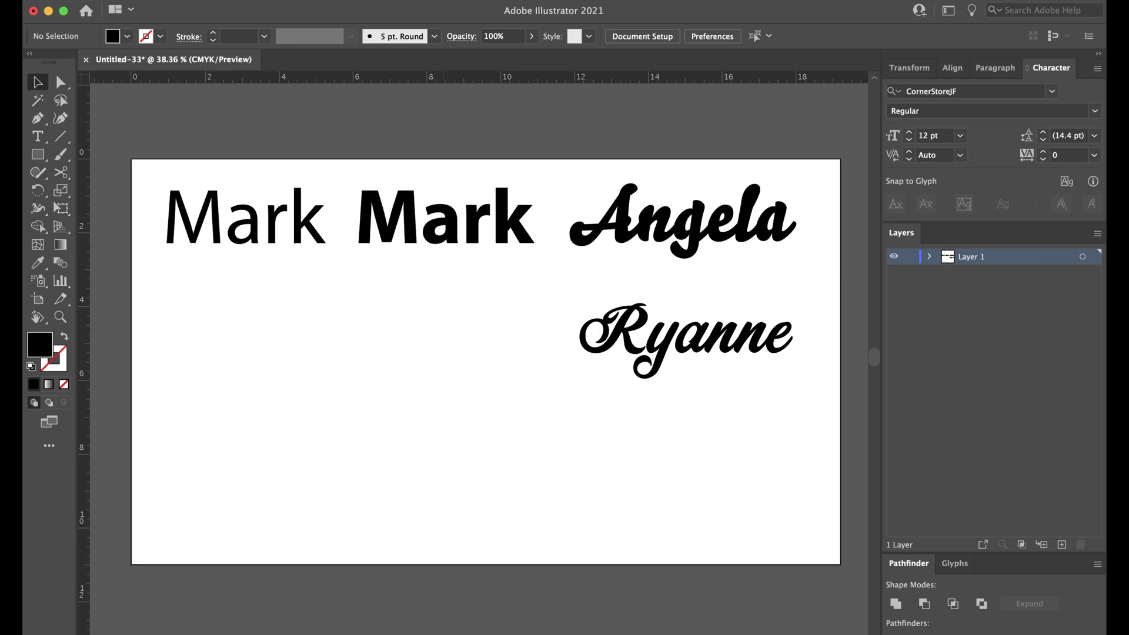
left_click(217, 235)
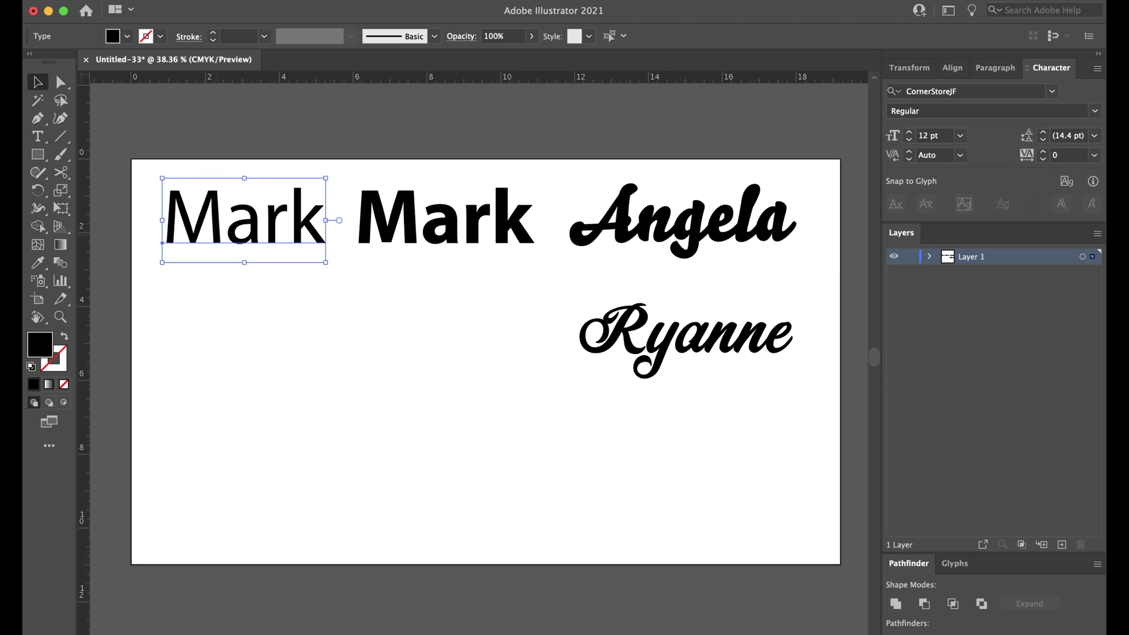
left_click(235, 306)
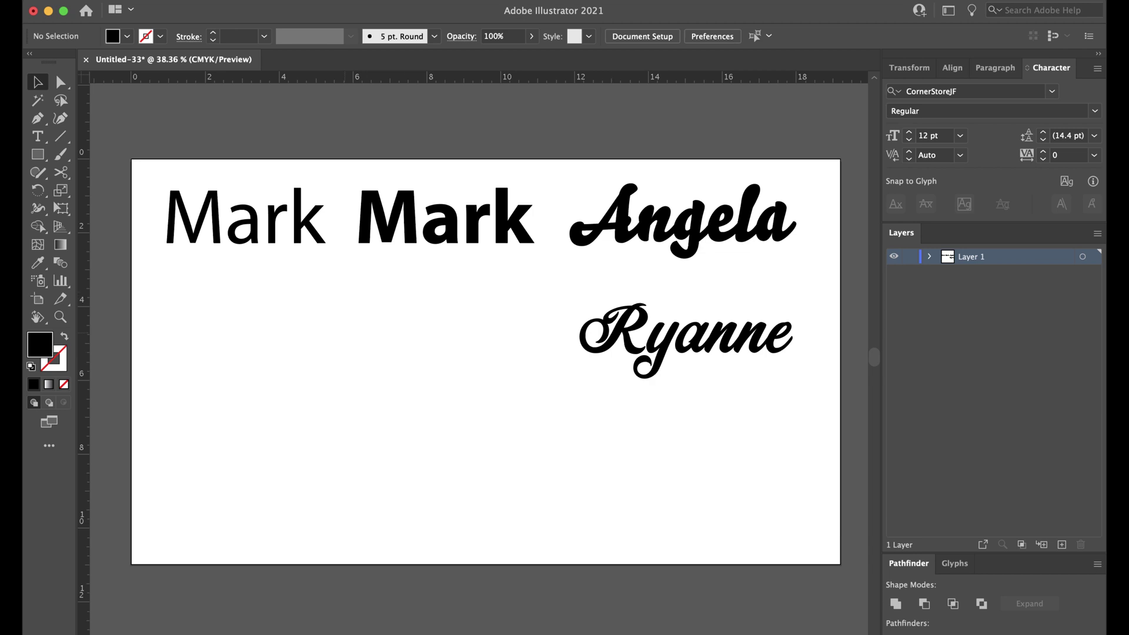
Convert the regular-weight Myriad Pro name at the artboard's upper left from live text to outlines.
scroll(346, 333, "left", 1)
scroll(345, 333, "up", 5)
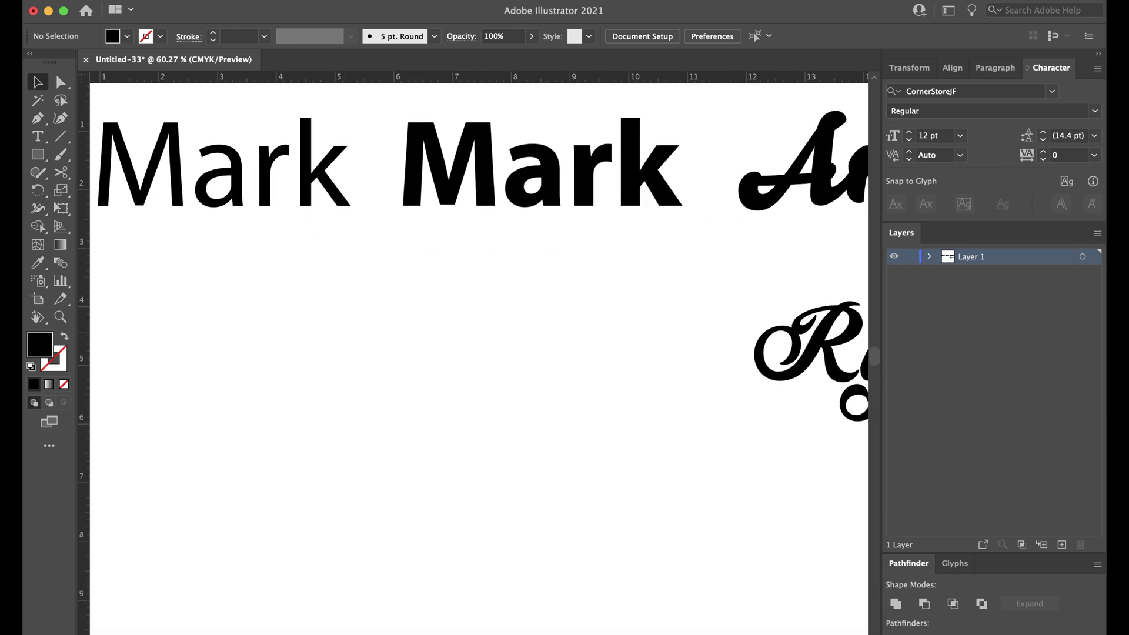
scroll(345, 333, "left", 3)
scroll(345, 333, "up", 2)
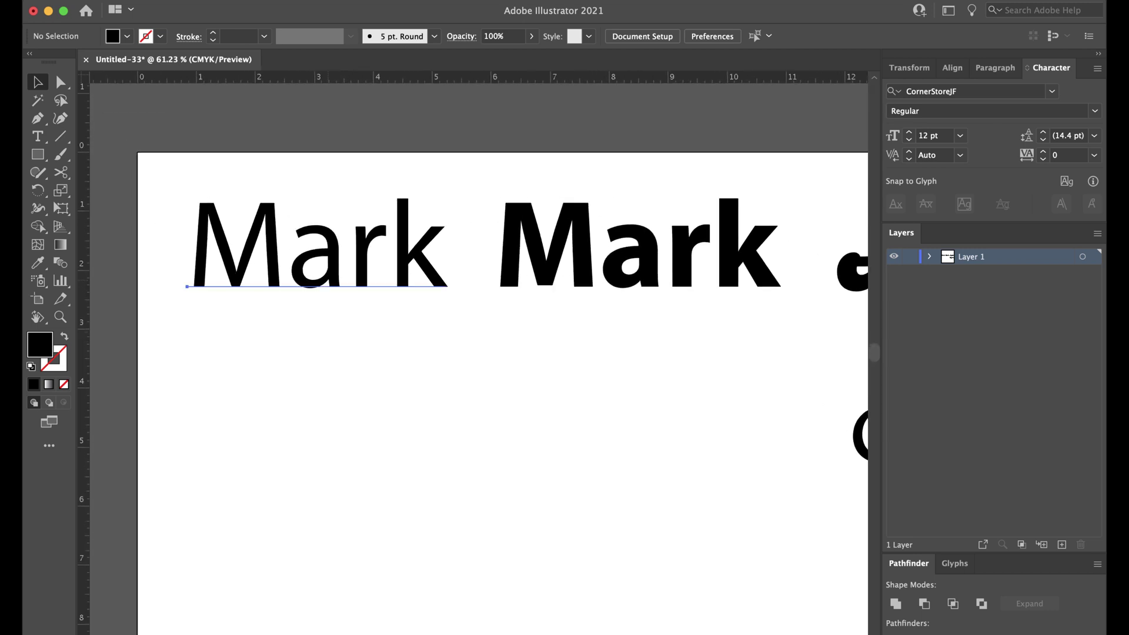
left_click(328, 281)
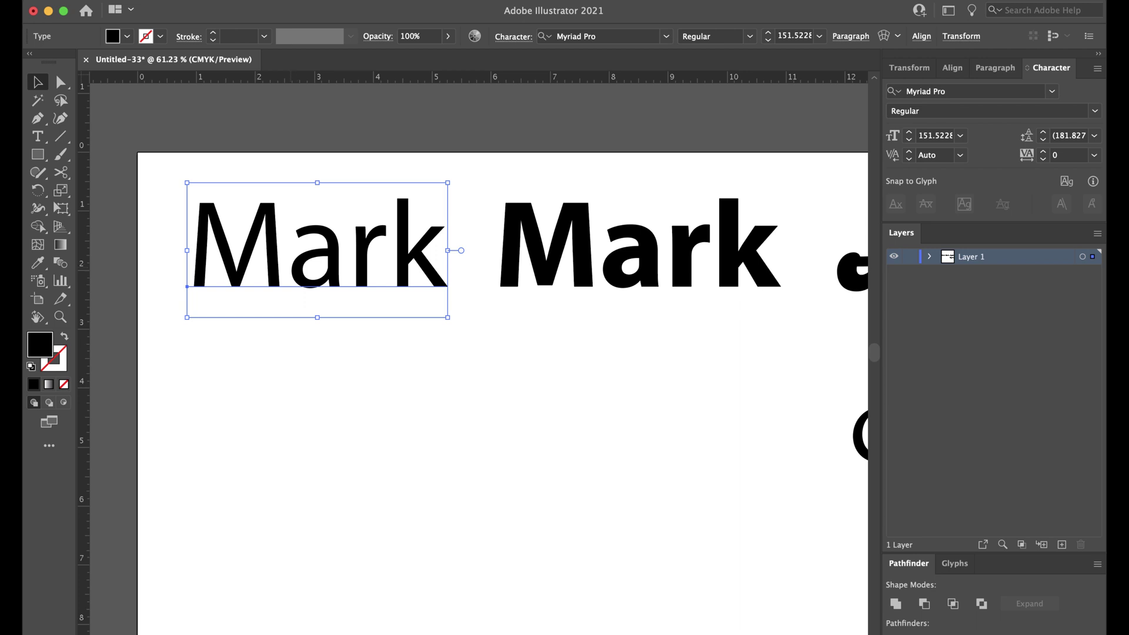
right_click(291, 273)
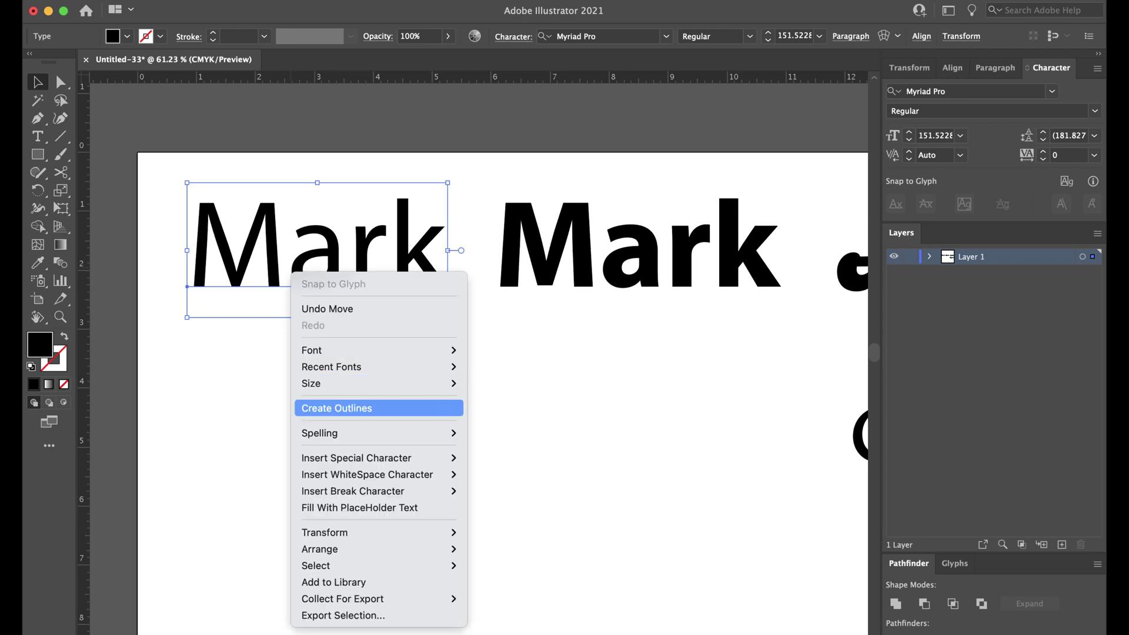
left_click(337, 409)
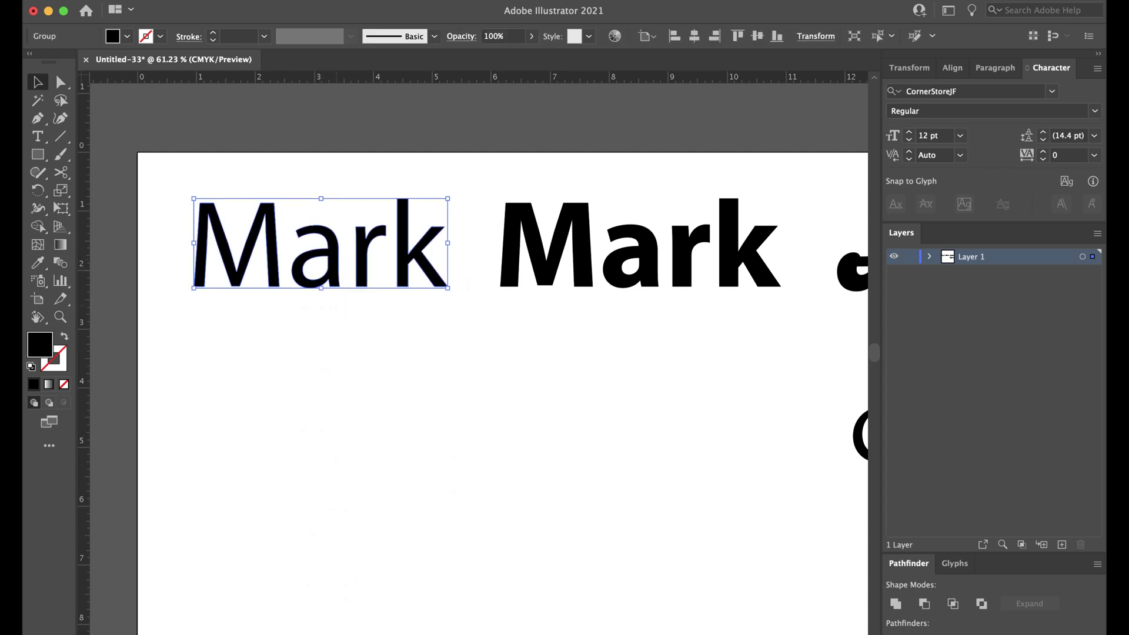
left_click(337, 313)
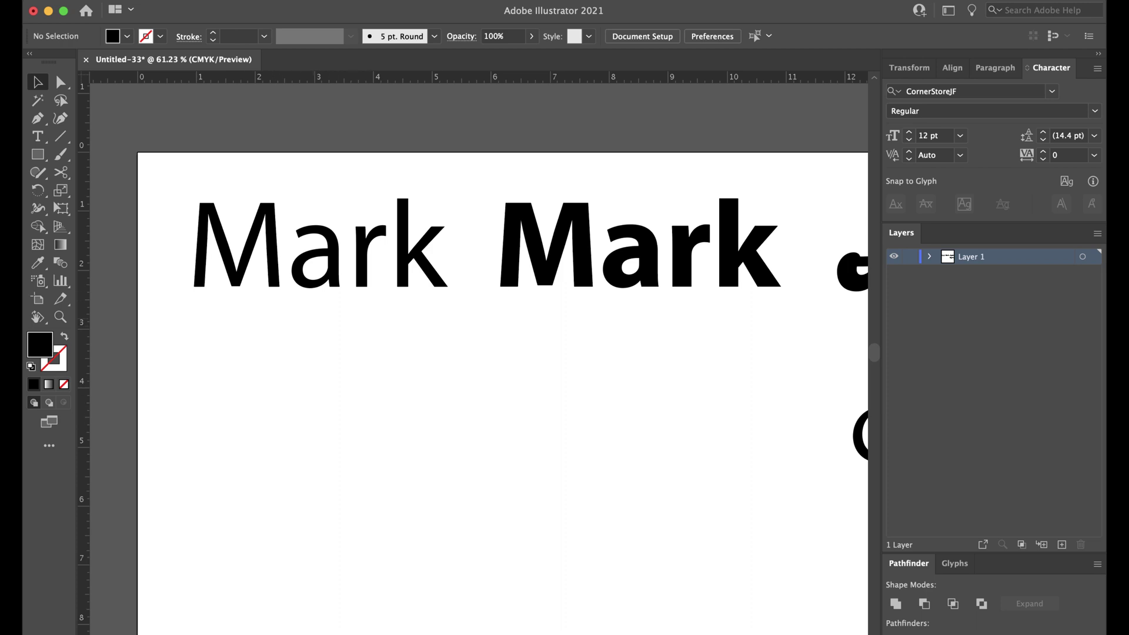
Ungroup the outlined regular-weight name so that each letter can be moved separately.
left_click(310, 281)
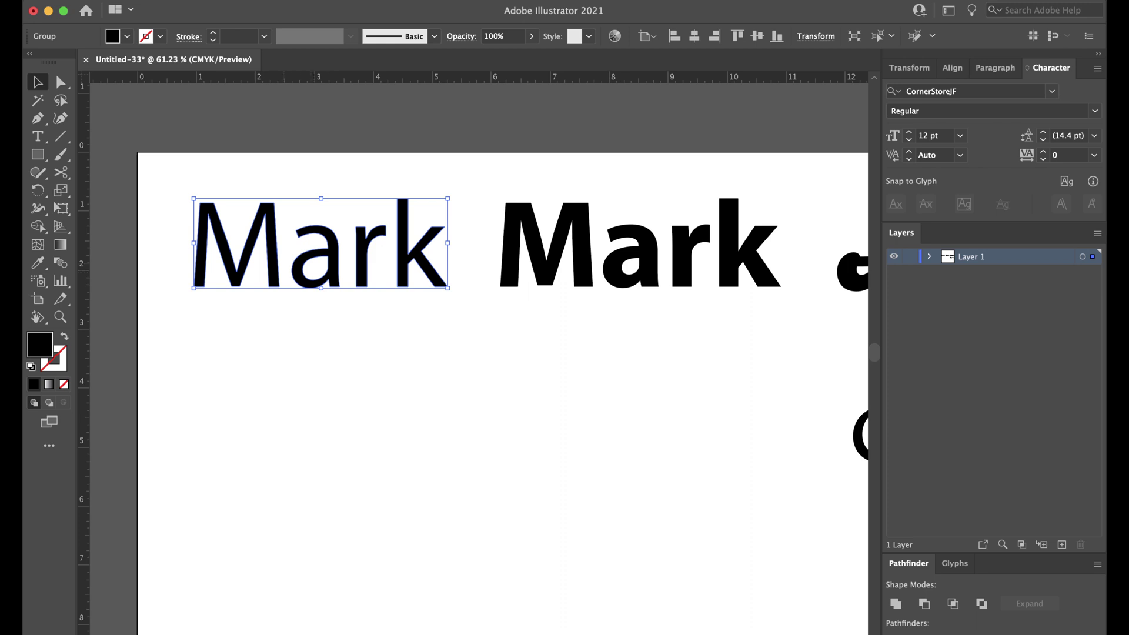
right_click(301, 280)
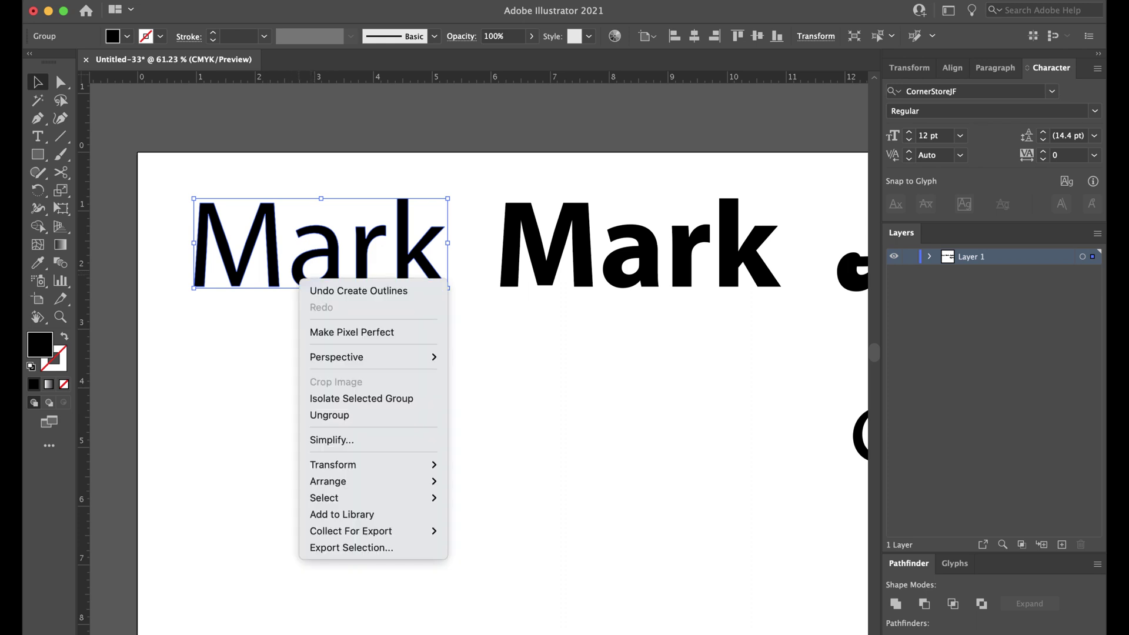
left_click(329, 415)
left_click(330, 412)
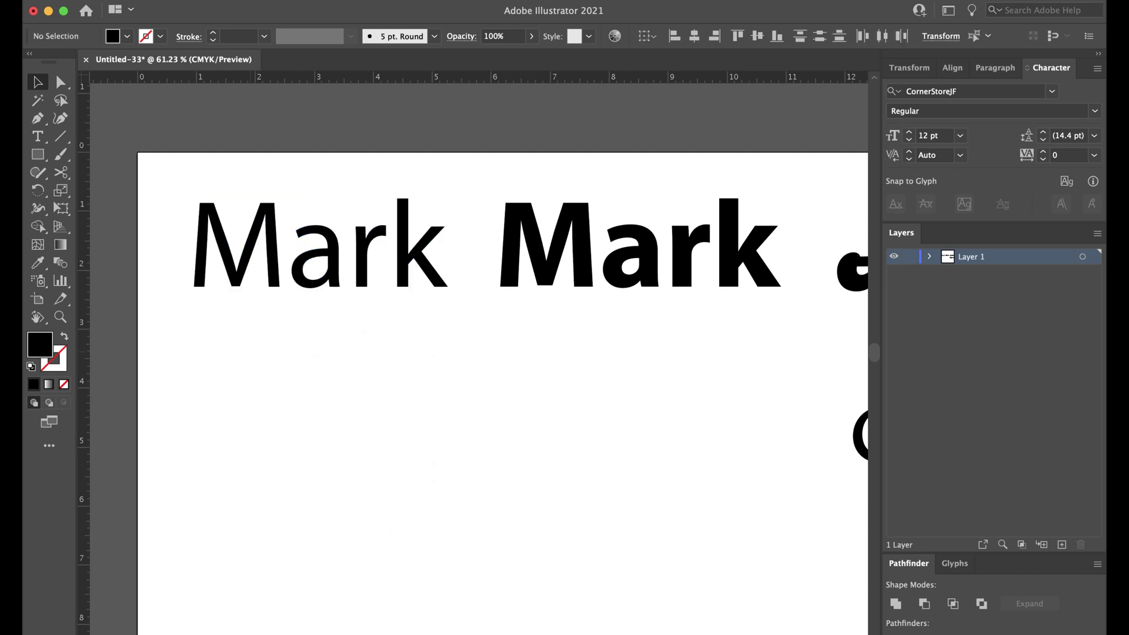
Nudge the outlined letter a to the left until it sits tight against the M.
left_click(318, 254)
key("Left")
key("Left")
key("Left")
key("Left")
key("Left")
key("Left")
key("Left")
key("Left")
key("Left")
key("Left")
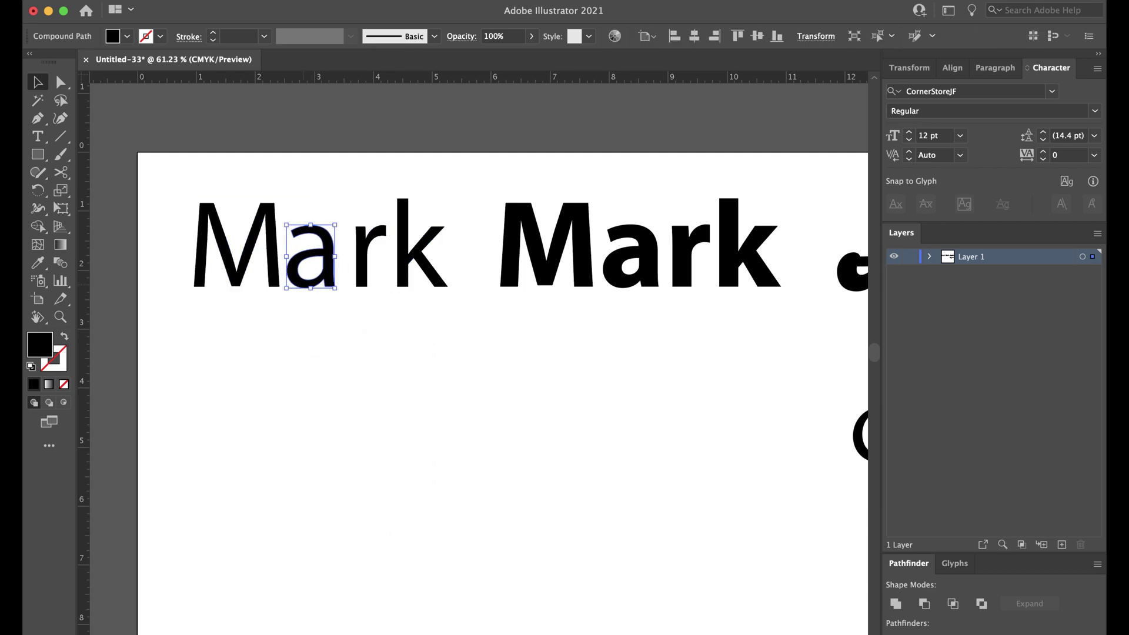
Move the outlined letter r to the left until it sits close against the a.
left_click(363, 267)
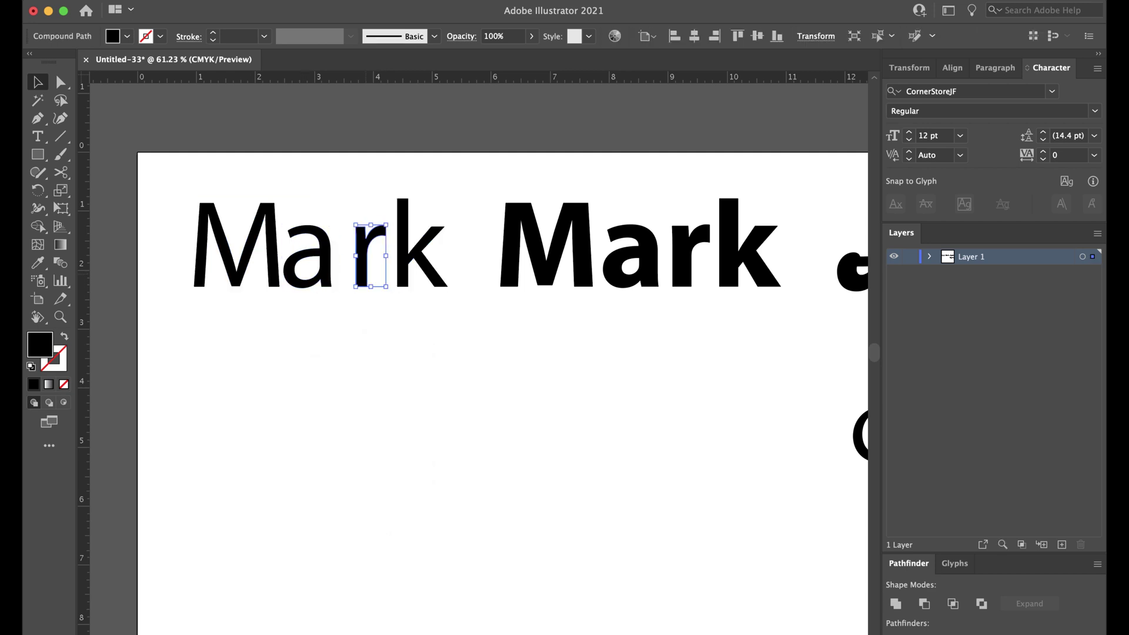
key("Left")
key("Left")
key("Left")
key("Left")
key("Left")
key("Left")
key("Left")
key("Left")
key("Left")
left_click_drag(361, 264, 353, 265)
Move the outlined letter k to the left until it sits close against the r, and clear the selection.
left_click(402, 262)
key("Left")
key("Left")
key("Left")
key("Left")
key("Left")
key("Left")
key("Left")
key("Left")
key("Left")
key("Left")
key("Left")
key("Left")
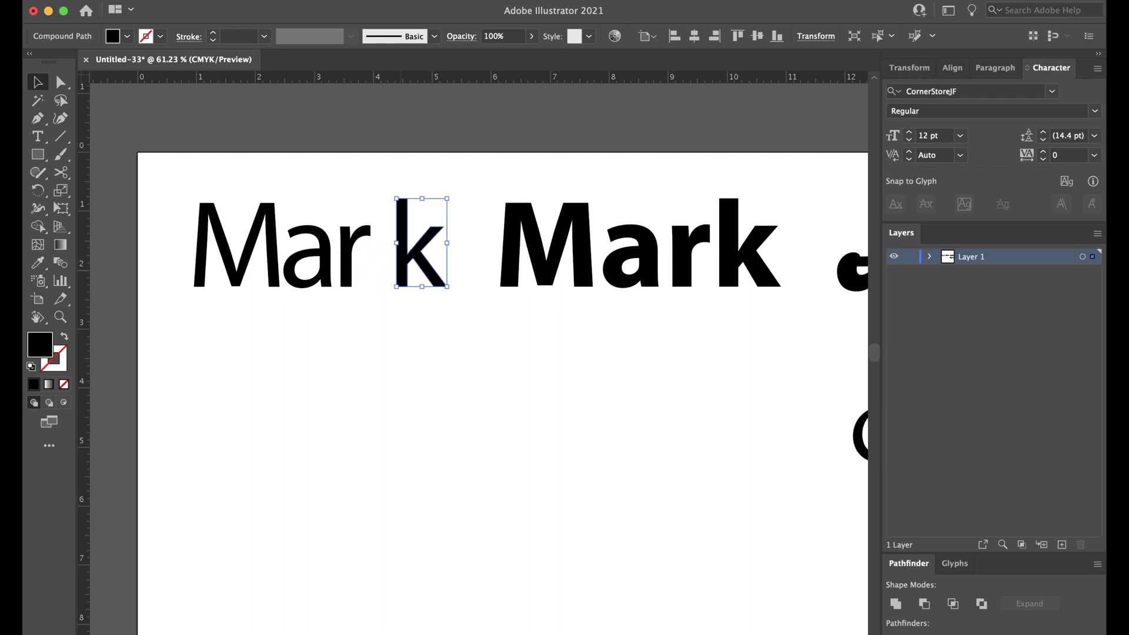
left_click_drag(411, 264, 401, 265)
key("super+shift+a")
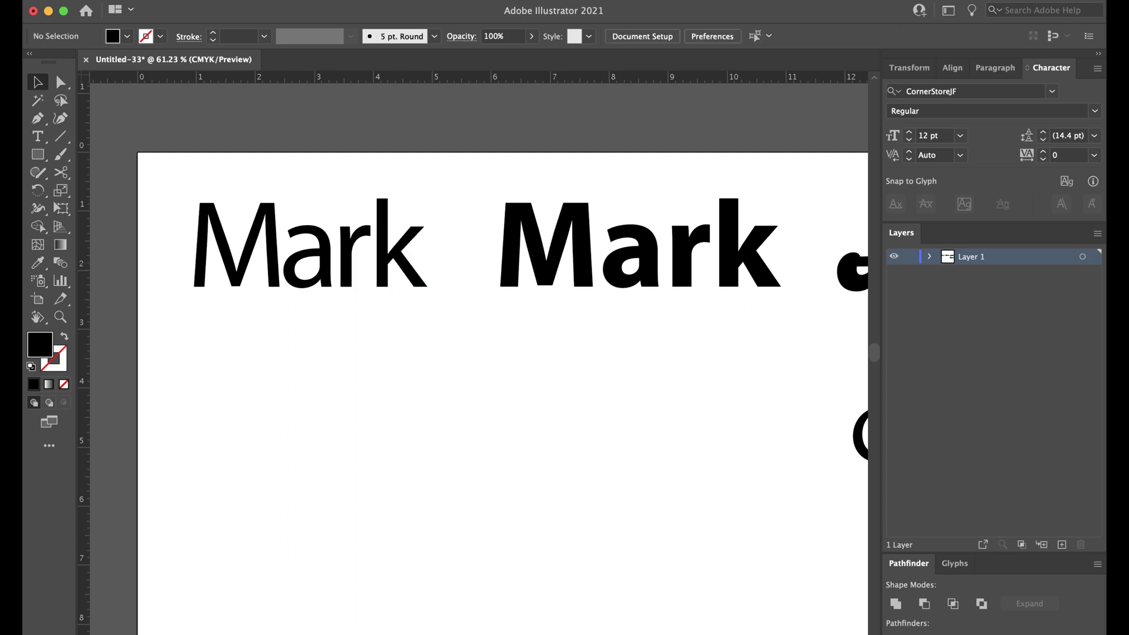
Group the four tightened letters of the regular-weight name.
left_click_drag(167, 172, 431, 287)
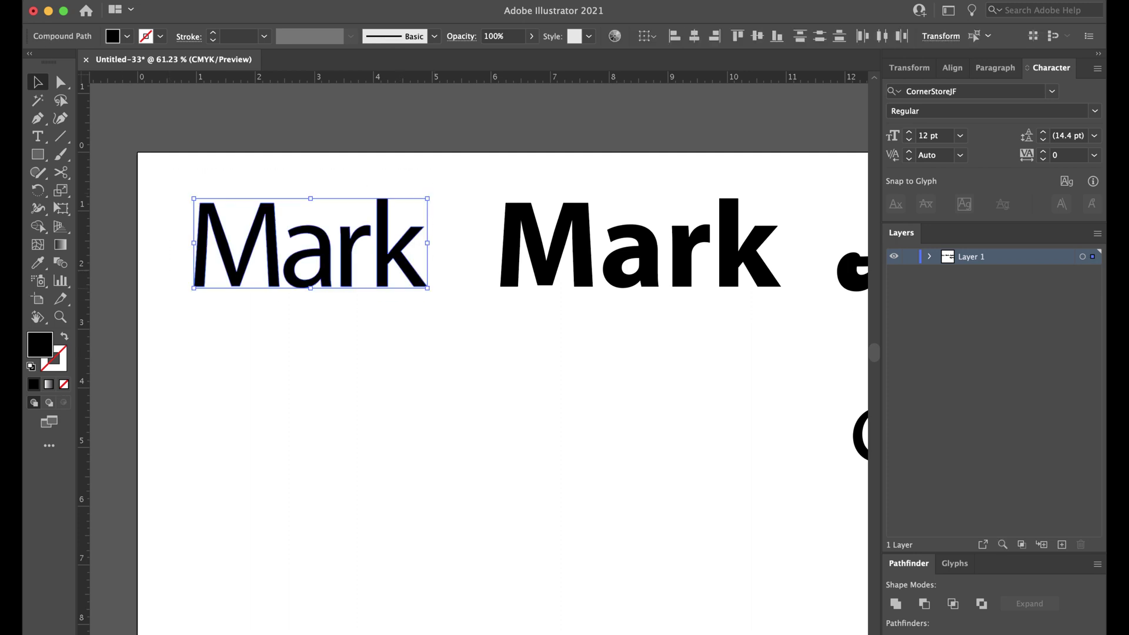
key("super+g")
left_click(420, 310)
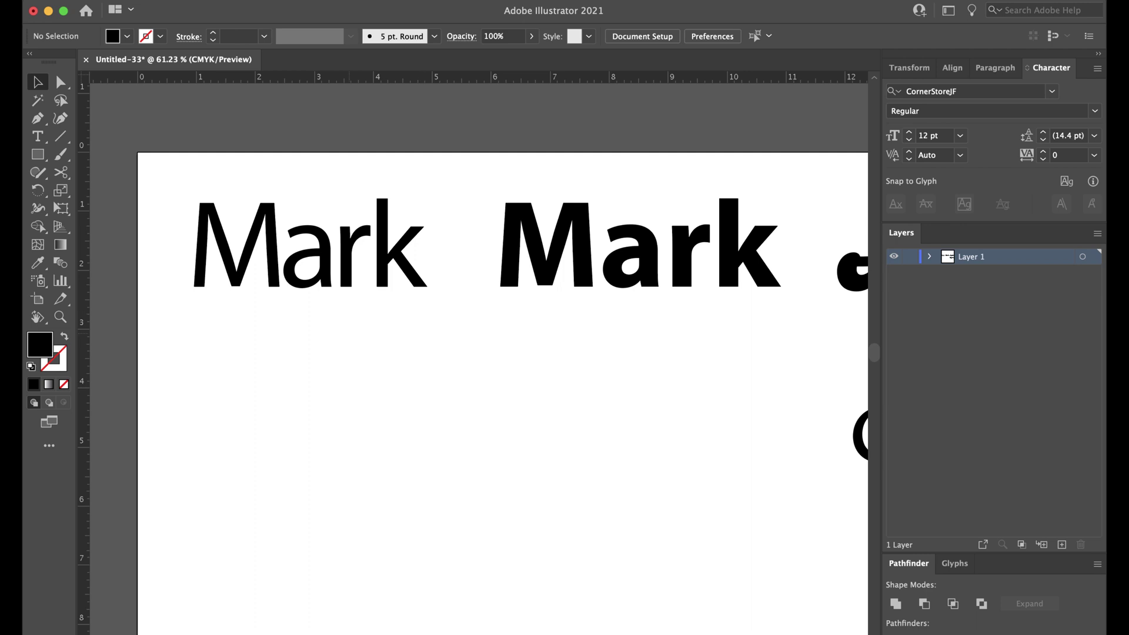
Draw a thin black horizontal rectangle about 0.17 in tall just below the regular-weight name.
scroll(349, 334, "up", 5)
scroll(350, 334, "left", 2)
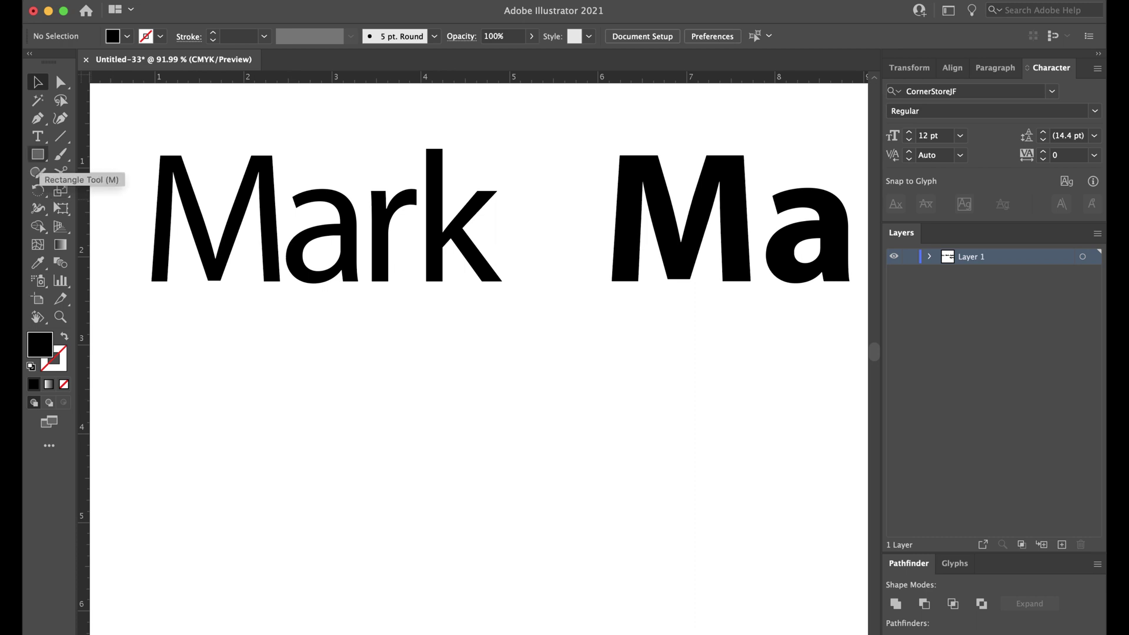
left_click(37, 155)
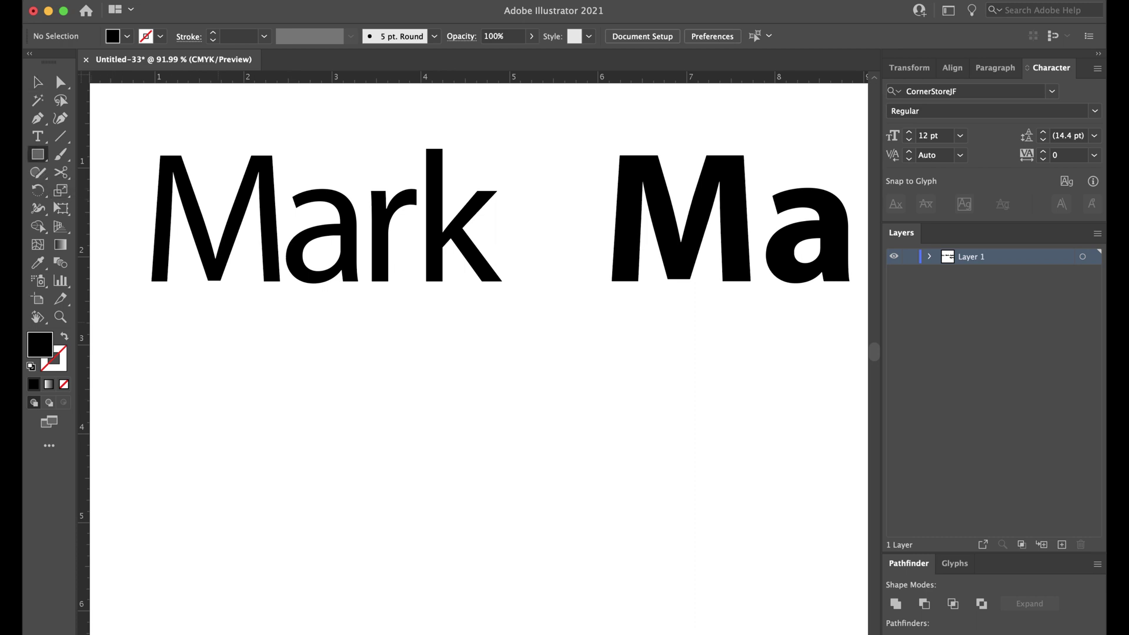
left_click_drag(220, 310, 433, 326)
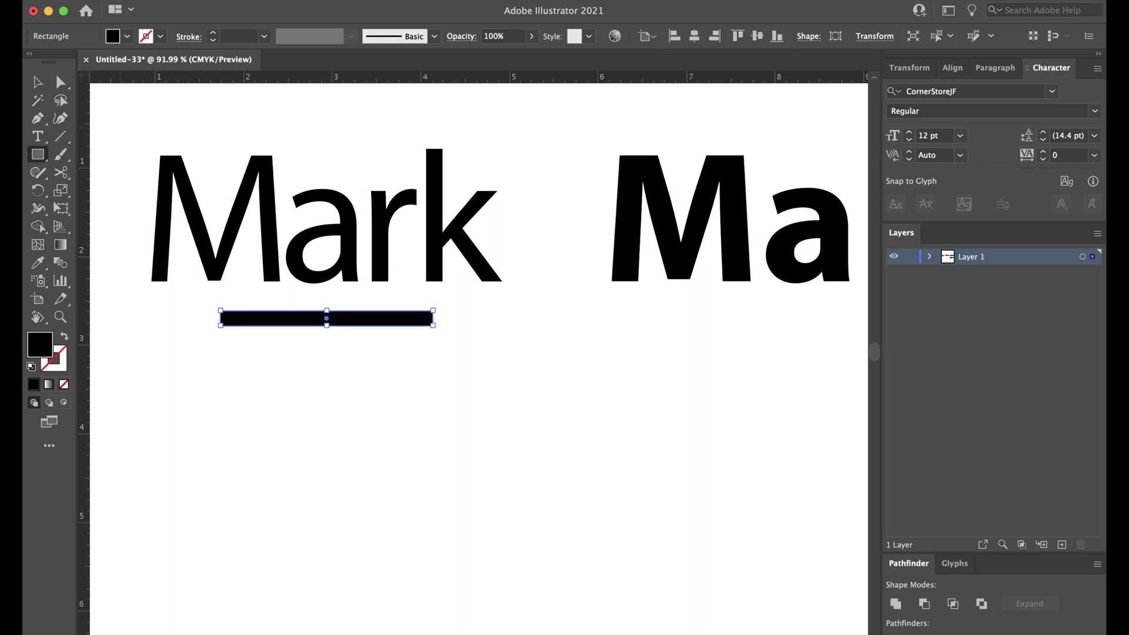
left_click(38, 83)
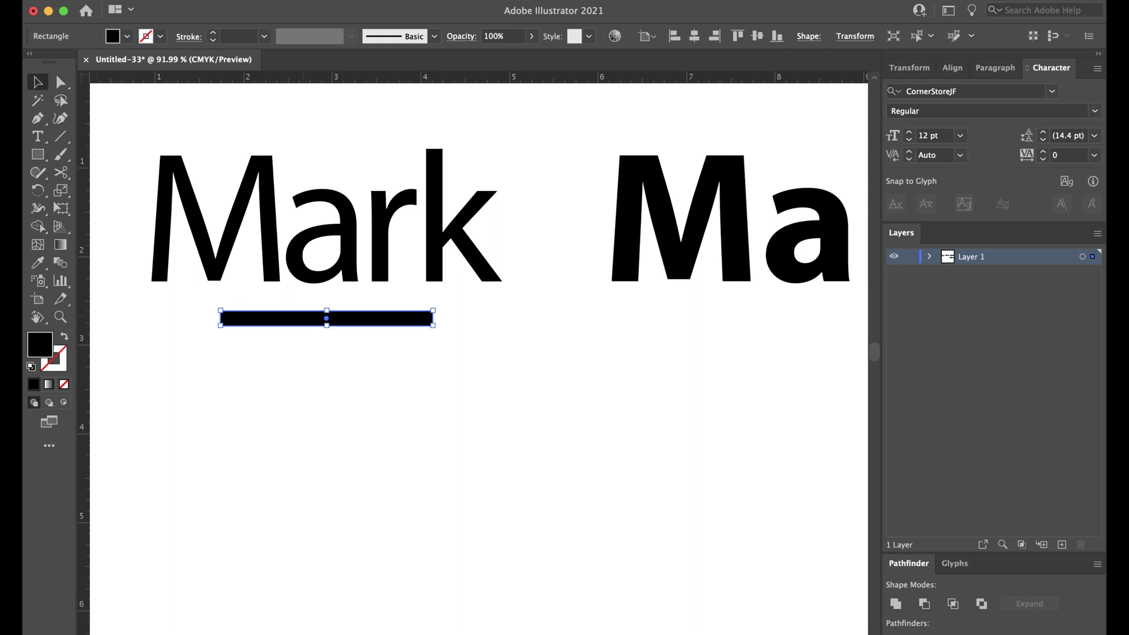
Move the bar up against the letters' baseline and stretch it to about 4.07 in wide, spanning the whole name.
left_click_drag(304, 317, 231, 286)
scroll(230, 286, "up", 3)
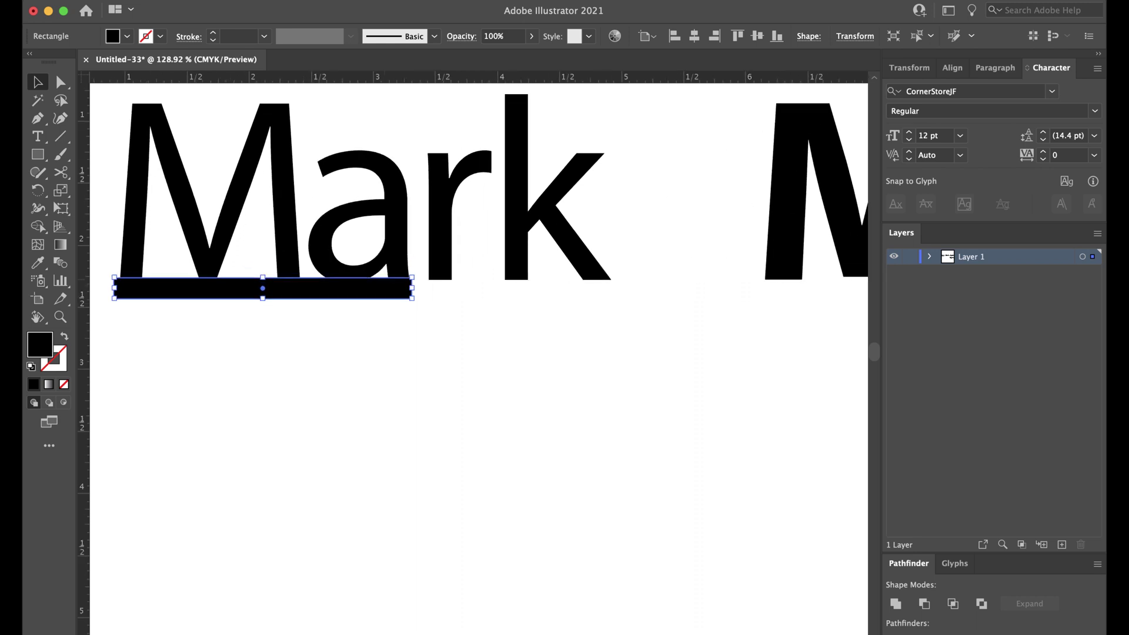
left_click_drag(411, 288, 620, 288)
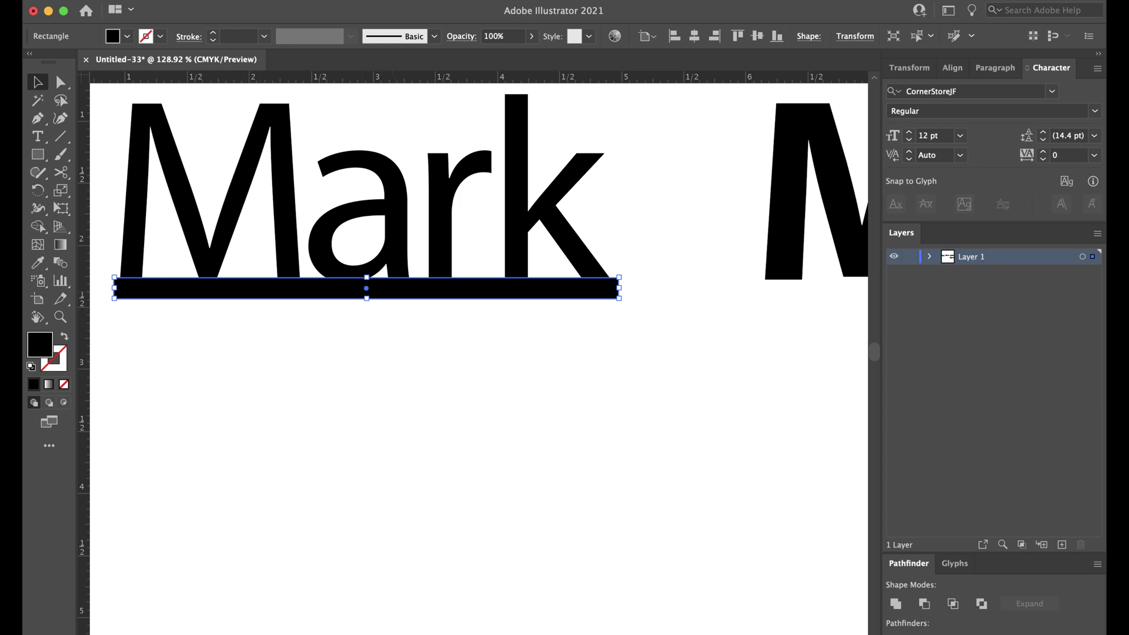
Set the height of the bar under the name to 0.21 in.
left_click(856, 36)
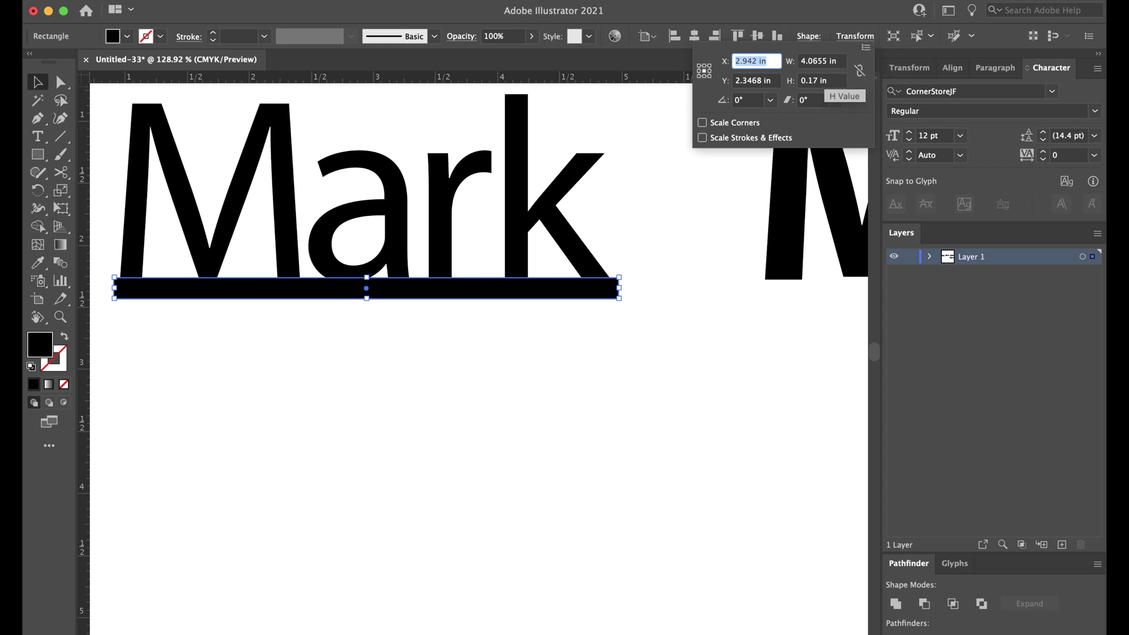
double_click(817, 82)
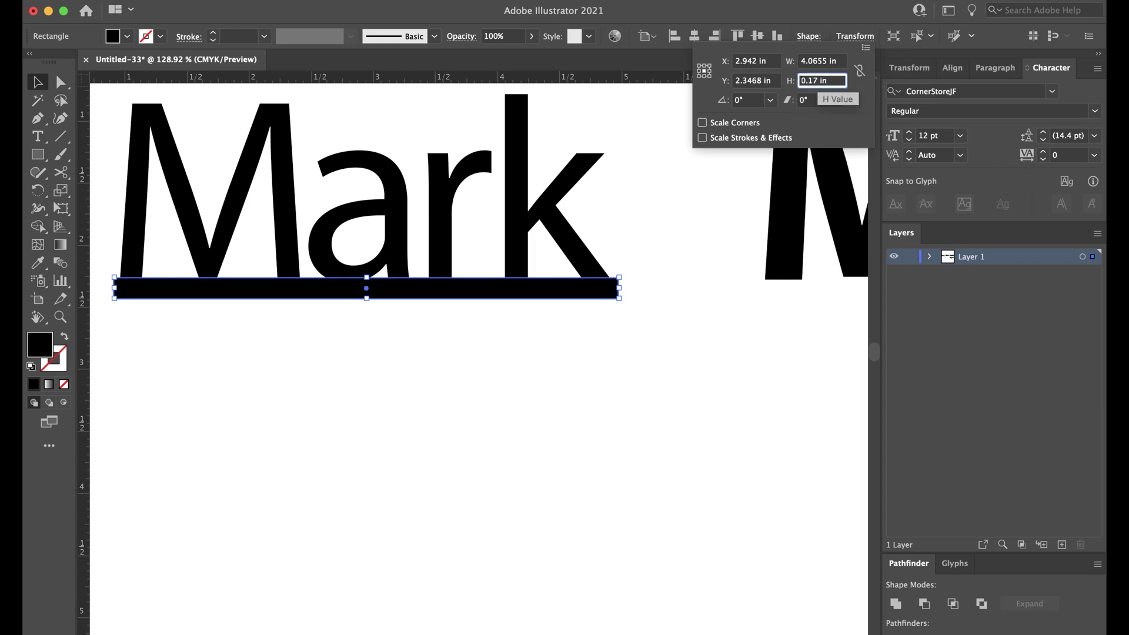
type(".21")
key("Tab")
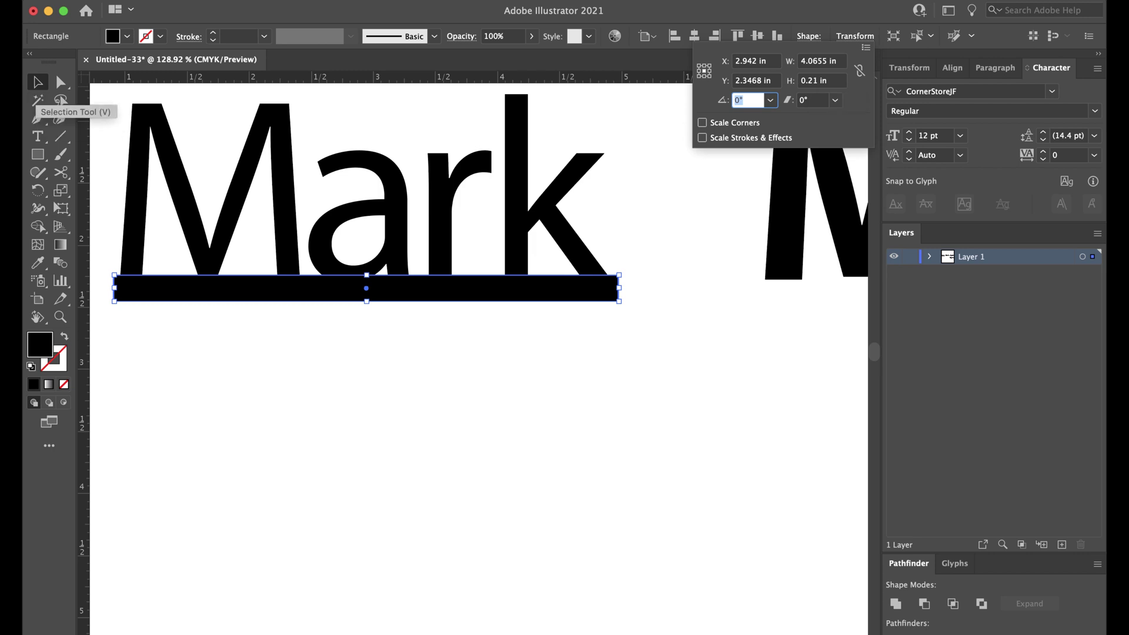
left_click(38, 83)
left_click(330, 376)
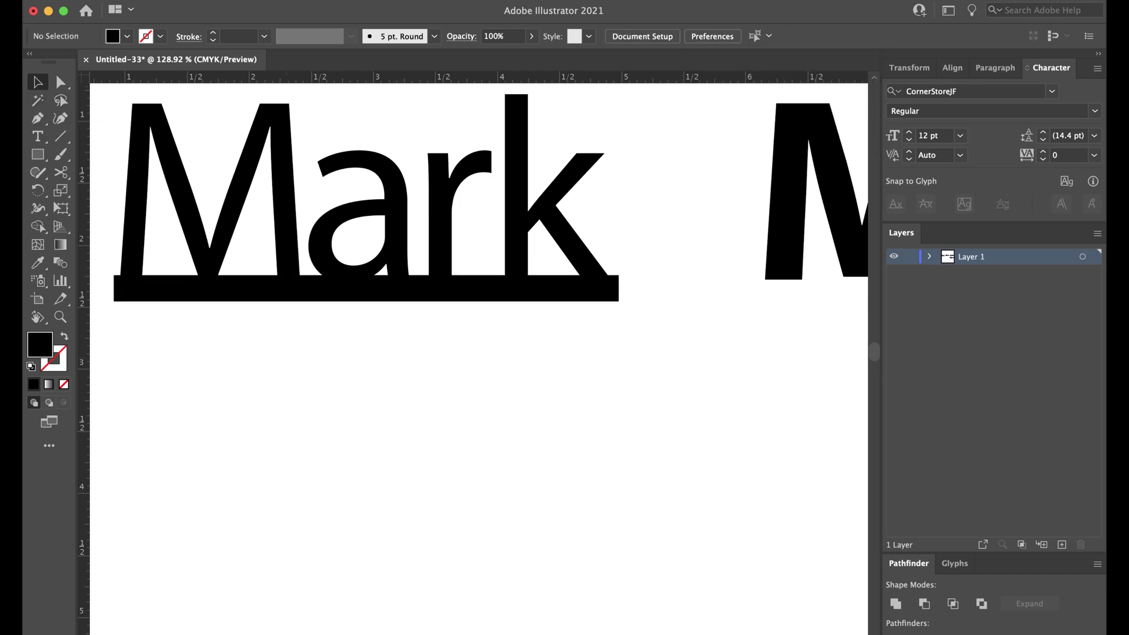
Switch to outline view and nudge the bar down until it only slightly overlaps the letters' bottom edges.
key("super+y")
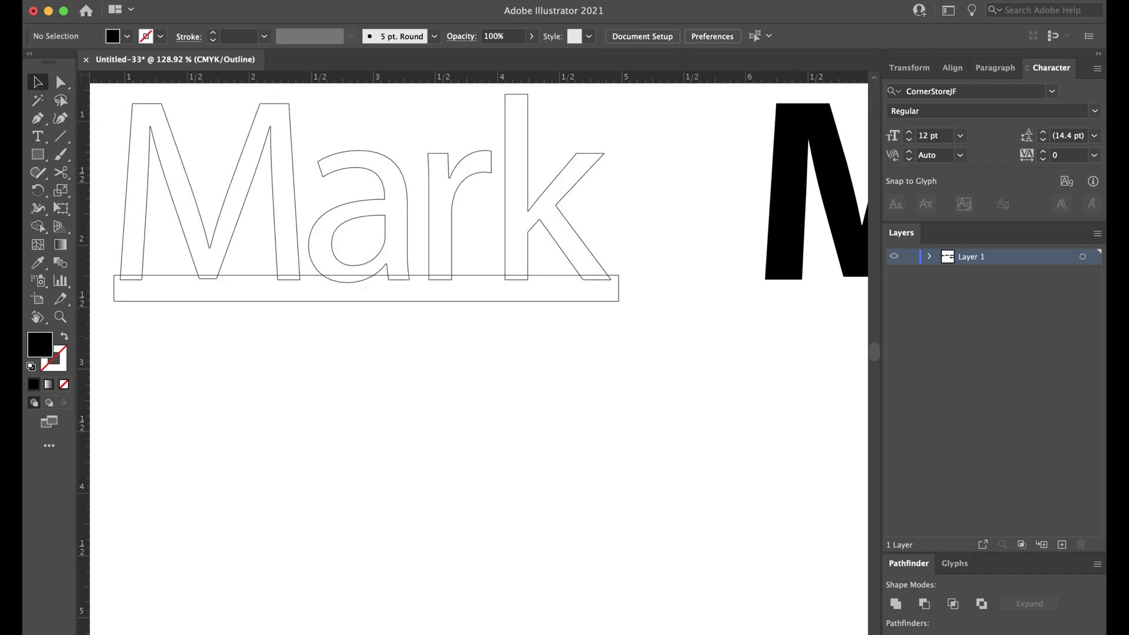
scroll(326, 303, "up", 2)
scroll(336, 306, "left", 2)
scroll(336, 306, "up", 1)
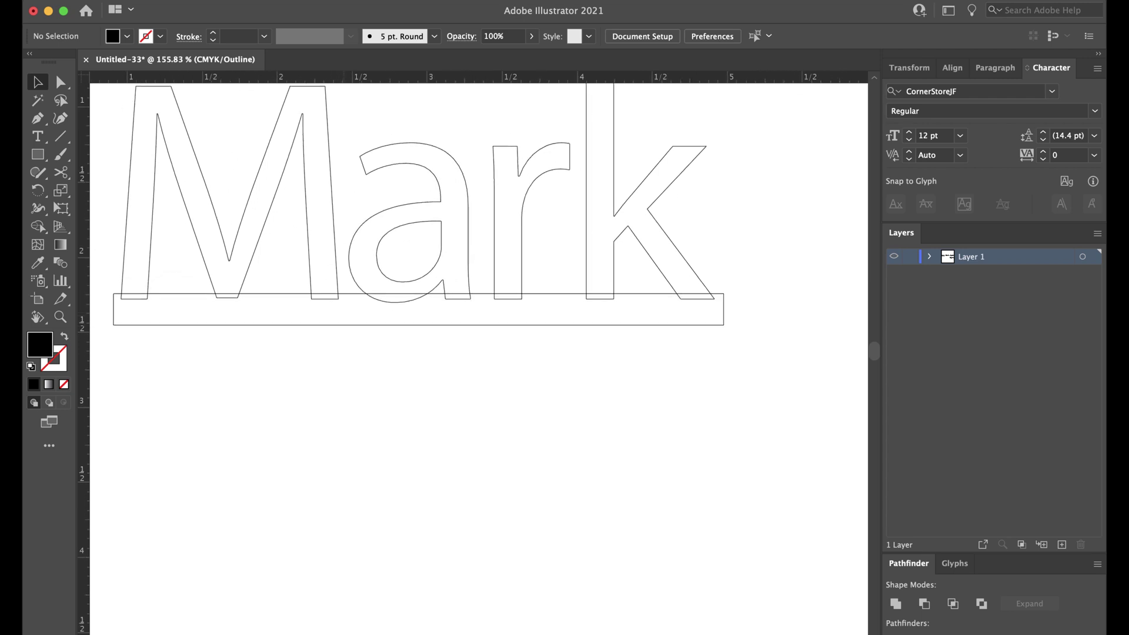
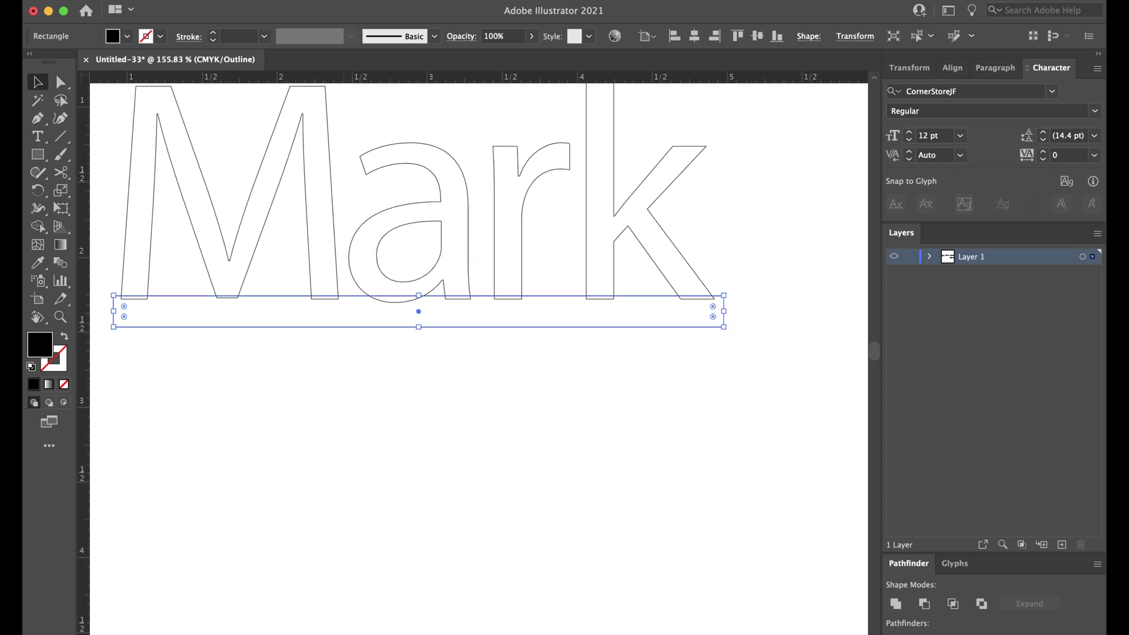
key("Down")
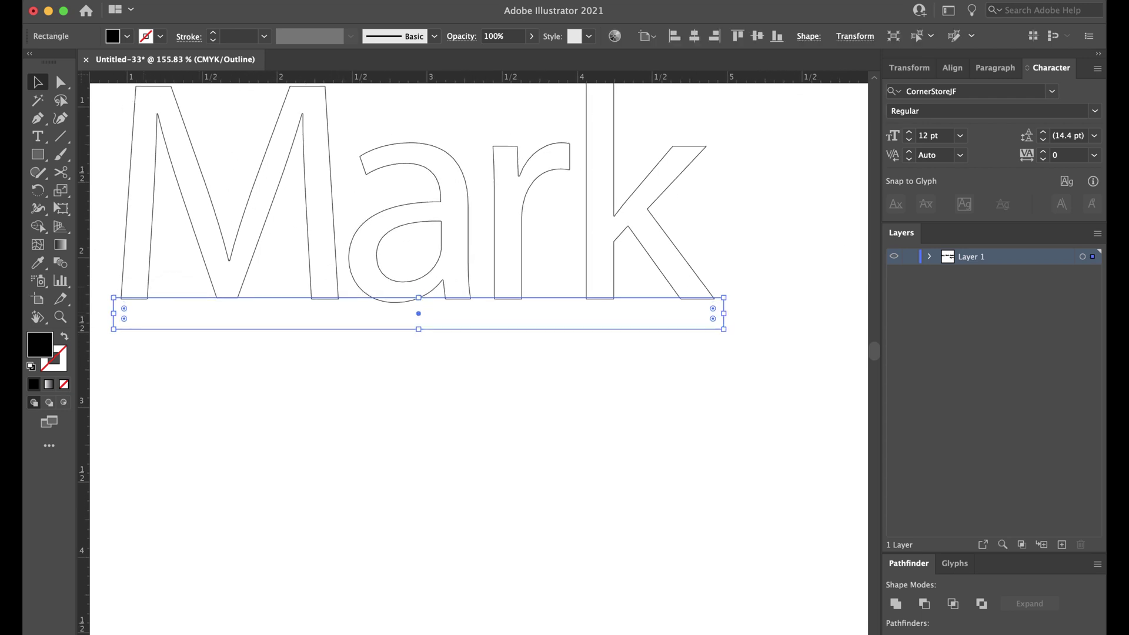
scroll(175, 293, "up", 5)
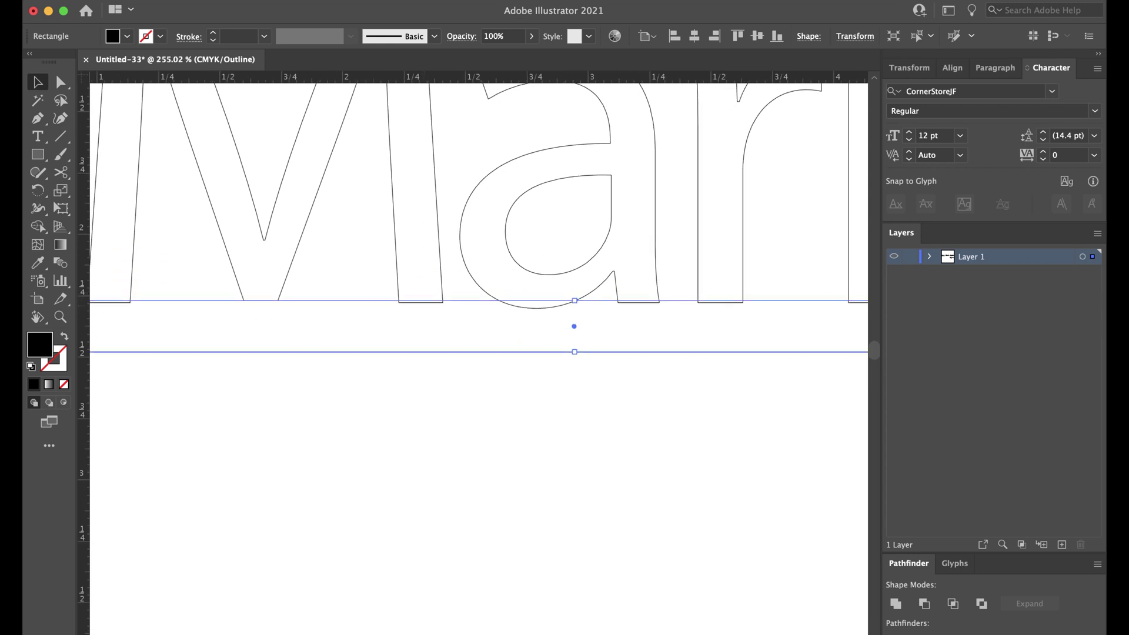
scroll(456, 330, "down", 1)
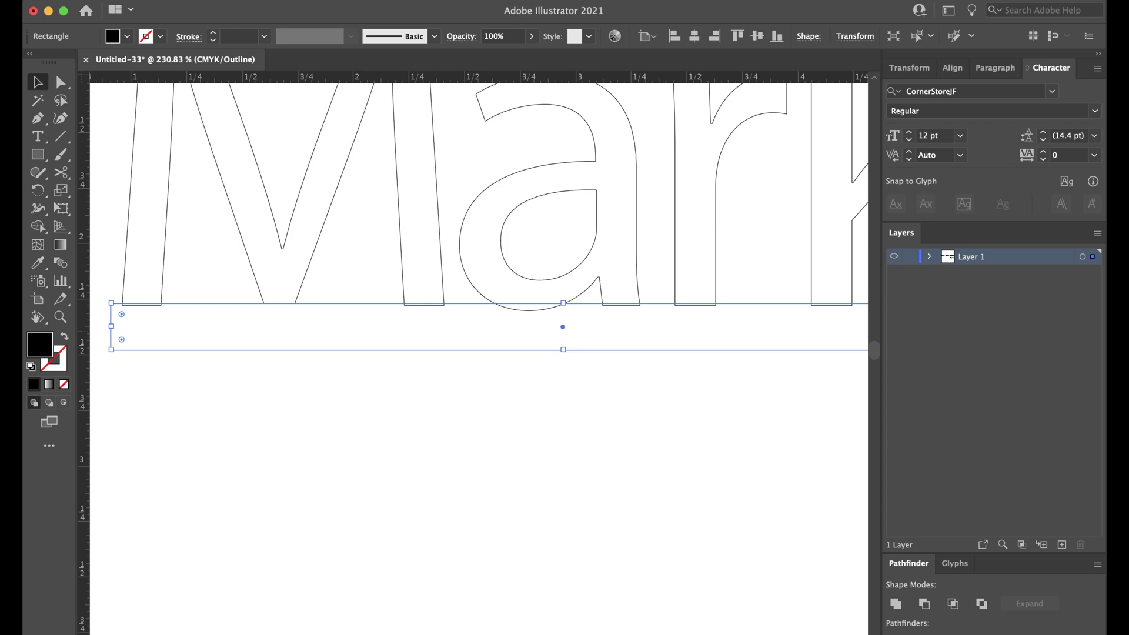
scroll(521, 328, "down", 1)
Ungroup the outlined letters of the regular-weight name.
left_click(528, 313)
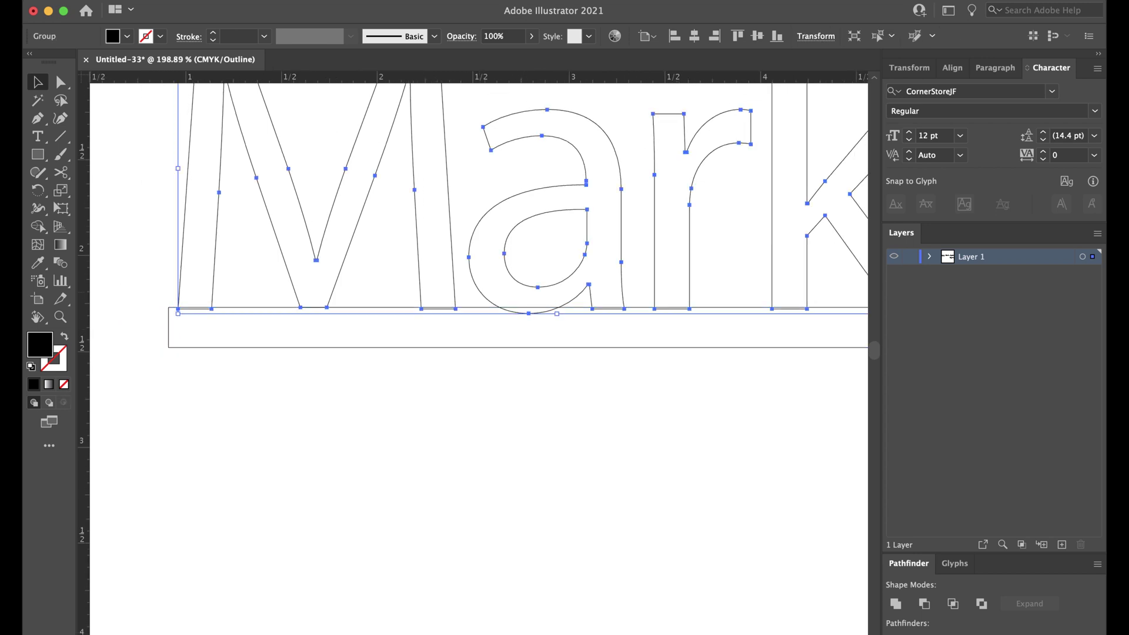
right_click(481, 296)
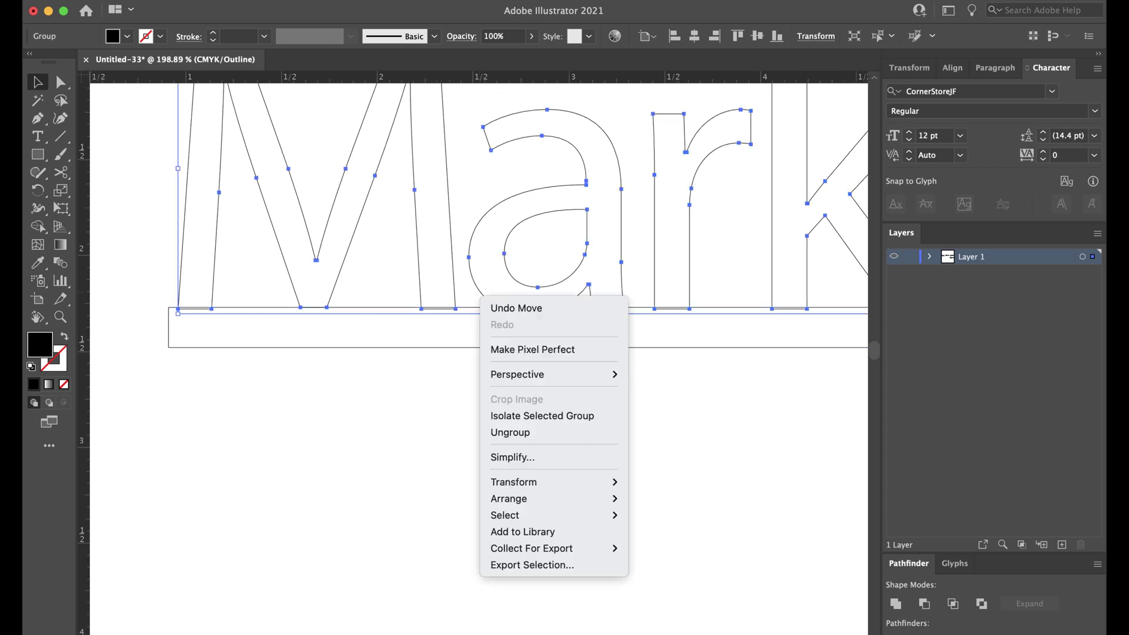
key("Escape")
left_click(469, 308)
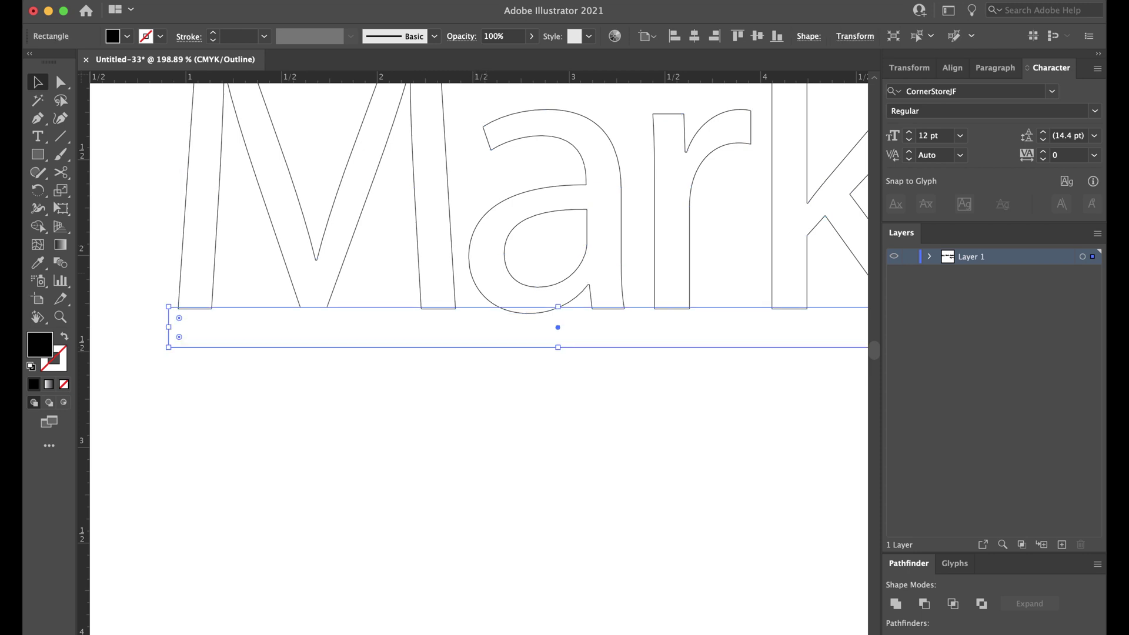
left_click(472, 275)
right_click(471, 275)
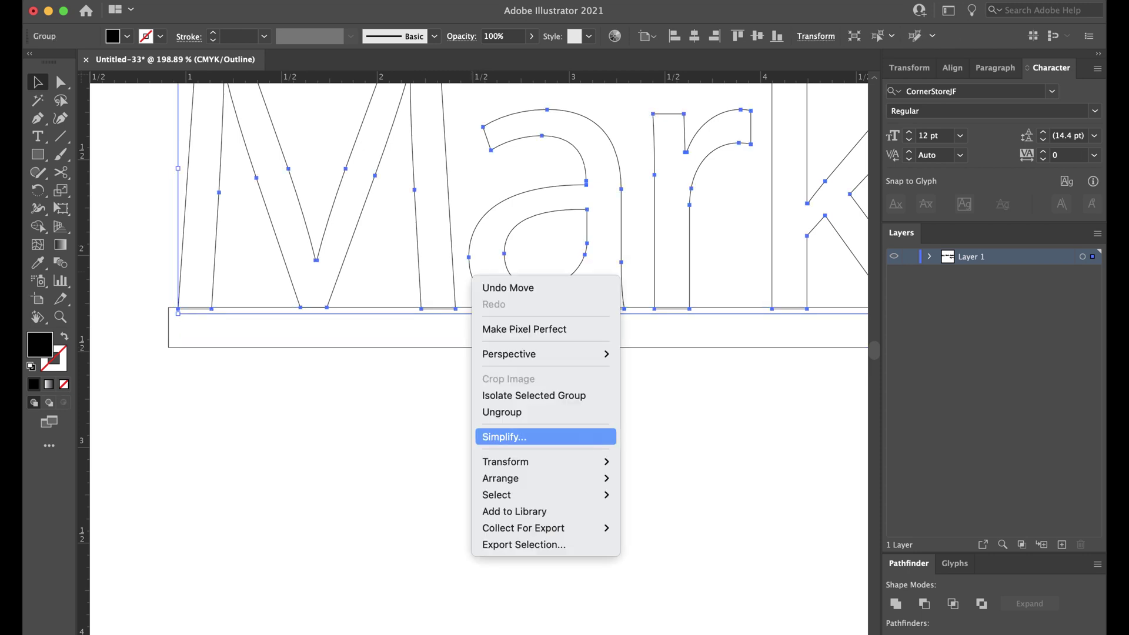
left_click(502, 412)
left_click(504, 415)
Try nudging the letter a up and down relative to the bar, returning it to its original height.
left_click(482, 293)
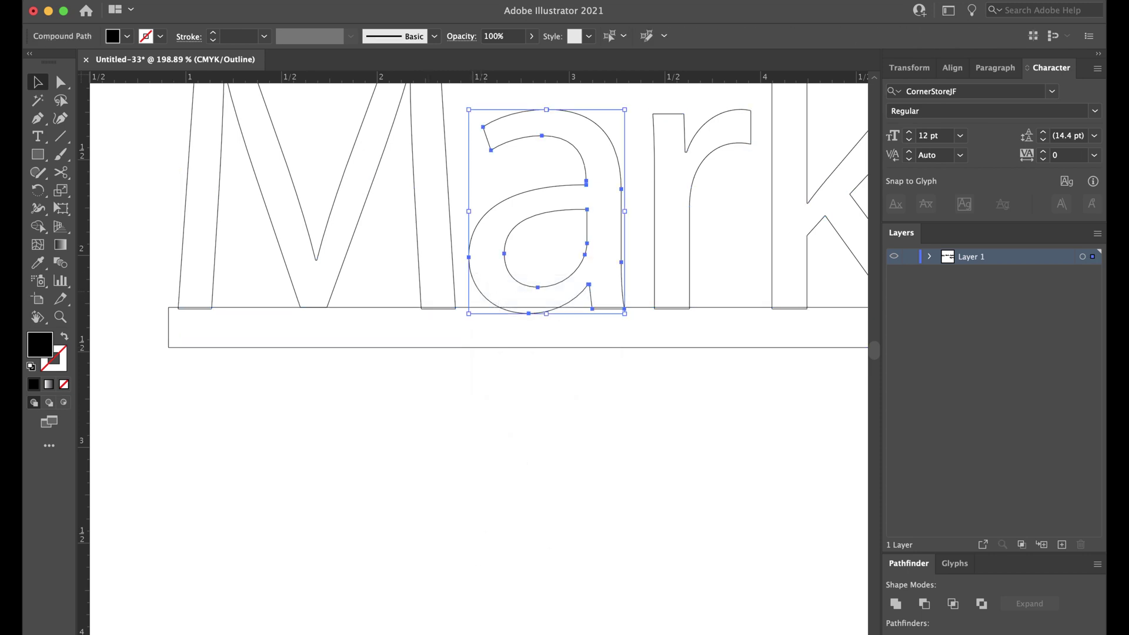
key("Down")
key("Up")
key("Up")
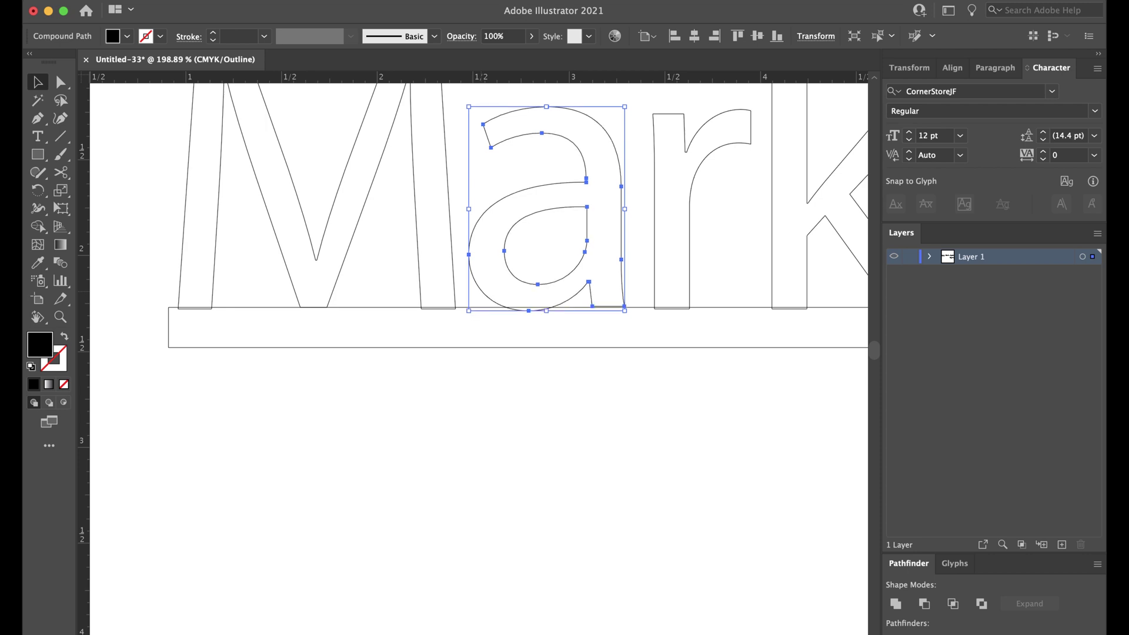
key("Down")
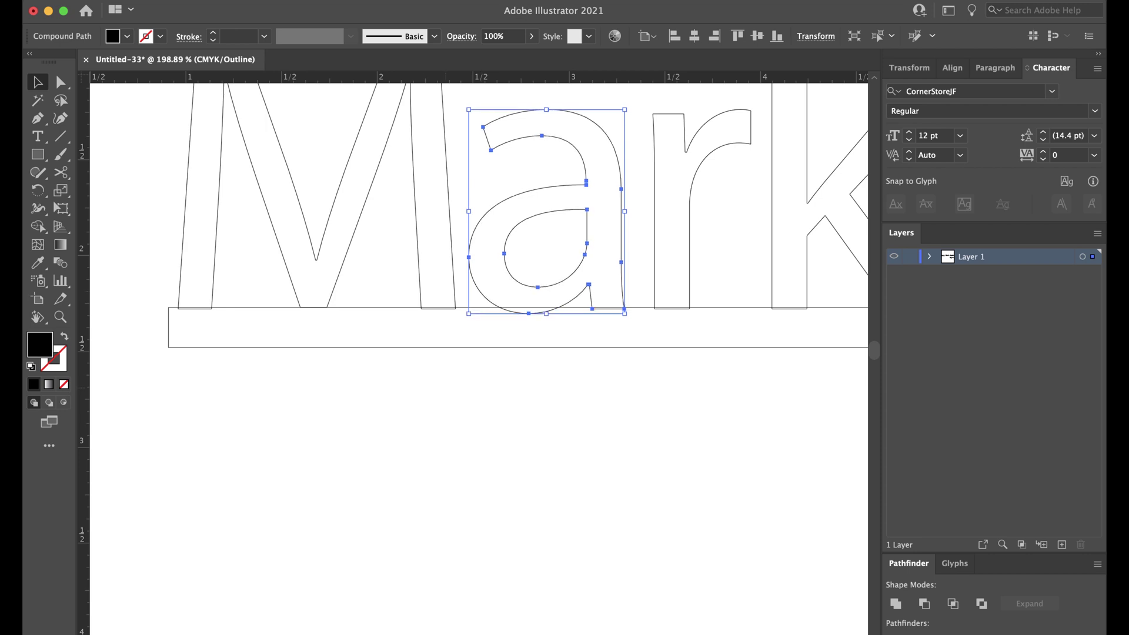
Duplicate the bar under the regular-weight name and place the copy in the empty space well below it.
left_click(445, 388)
scroll(445, 388, "down", 3)
scroll(180, 236, "down", 4)
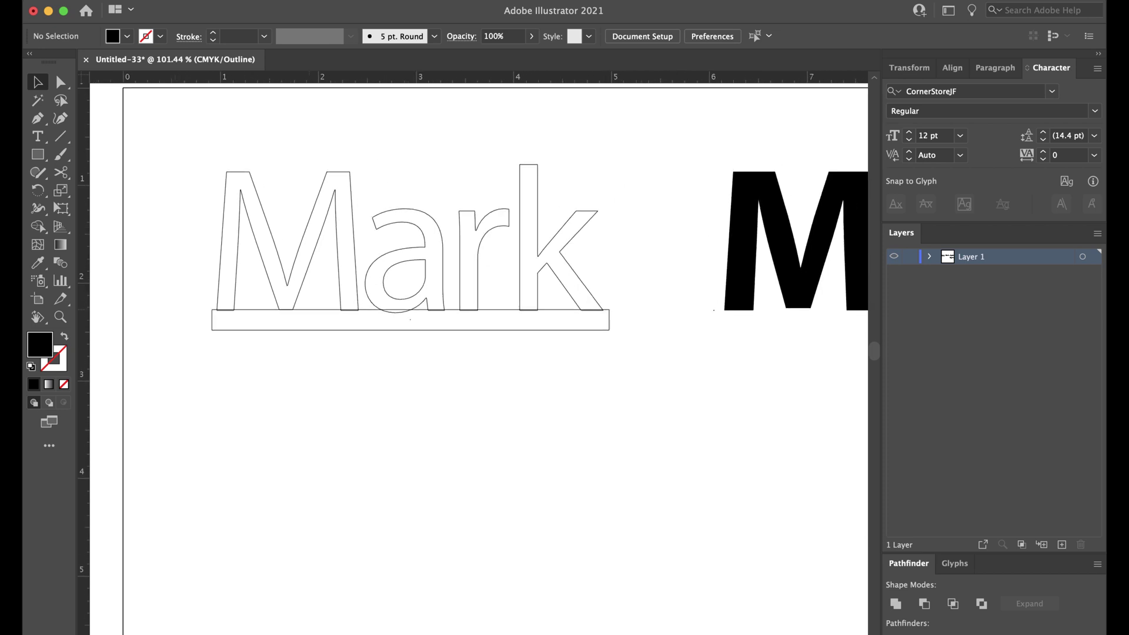
left_click(503, 310)
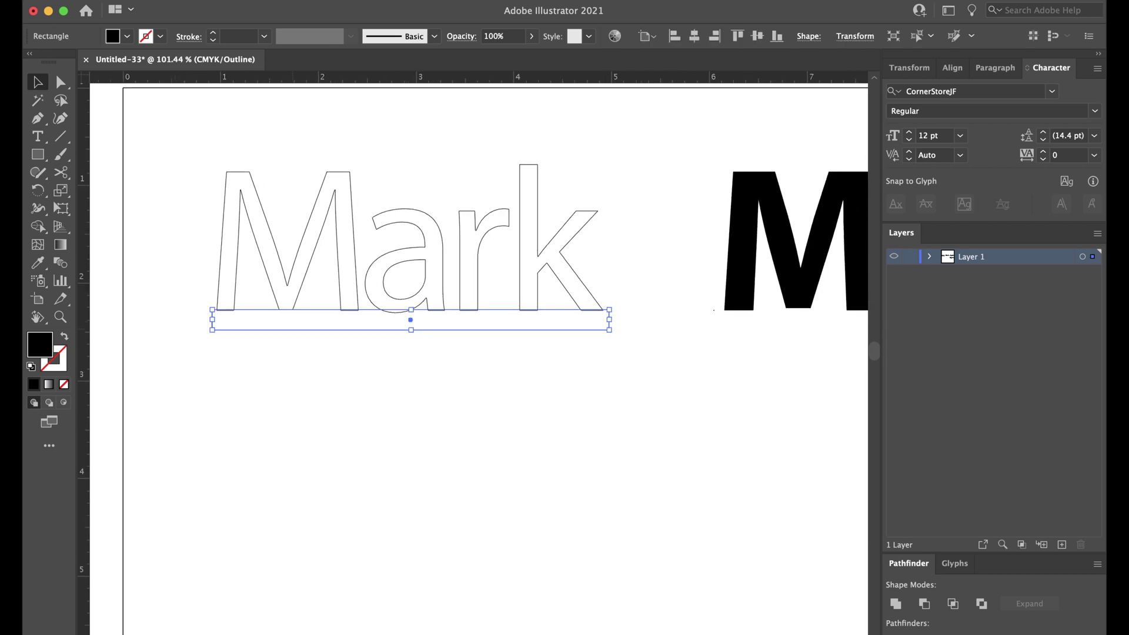
key("super+v")
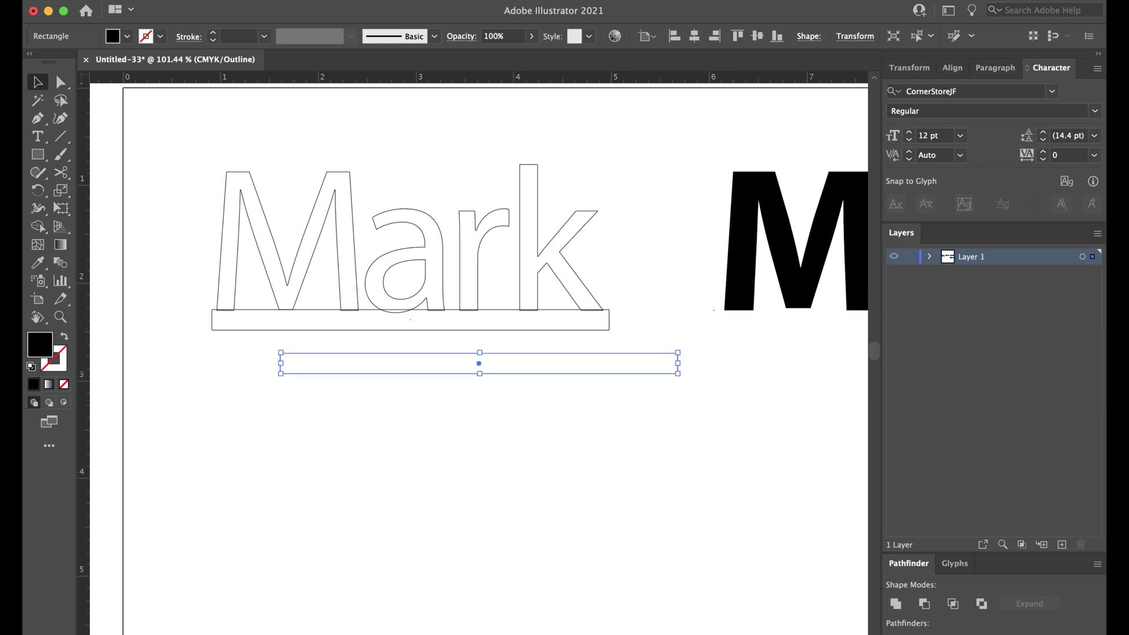
left_click_drag(355, 373, 270, 472)
left_click(271, 405)
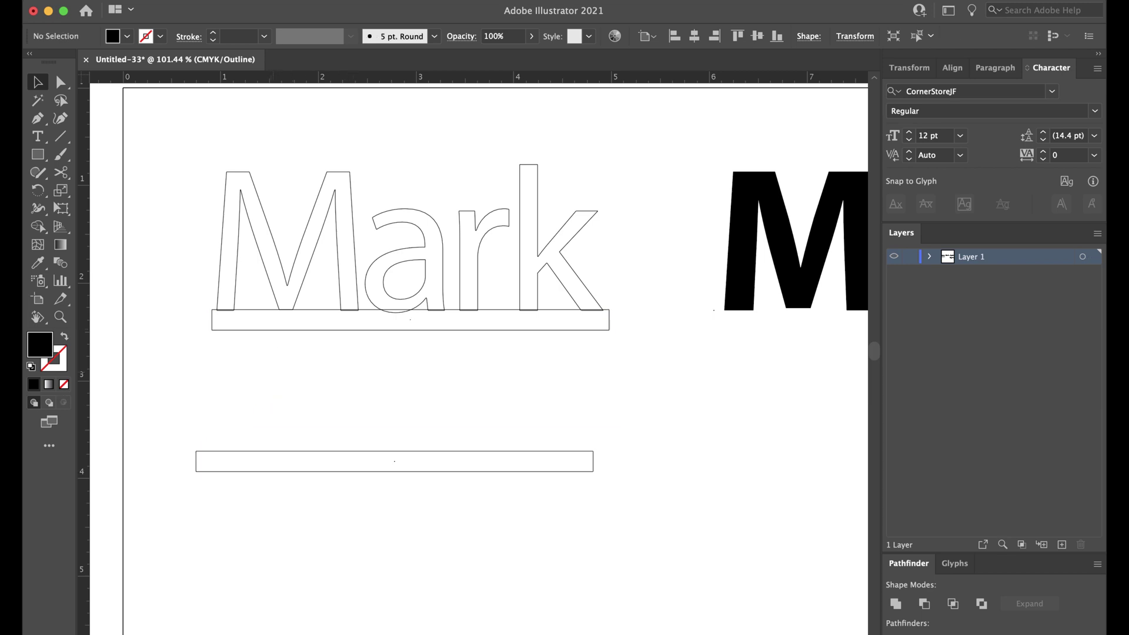
Unite the regular-weight letters with the bar they overlap into one connected shape.
left_click_drag(171, 150, 658, 343)
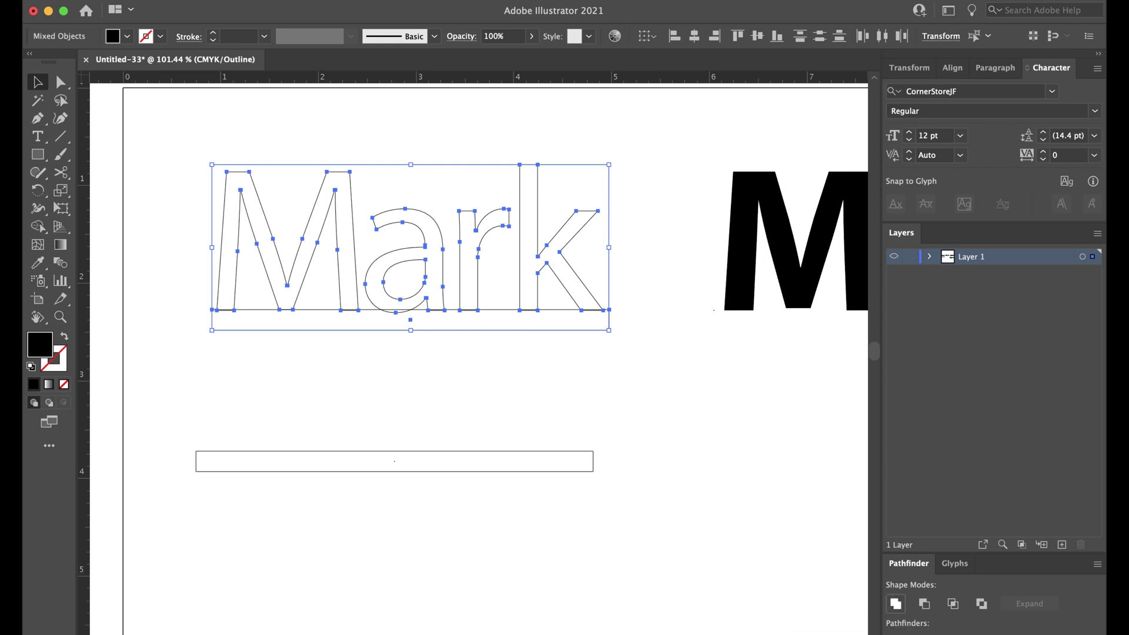
left_click(896, 604)
key("shift+super+a")
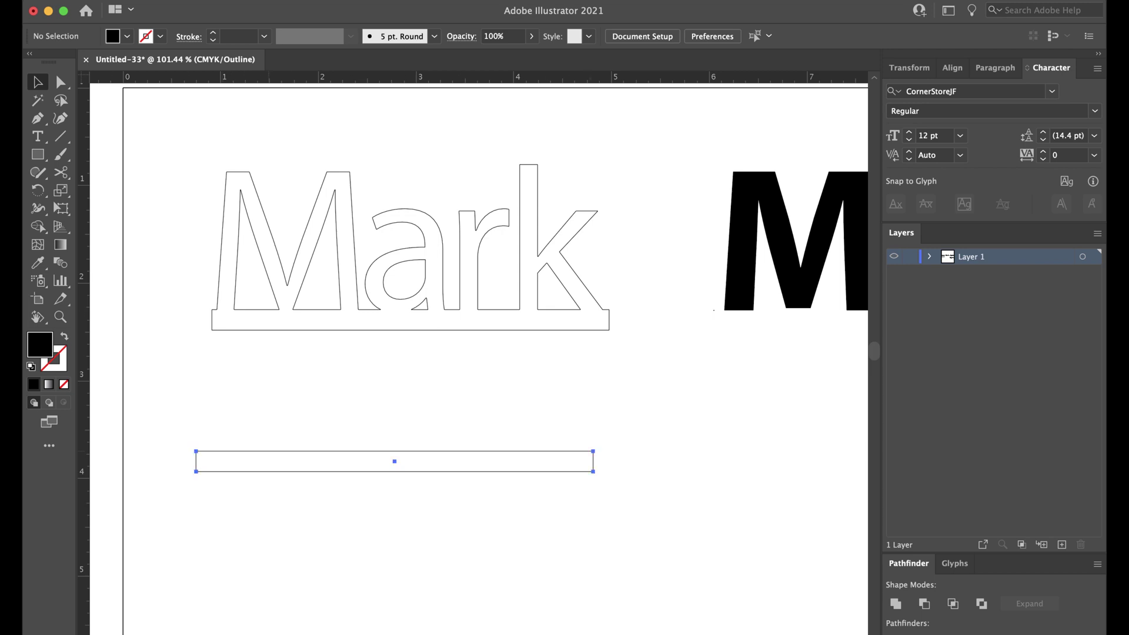
Line up the spare bar beneath the united name, leaving a gap, and set its height to 0.2 in.
left_click_drag(269, 451, 285, 335)
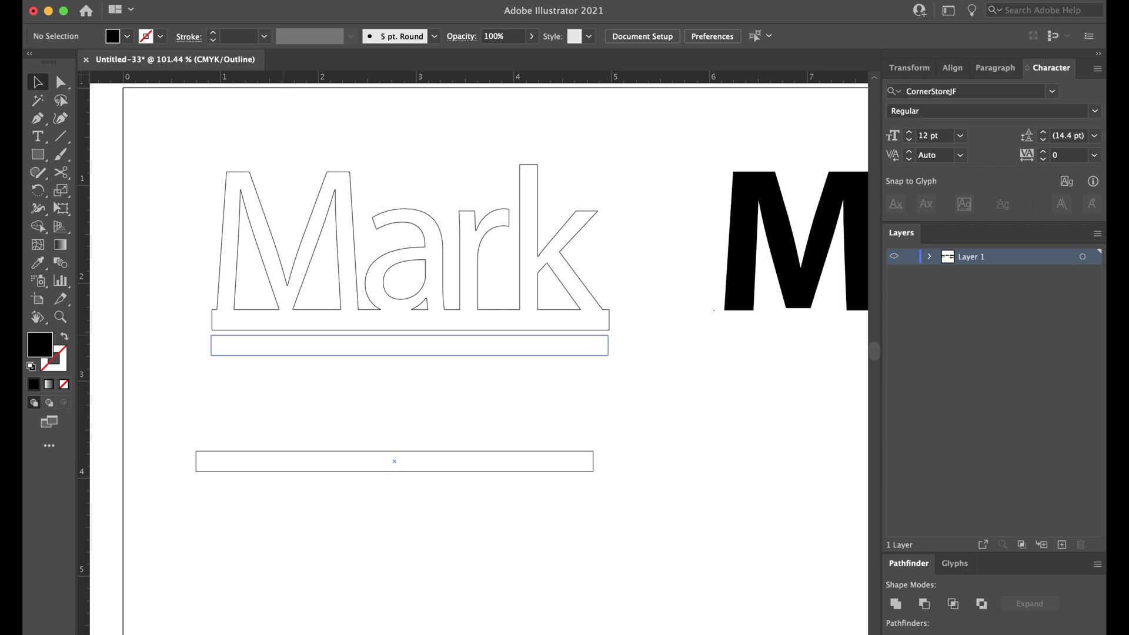
left_click_drag(409, 345, 411, 416)
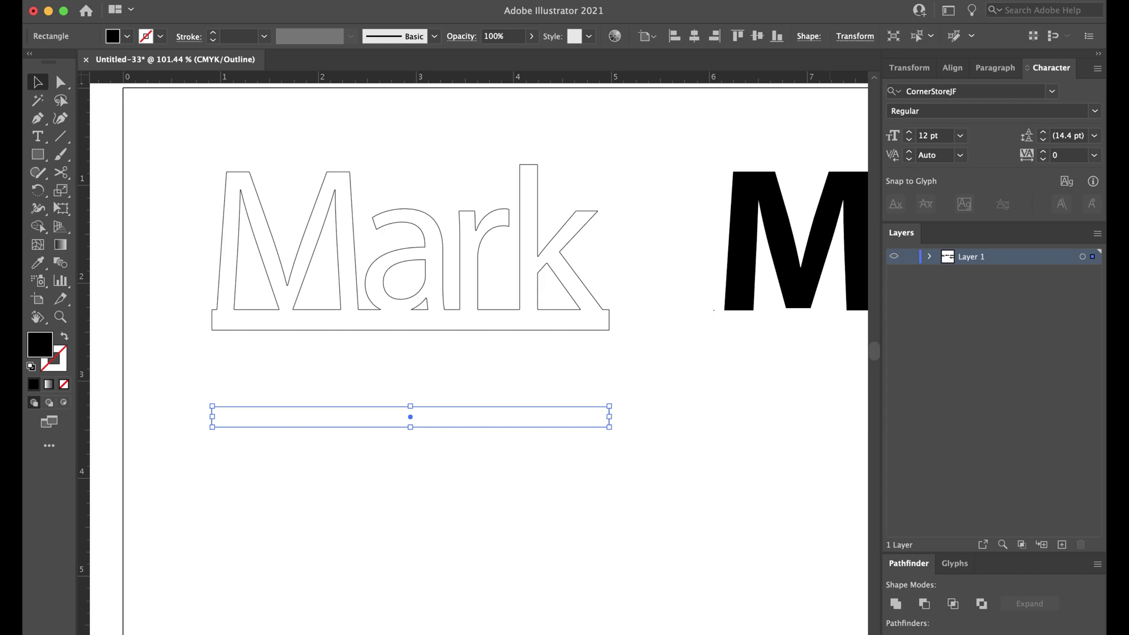
left_click(855, 36)
left_click(818, 81)
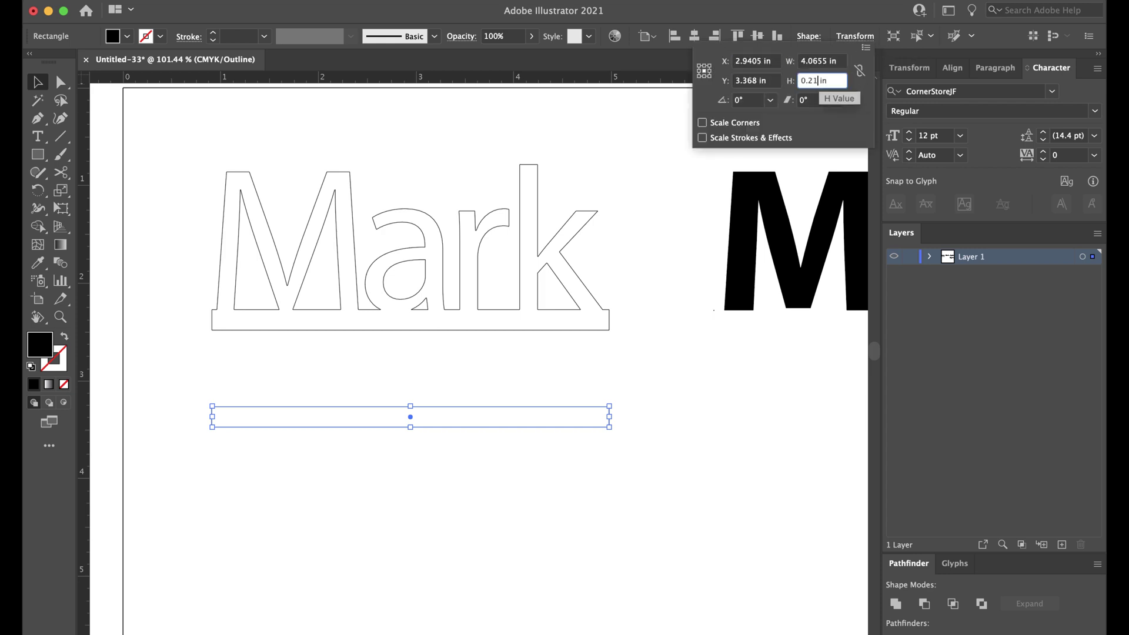
key("BackSpace")
type("0")
key("Tab")
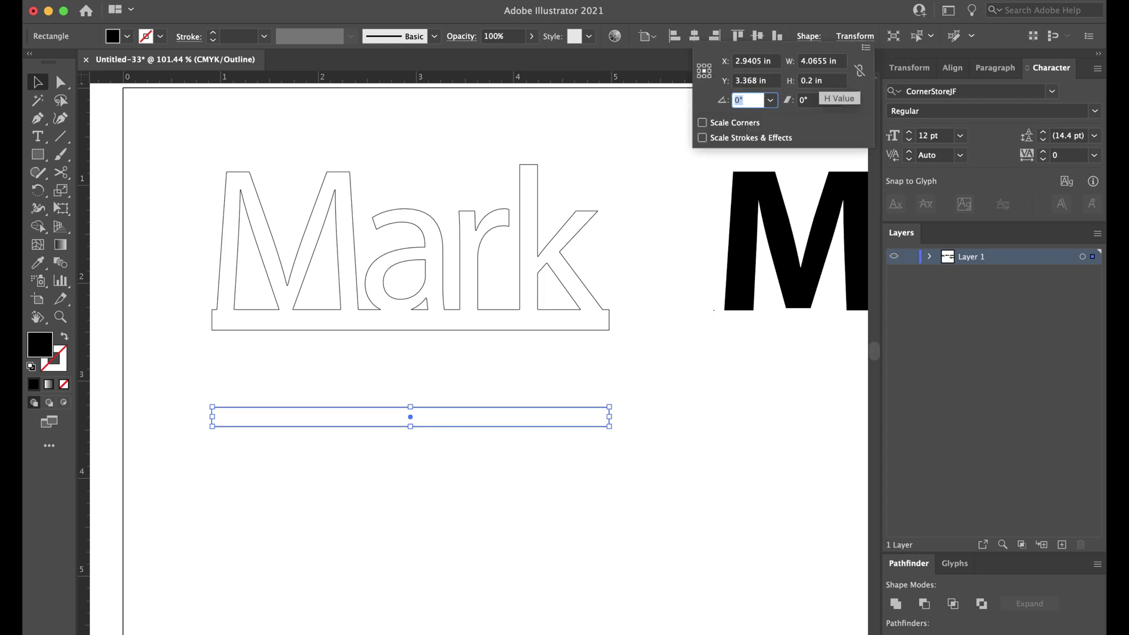
key("Return")
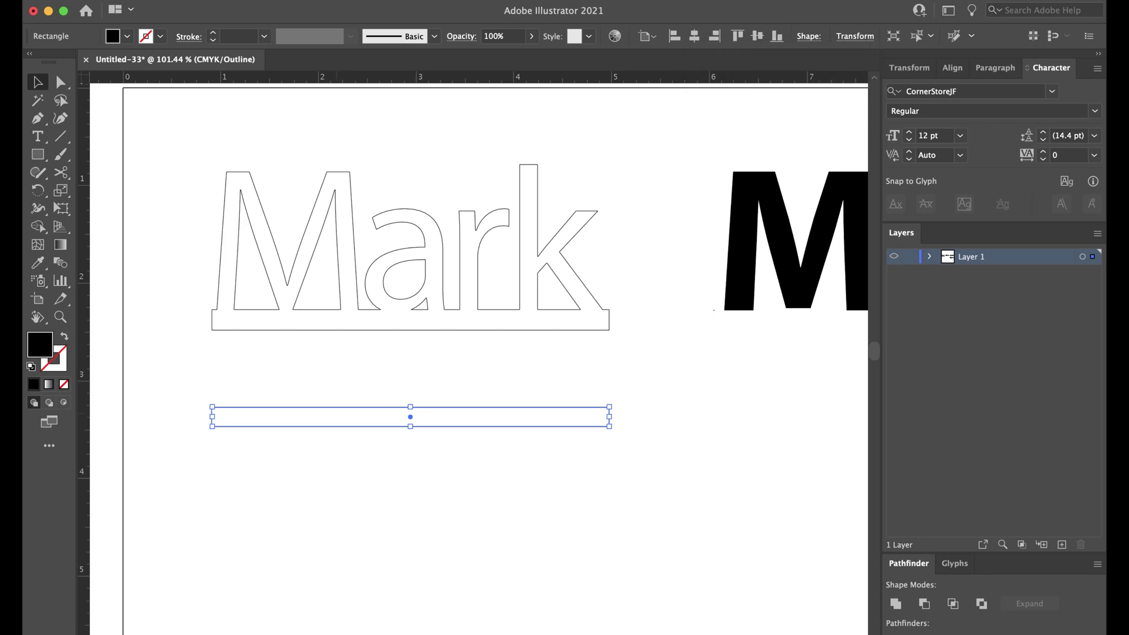
Draw a larger rectangle enclosing the spare bar, with a margin on all sides.
left_click(38, 154)
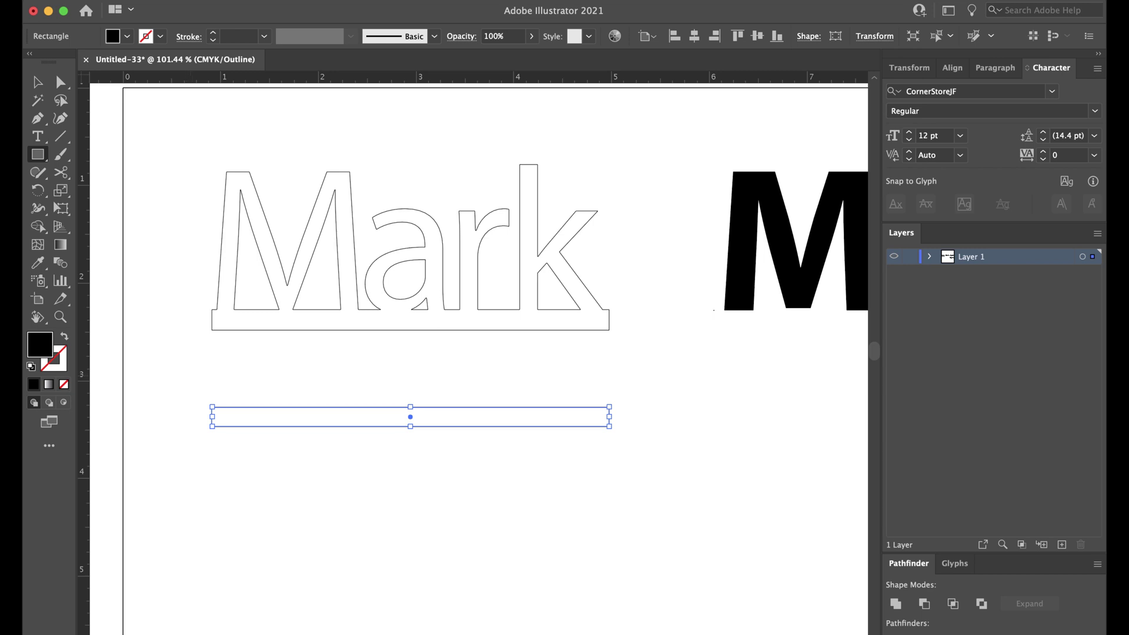
left_click_drag(195, 376, 631, 456)
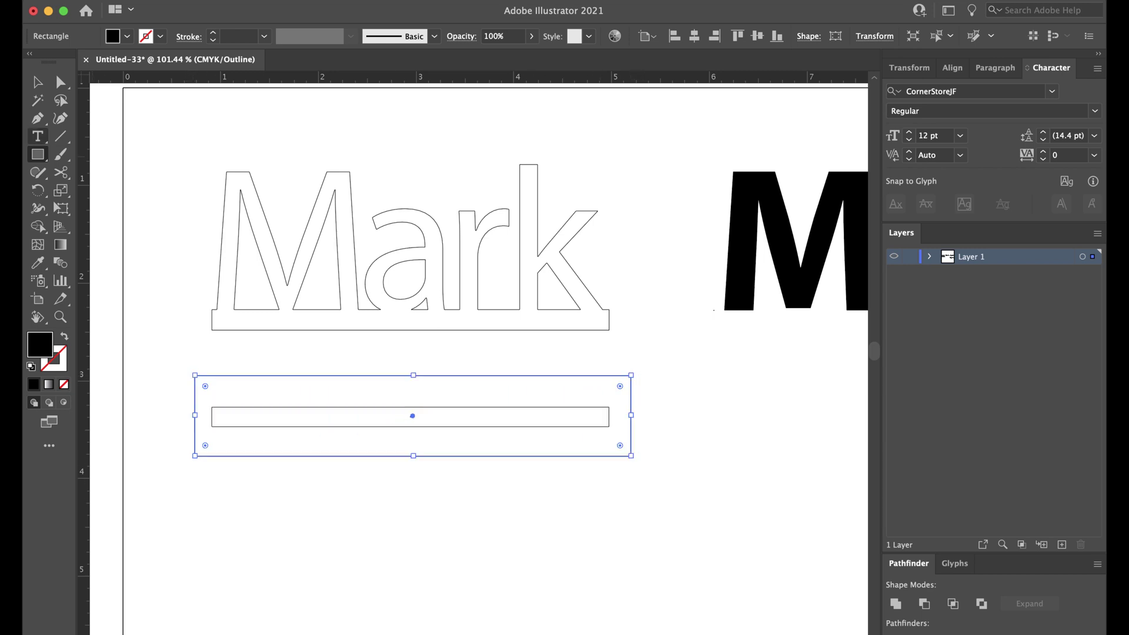
key("v")
left_click(157, 356)
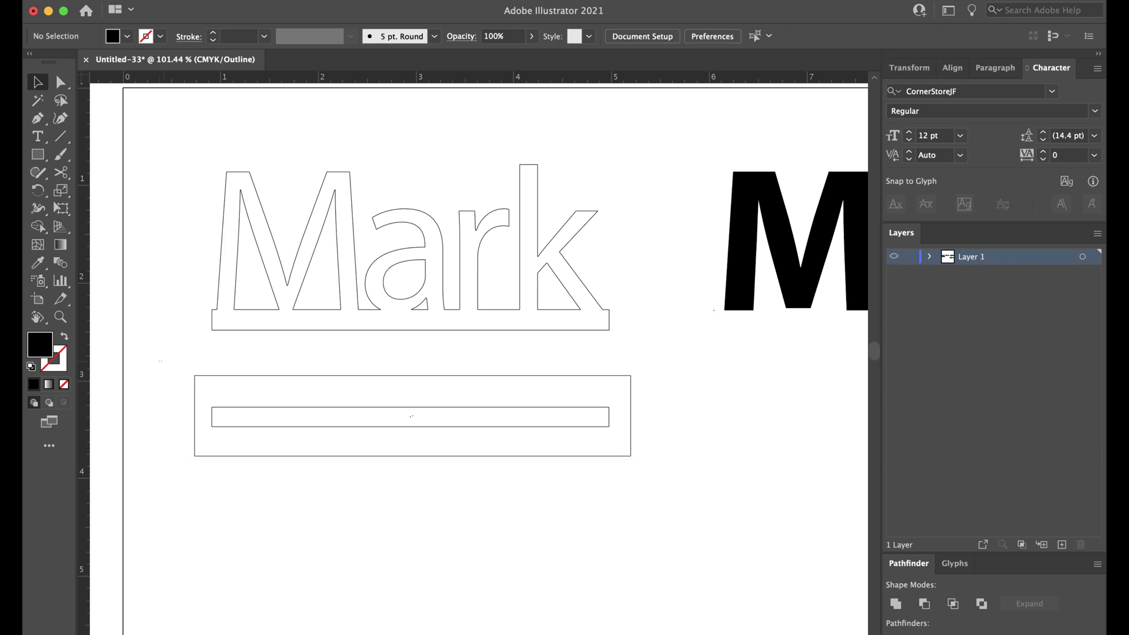
Align the spare bar and its surrounding rectangle to each other's horizontal and vertical centers.
left_click_drag(159, 361, 686, 510)
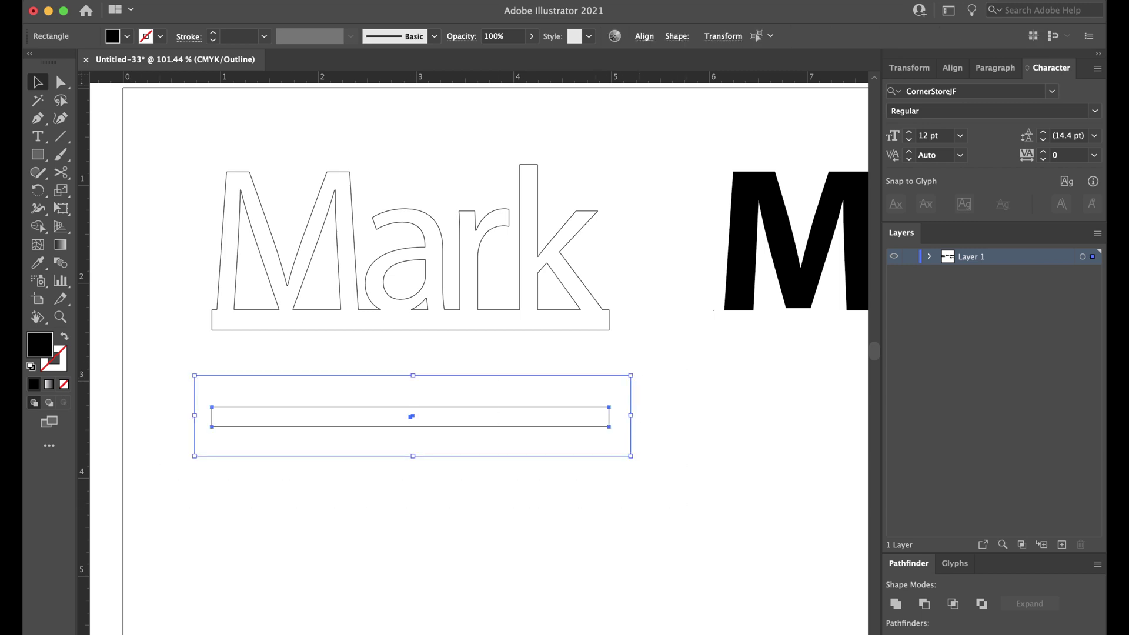
left_click(644, 36)
left_click(510, 78)
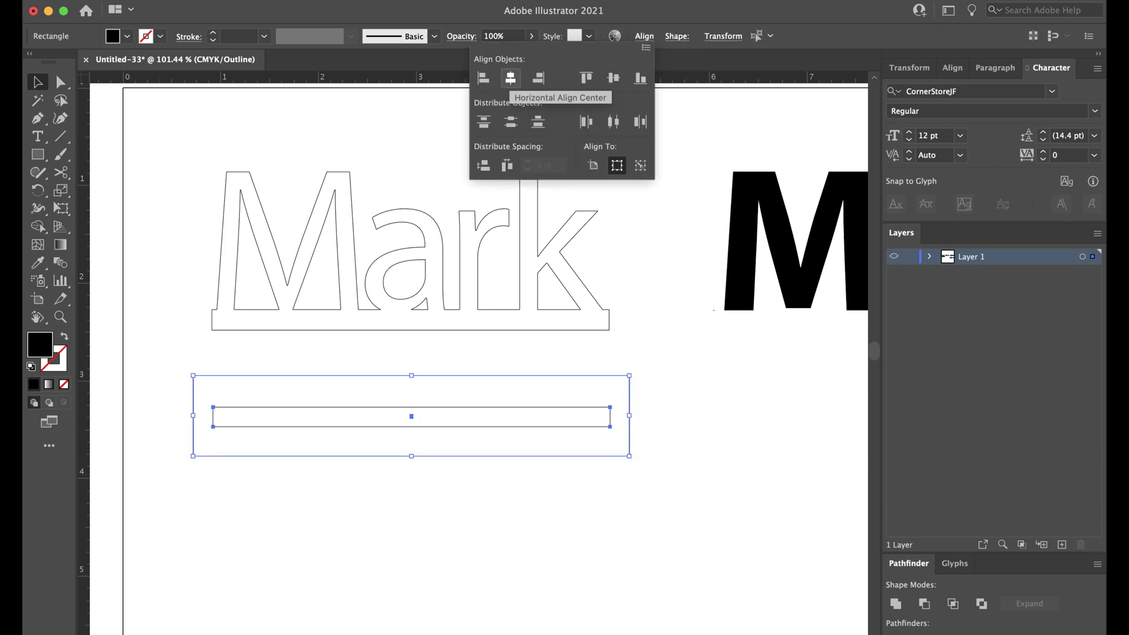
left_click(613, 77)
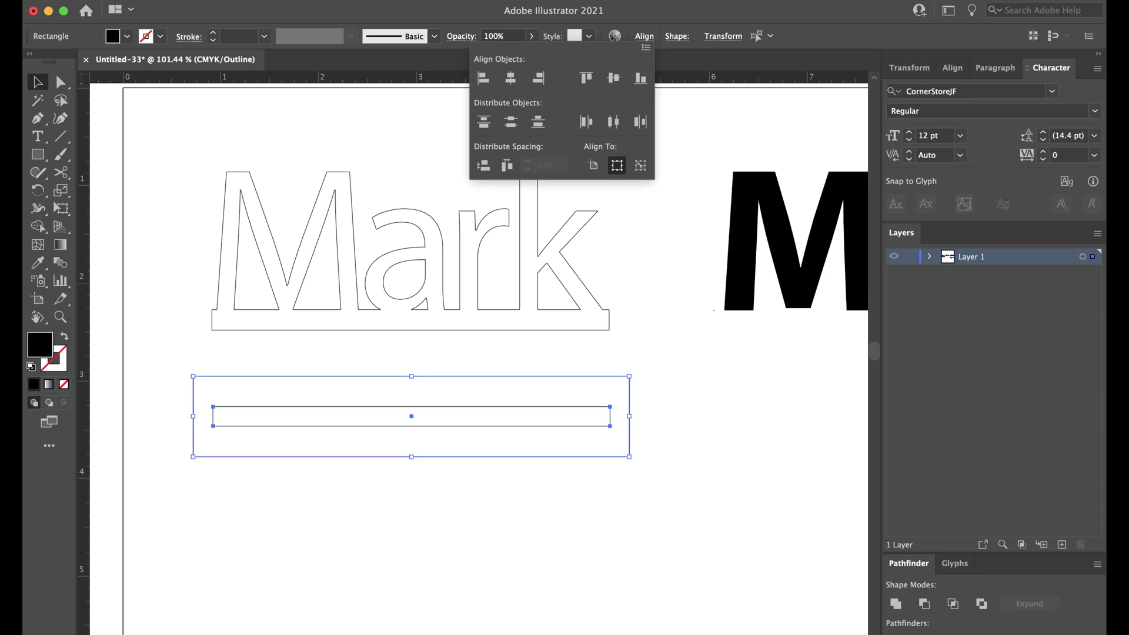
key("Escape")
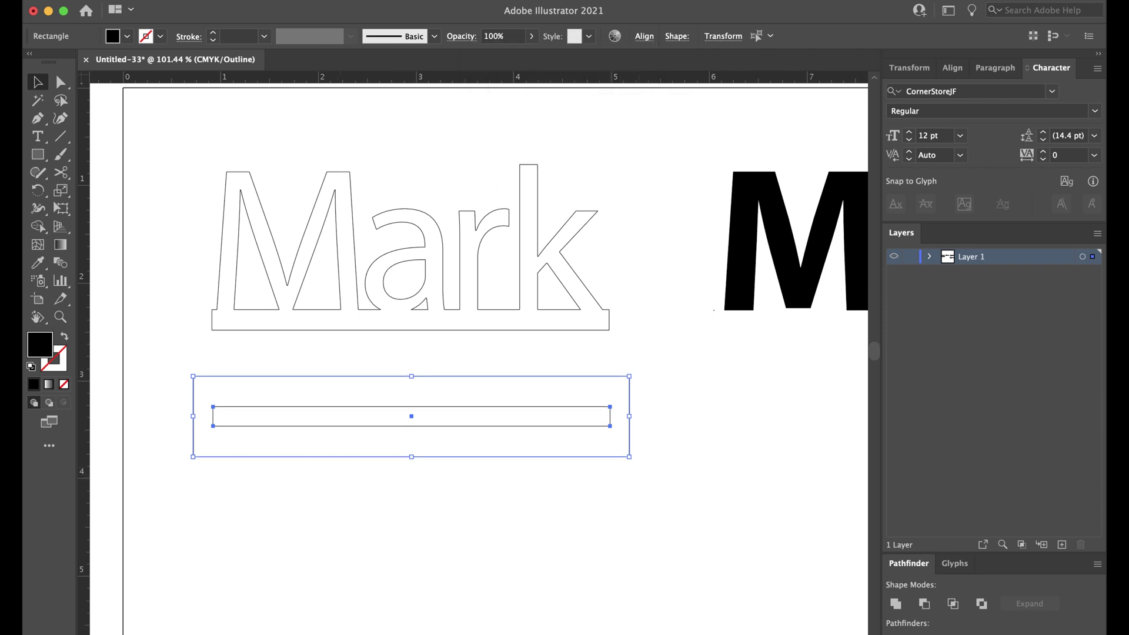
key("super+shift+a")
Duplicate the 0.2 in bar inside the rectangle and place the copy in the empty space below the rectangle.
left_click(352, 426)
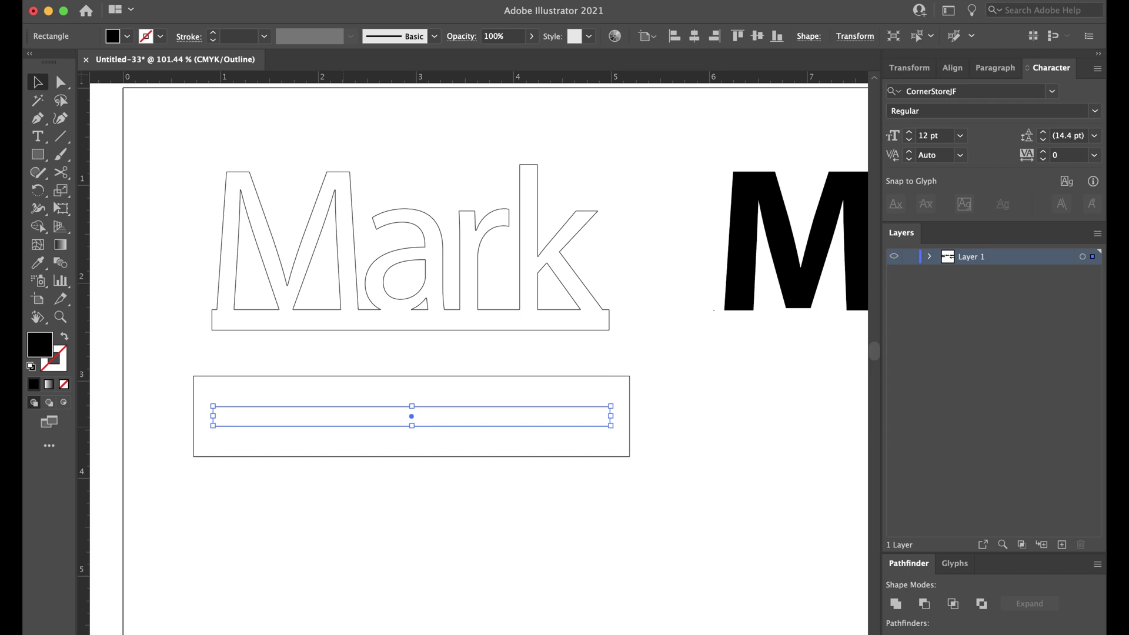
key("super+v")
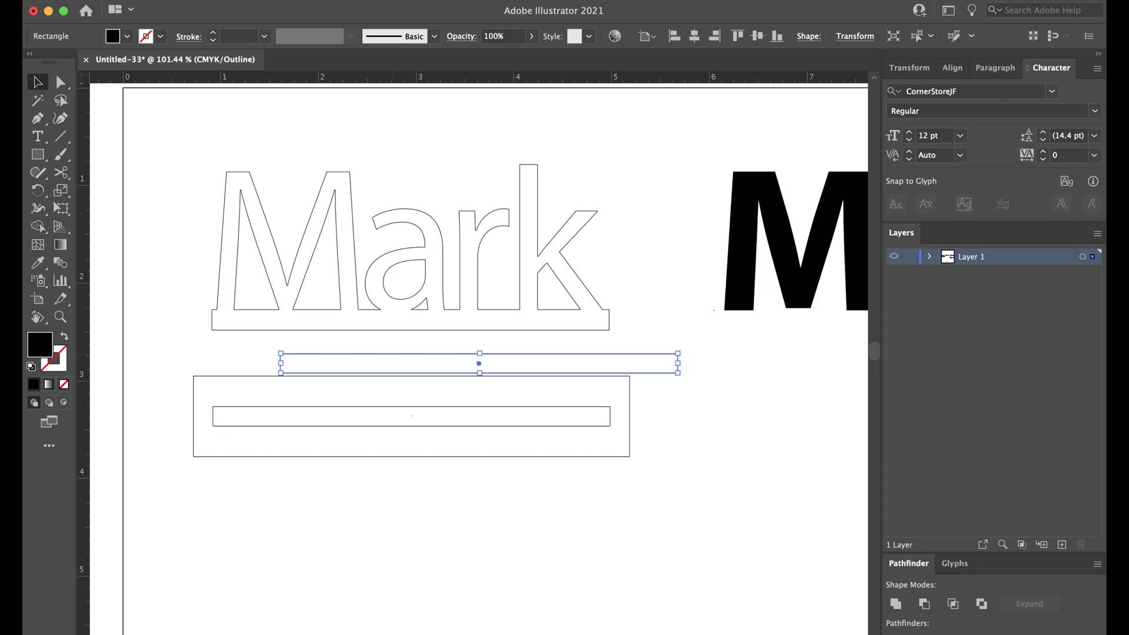
left_click_drag(393, 354, 387, 546)
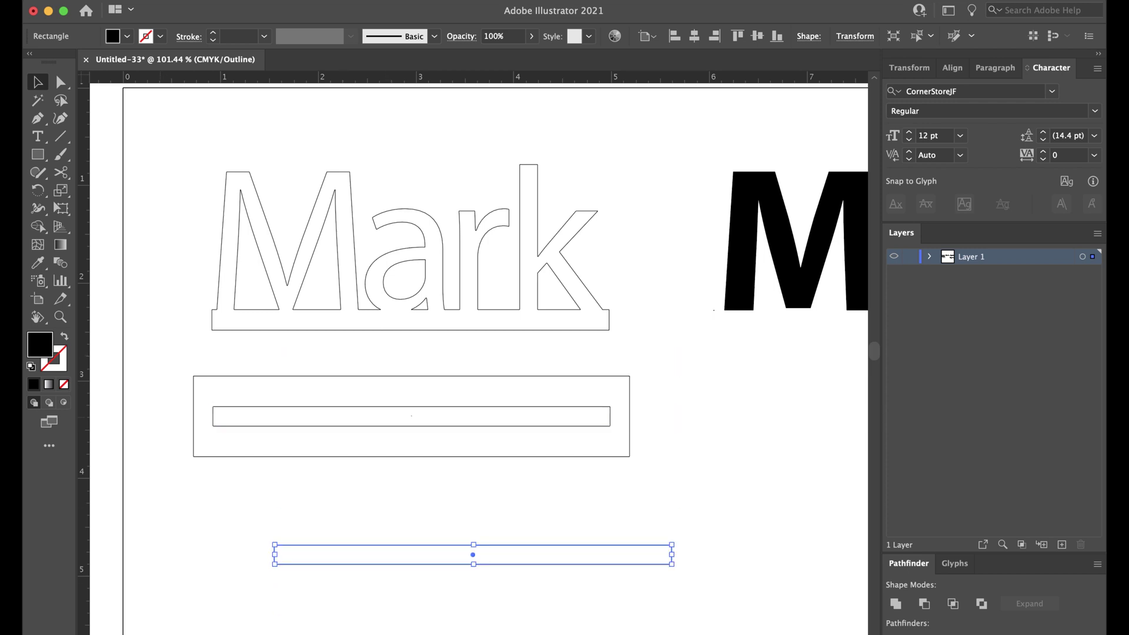
Cut the enclosed bar out of the larger rectangle as a slot, and move the slotted base up to just below the name.
left_click(160, 354)
left_click_drag(160, 353, 685, 475)
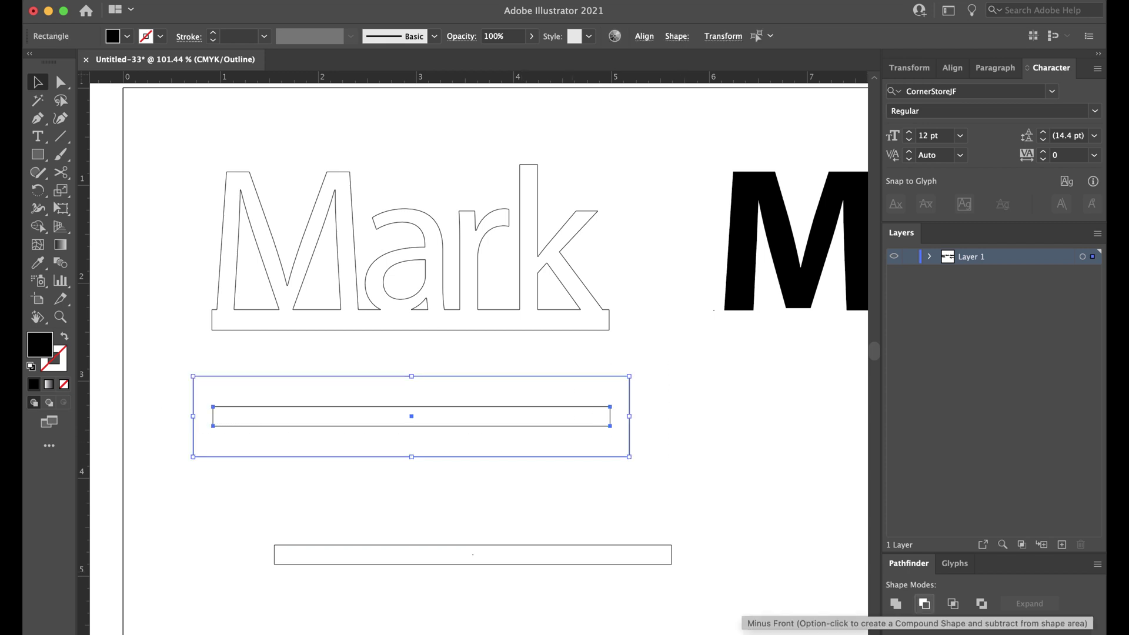
left_click(924, 604)
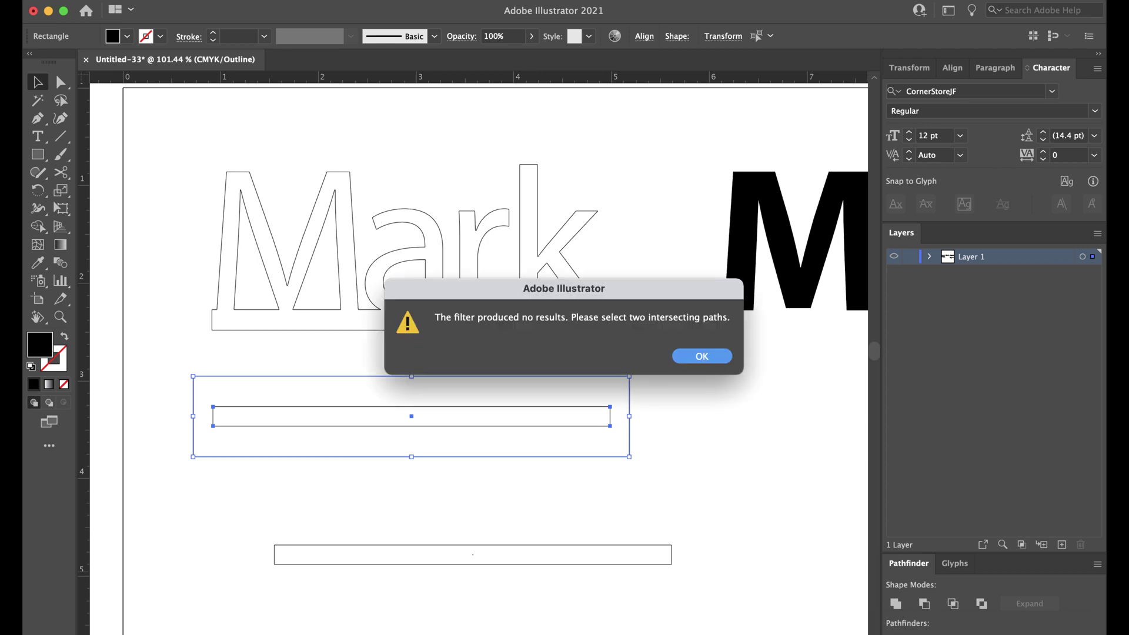
key("Return")
left_click(1046, 634)
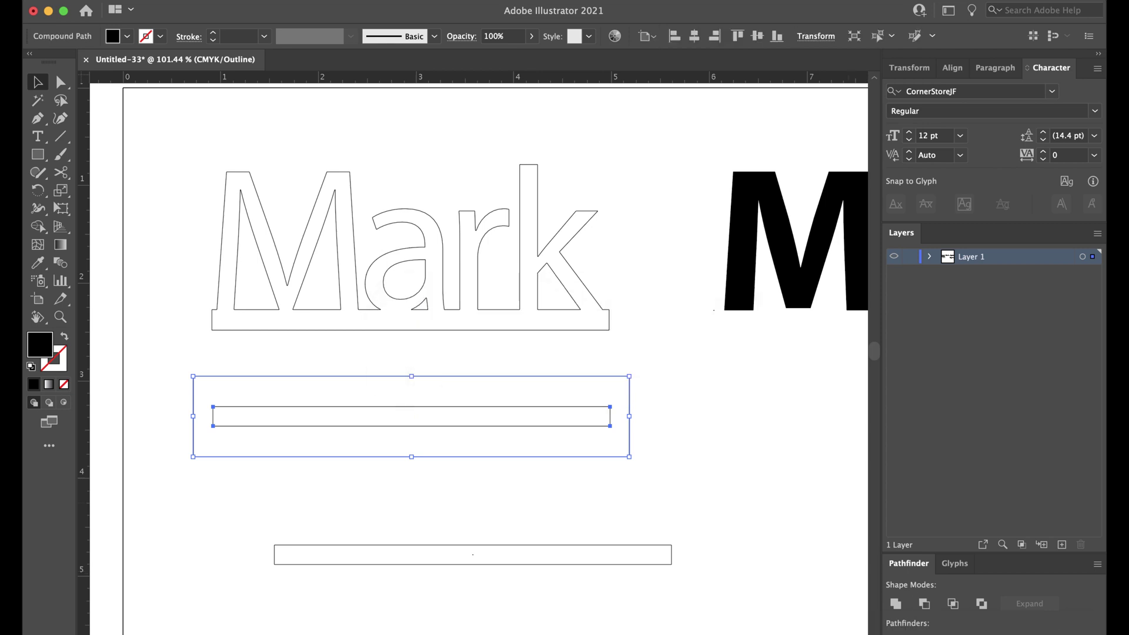
left_click(657, 446)
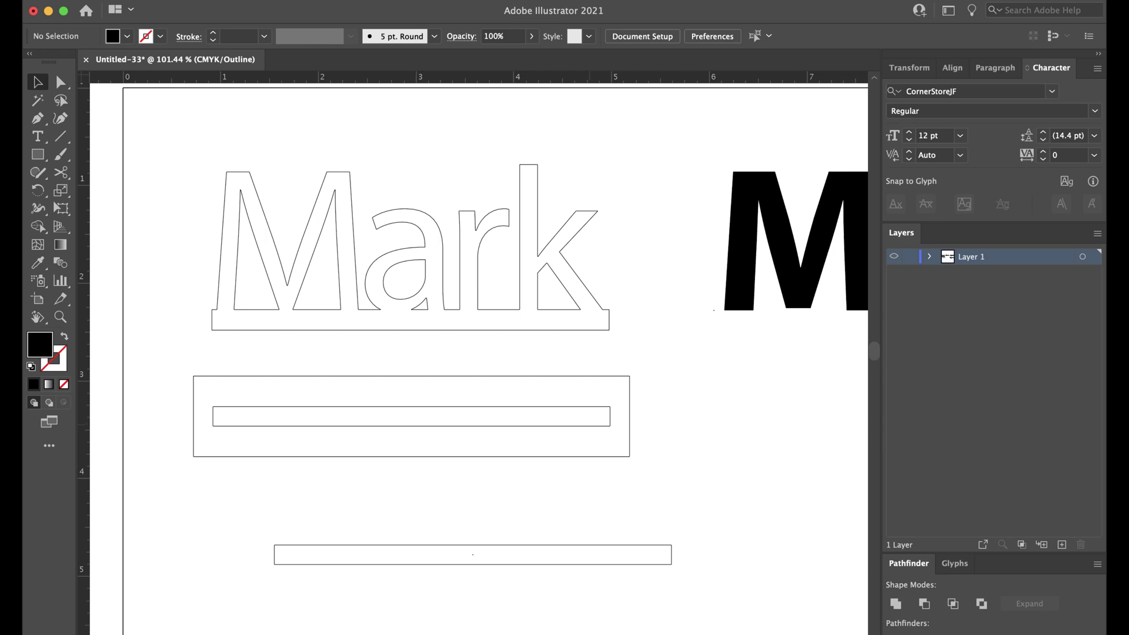
left_click_drag(590, 407, 588, 371)
left_click(657, 435)
Convert the bold Myriad Pro name beside the finished outline name to outlines.
scroll(479, 359, "right", 2)
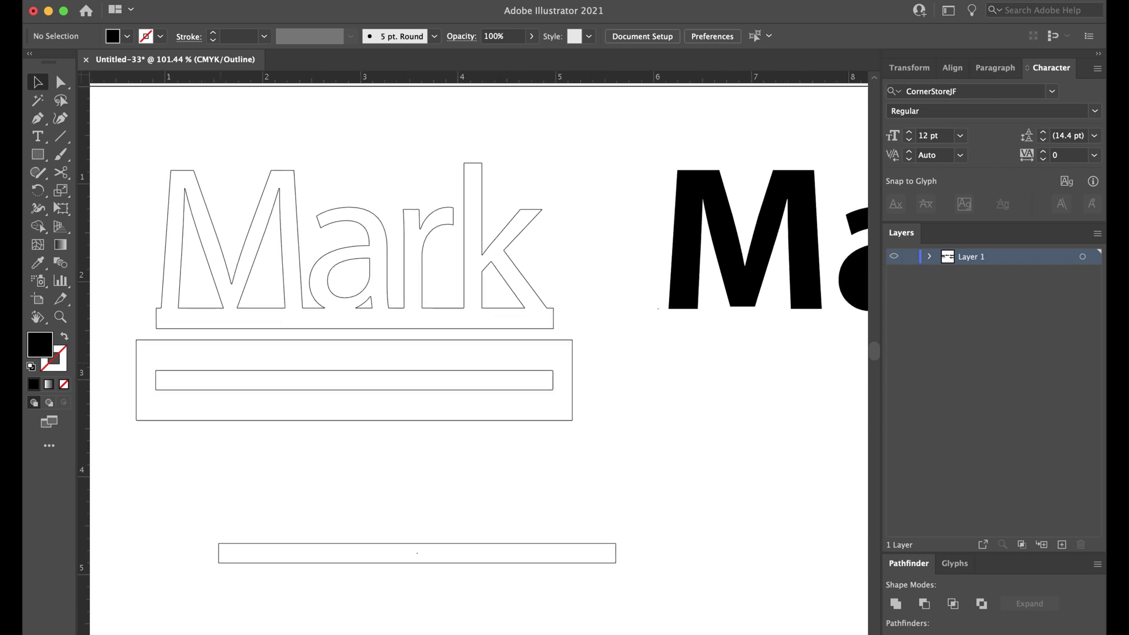
scroll(479, 359, "down", 5)
scroll(479, 358, "right", 3)
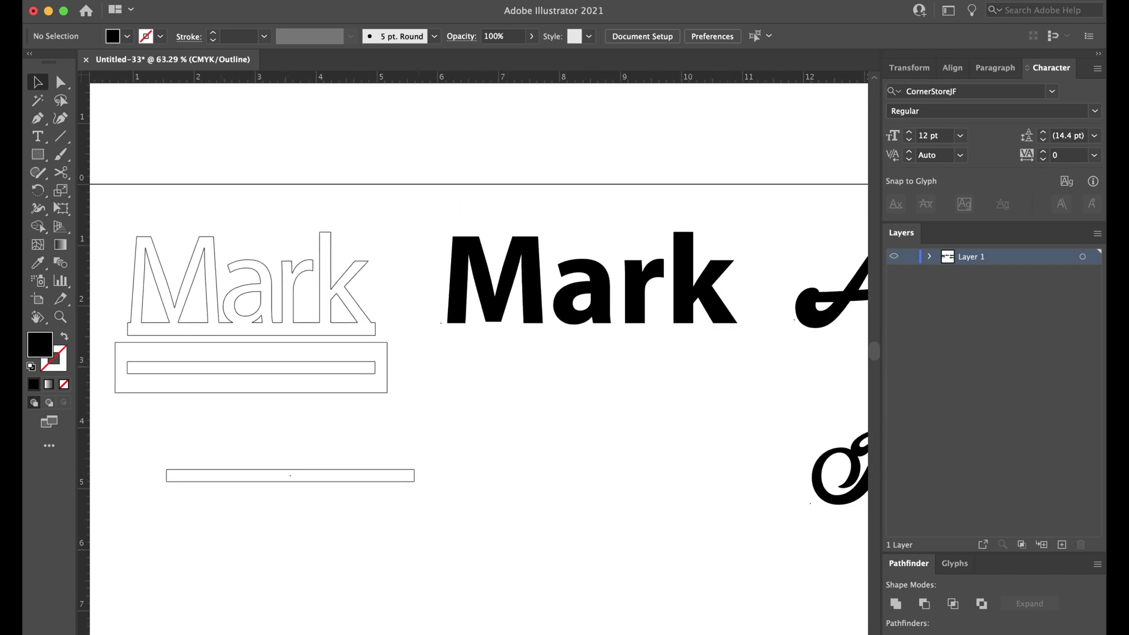
left_click(530, 295)
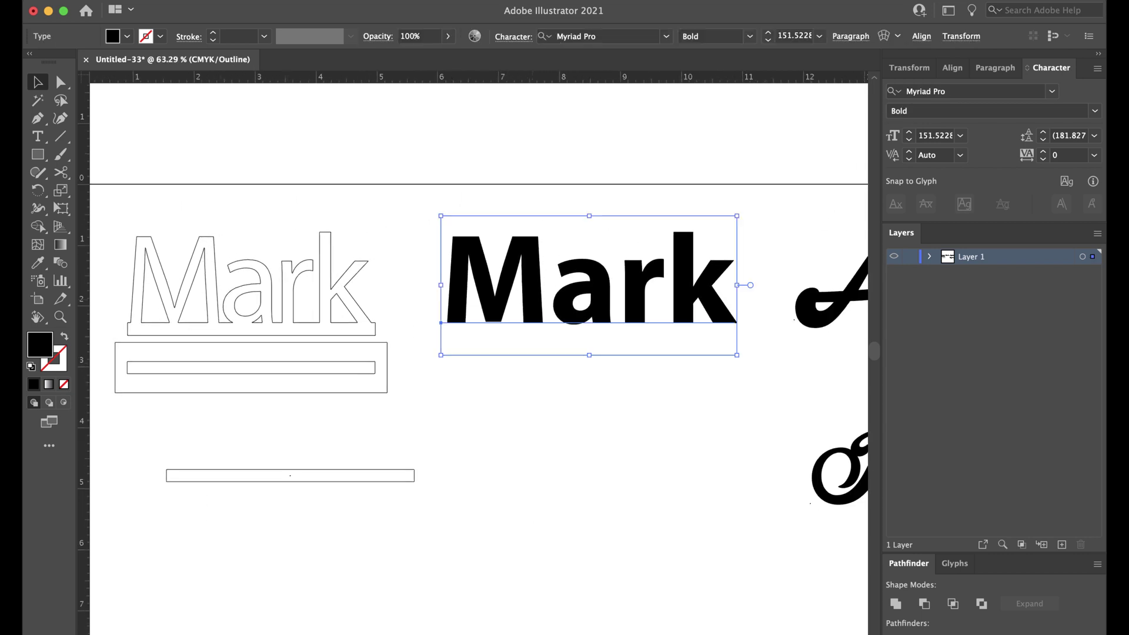
right_click(529, 296)
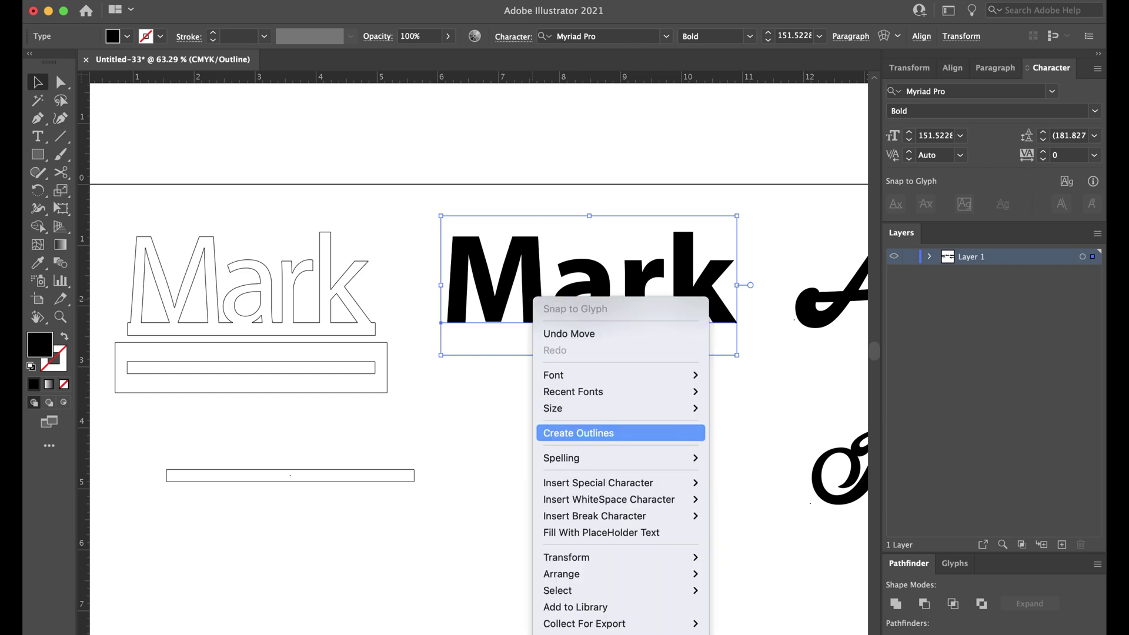
left_click(606, 433)
left_click(532, 375)
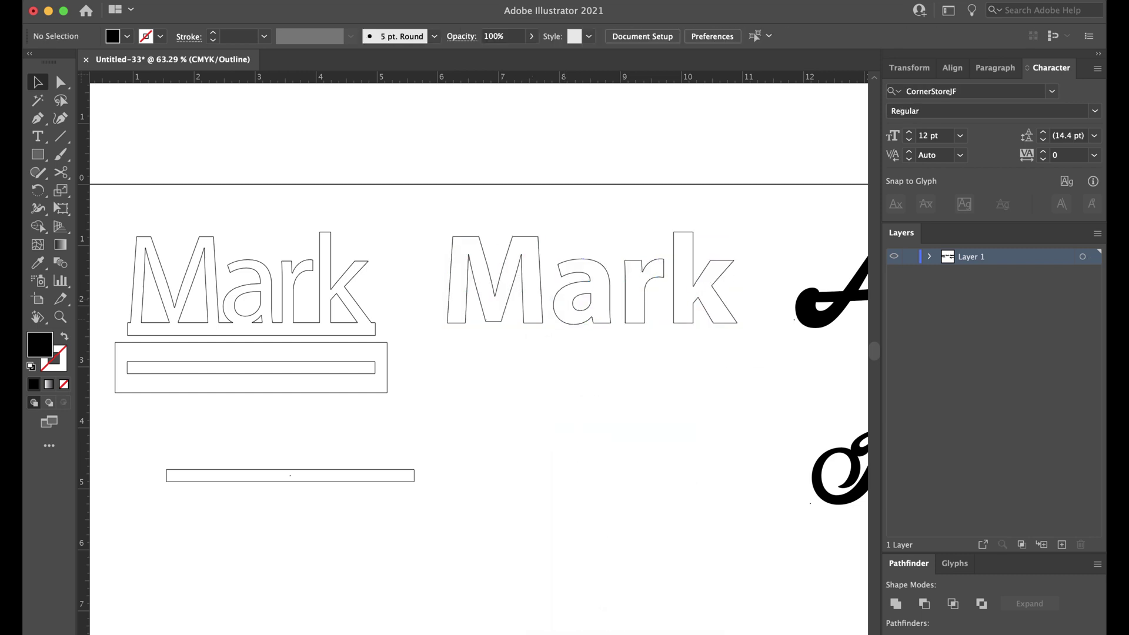
Ungroup the outlined bold name into separate letters.
left_click(533, 323)
right_click(566, 322)
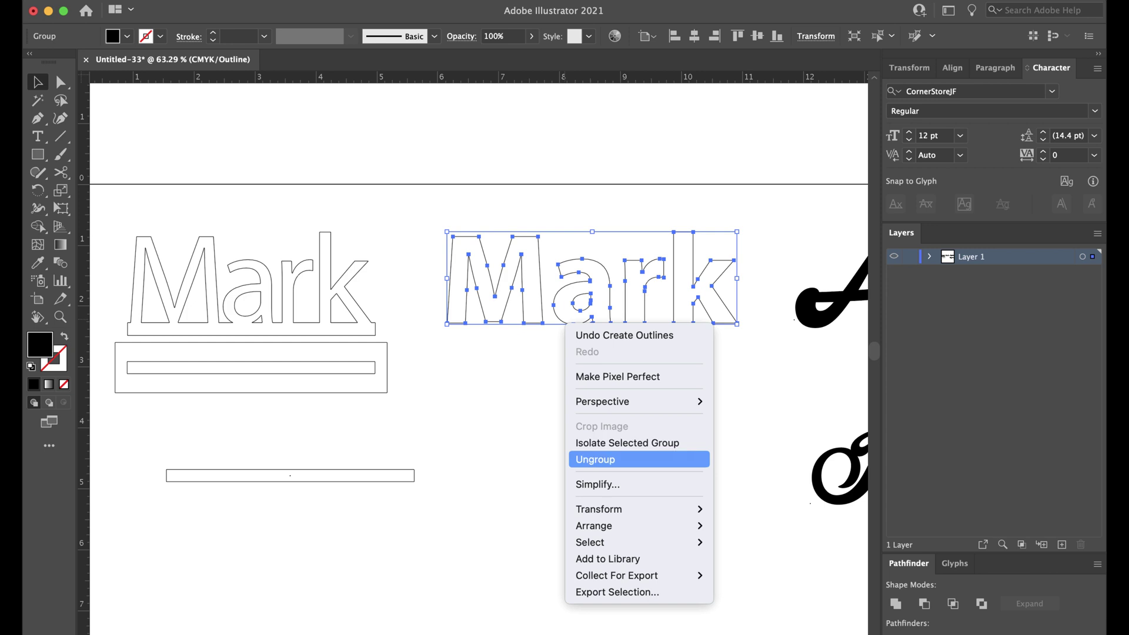
left_click(596, 459)
left_click(582, 377)
Nudge the bold name's "a" left until it overlaps the right leg of the "M".
left_click(591, 301)
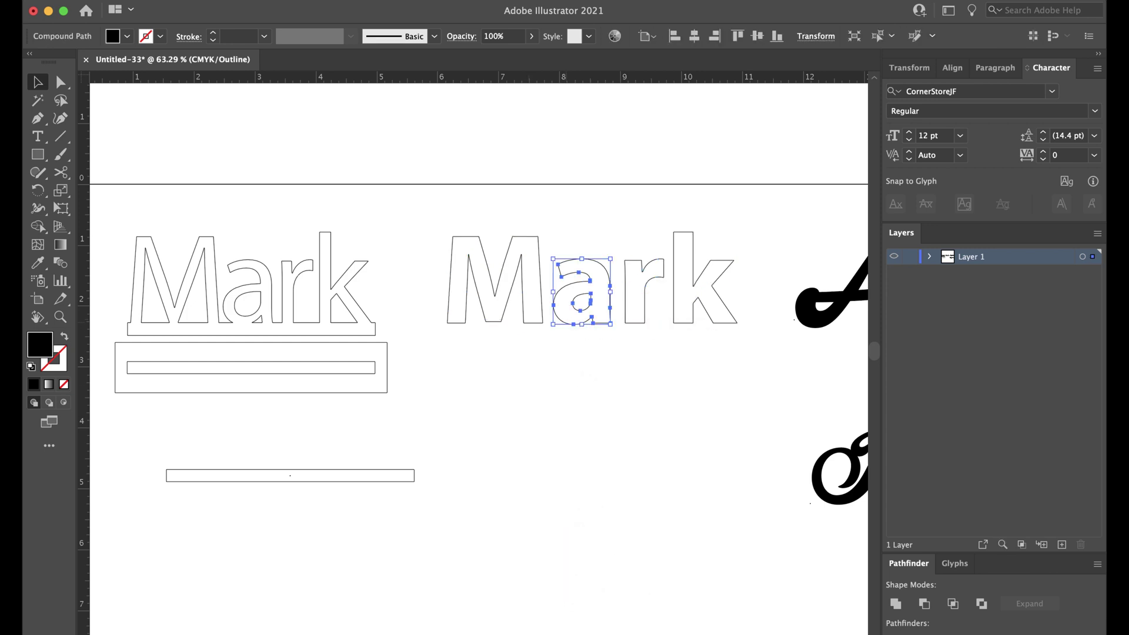
key("Left")
key("Left")
key("Left")
key("Left")
key("Left")
key("Left")
key("Left")
key("Left")
key("Left")
key("Left")
key("Left")
key("Left")
key("Left")
key("Left")
key("Left")
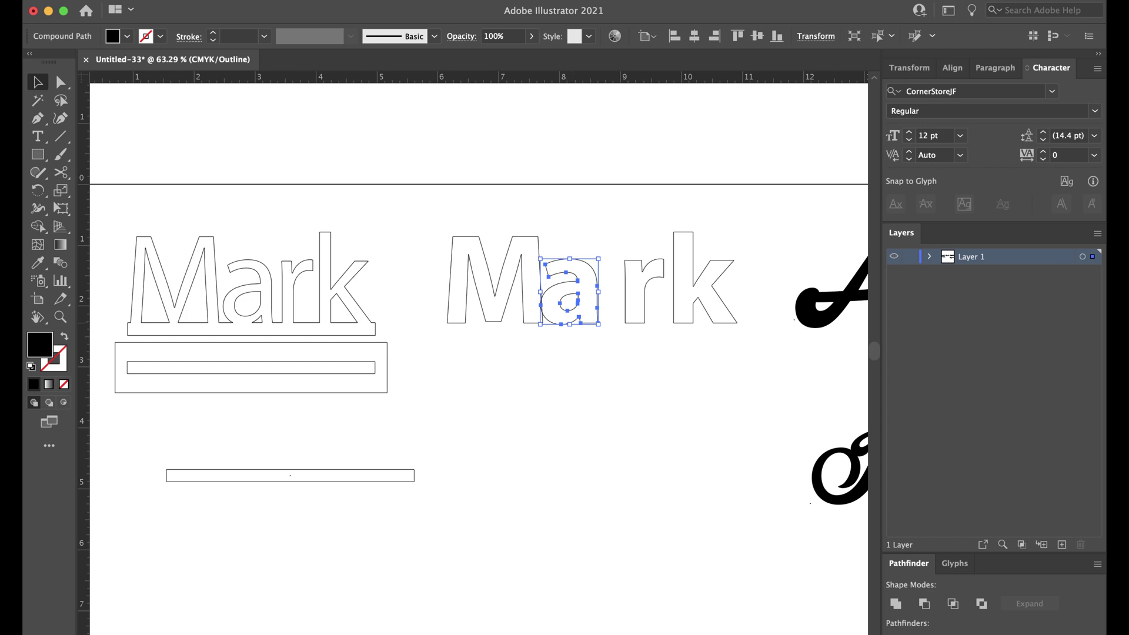
key("super+shift+a")
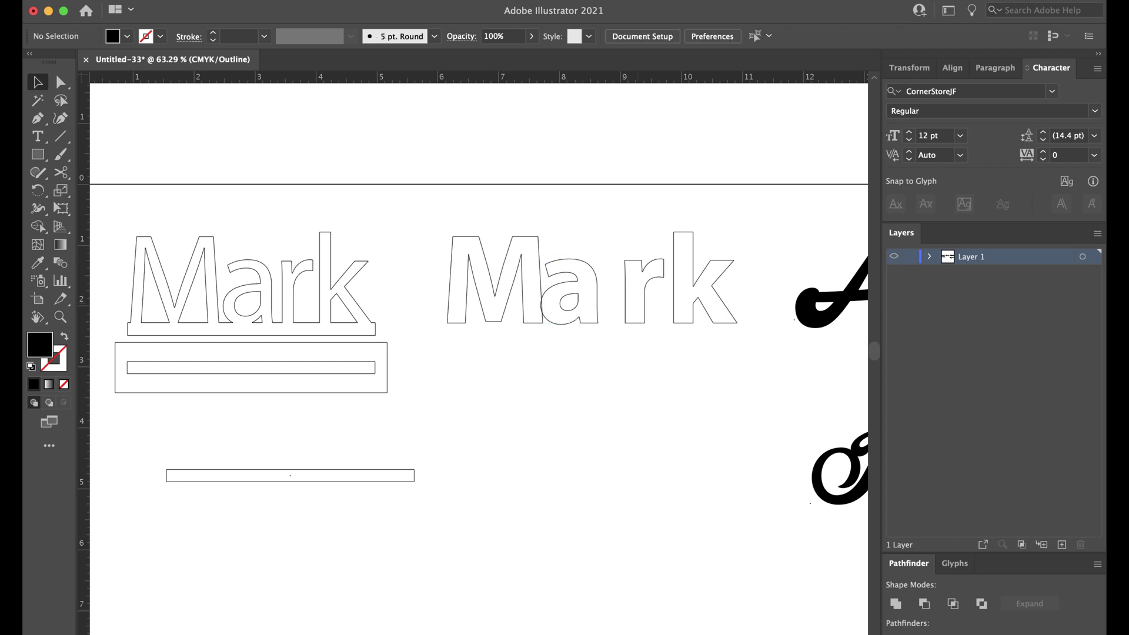
Move the bold "r" and "k" left together until the "r" sits almost against the "a".
left_click_drag(612, 222, 724, 312)
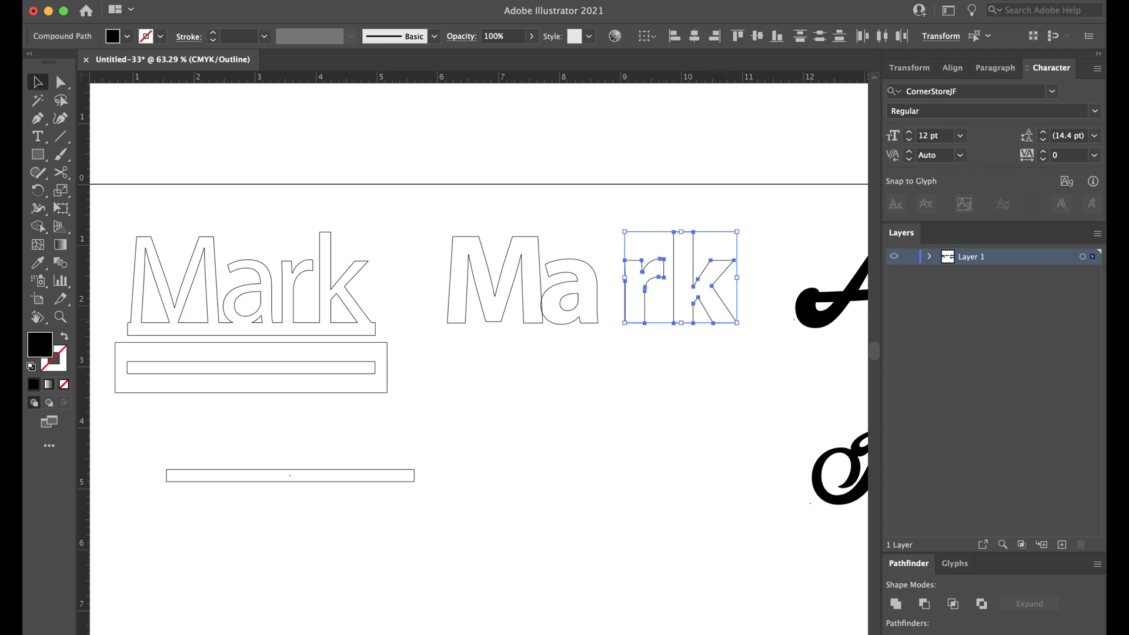
key("Left")
key("Left")
key("Left")
key("Left")
key("Left")
key("Left")
key("Left")
key("Left")
key("Left")
key("Left")
key("Left")
key("Left")
key("Left")
key("Left")
key("Left")
key("Left")
key("Left")
key("Left")
key("Left")
key("Left")
key("Left")
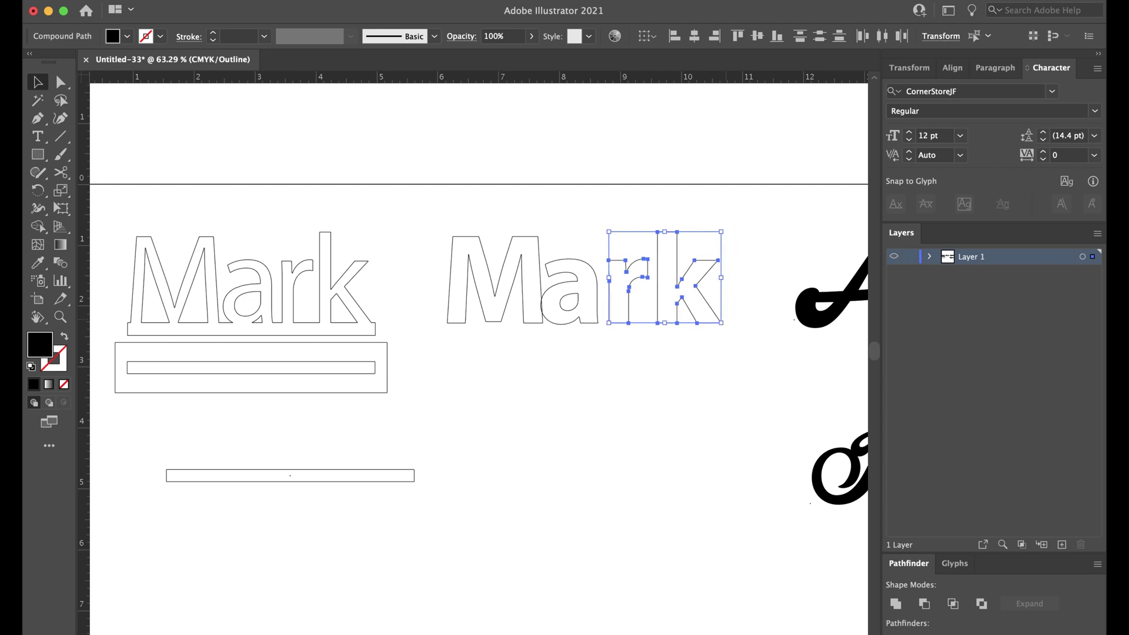
key("Left")
key("Left")
key("Left")
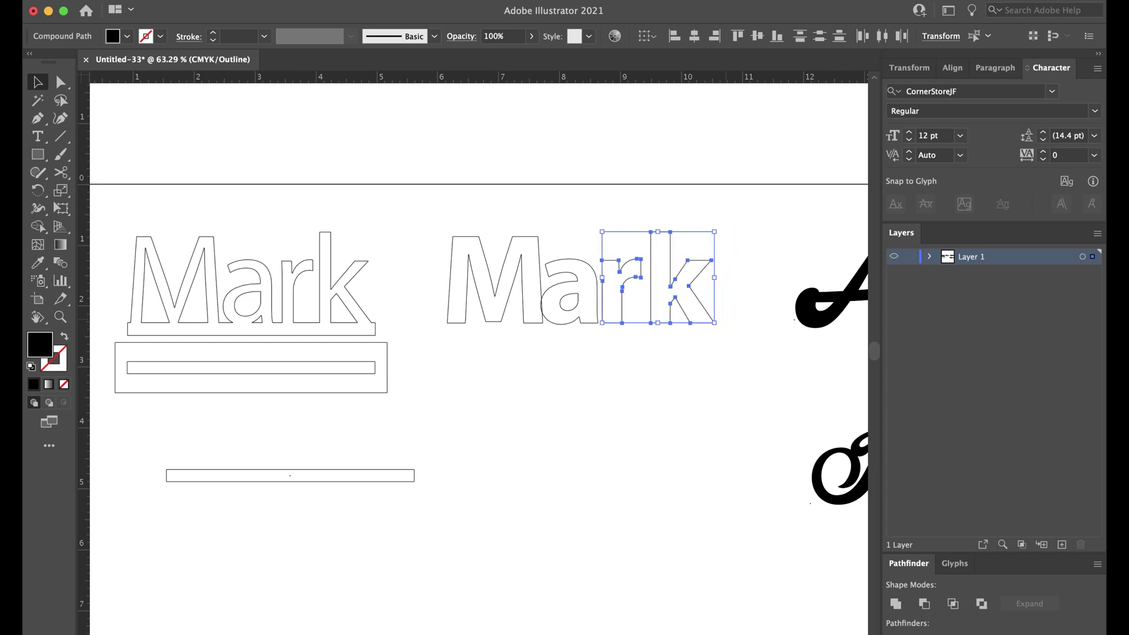
key("Left")
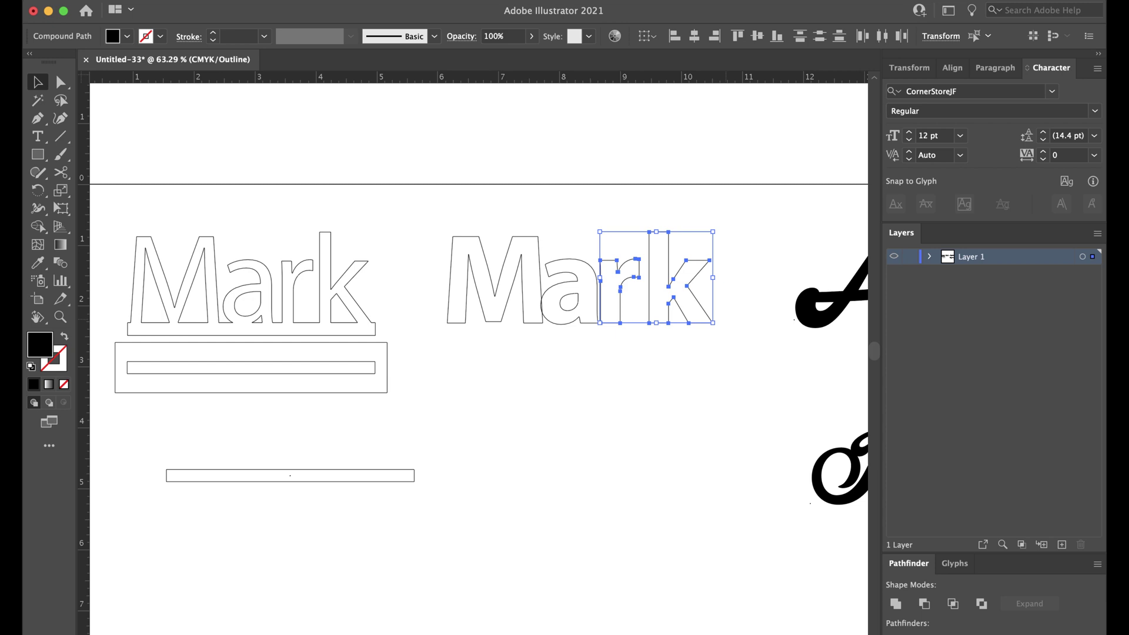
left_click(630, 358)
Nudge the bold "k" left until its stem meets the end of the "r" arm.
scroll(630, 358, "up", 5)
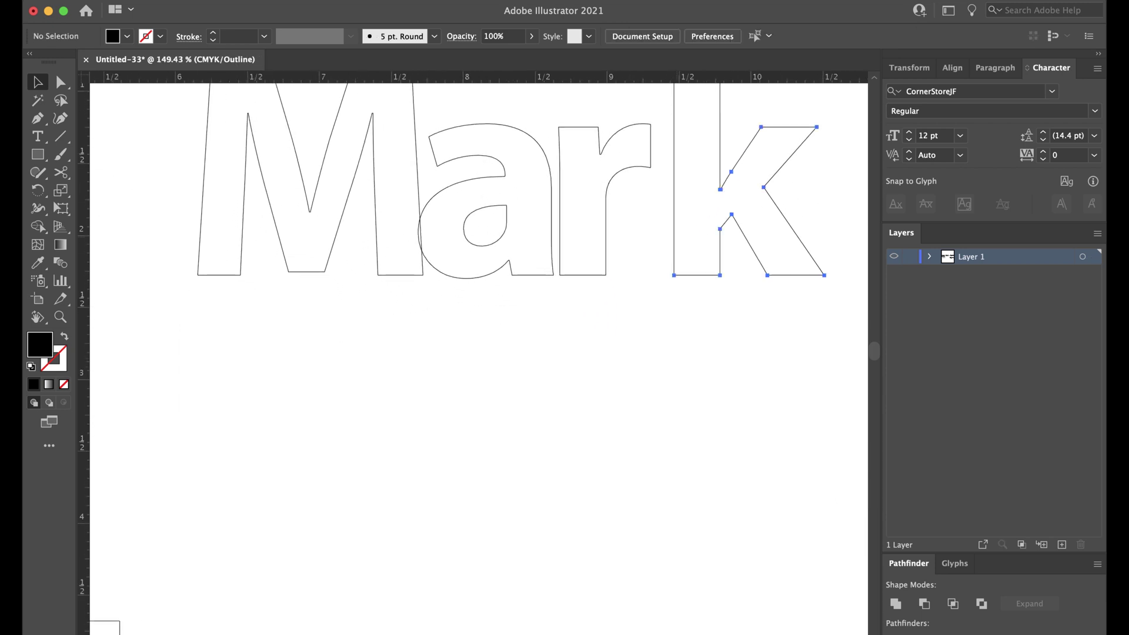
left_click(720, 252)
key("Left")
key("Left")
key("Left")
key("Left")
key("Left")
key("Left")
key("Left")
key("Left")
key("Left")
key("Left")
key("Left")
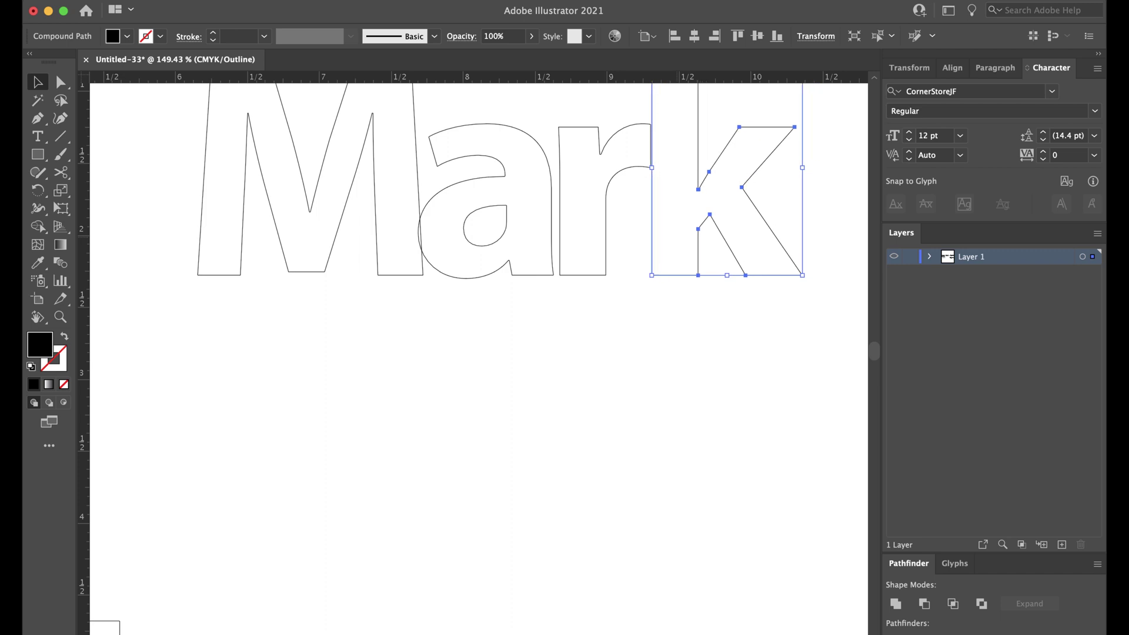
key("Left")
left_click(560, 397)
scroll(560, 398, "down", 4)
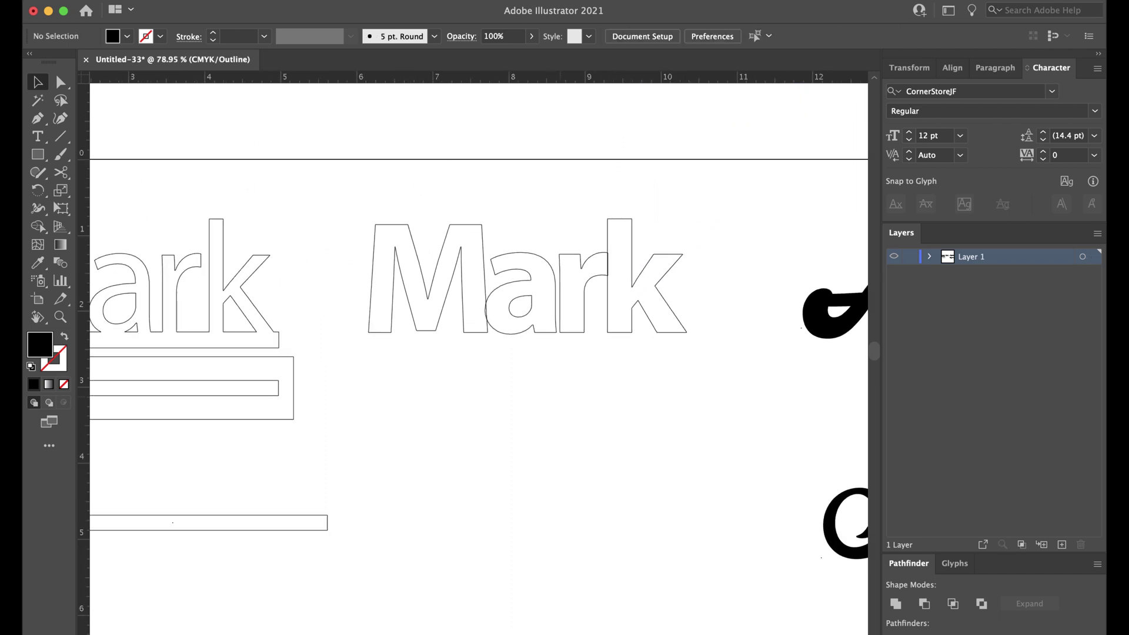
Shift the bold "k" back right to leave a small gap beside the "r" arm.
scroll(560, 398, "up", 1)
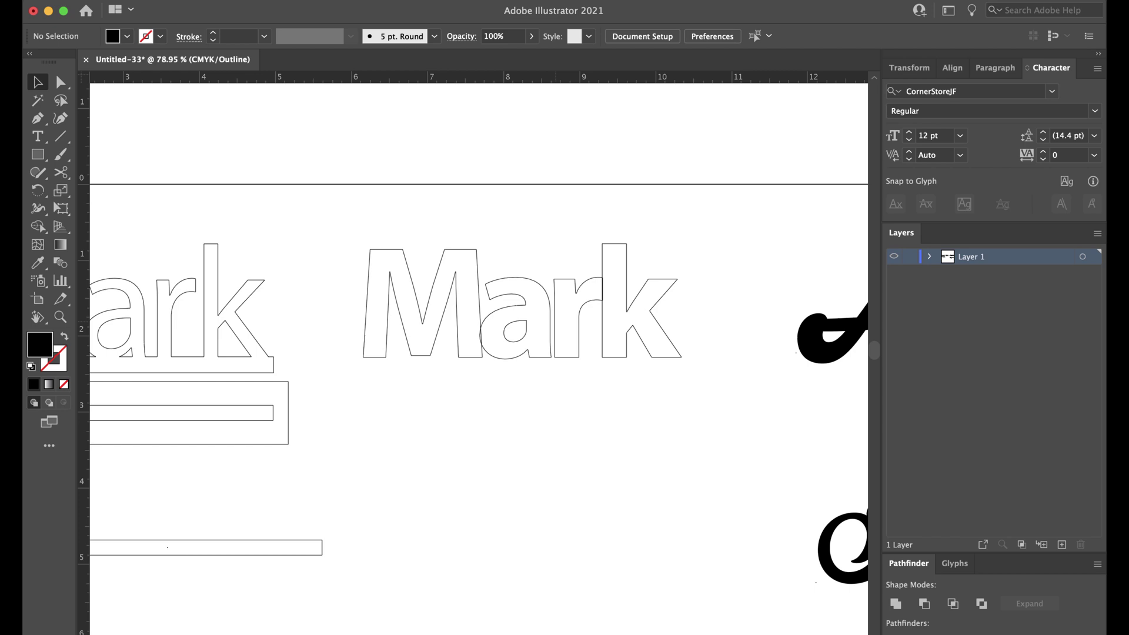
scroll(558, 322, "up", 5)
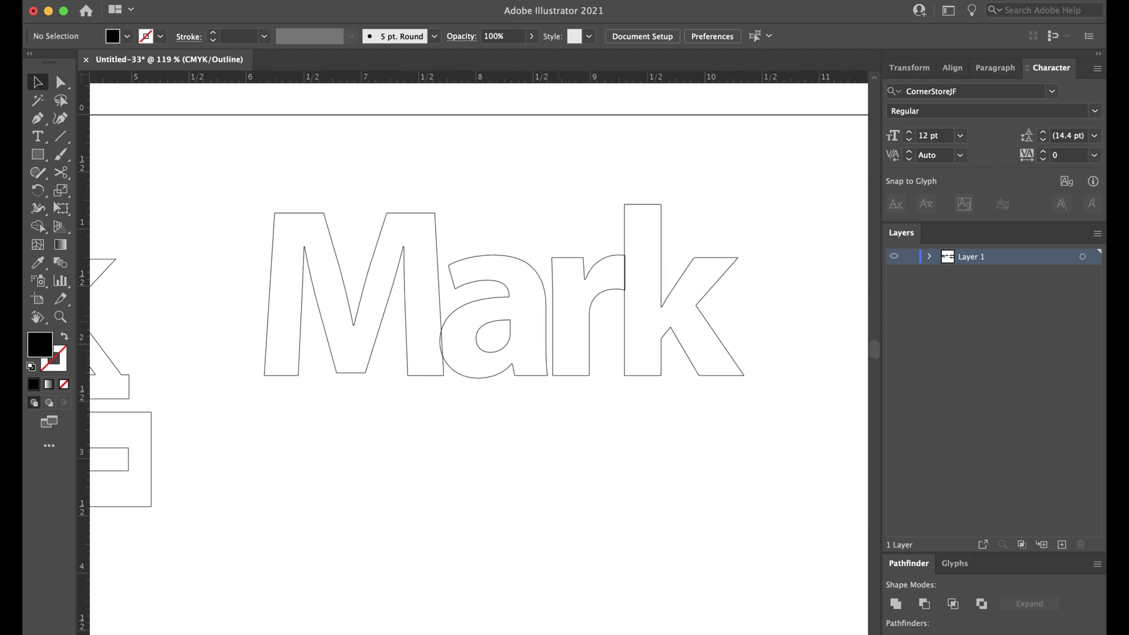
scroll(552, 348, "up", 5)
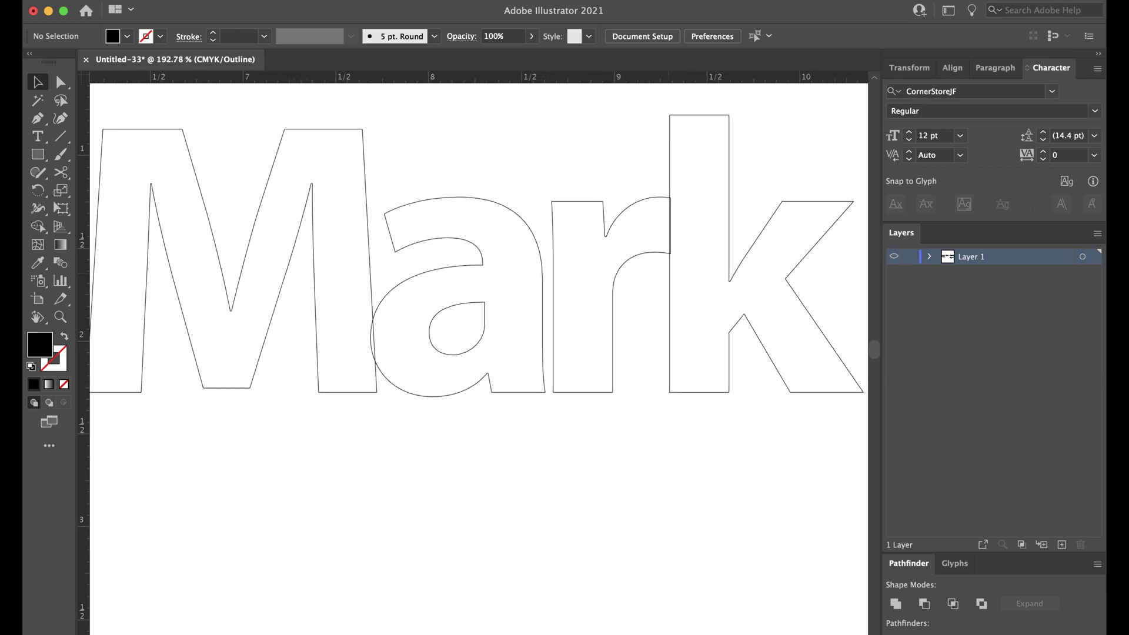
left_click(670, 274)
key("Right")
key("Right")
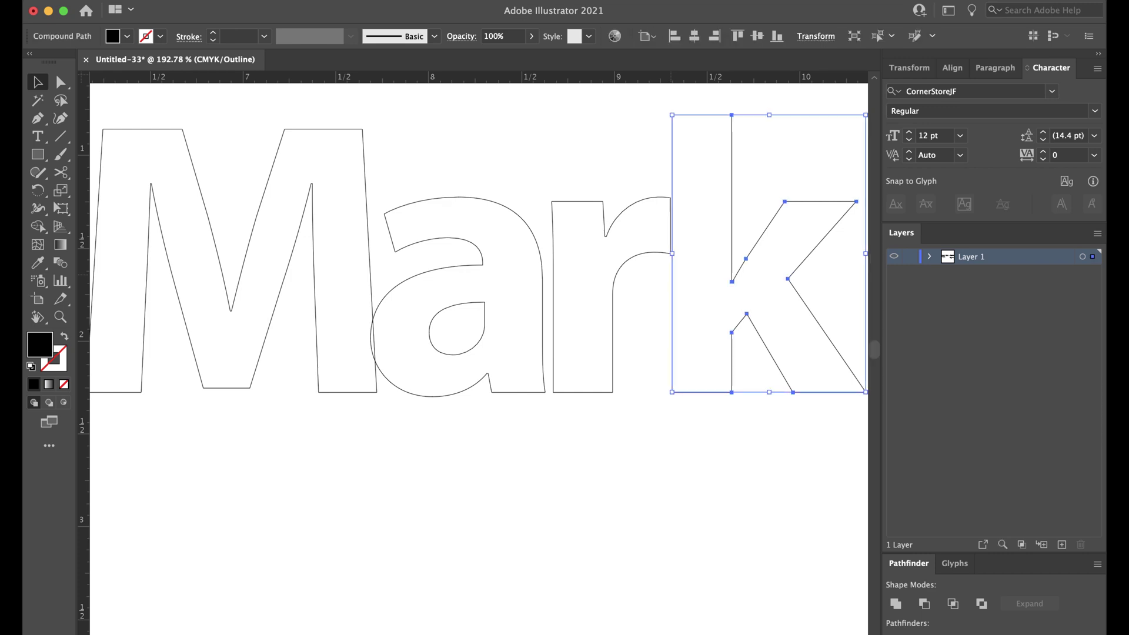
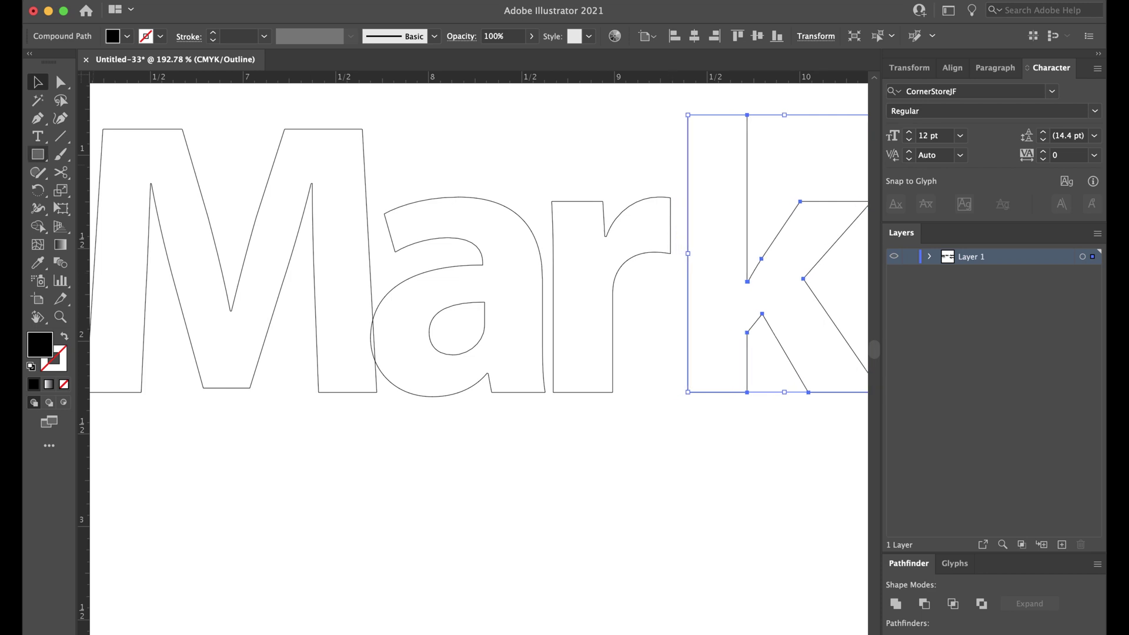
Draw a circle with the Ellipse tool over the end of the "r" arm, as tall as the arm and reaching the "k" stem.
left_click_drag(38, 154, 94, 191)
left_click(109, 191)
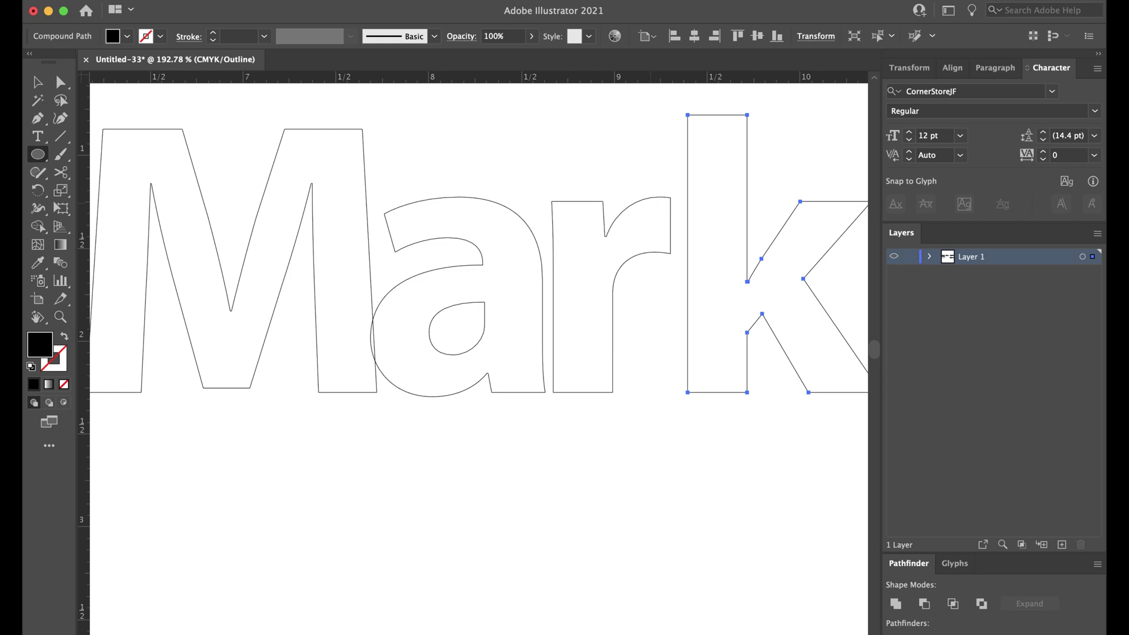
left_click_drag(640, 204, 690, 254)
left_click_drag(641, 204, 634, 199)
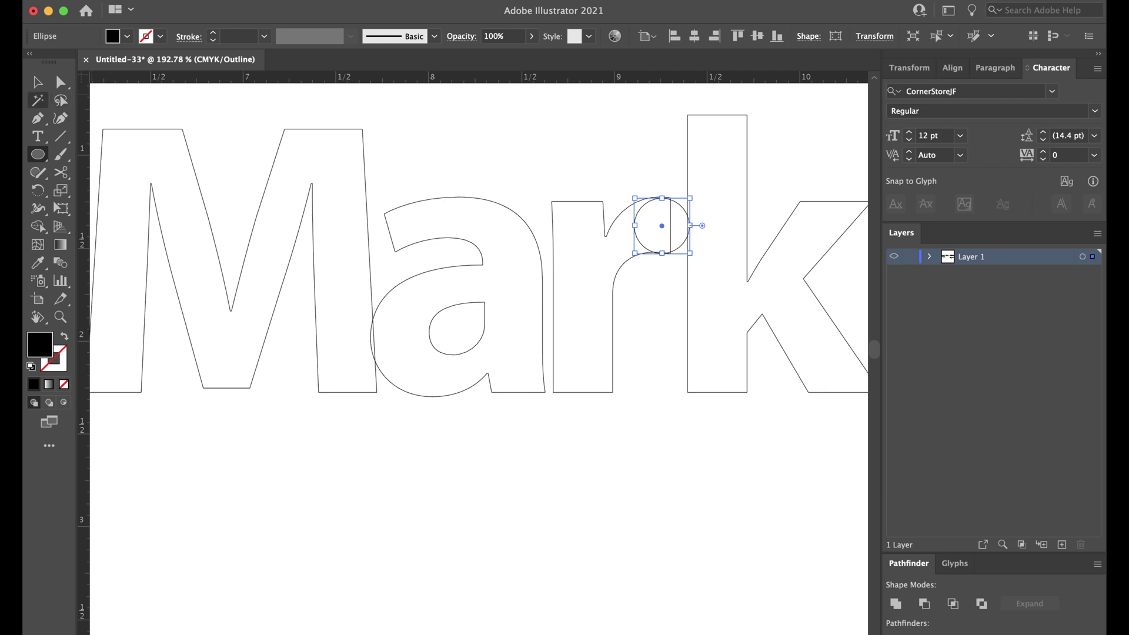
Move the circle slightly right so it overlaps the "k" stem while still covering the end of the "r" arm.
left_click(38, 83)
scroll(652, 230, "up", 5)
scroll(653, 230, "up", 2)
scroll(653, 230, "right", 2)
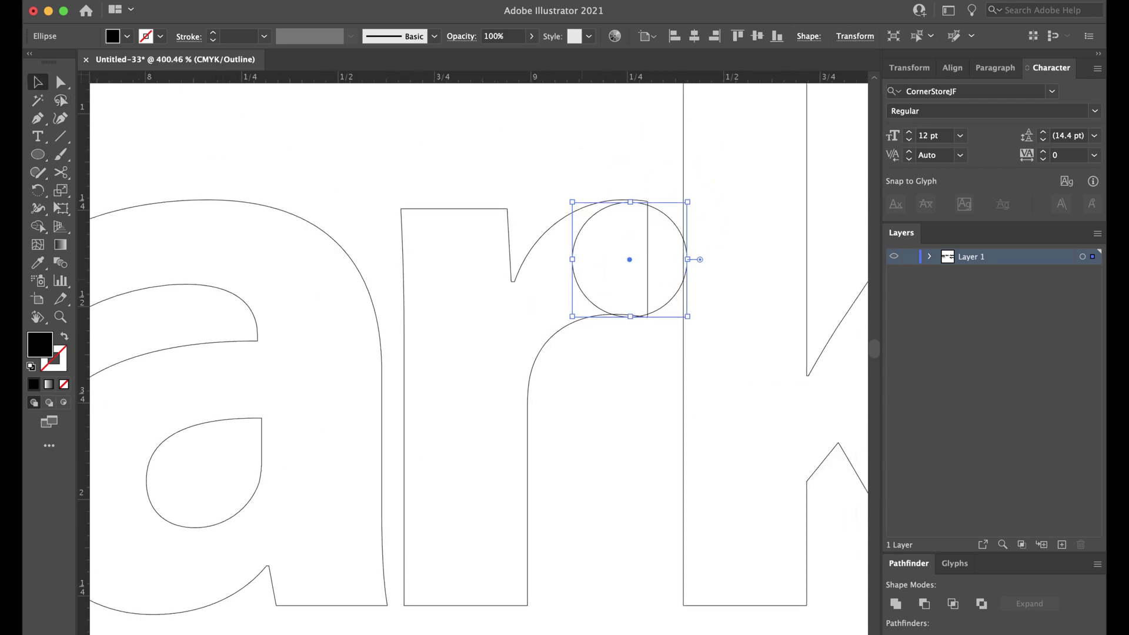
left_click_drag(630, 259, 638, 259)
left_click(644, 342)
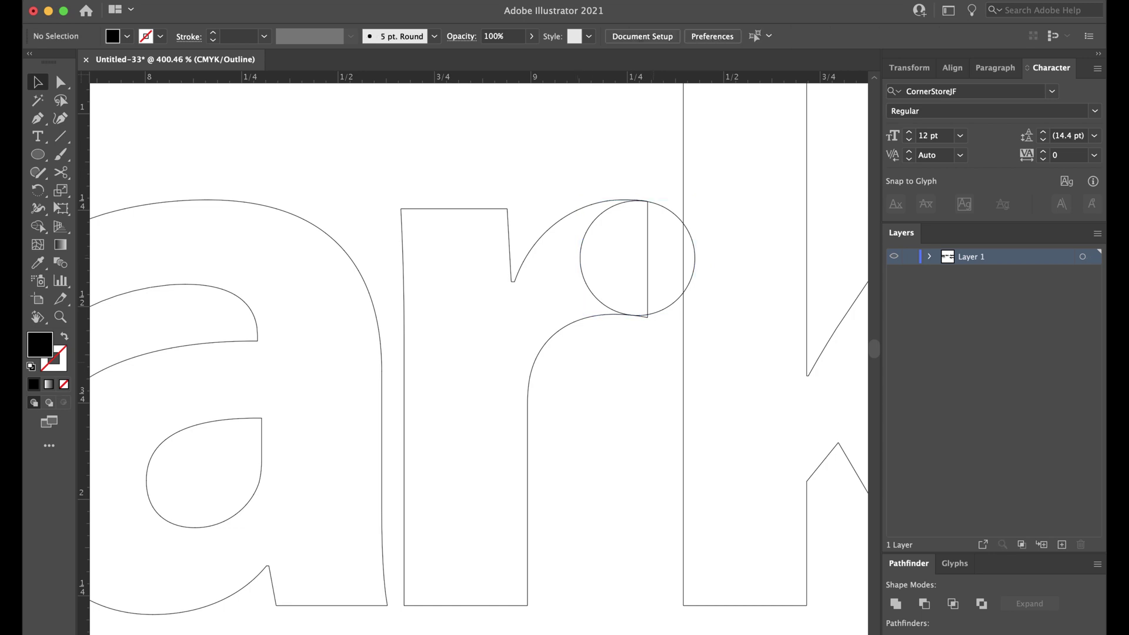
Move the lower corner anchor of the "r" arm up inside the circle and the adjacent curve anchor onto the circle's edge.
scroll(644, 341, "up", 2)
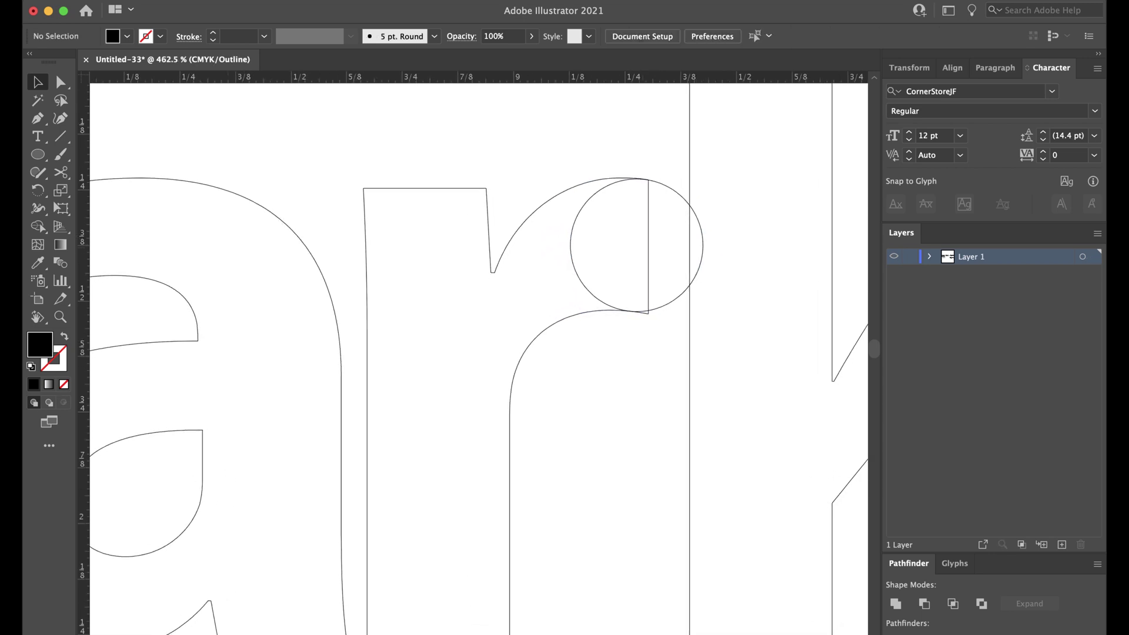
left_click(61, 82)
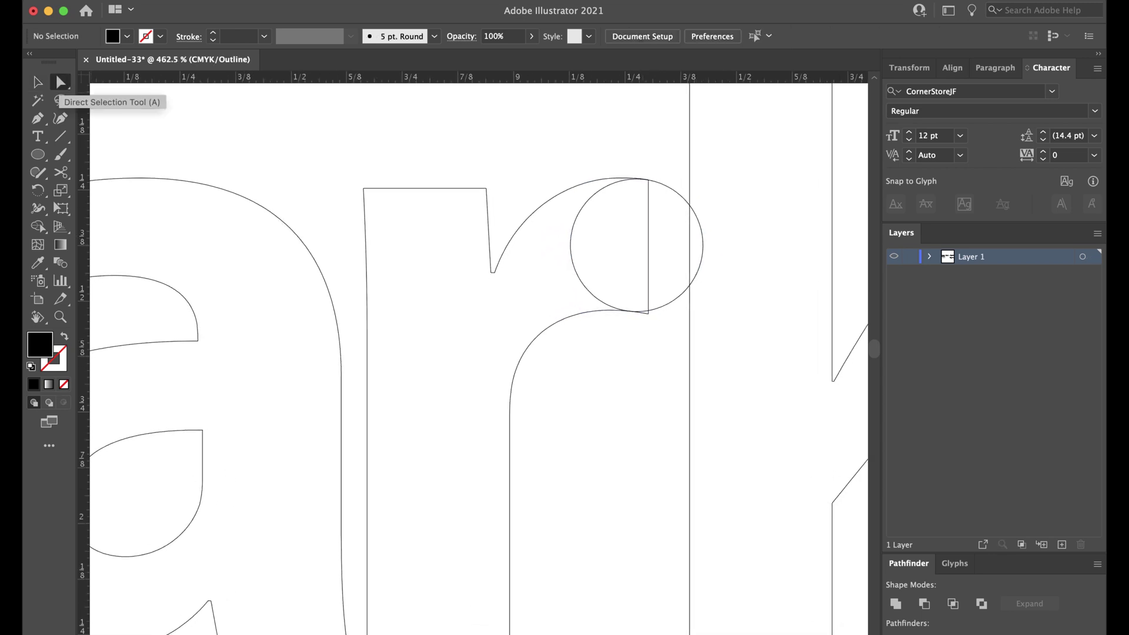
scroll(646, 318, "up", 10)
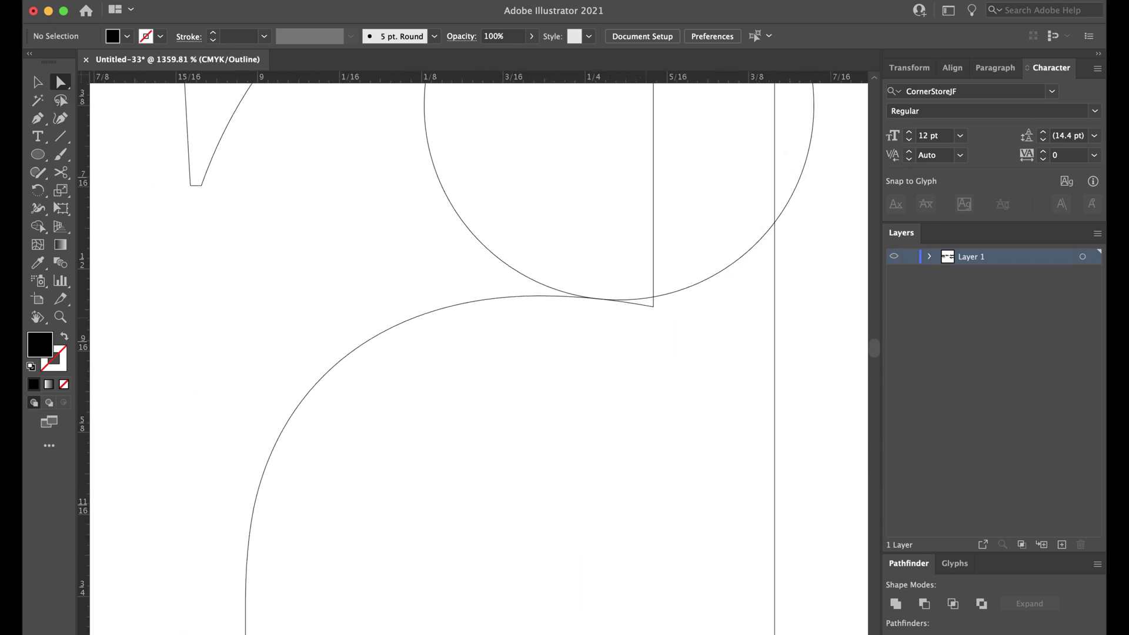
left_click(634, 304)
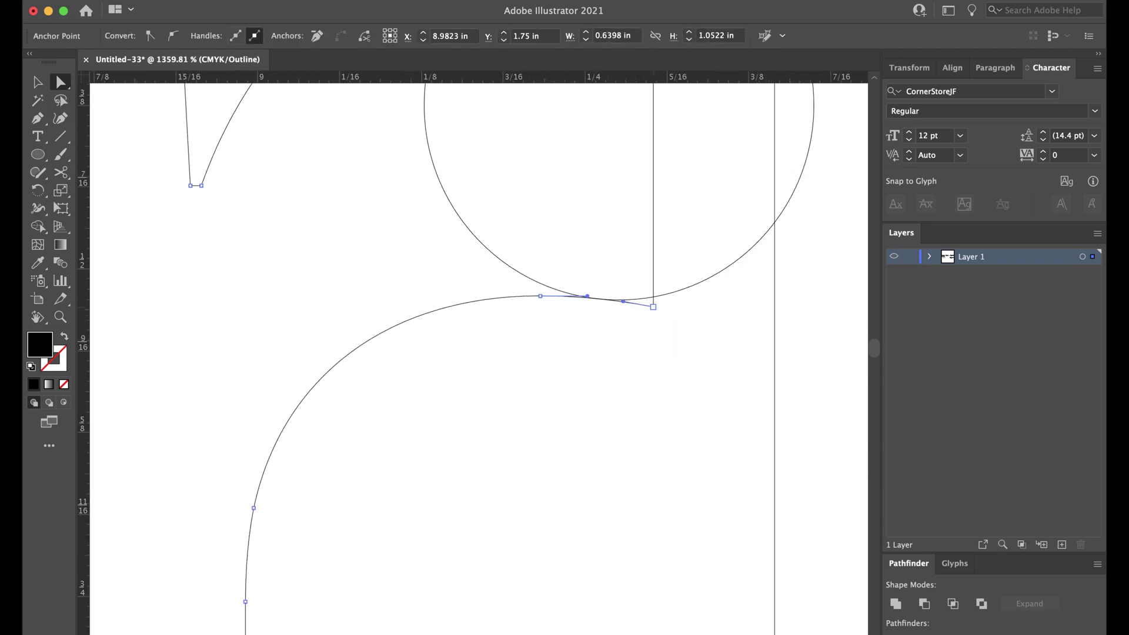
left_click(654, 306)
left_click_drag(653, 306, 654, 281)
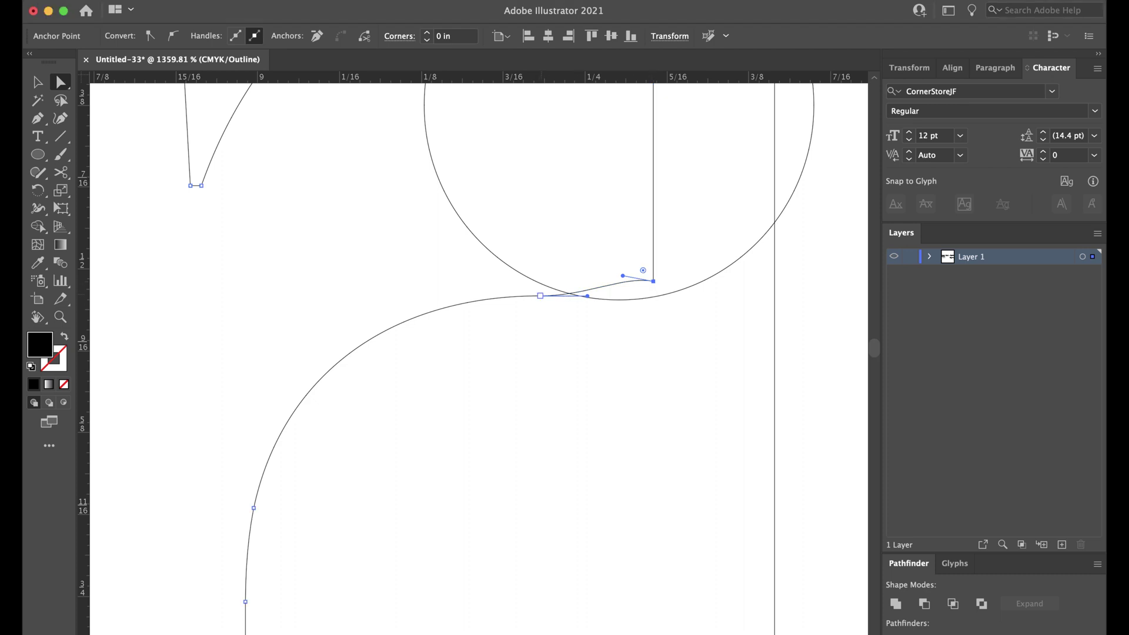
left_click_drag(540, 295, 590, 298)
left_click(537, 347)
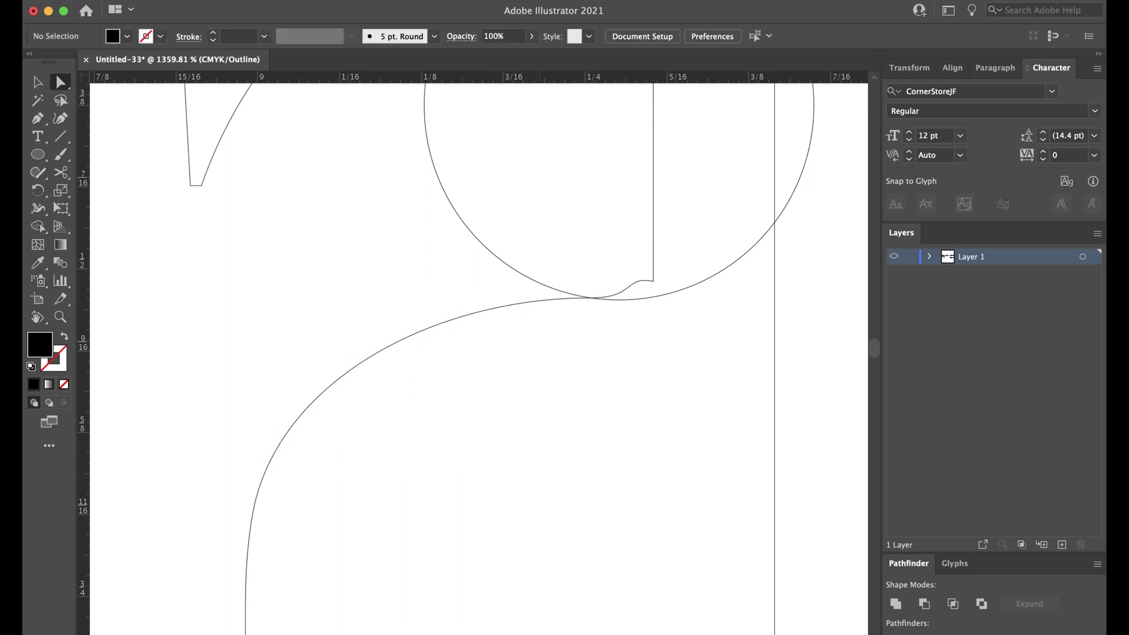
Unite the "r" and the circle into one shape with a rounded arm end.
scroll(589, 314, "down", 5)
scroll(588, 314, "up", 3)
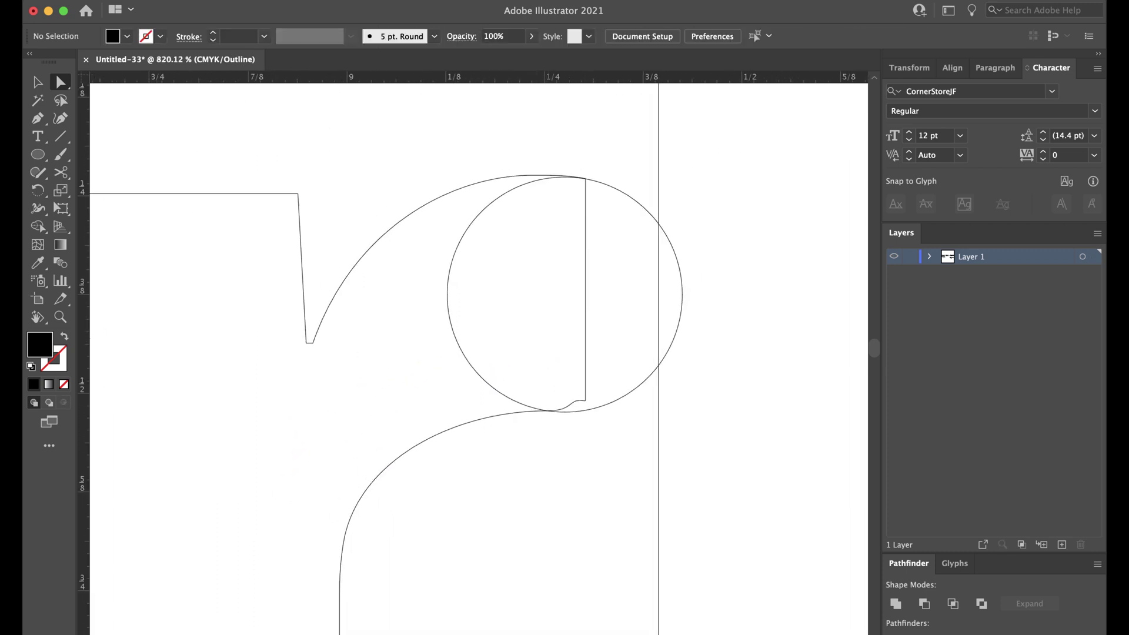
scroll(533, 276, "down", 6)
scroll(533, 275, "down", 3)
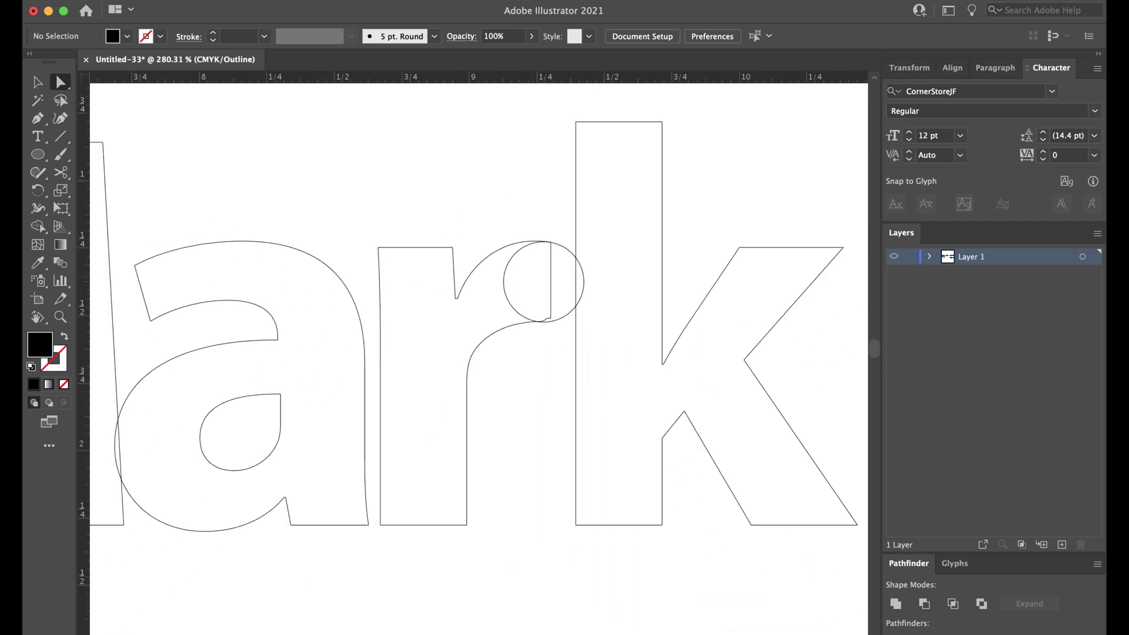
left_click(38, 82)
left_click_drag(467, 215, 563, 343)
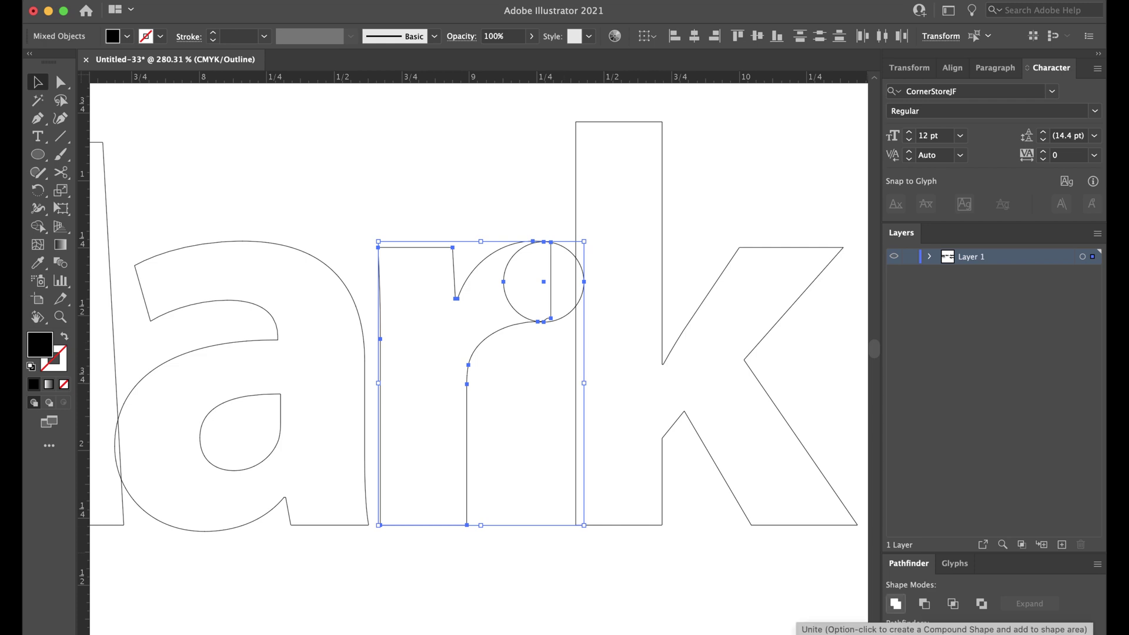
left_click(896, 604)
left_click(514, 525)
scroll(514, 526, "down", 1)
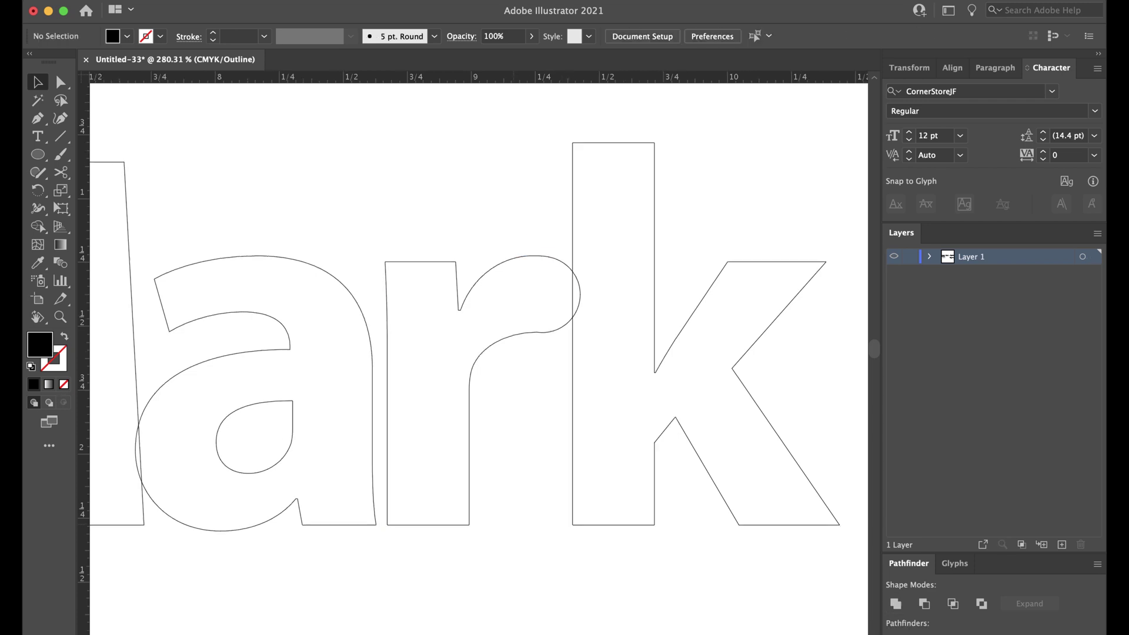
scroll(514, 525, "down", 3)
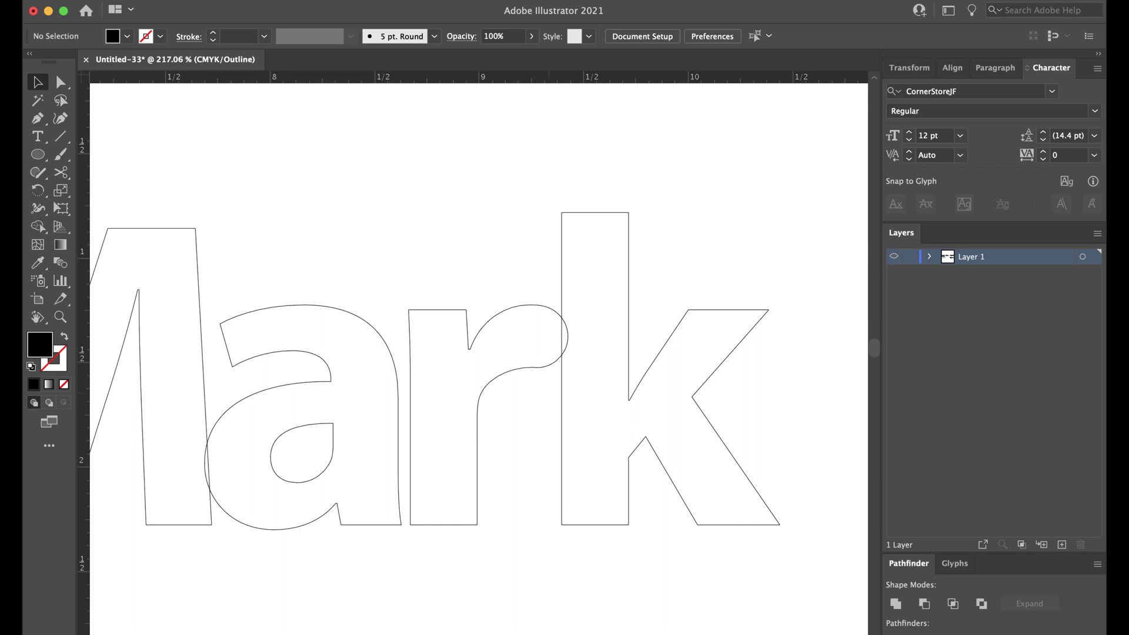
left_click(562, 400)
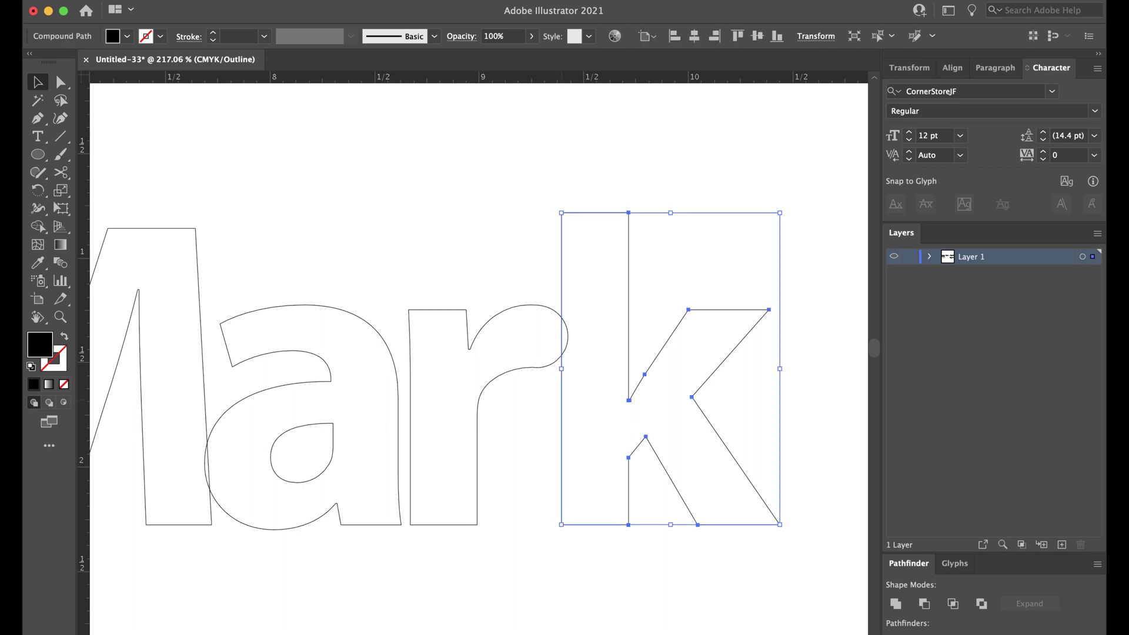
key("super+shift+a")
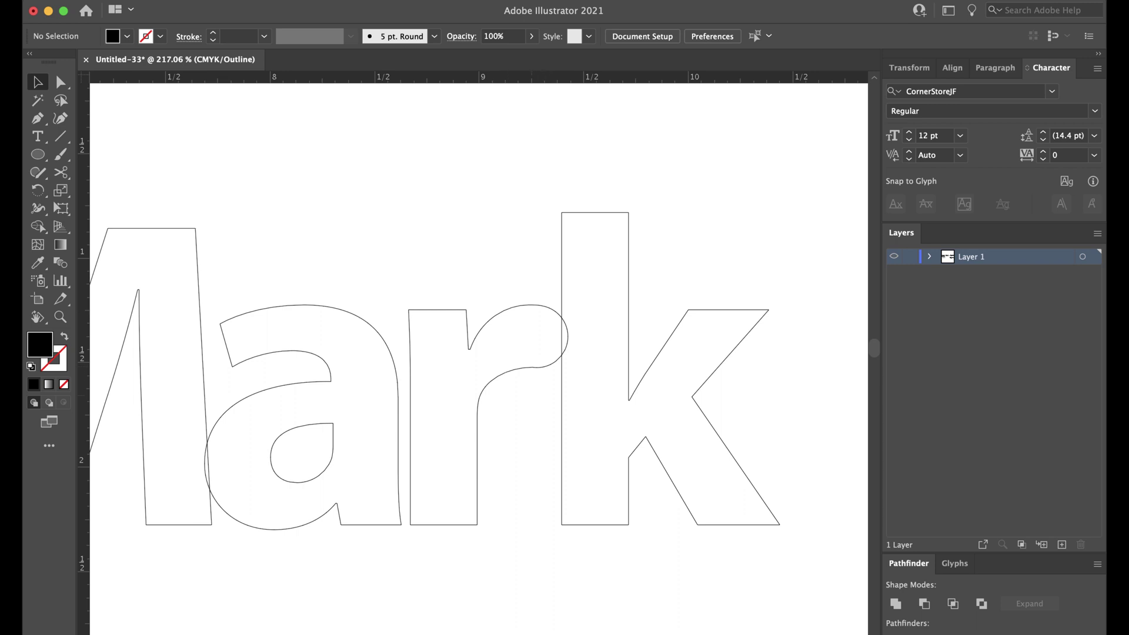
scroll(526, 397, "down", 1)
Move the lower outer corner anchor of the "a" horizontally until it just reaches the stem of the "r".
scroll(362, 456, "up", 5)
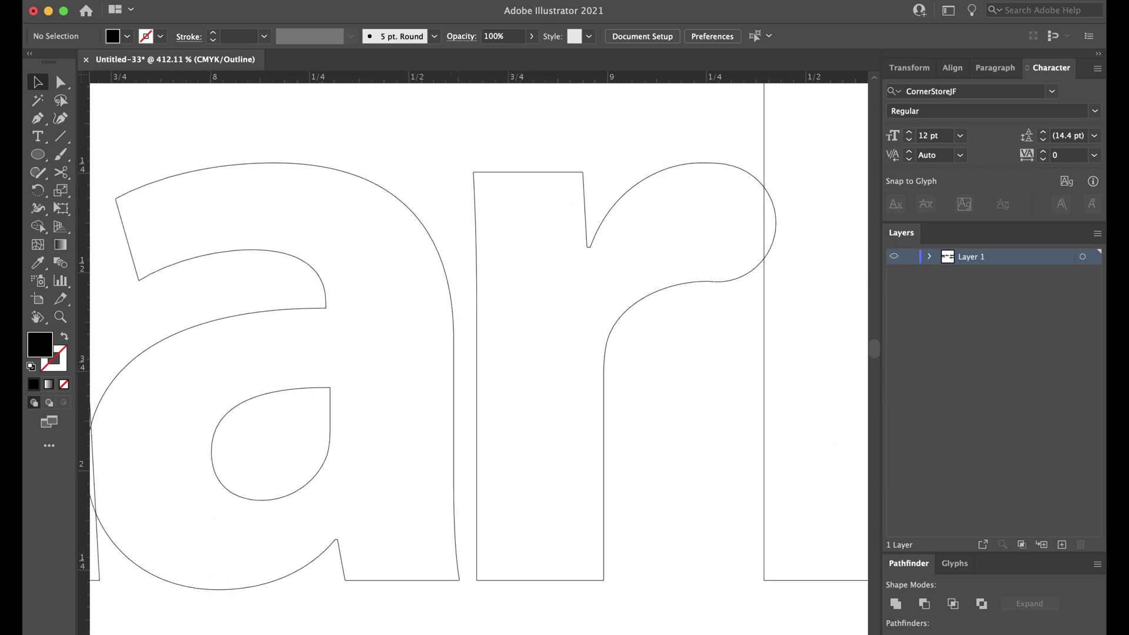
scroll(451, 554, "down", 1)
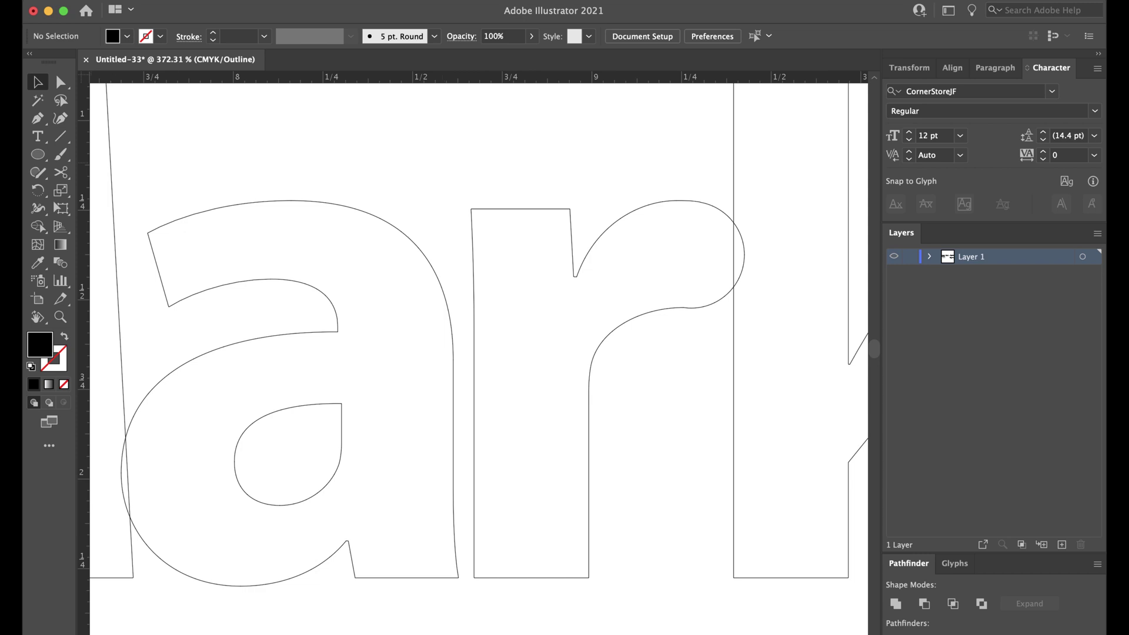
key("a")
left_click(459, 578)
scroll(458, 577, "up", 5)
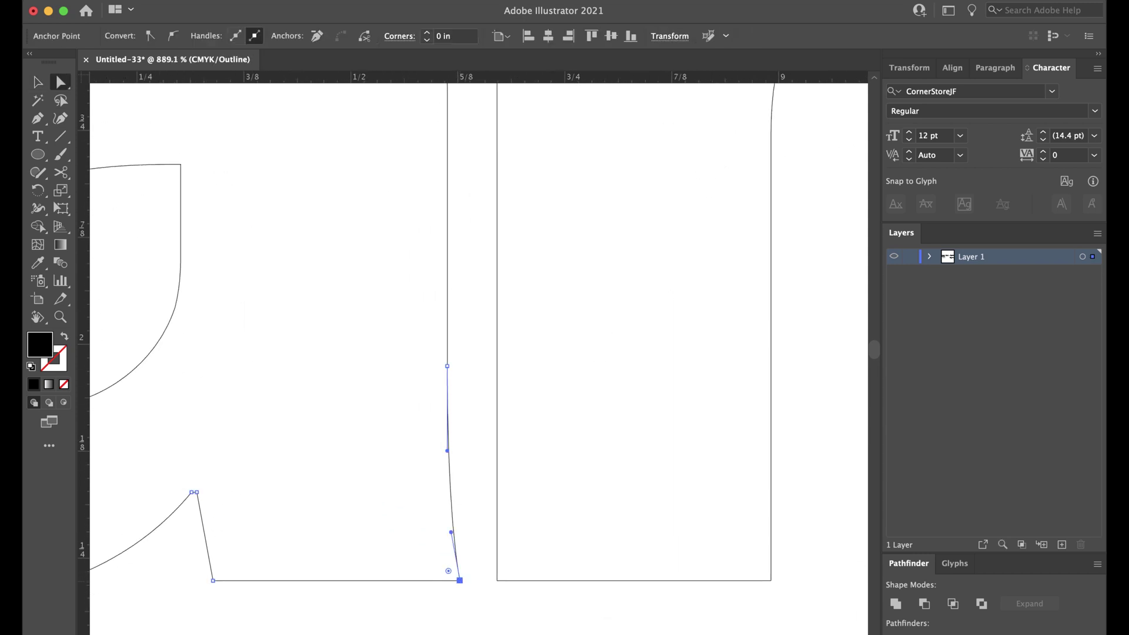
left_click(459, 581)
left_click_drag(459, 581, 500, 581)
scroll(330, 473, "down", 8)
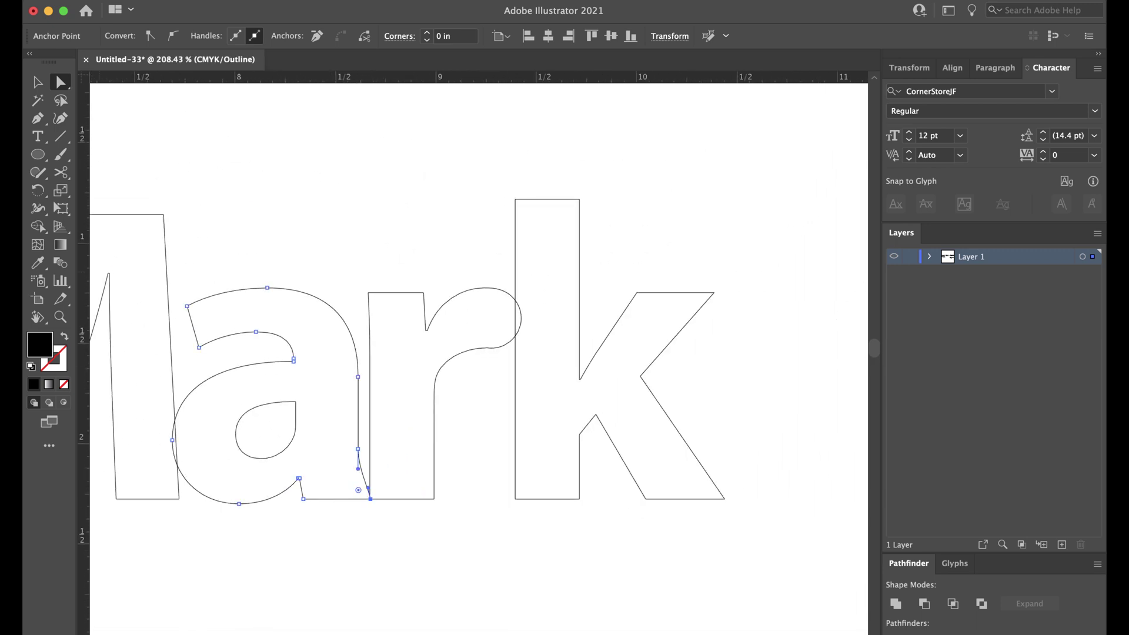
Nudge the "r" two increments toward the "a" so its stem overlaps the foot of the "a".
left_click(37, 82)
left_click(282, 247)
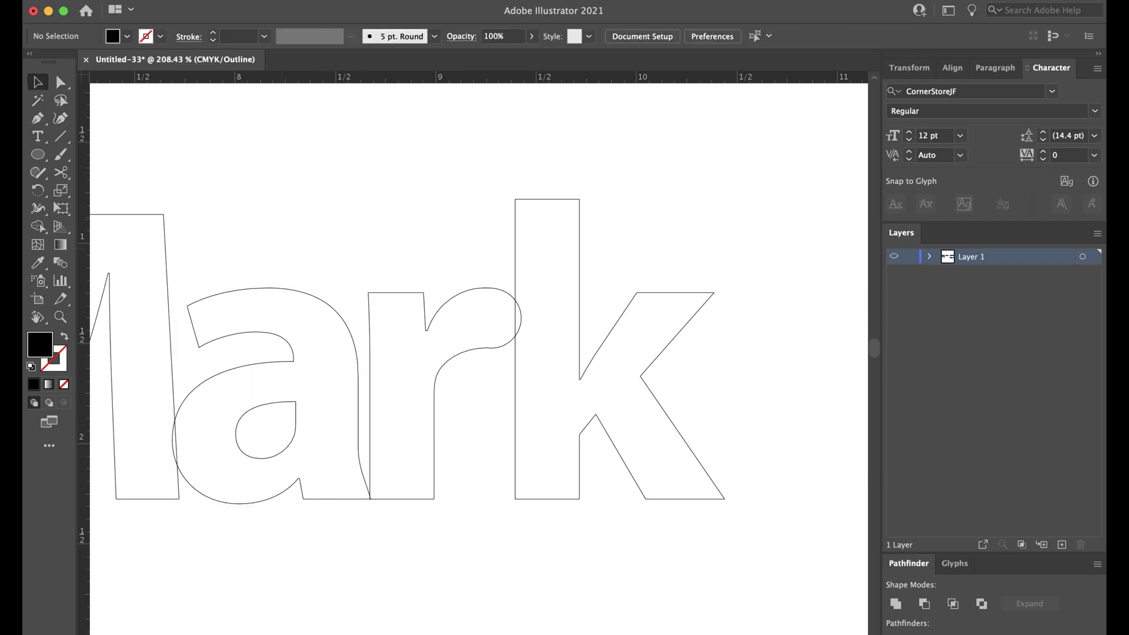
left_click(369, 318)
key("Left")
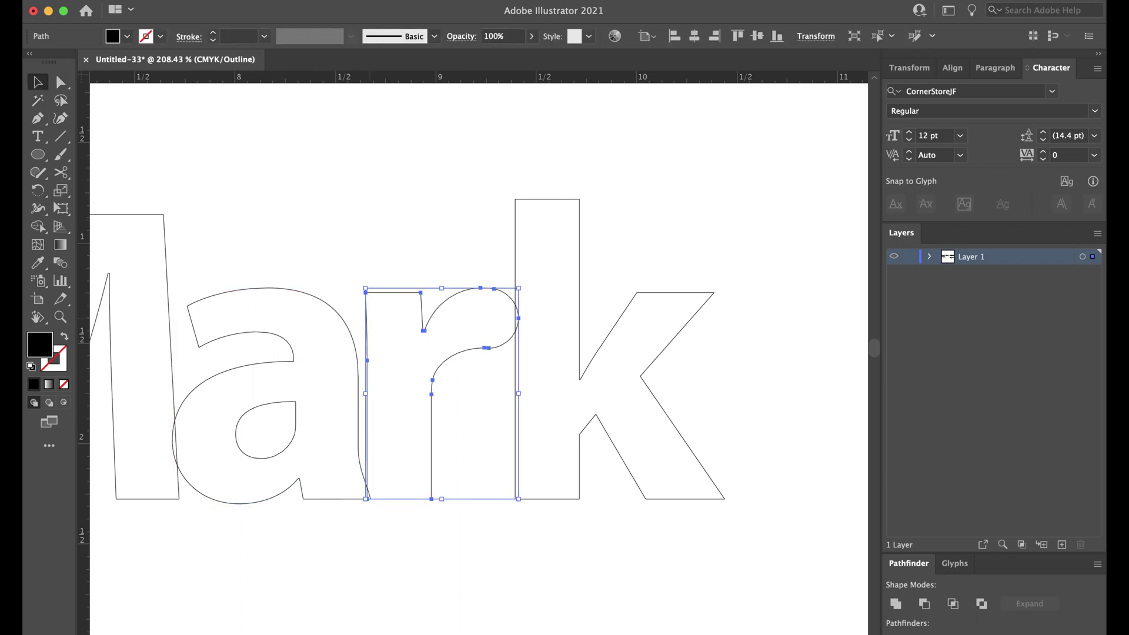
key("Left")
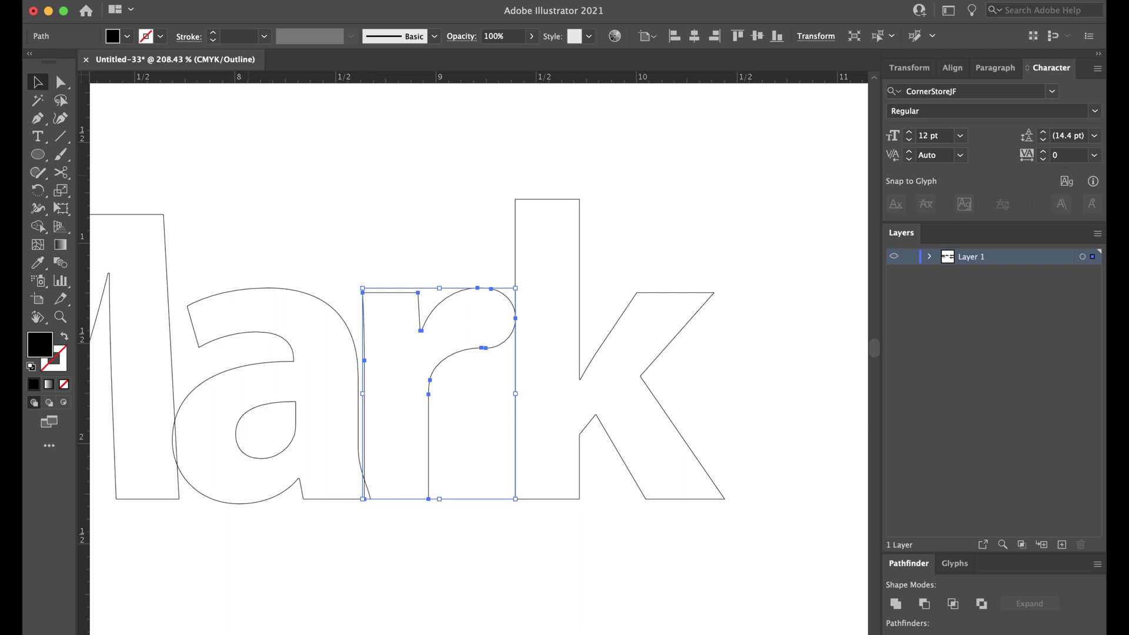
Nudge the "k" two increments toward the "r" so its stem overlaps the rounded arm end.
key("super+shift+a")
left_click(516, 388)
key("Left")
key("Left")
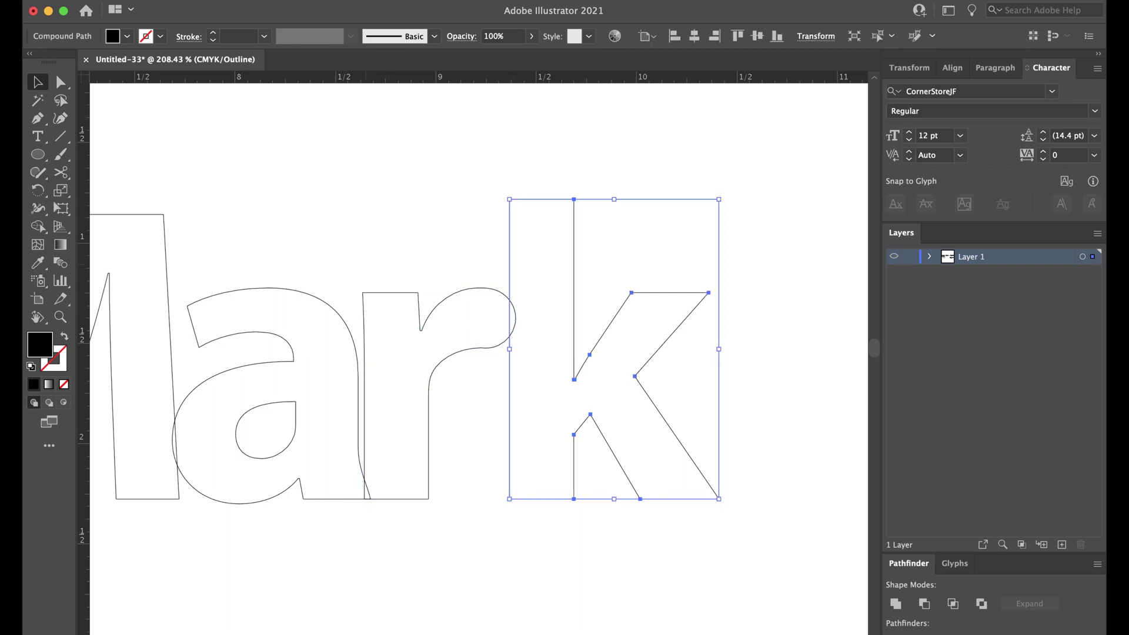
left_click(365, 264)
Unite all four overlapping letters of the second name into one connected outline.
scroll(366, 265, "down", 5)
scroll(365, 264, "left", 2)
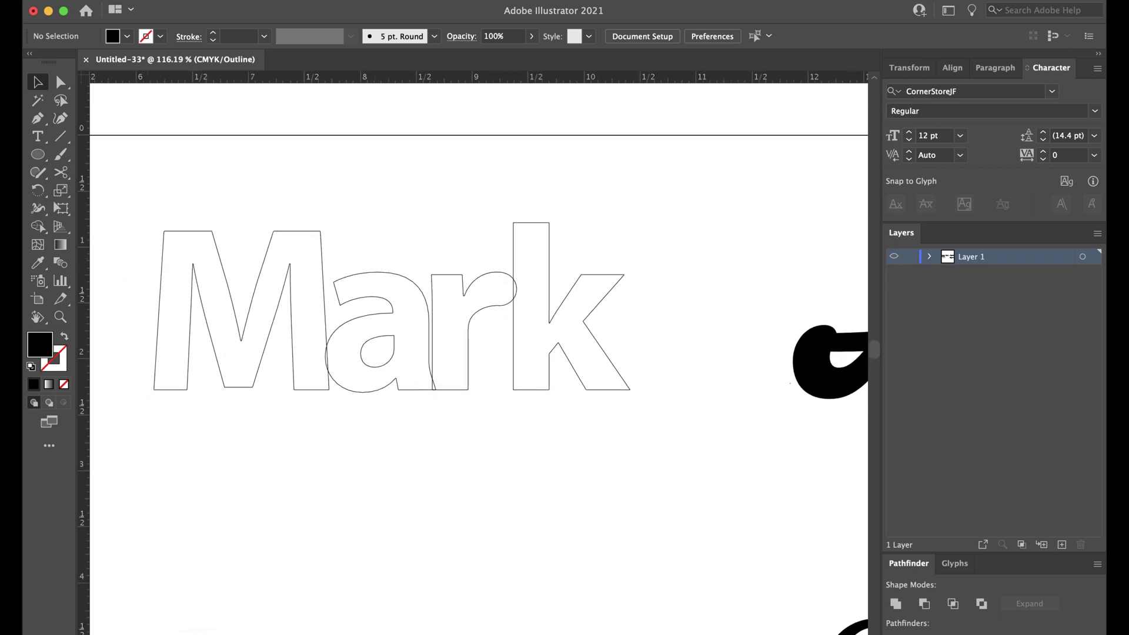
left_click_drag(148, 183, 652, 415)
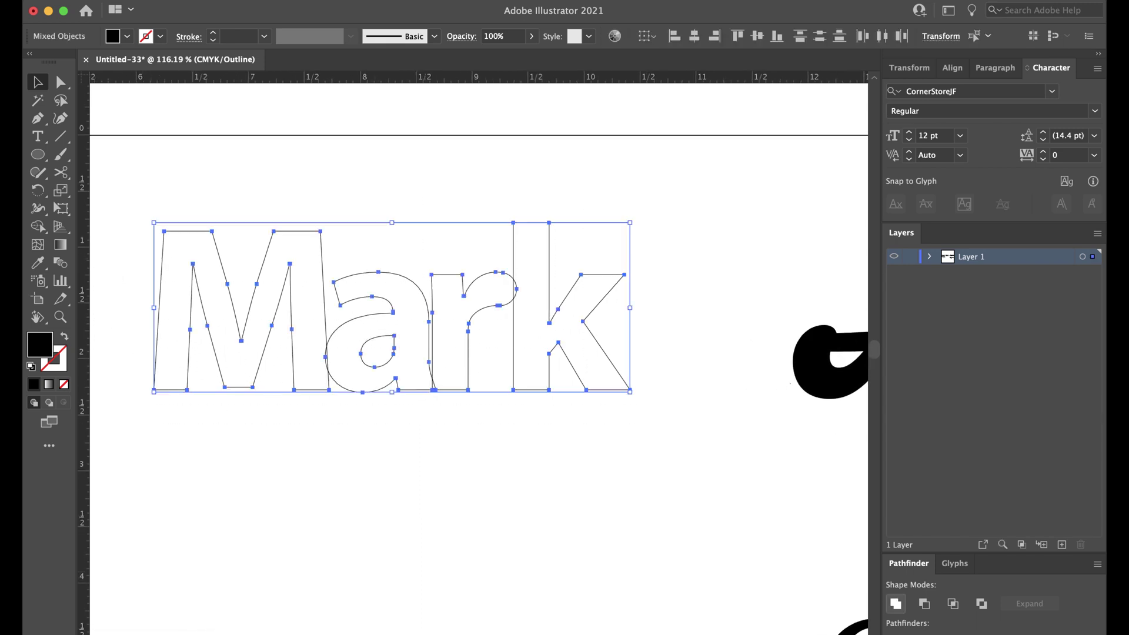
left_click(896, 604)
key("super+shift+a")
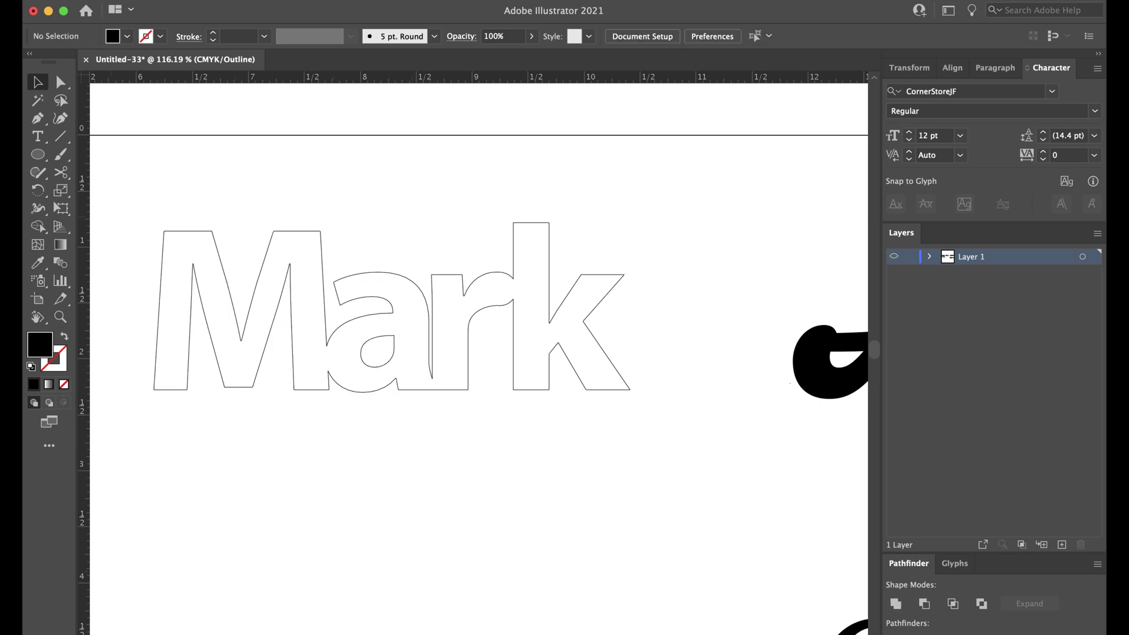
Paste a copy of the spare long bar and place it along the baseline, roughly centred under the second name.
scroll(191, 378, "down", 4)
scroll(191, 377, "left", 5)
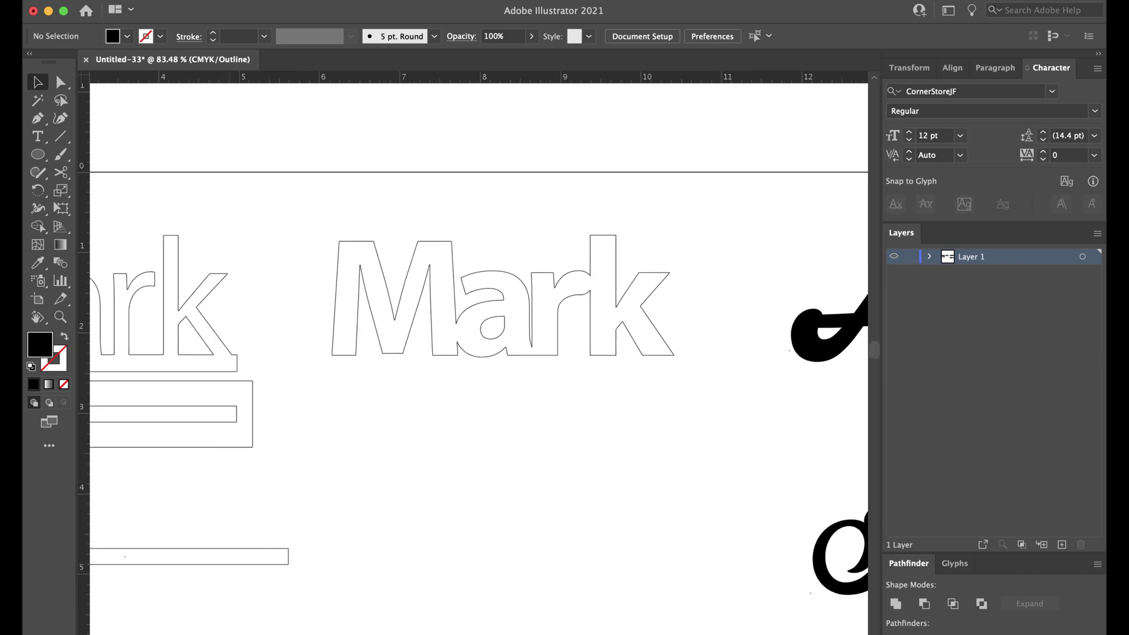
left_click(200, 548)
key("super+v")
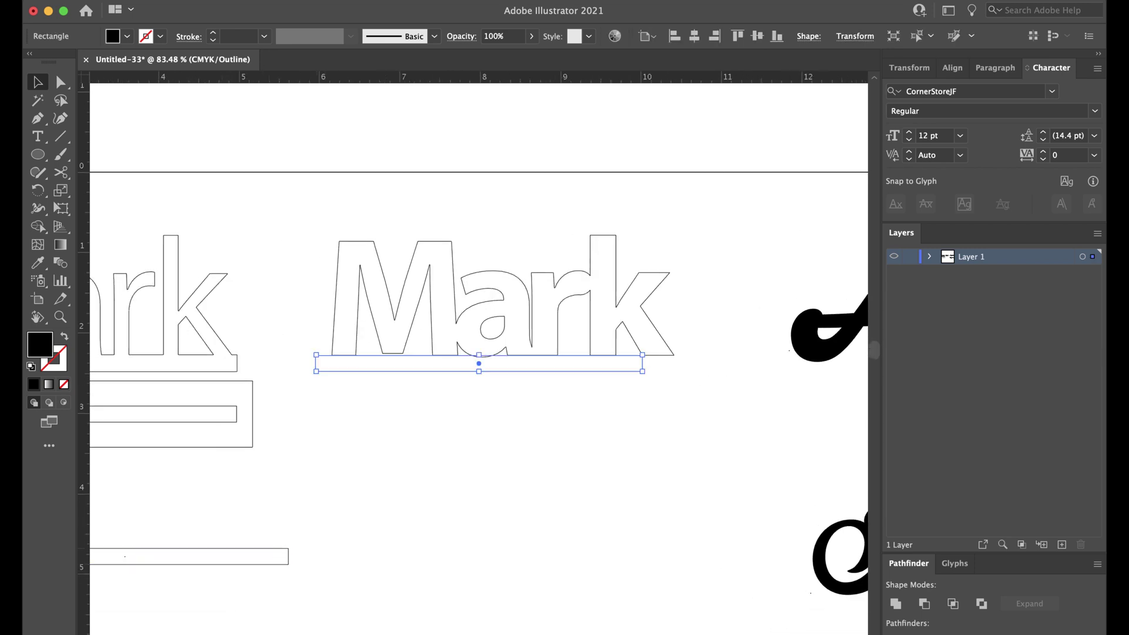
scroll(513, 381, "up", 4)
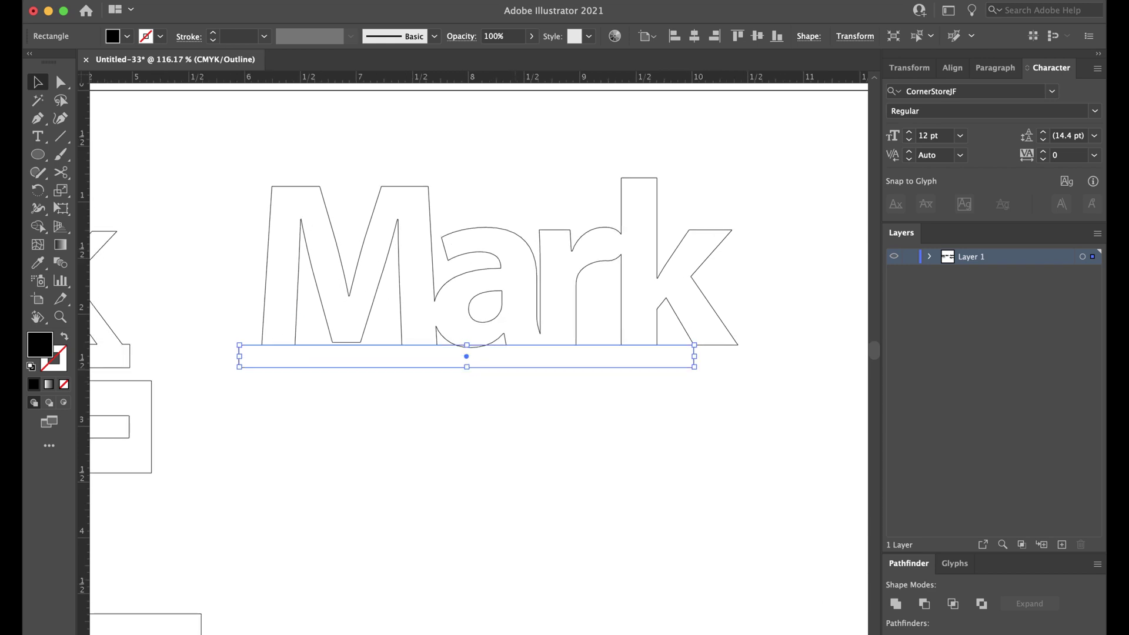
left_click_drag(466, 357, 493, 356)
left_click(612, 404)
Shorten the bar at both ends so it spans from the second stem of the "M" to the far edge of the "k" stem.
scroll(611, 404, "up", 5)
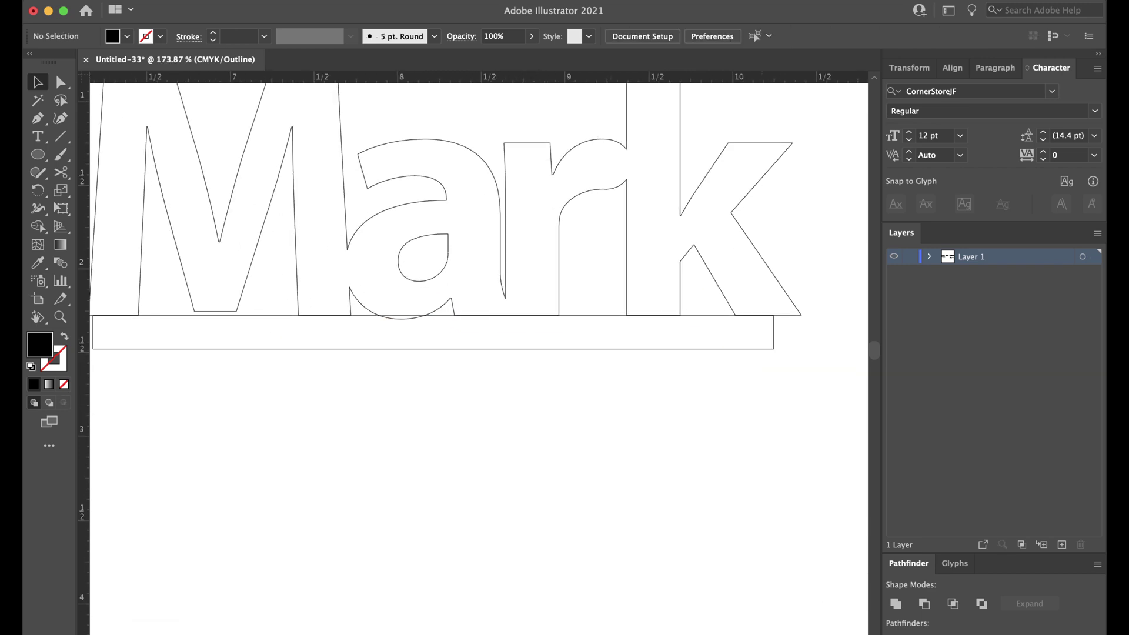
left_click(611, 349)
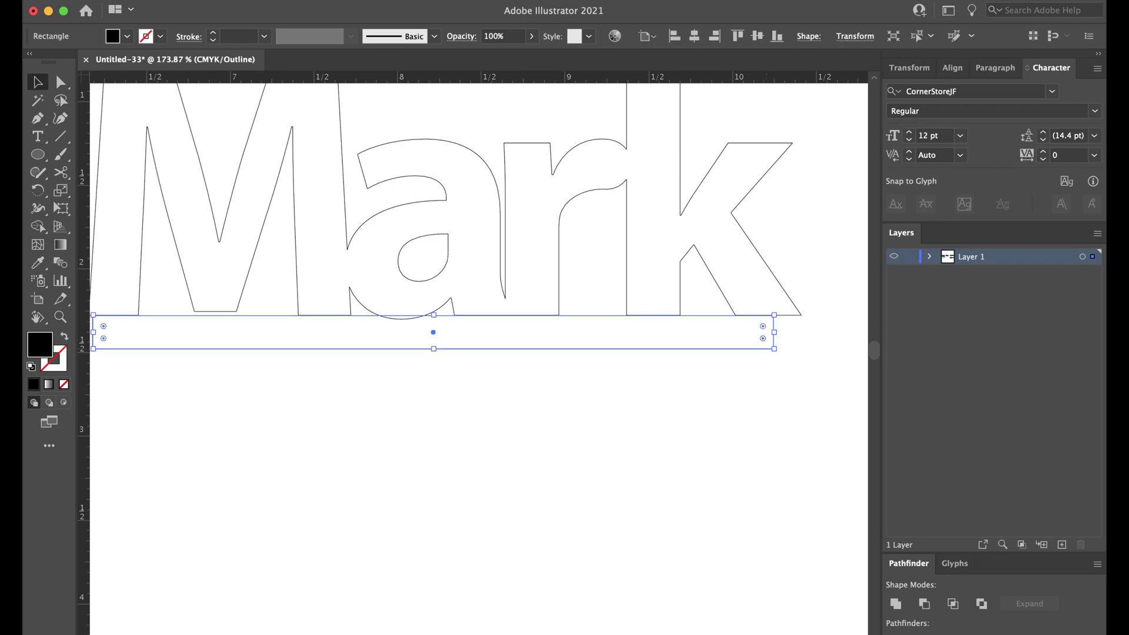
left_click_drag(774, 333, 680, 332)
scroll(442, 406, "down", 2)
scroll(441, 406, "up", 1)
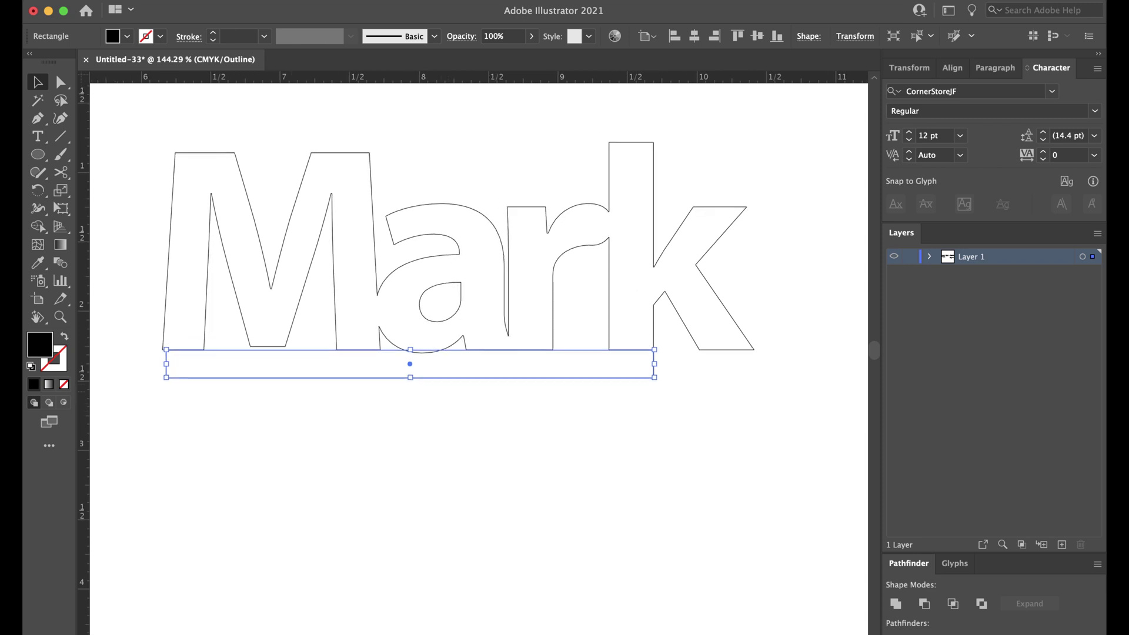
left_click_drag(167, 364, 333, 362)
key("super+shift+a")
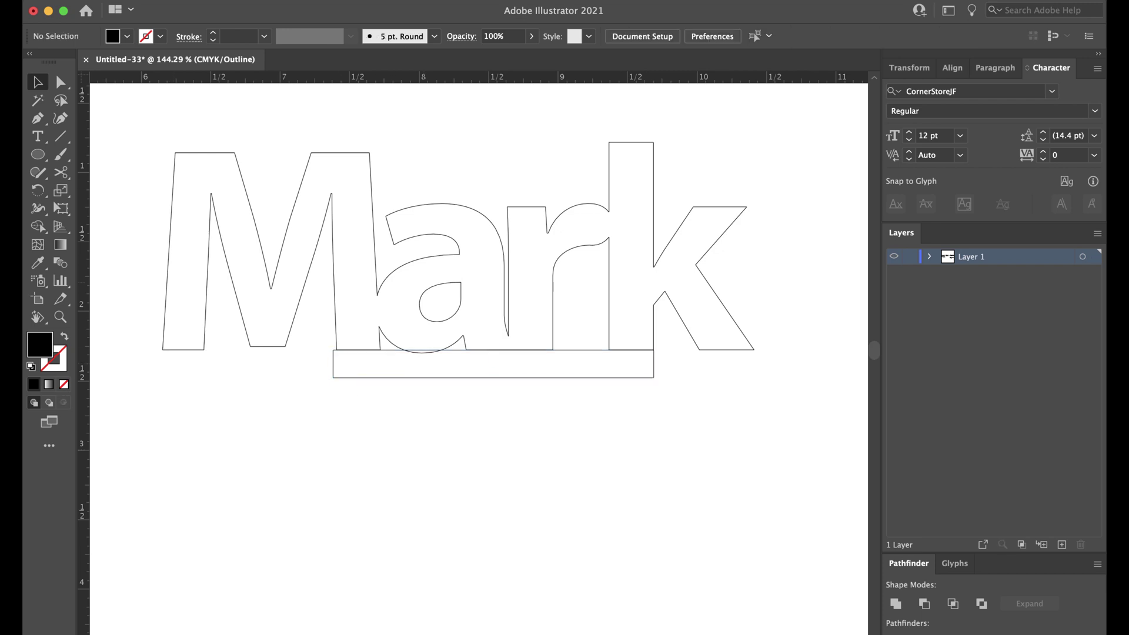
Shift the shortened bar up so its upper edge slightly overlaps the bottoms of the letters.
scroll(484, 379, "up", 5)
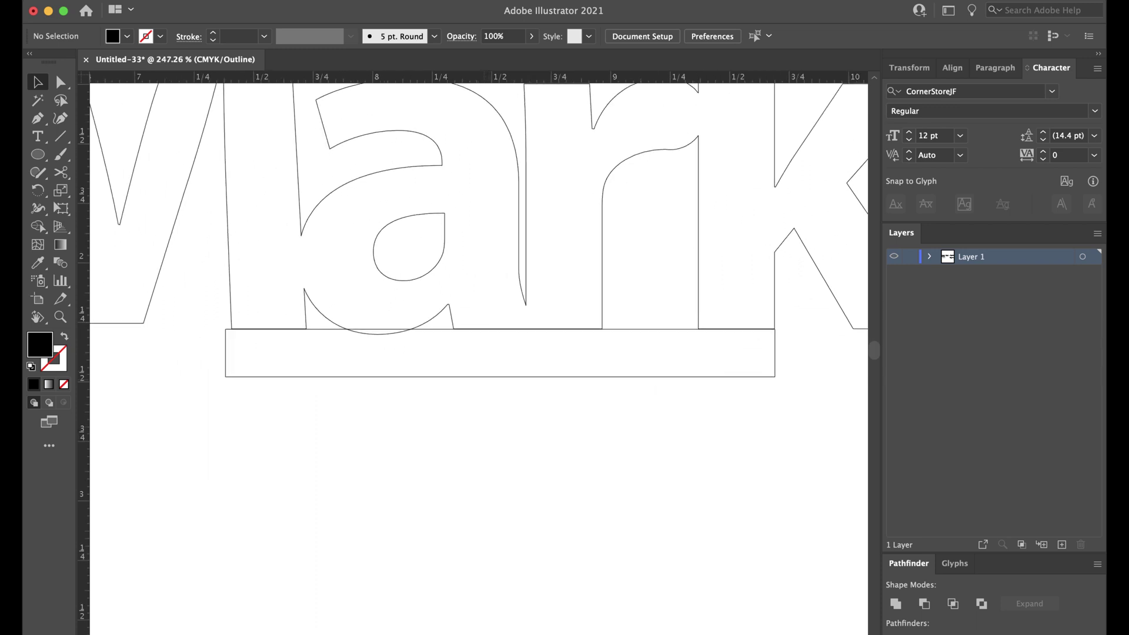
left_click(486, 377)
key("Up")
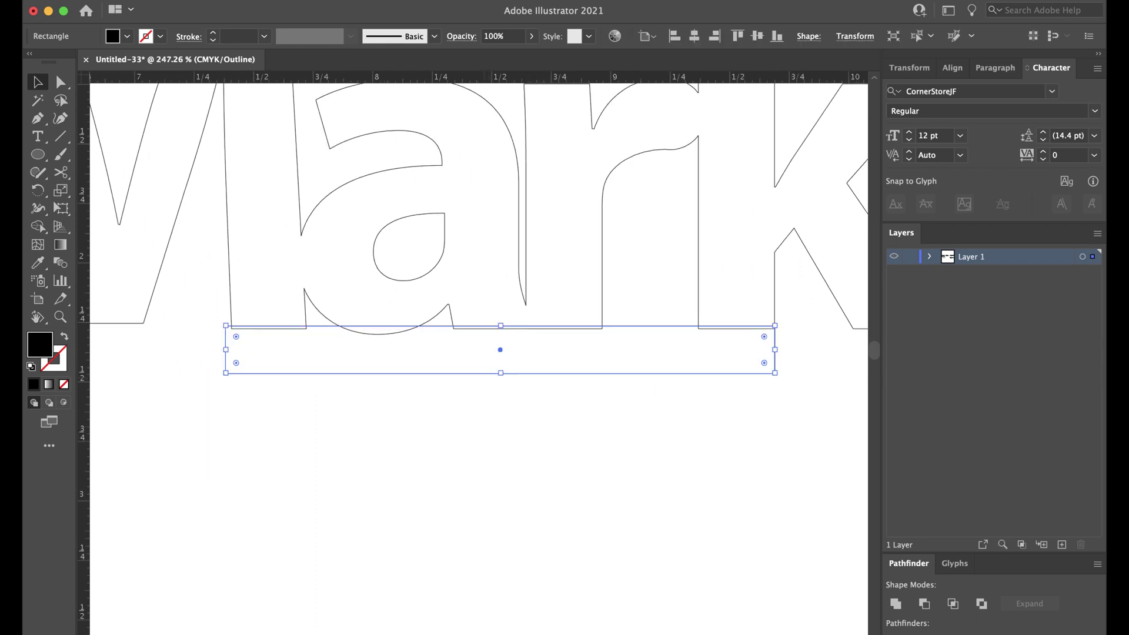
scroll(474, 395, "up", 1)
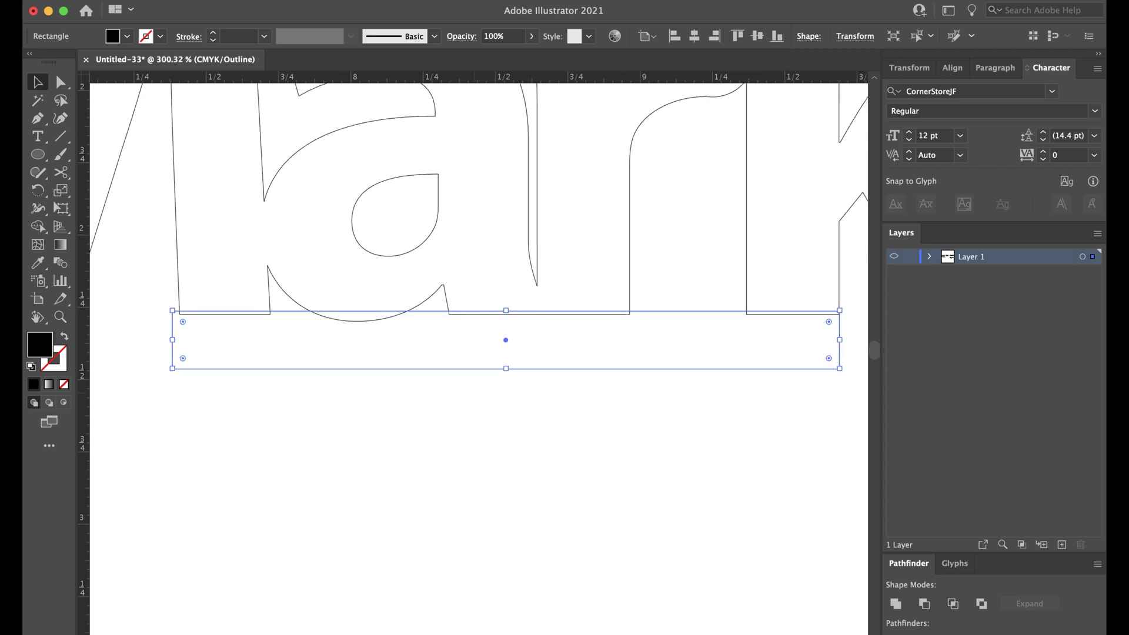
left_click_drag(471, 369, 471, 371)
scroll(471, 438, "down", 1)
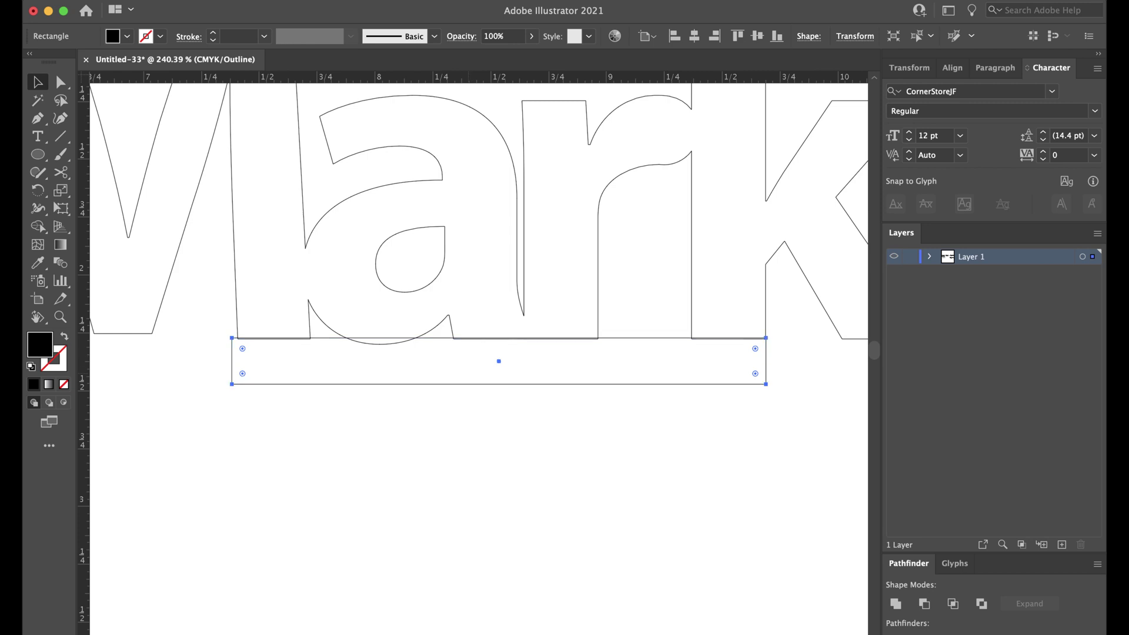
Paste a duplicate of the shortened bar and position it a little below the name as the slot shape.
key("super+v")
left_click_drag(478, 363, 479, 471)
scroll(200, 417, "down", 3)
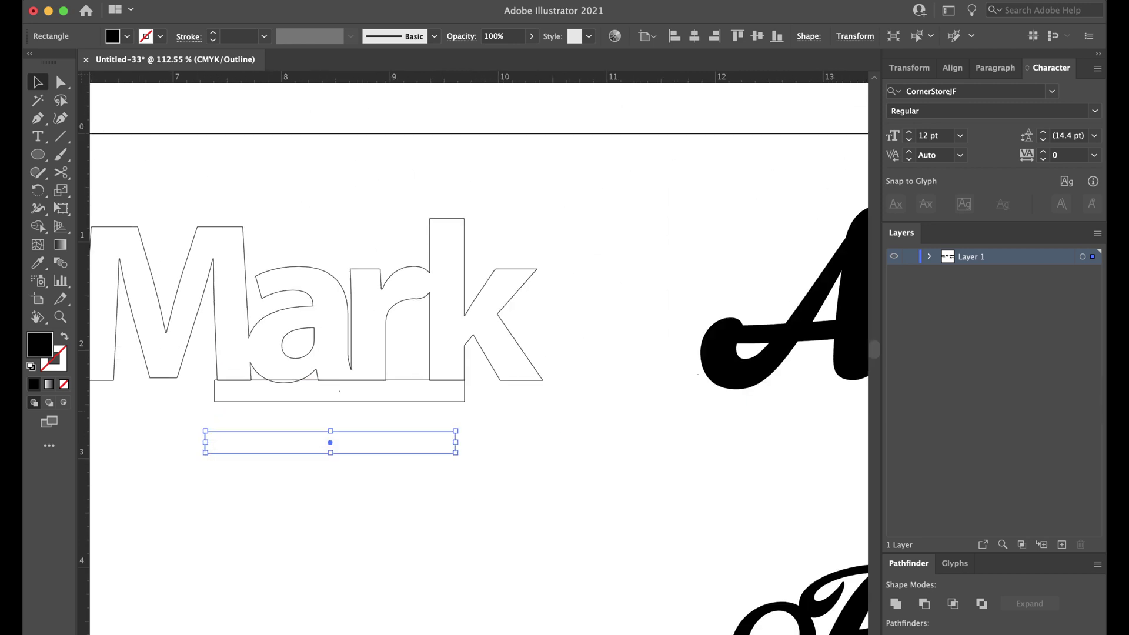
Unite the second name's outline with the bar overlapping its baseline, leaving the duplicate bar separate.
left_click_drag(175, 418, 496, 323)
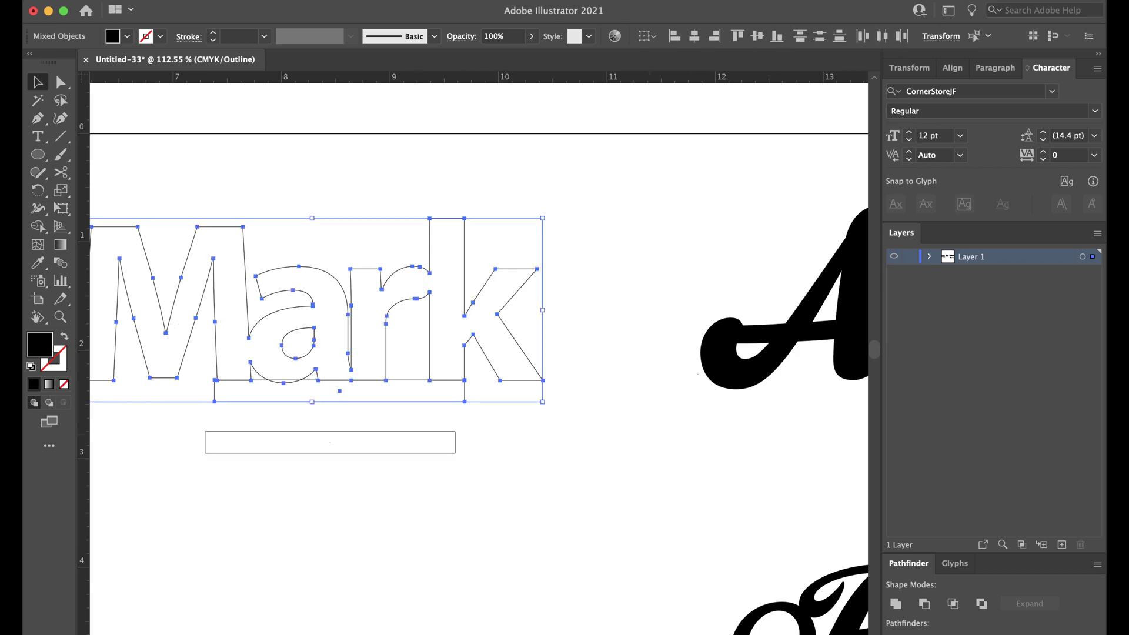
left_click(896, 604)
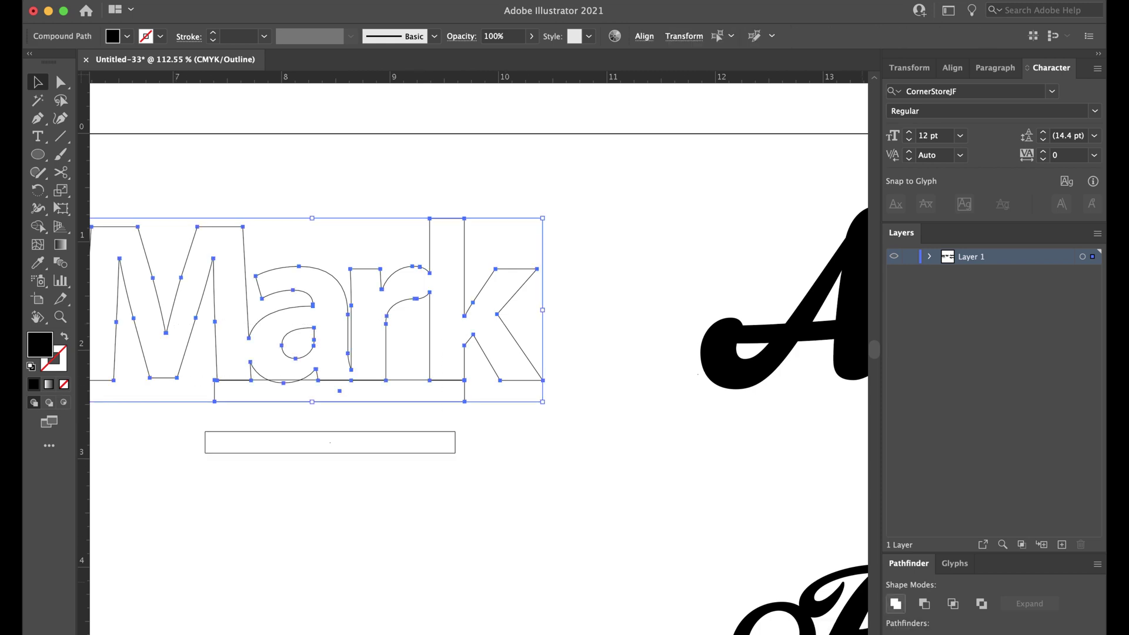
left_click(626, 465)
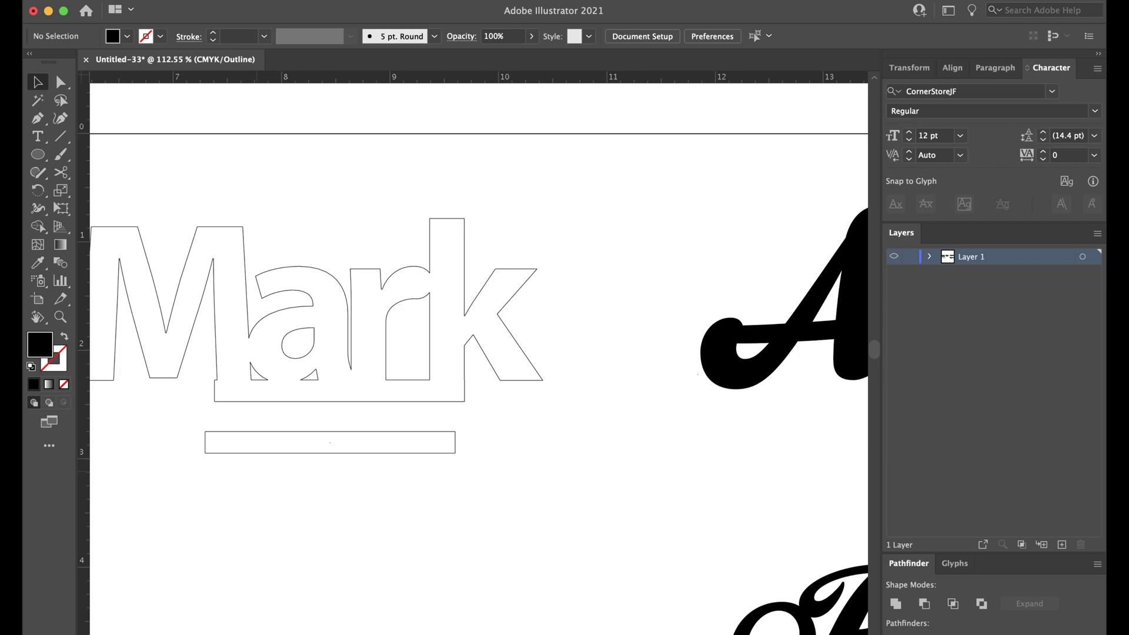
Draw a base rectangle about 2.9 by 0.75 in around the duplicate bar with the Rectangle tool.
scroll(260, 471, "up", 1)
scroll(284, 457, "down", 2)
scroll(284, 457, "left", 2)
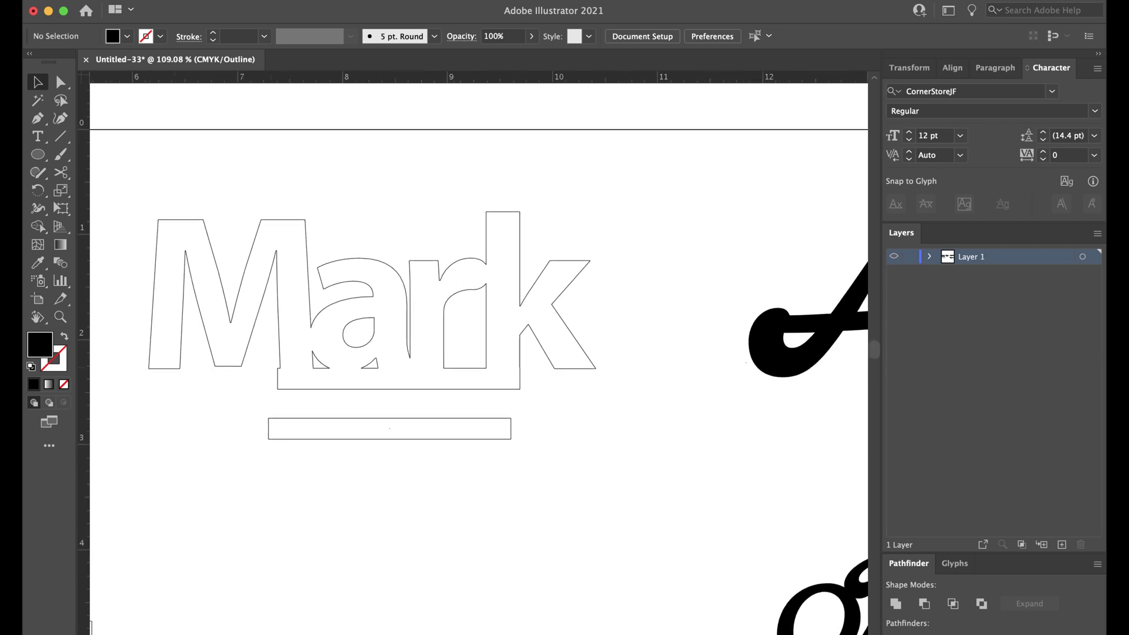
left_click(38, 154)
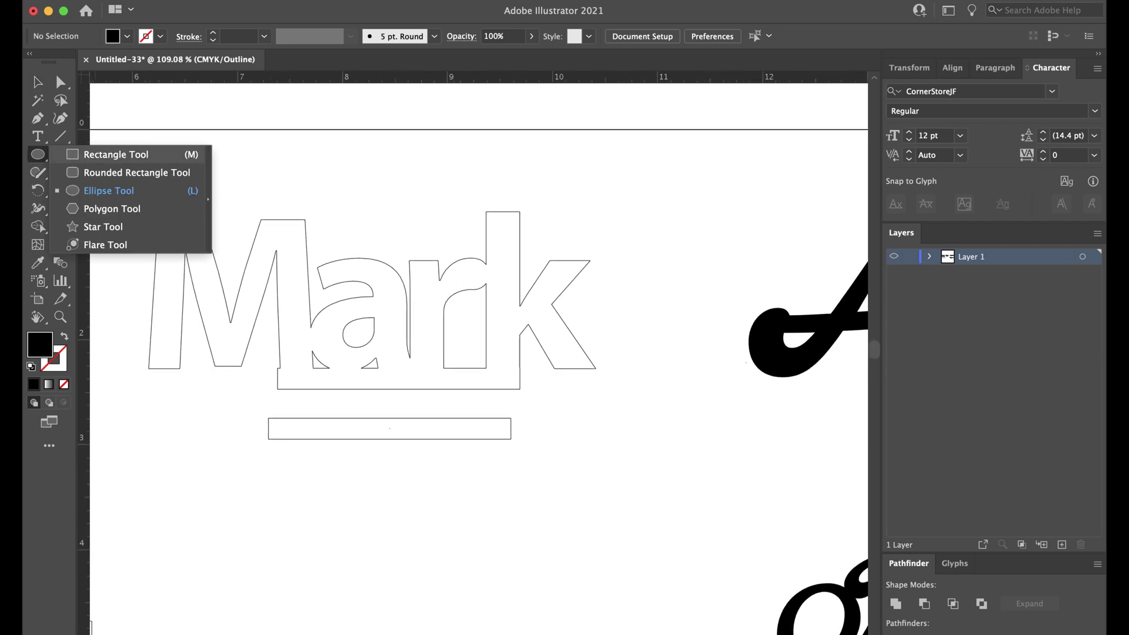
left_click(112, 154)
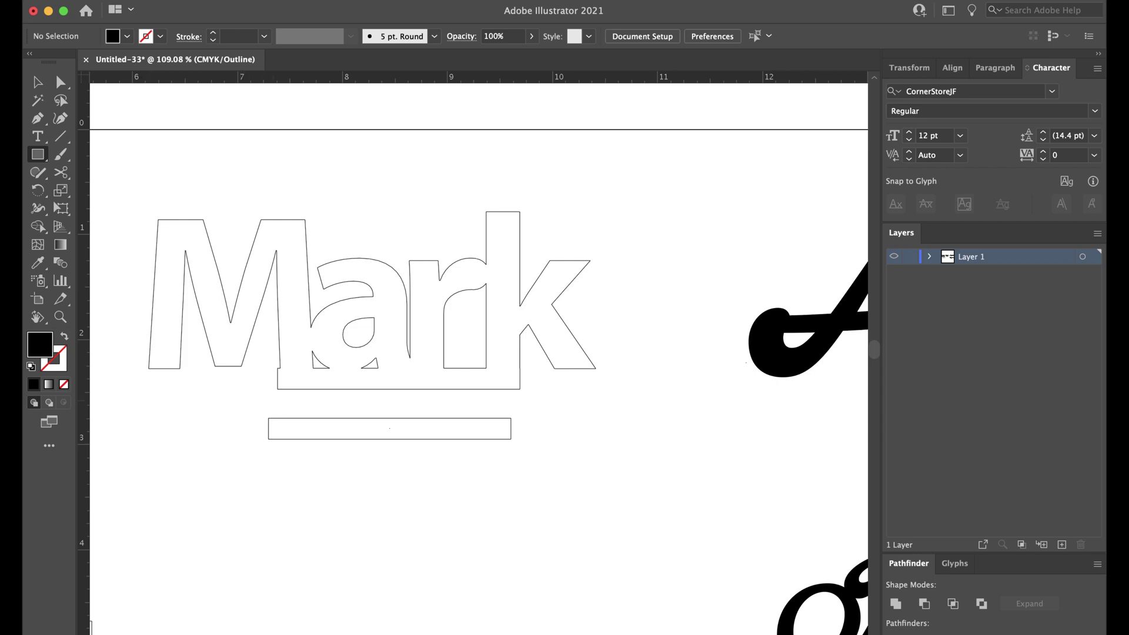
left_click_drag(239, 398, 546, 476)
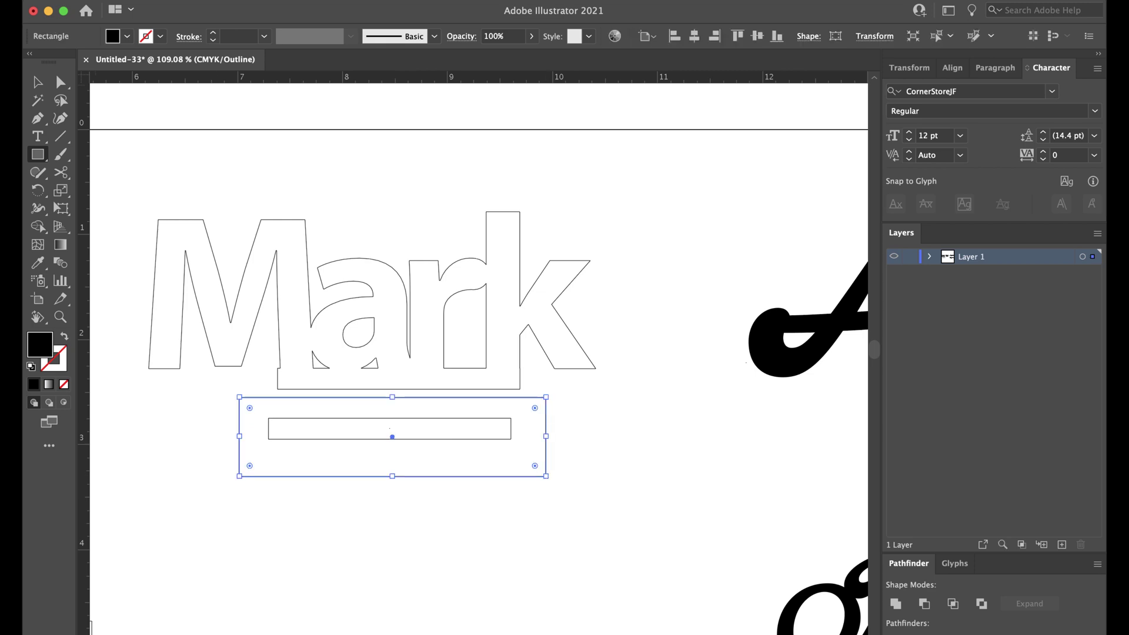
Align the duplicate bar and the base rectangle to each other's horizontal and vertical centers.
left_click(38, 82)
left_click(193, 408)
left_click_drag(195, 404, 485, 489)
left_click(645, 36)
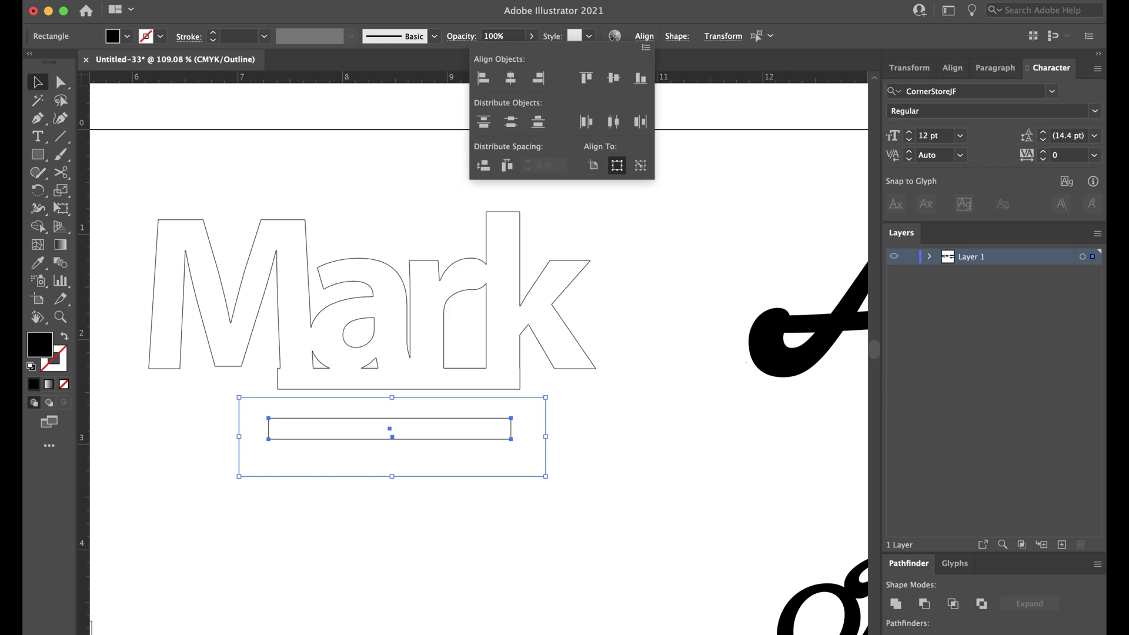
left_click(510, 78)
left_click(614, 77)
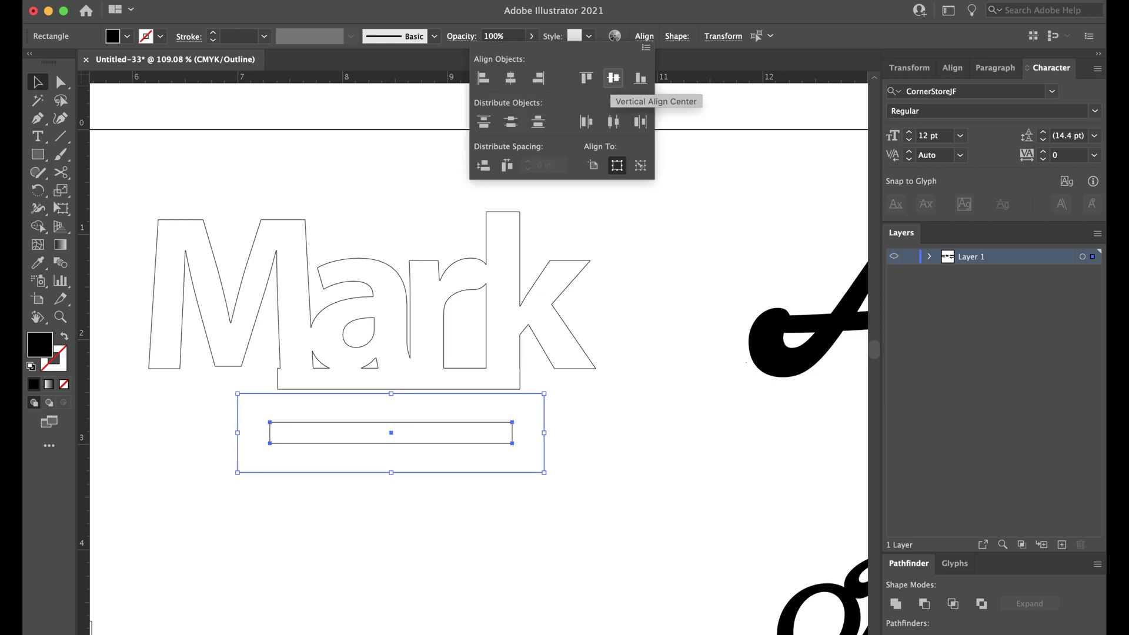
Cut the duplicate bar out of the base rectangle with Minus Back to form the second name's slotted base.
left_click(578, 413)
left_click_drag(579, 414, 246, 461)
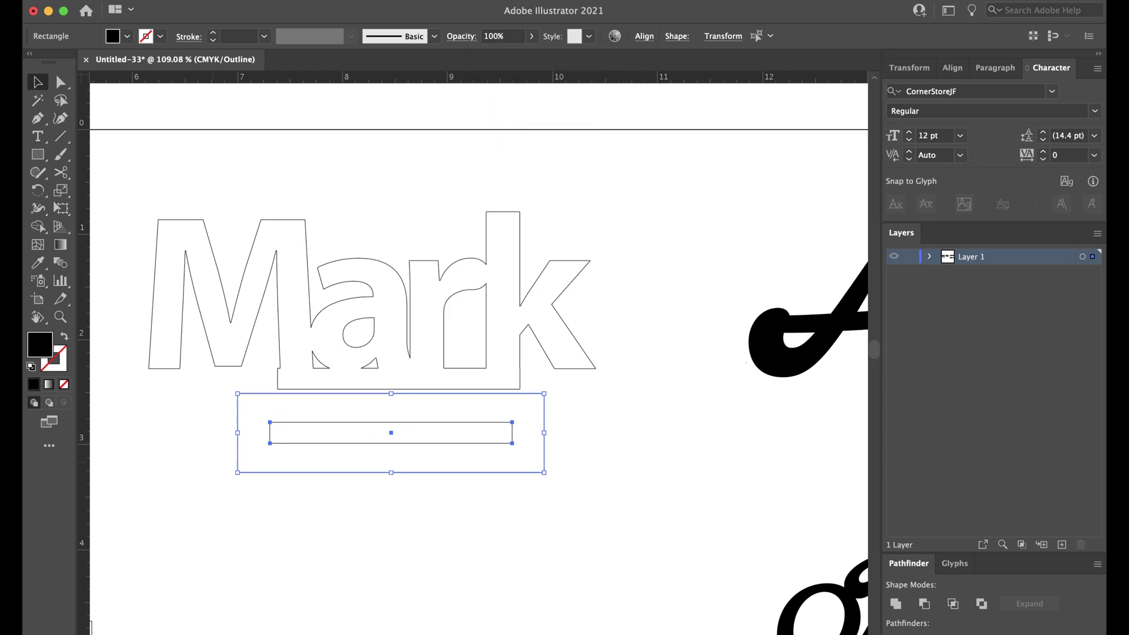
left_click(925, 604)
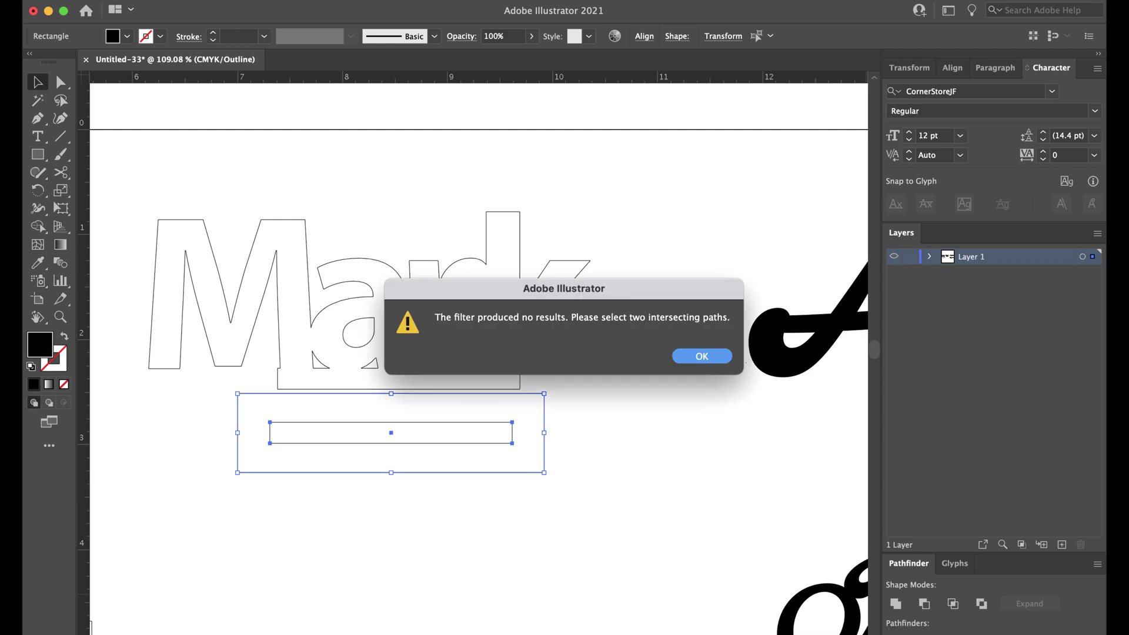
key("Return")
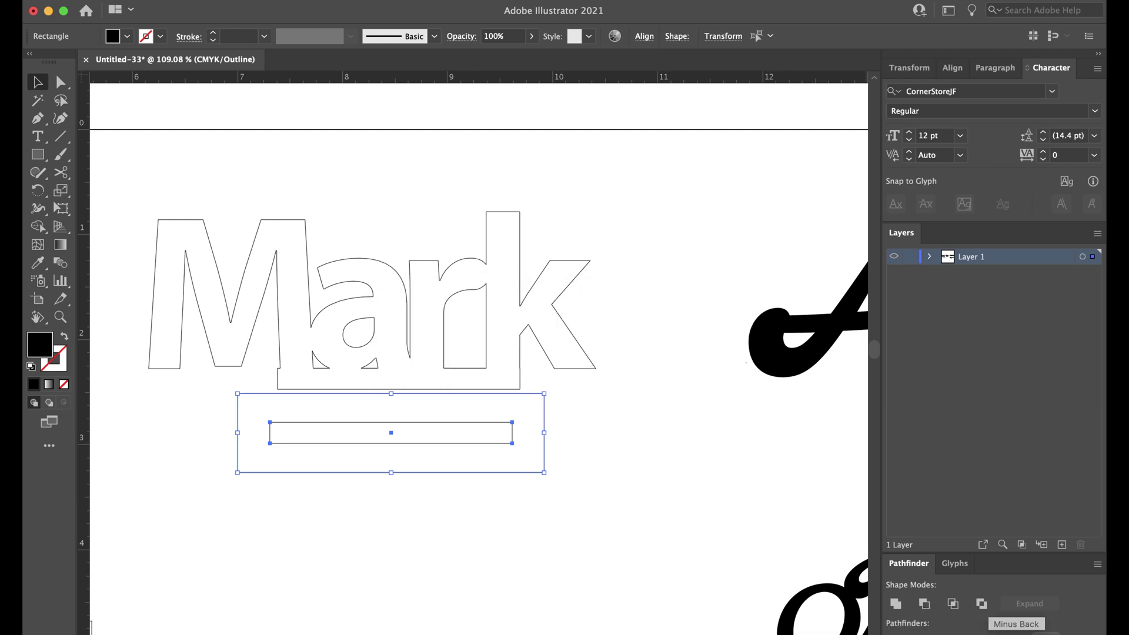
left_click(1046, 634)
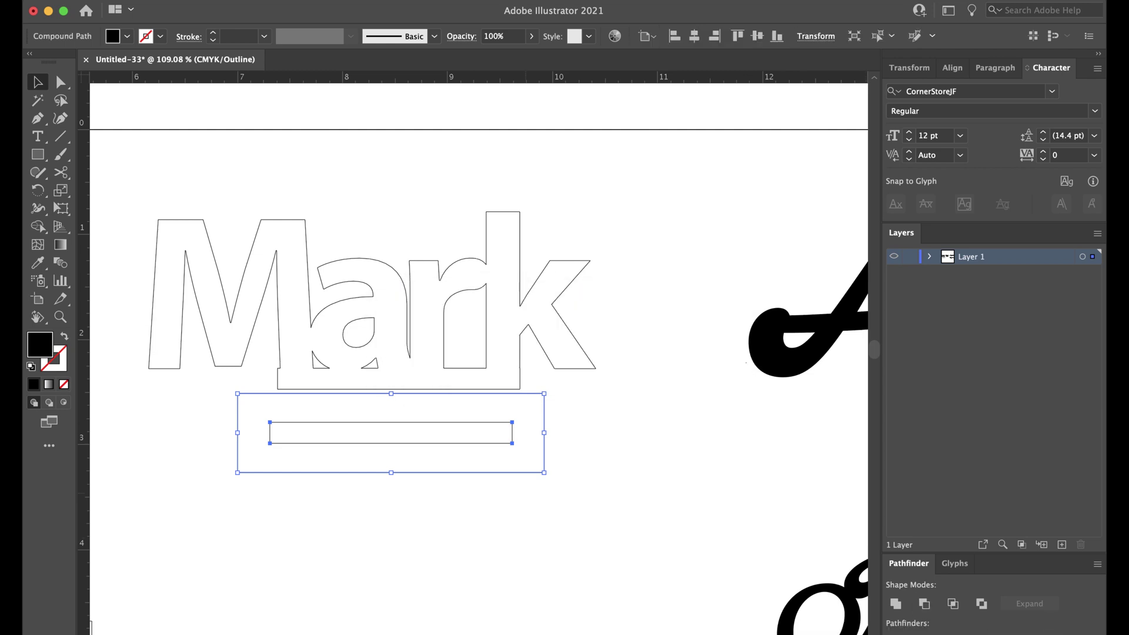
left_click(520, 497)
Convert the upper script name set in Bello Script Pro to outlines.
scroll(520, 497, "down", 2)
scroll(520, 497, "right", 5)
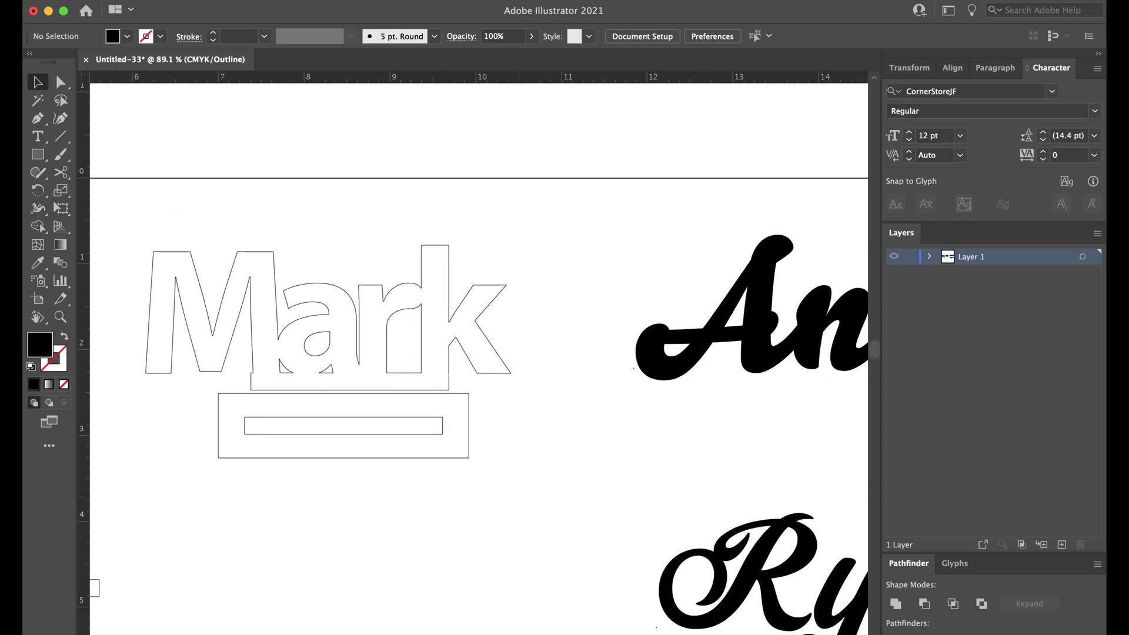
scroll(517, 500, "down", 2)
scroll(517, 500, "right", 3)
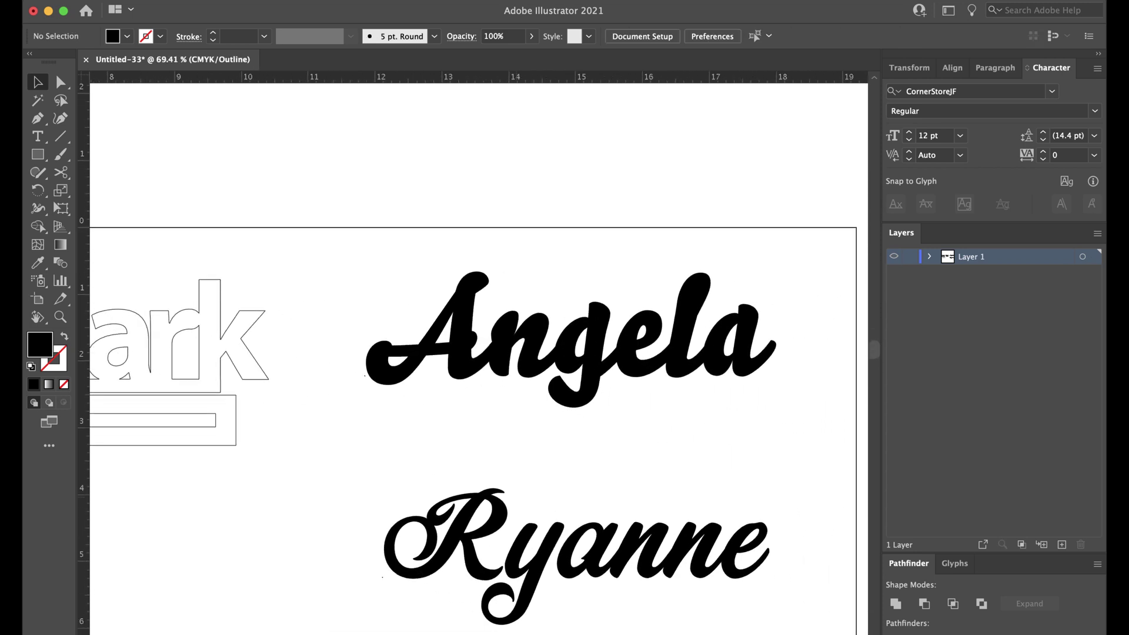
left_click(464, 351)
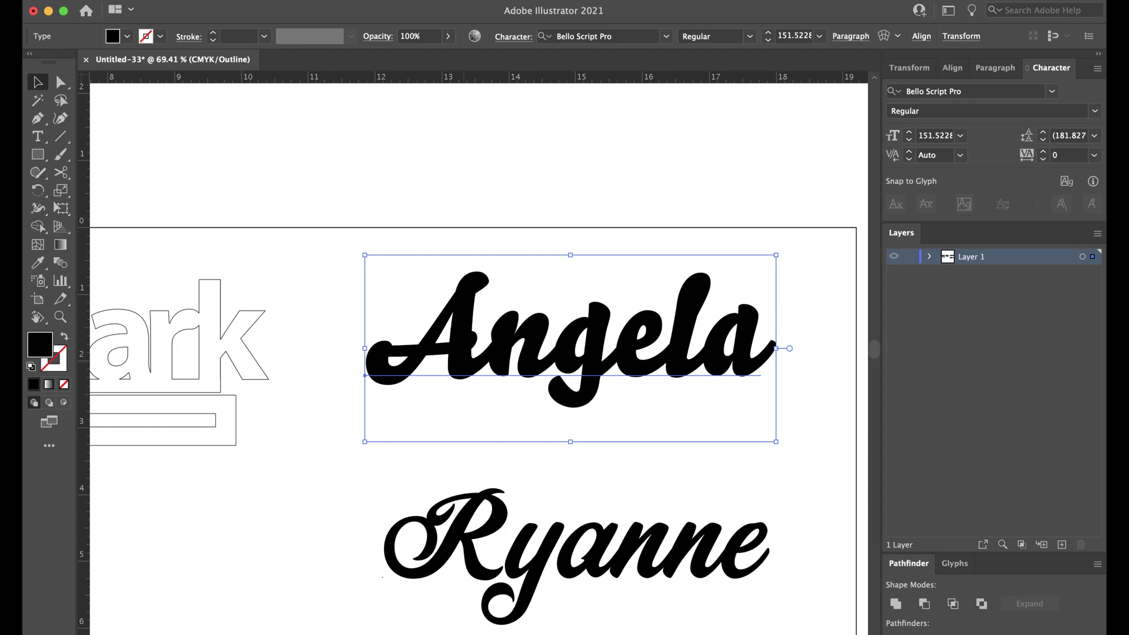
right_click(466, 298)
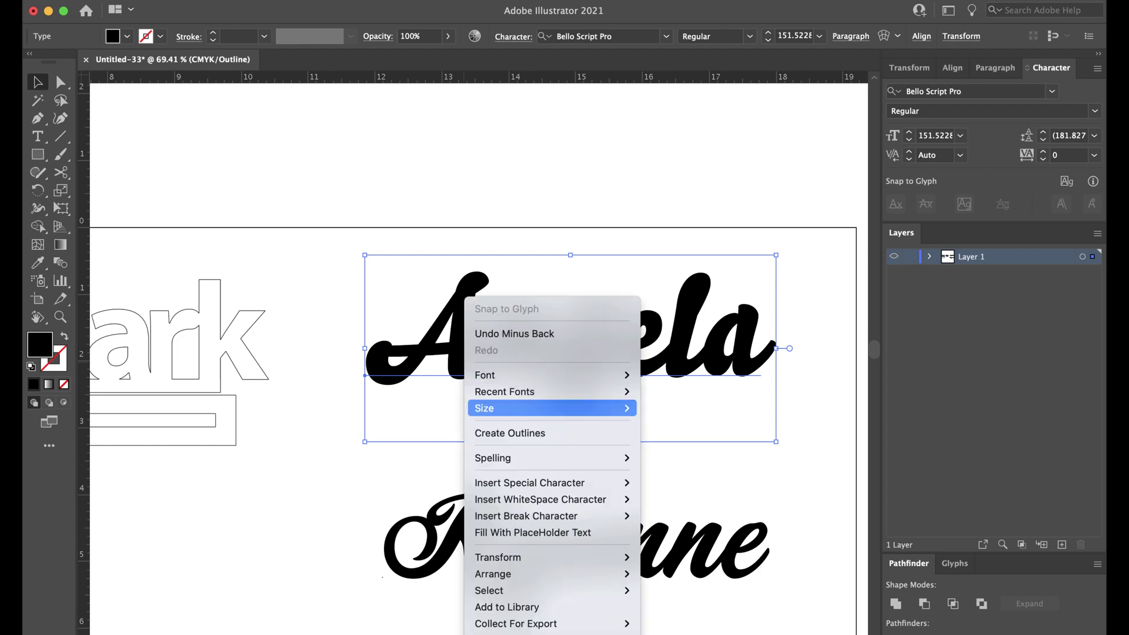
left_click(511, 433)
left_click(473, 398)
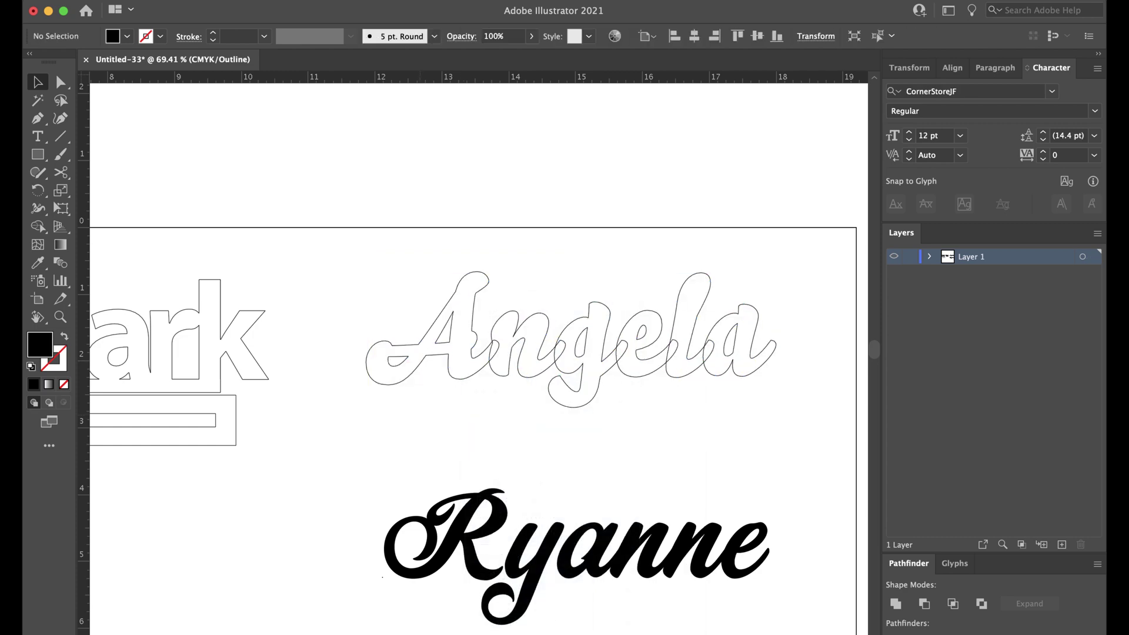
Unite the overlapping letters of the outlined script name into one connected shape.
scroll(473, 398, "up", 4)
scroll(473, 399, "right", 4)
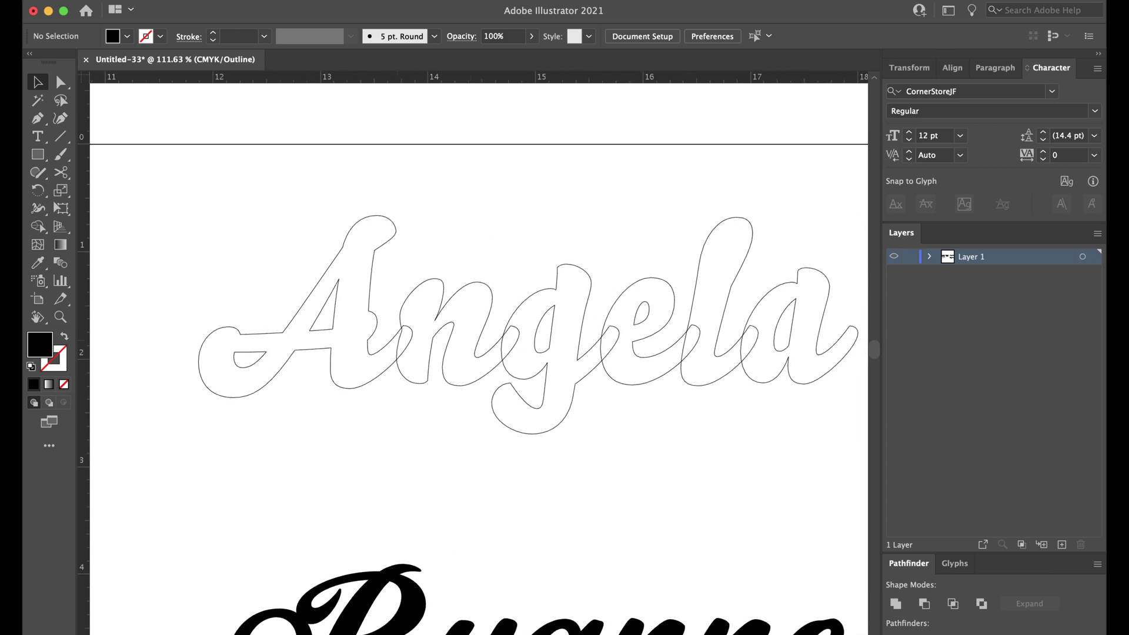
scroll(473, 398, "right", 3)
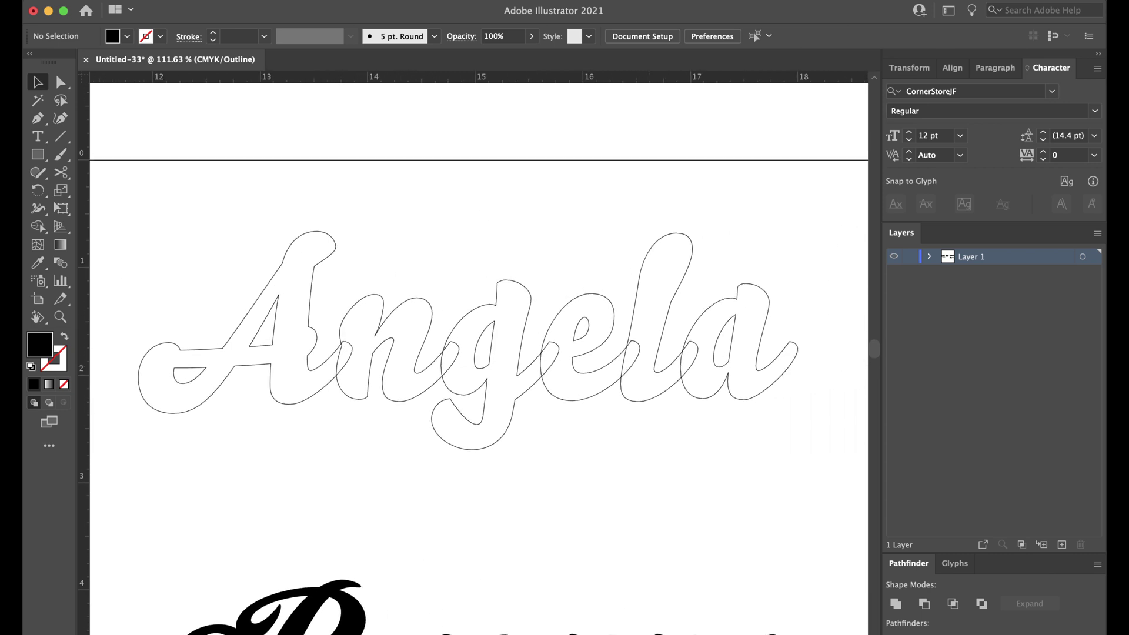
left_click_drag(202, 204, 805, 456)
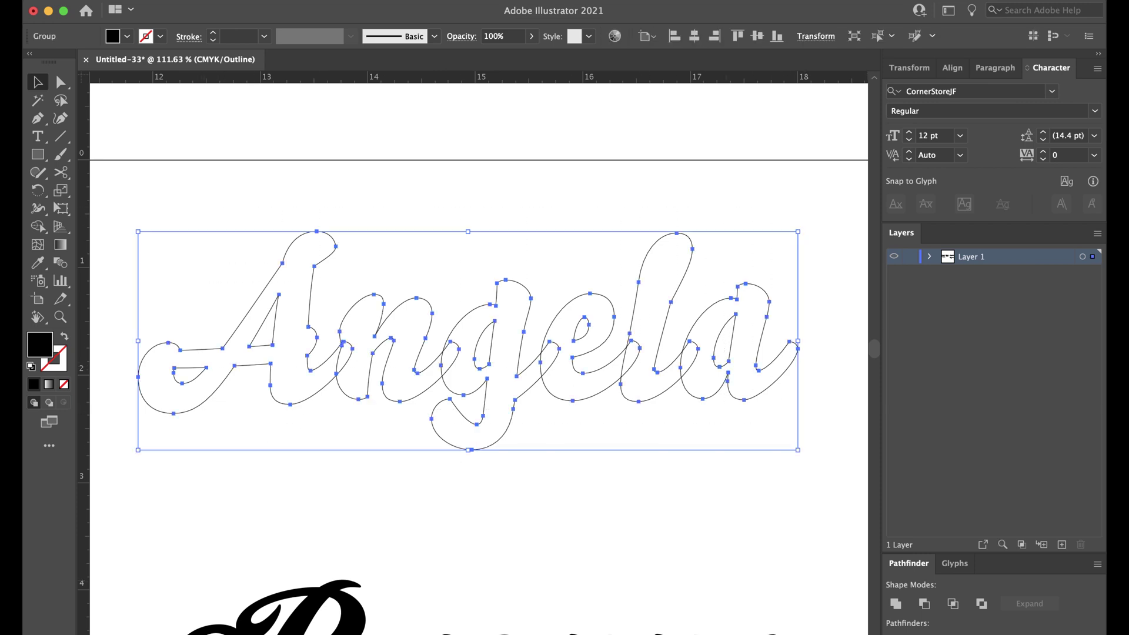
left_click(896, 604)
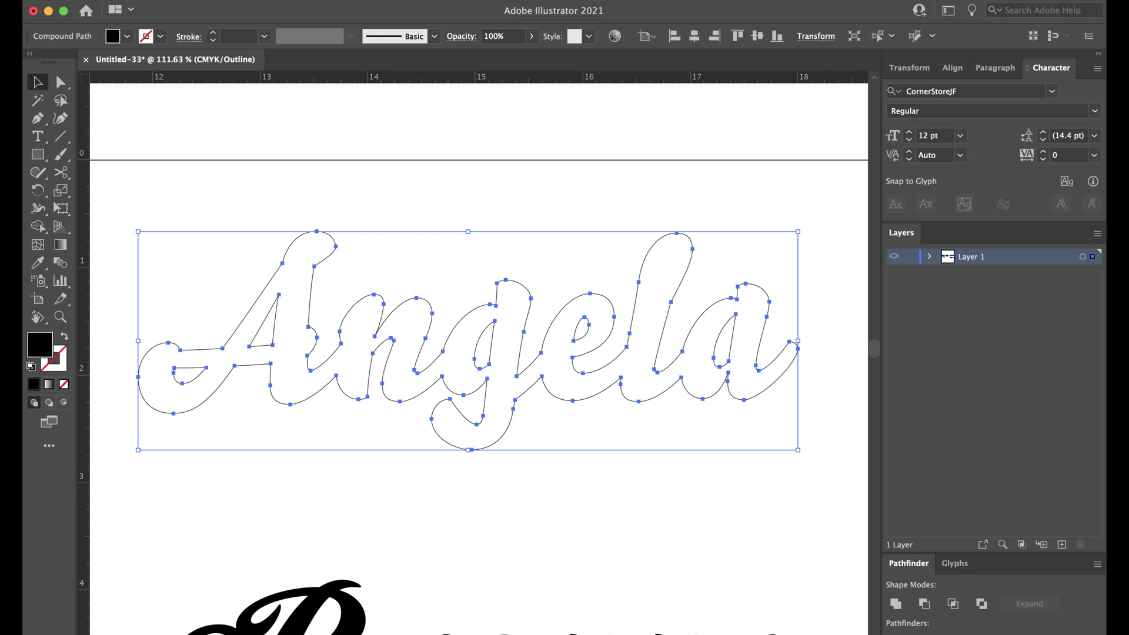
scroll(583, 470, "down", 1)
left_click(583, 469)
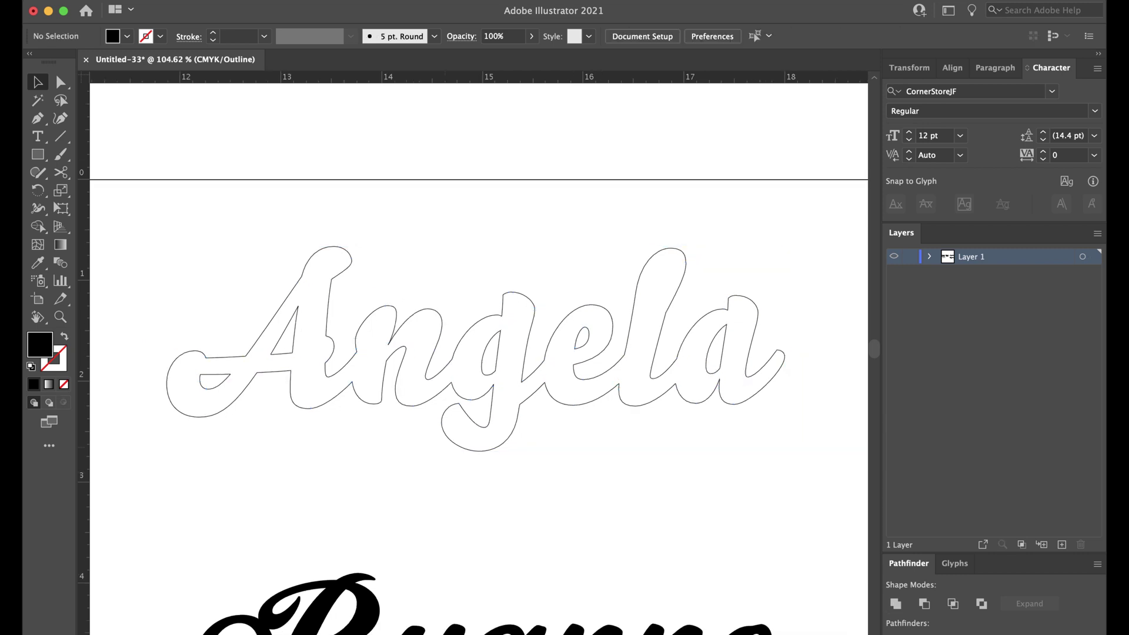
Copy the spare long bar and place it just below the descender of the united script name.
scroll(408, 475, "down", 3)
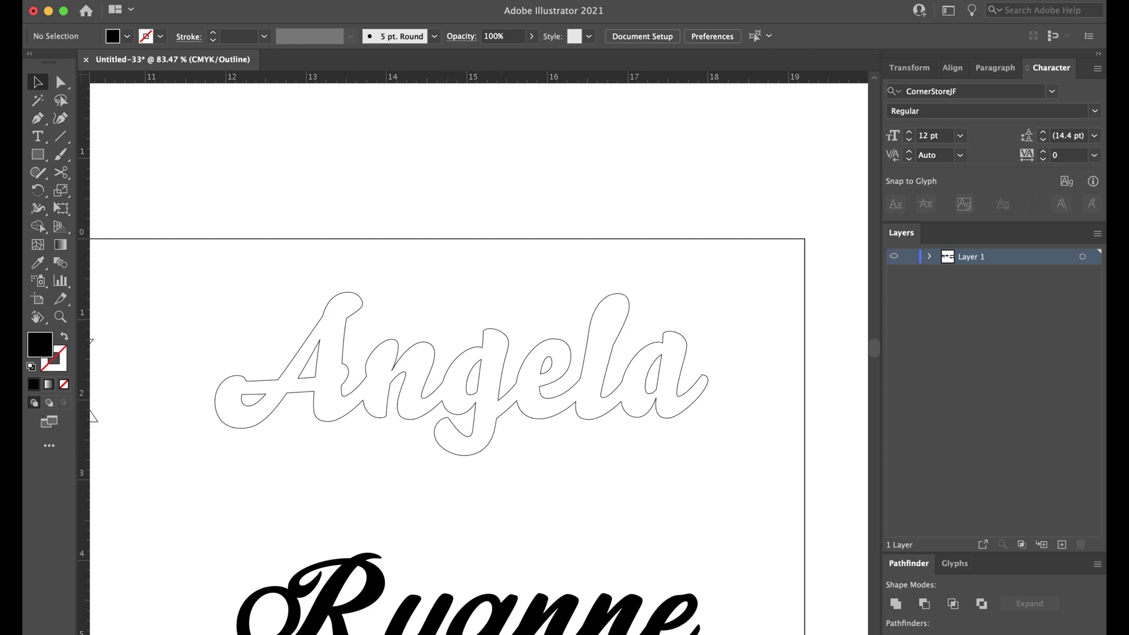
scroll(441, 404, "down", 2)
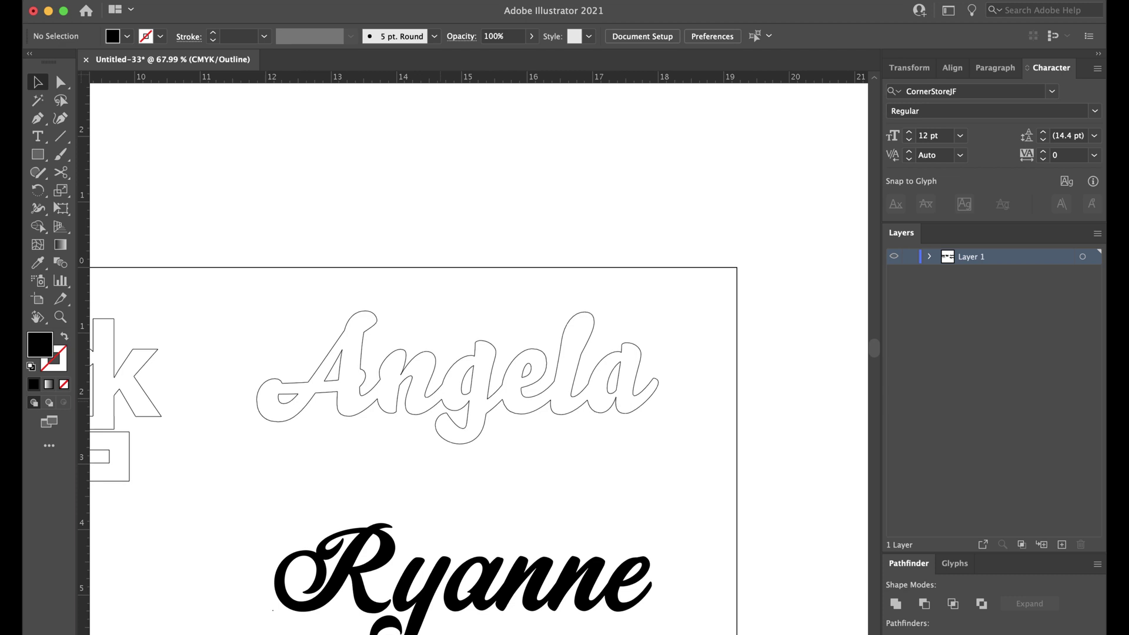
scroll(440, 406, "up", 6)
scroll(439, 402, "down", 4)
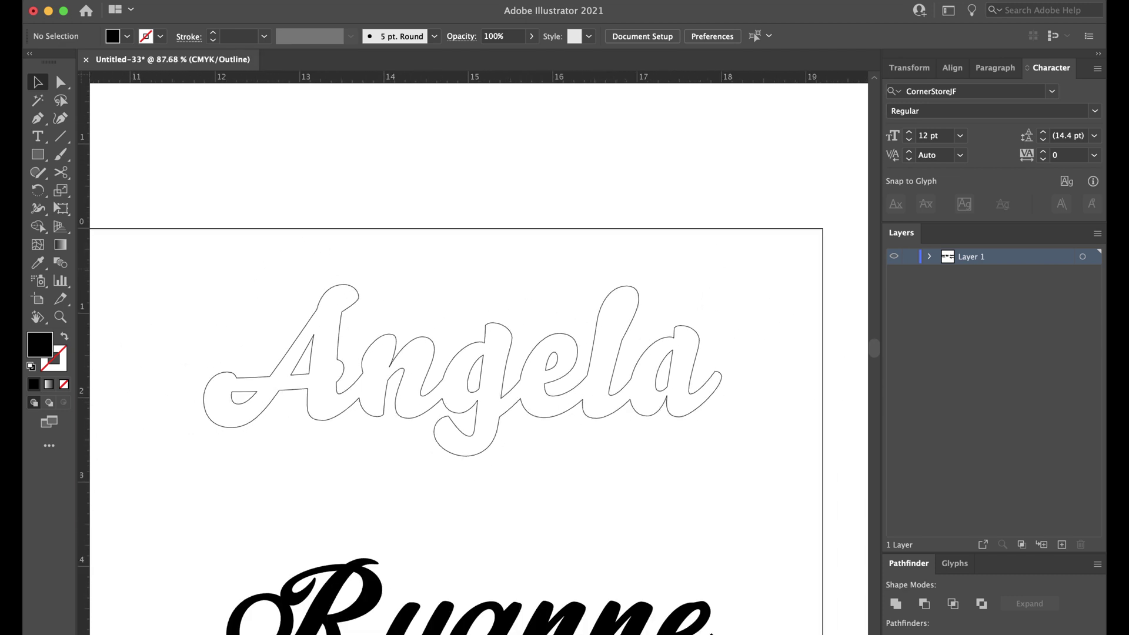
scroll(362, 376, "down", 3)
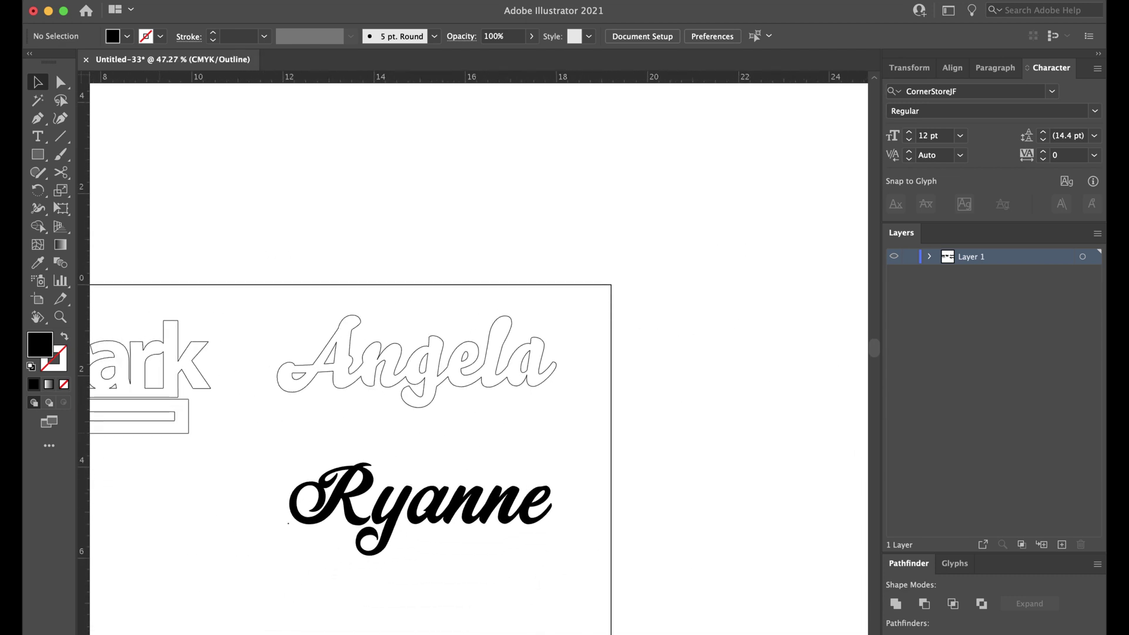
scroll(479, 376, "left", 4)
scroll(479, 376, "down", 1)
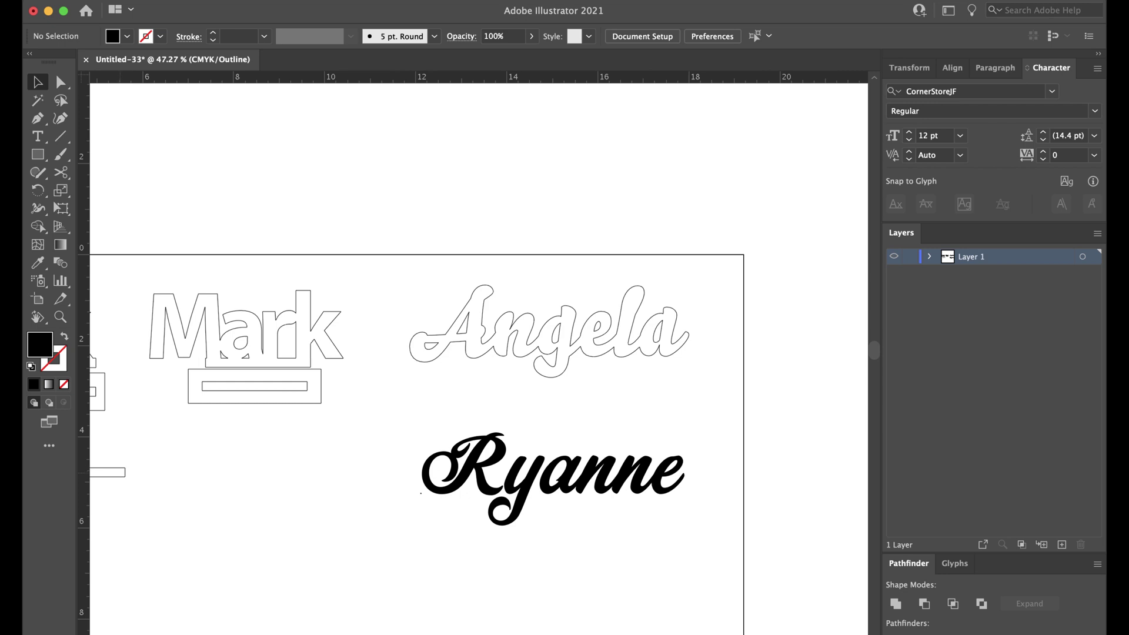
left_click(124, 476)
left_click_drag(125, 477, 571, 367)
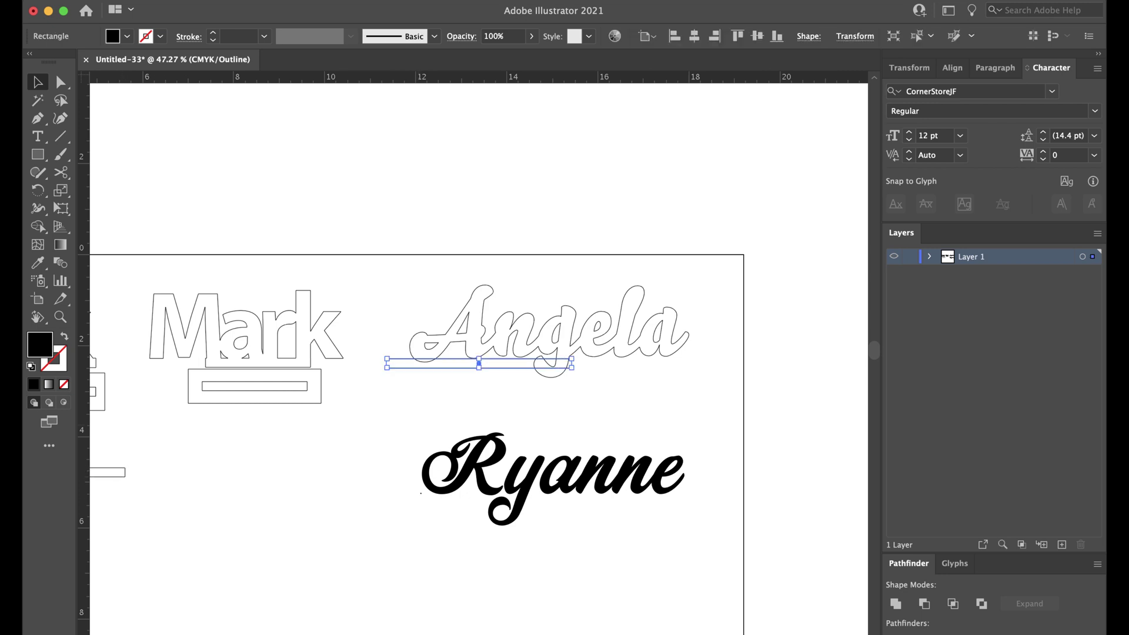
scroll(433, 426, "up", 3)
scroll(433, 427, "right", 4)
scroll(433, 426, "up", 1)
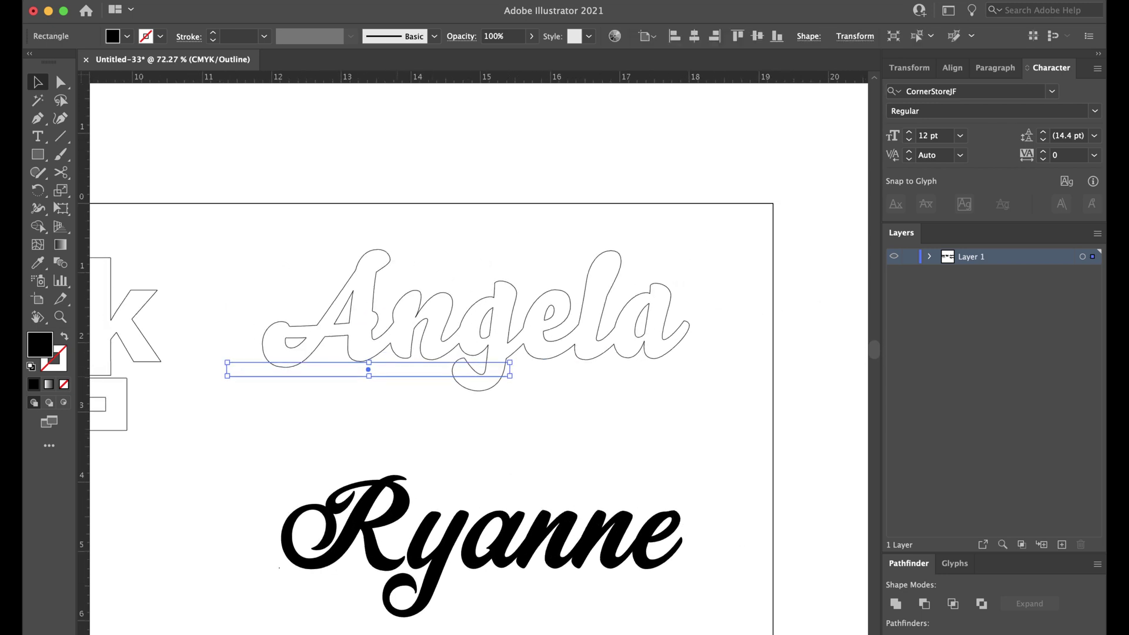
left_click_drag(368, 369, 479, 404)
Check the height of the slot inside the second name's base in its transform values.
scroll(479, 404, "left", 6)
scroll(479, 404, "down", 1)
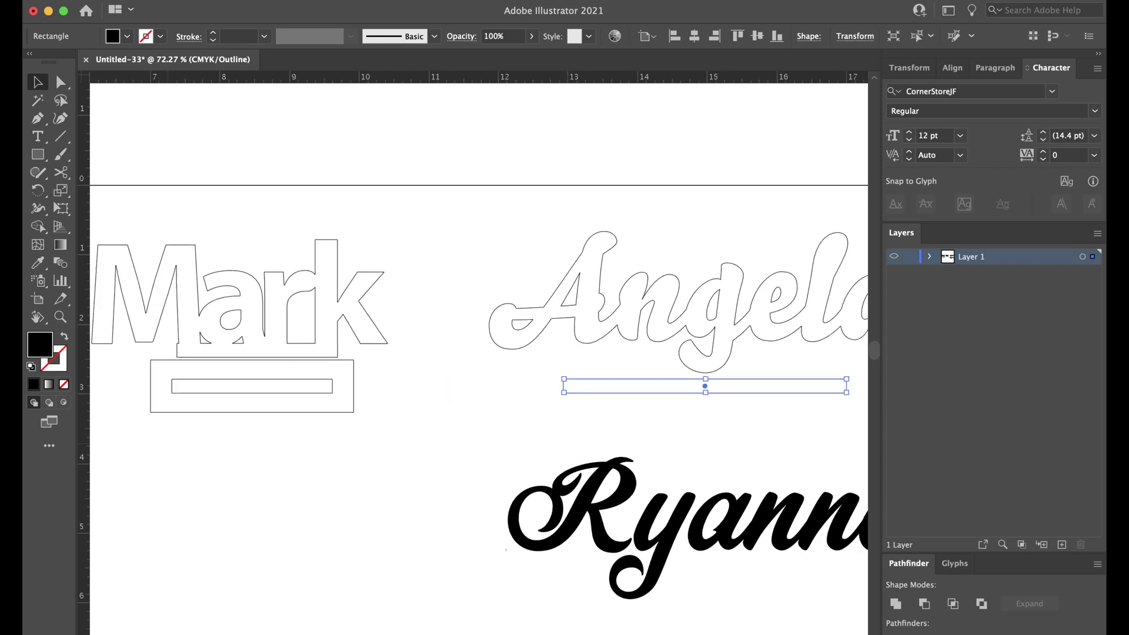
scroll(264, 464, "up", 4)
scroll(265, 464, "up", 2)
scroll(264, 464, "left", 1)
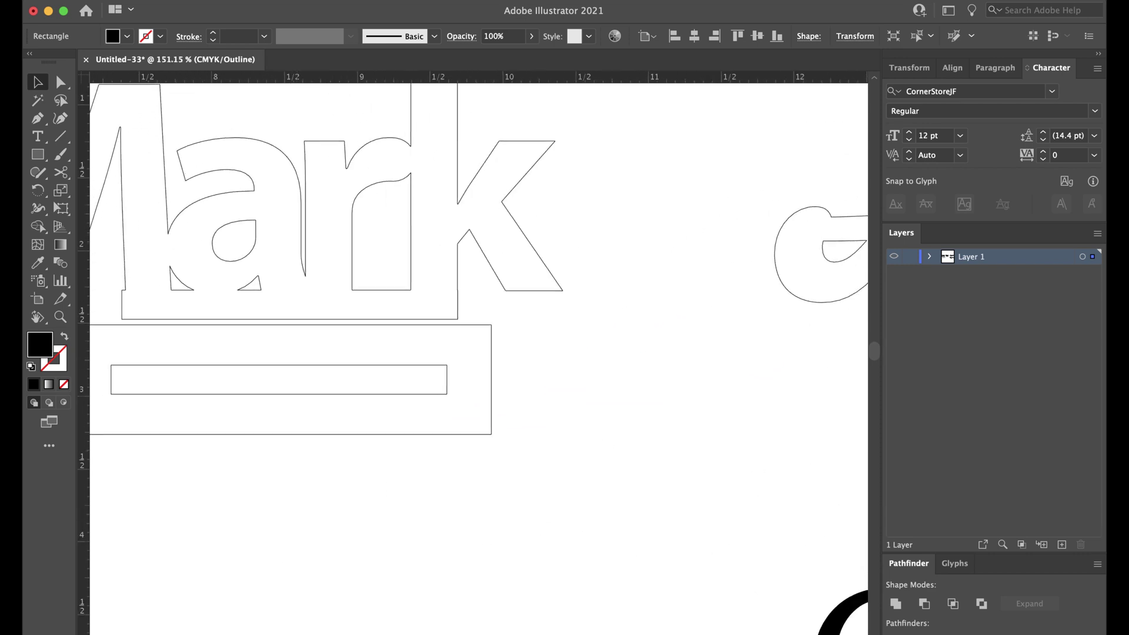
double_click(265, 395)
left_click(264, 395)
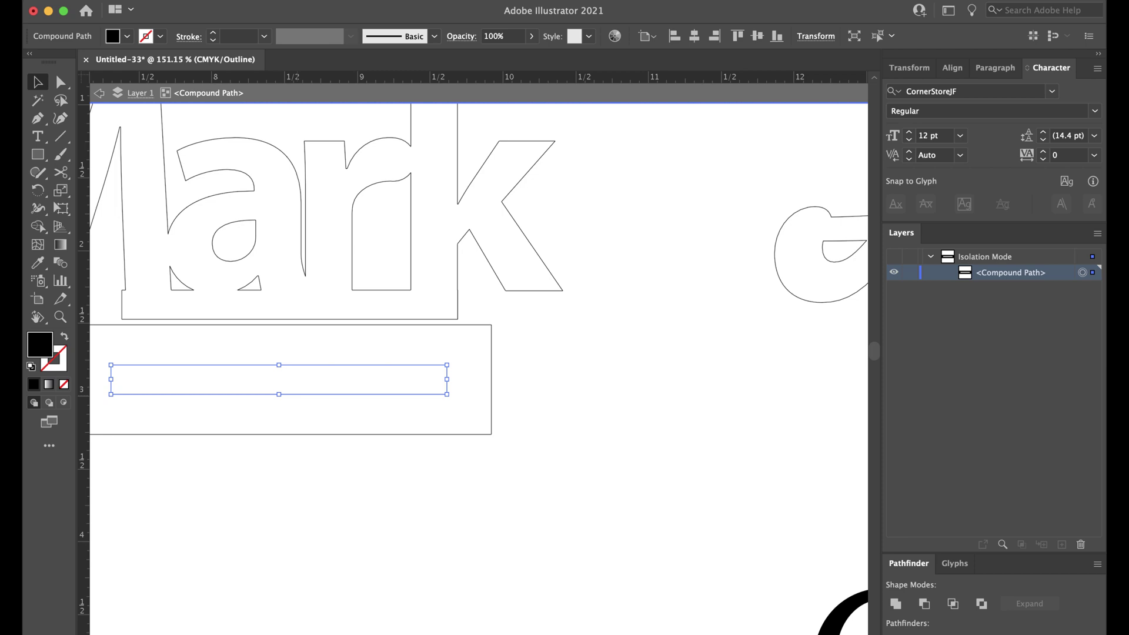
left_click(816, 37)
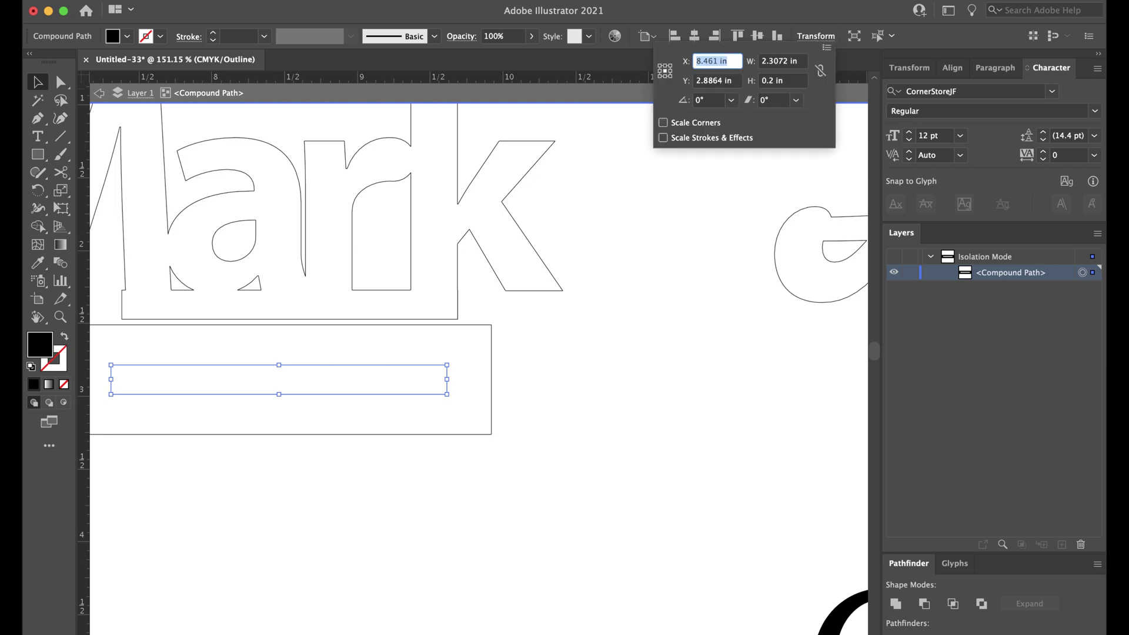
left_click(777, 81)
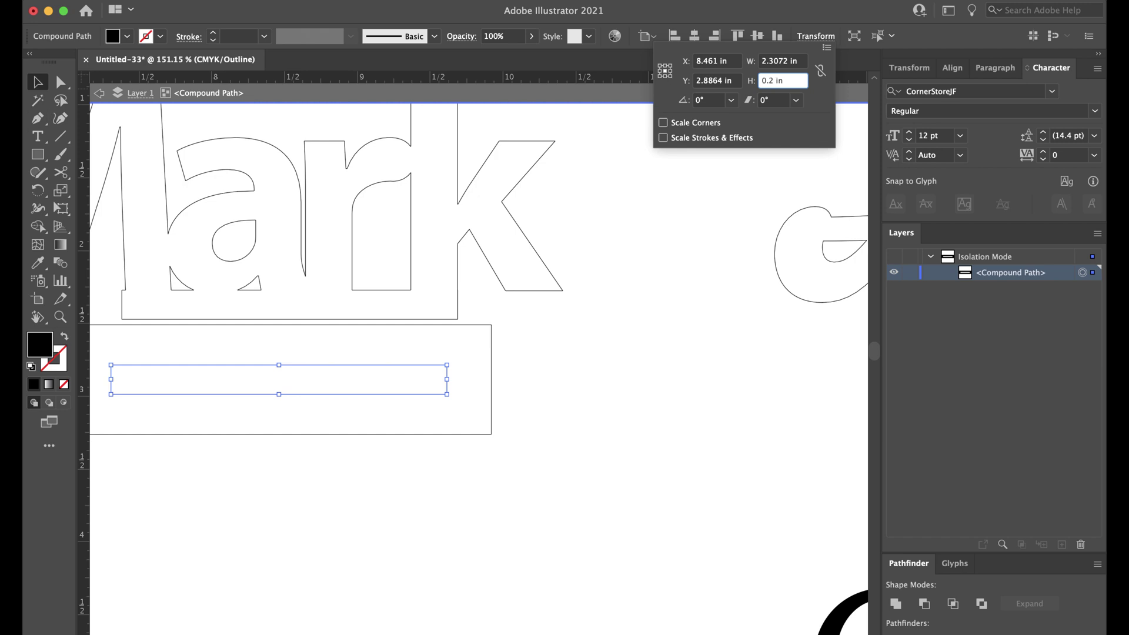
key("Escape")
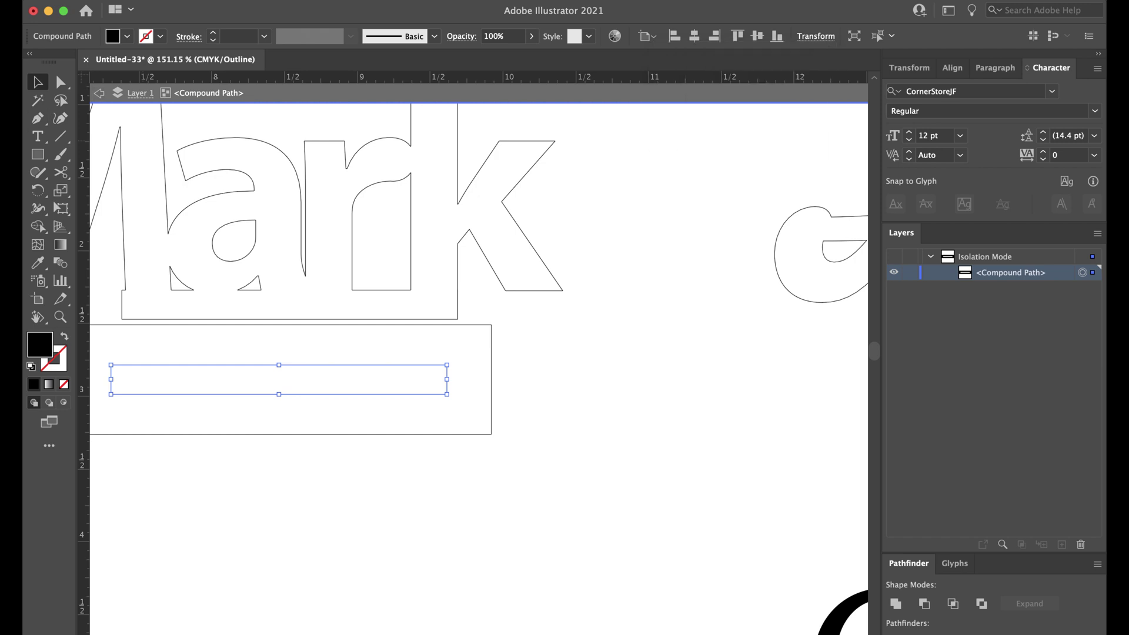
left_click(99, 93)
left_click(99, 93)
Raise the copied bar to the bottom of the g's descender and shorten it from both ends to about 0.6 in wide.
scroll(479, 358, "right", 5)
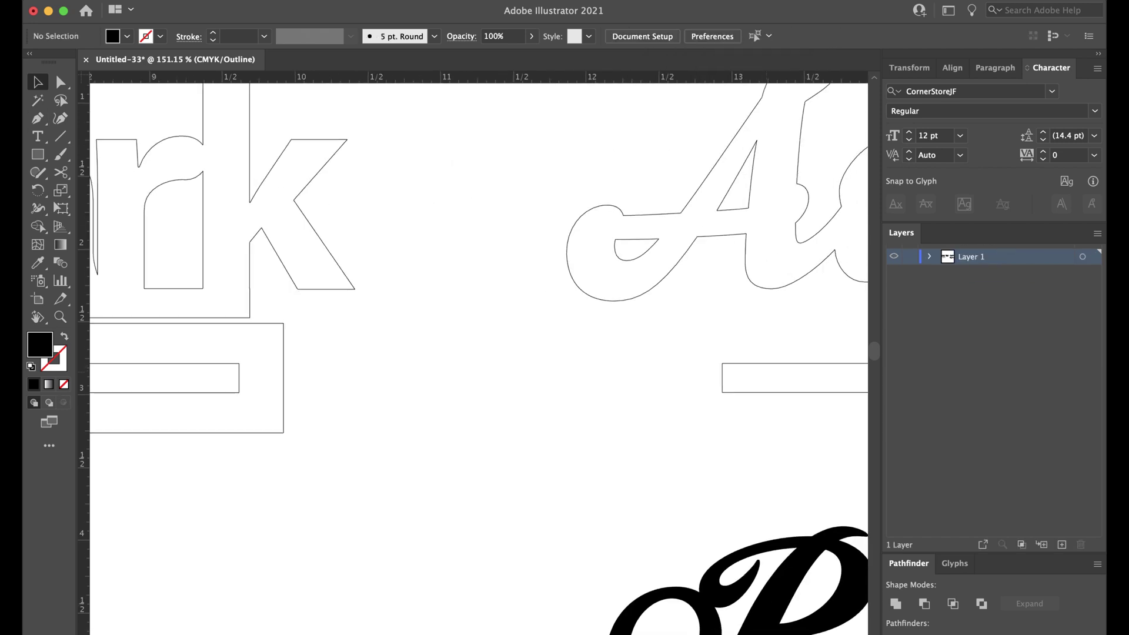
scroll(479, 359, "right", 5)
scroll(479, 359, "down", 2)
scroll(479, 359, "right", 3)
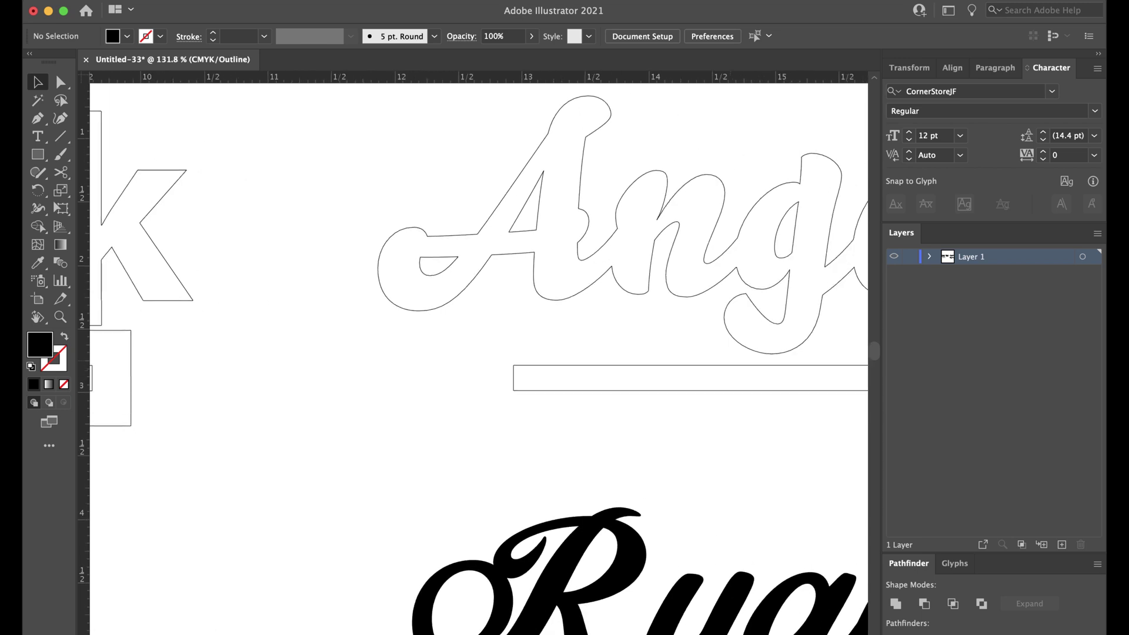
scroll(725, 365, "down", 5)
scroll(725, 364, "right", 4)
scroll(726, 365, "down", 1)
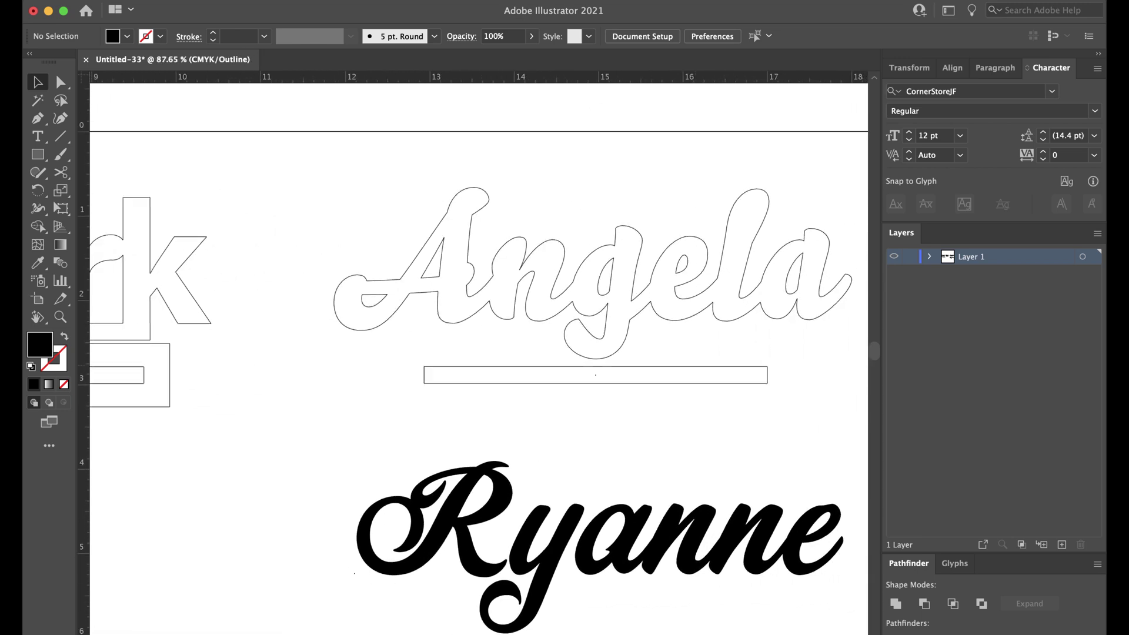
left_click_drag(596, 367, 596, 368)
scroll(703, 369, "up", 8)
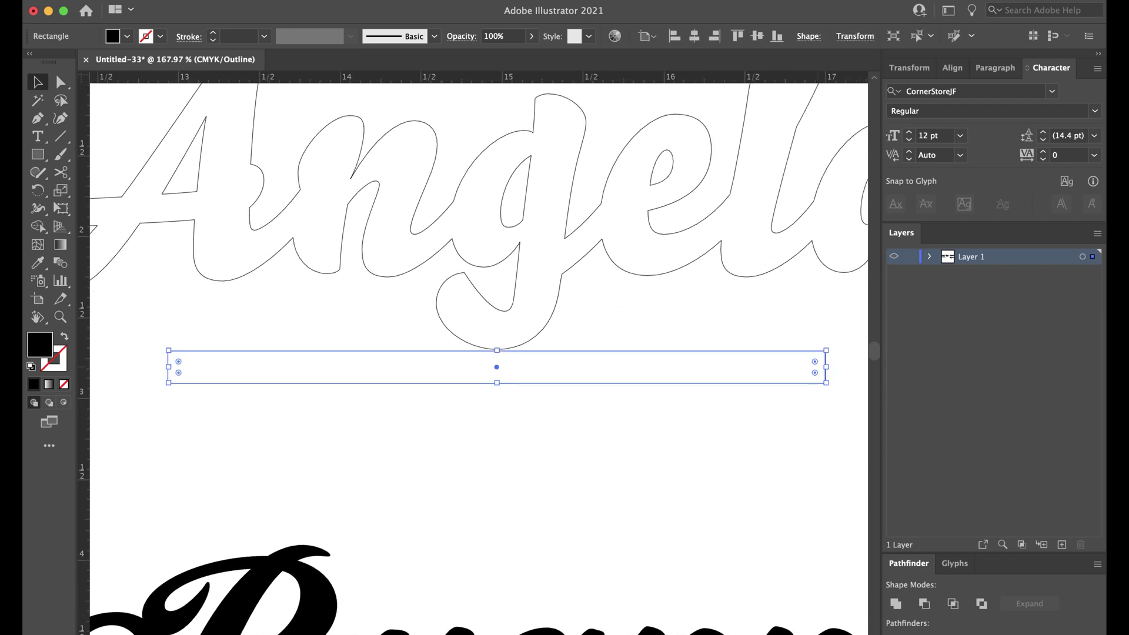
left_click_drag(826, 366, 547, 367)
left_click_drag(168, 367, 449, 384)
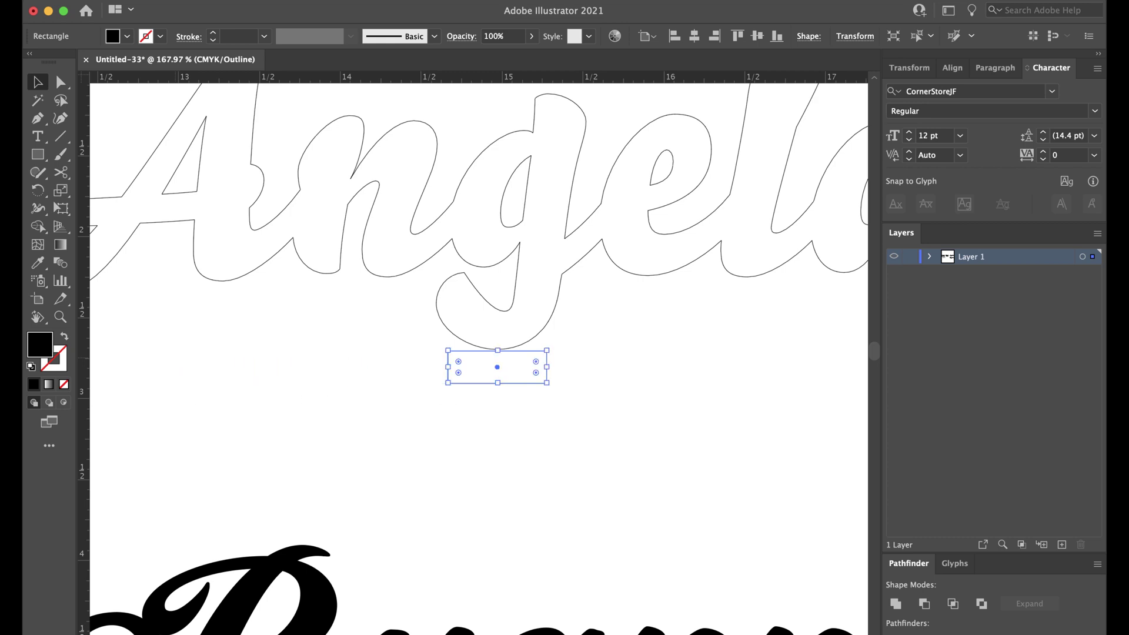
Overlap the short bar slightly with the g's descender and place a duplicate of it a little below as the slot shape.
left_click(398, 360)
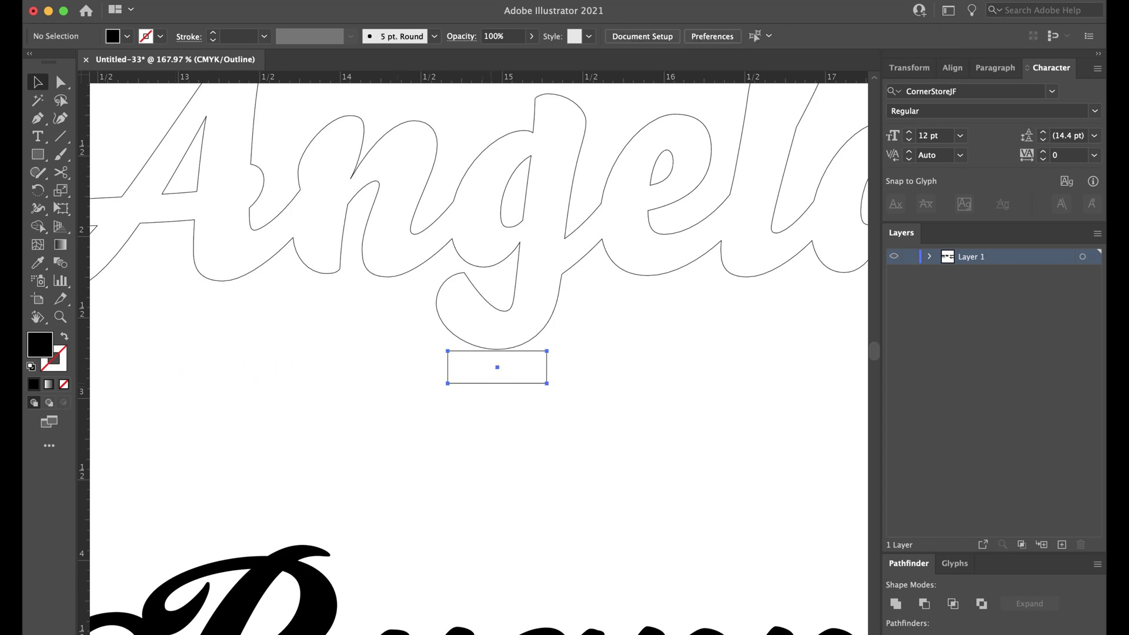
left_click_drag(491, 384, 484, 421)
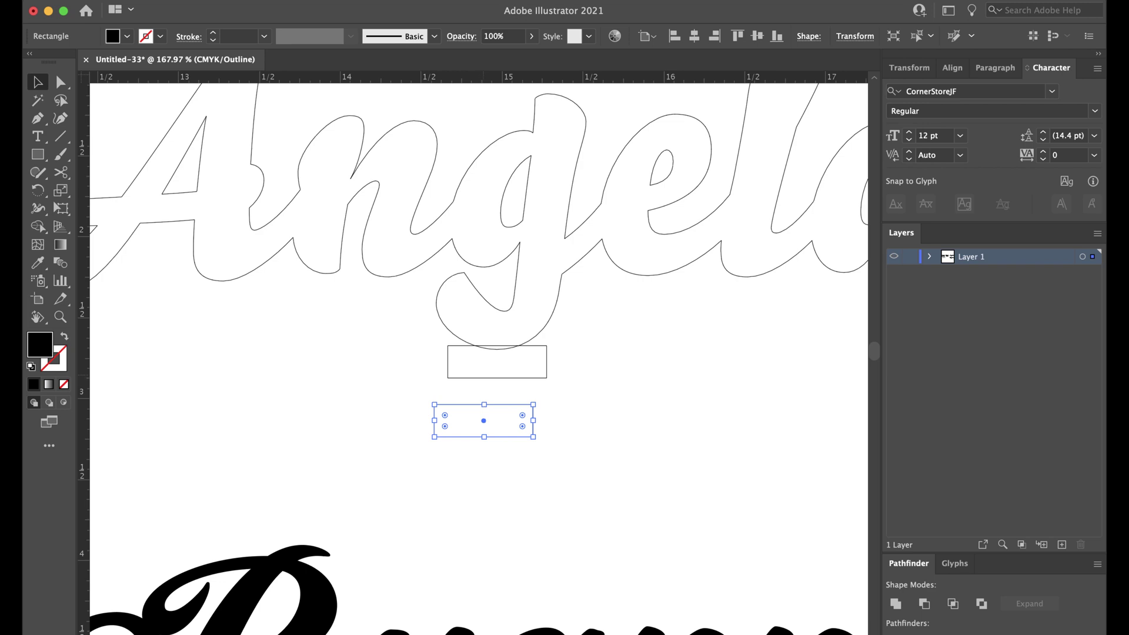
left_click(483, 372)
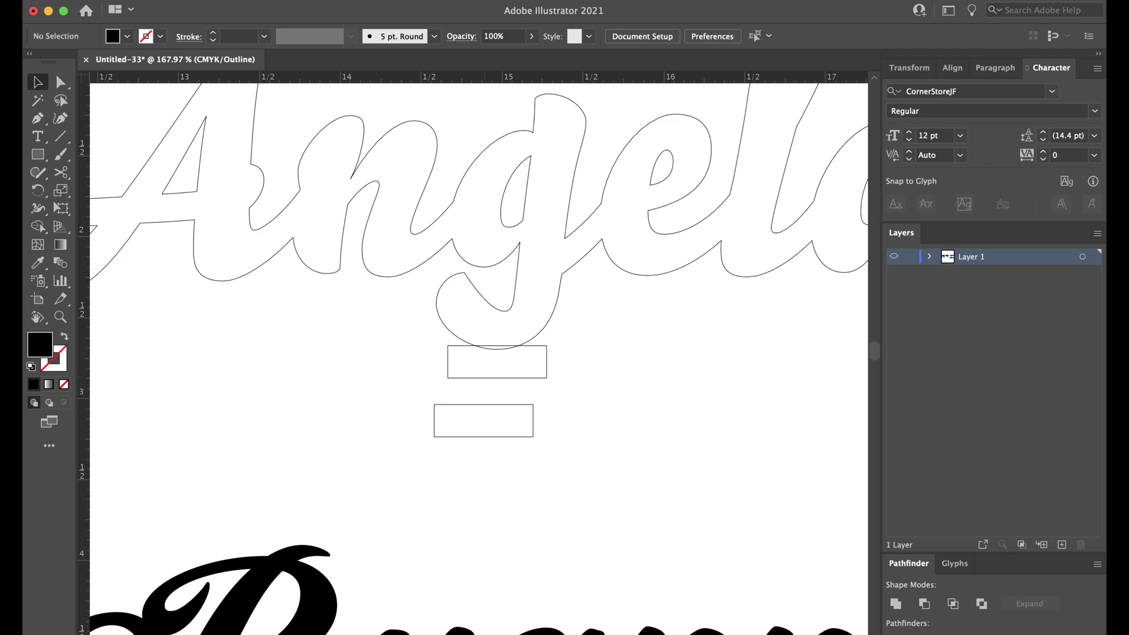
Narrow the short bar under the g's descender from both ends to about 0.4 in wide.
left_click(462, 378)
left_click_drag(449, 378, 465, 378)
left_click_drag(547, 362, 531, 361)
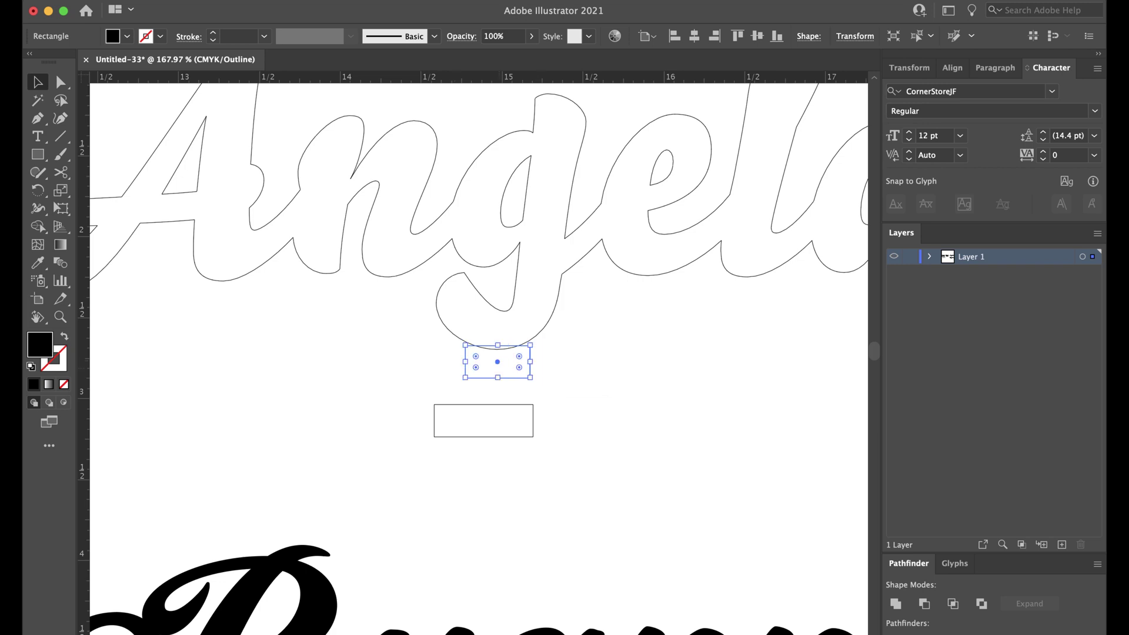
Delete the wider slot rectangle and place a copy of the narrowed bar just below the original in its place.
left_click(454, 405)
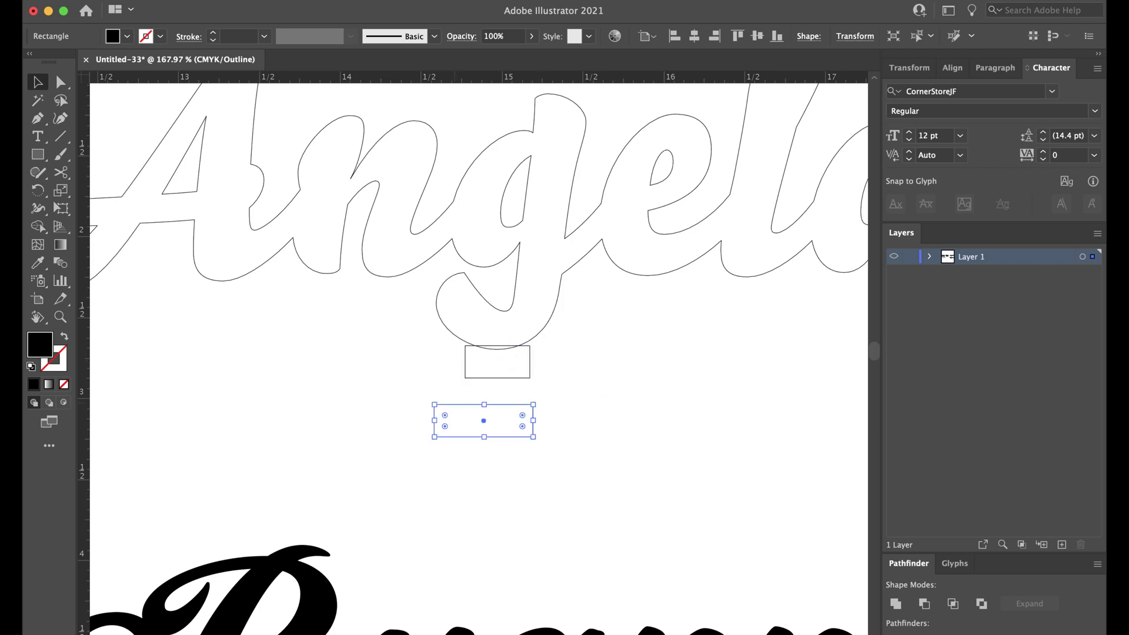
key("Delete")
left_click(482, 378)
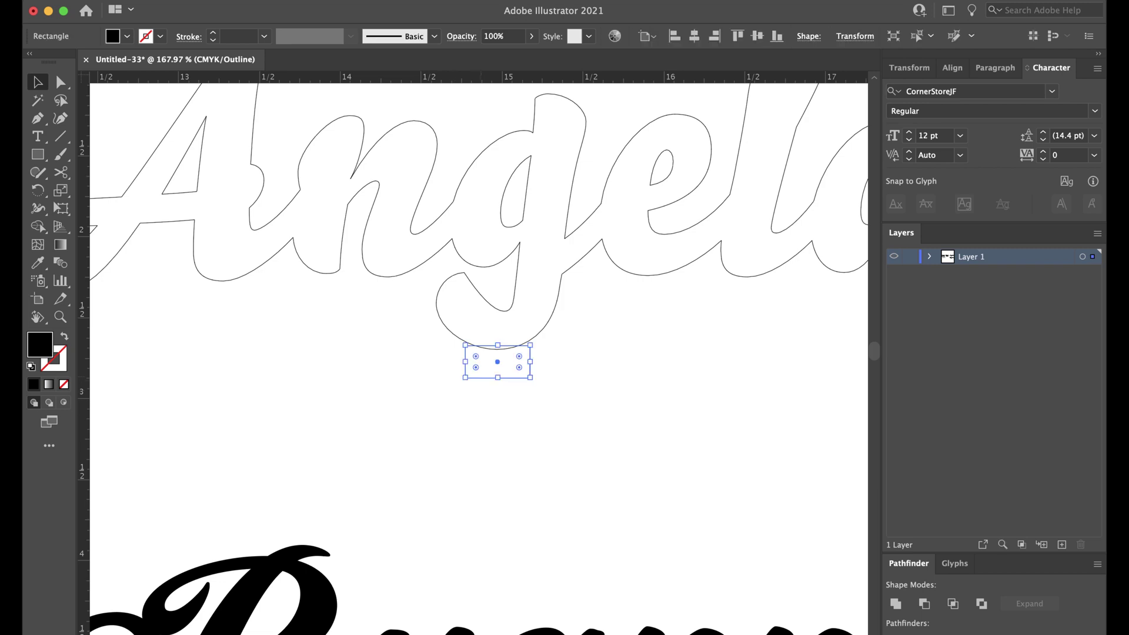
key("super+c")
key("super+v")
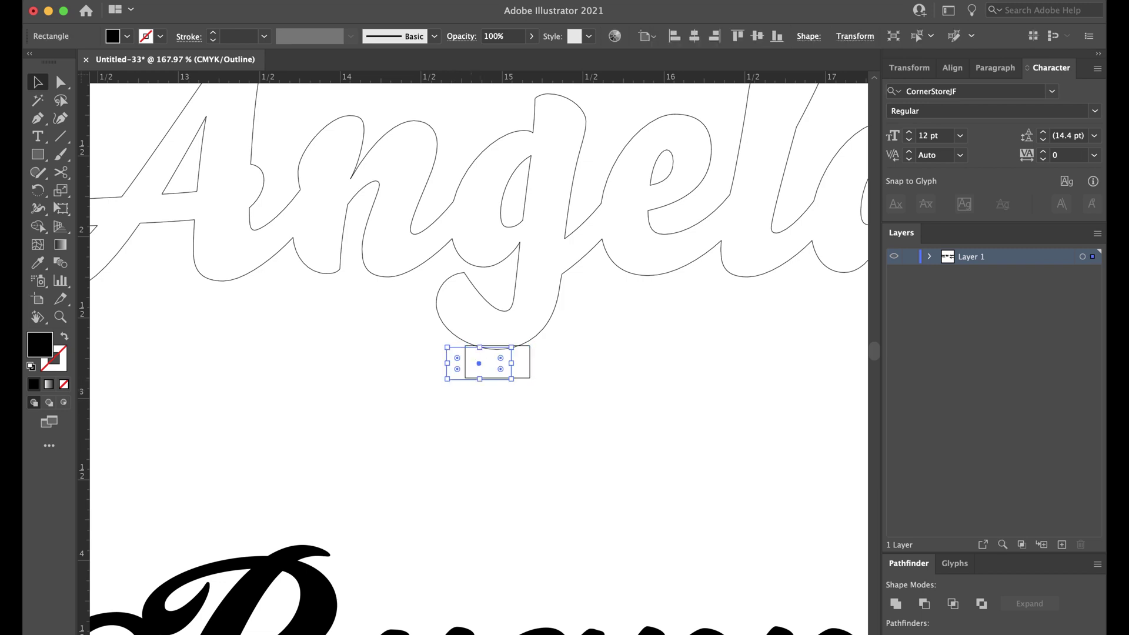
left_click_drag(480, 365, 495, 412)
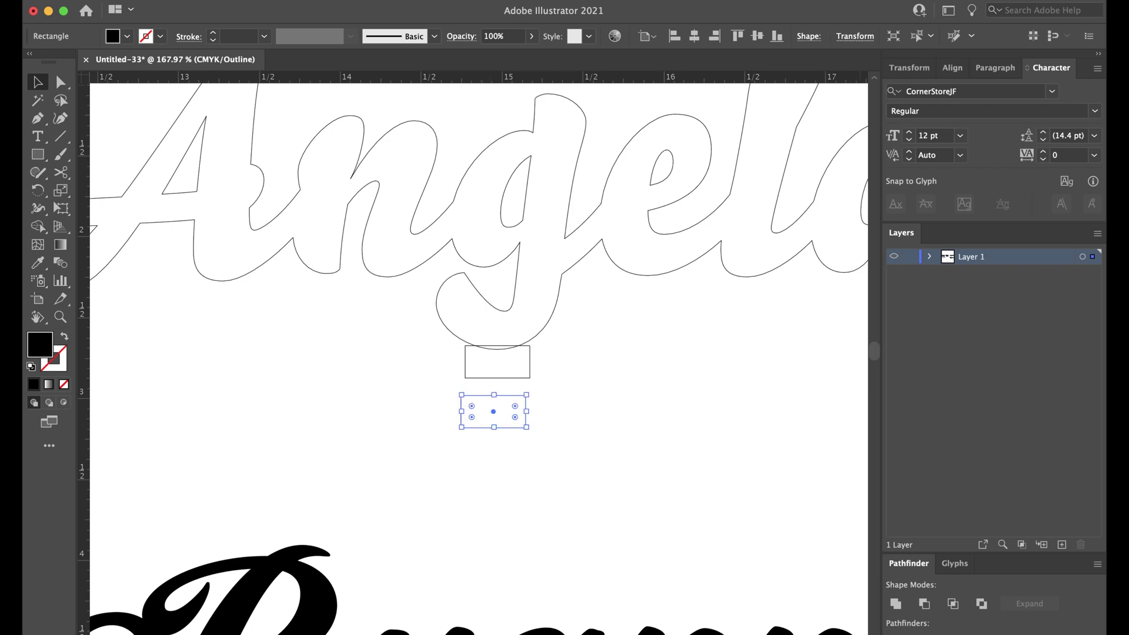
Set the height of the tab at the g's descender to 0.21 in, keeping it slightly overlapping the letter.
left_click(856, 36)
left_click(857, 37)
left_click(530, 363)
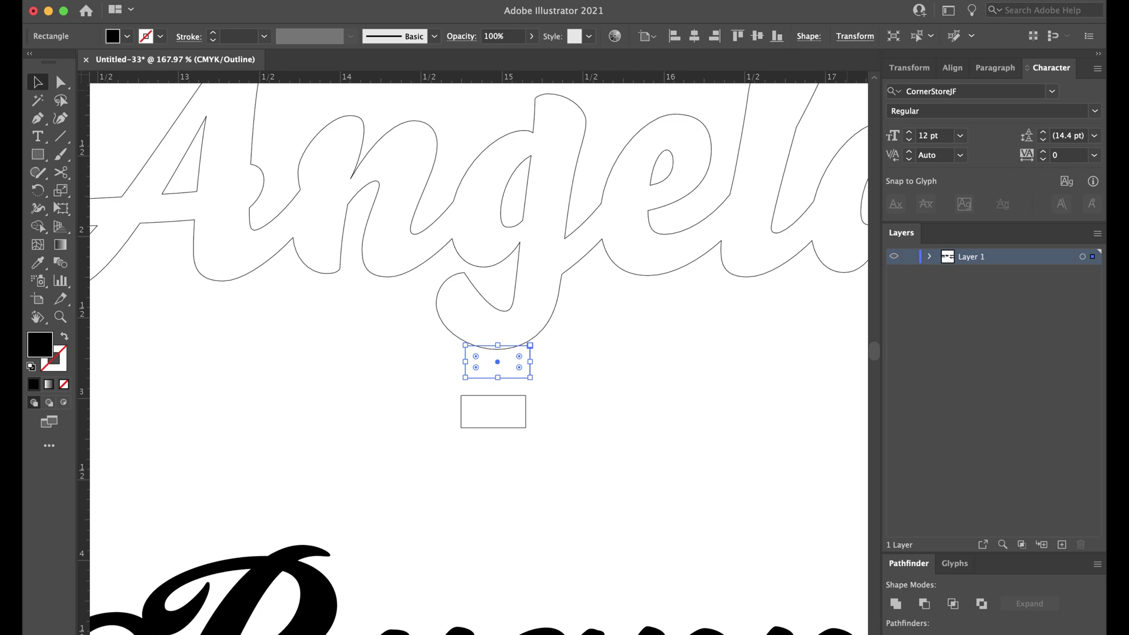
left_click(855, 36)
left_click(813, 81)
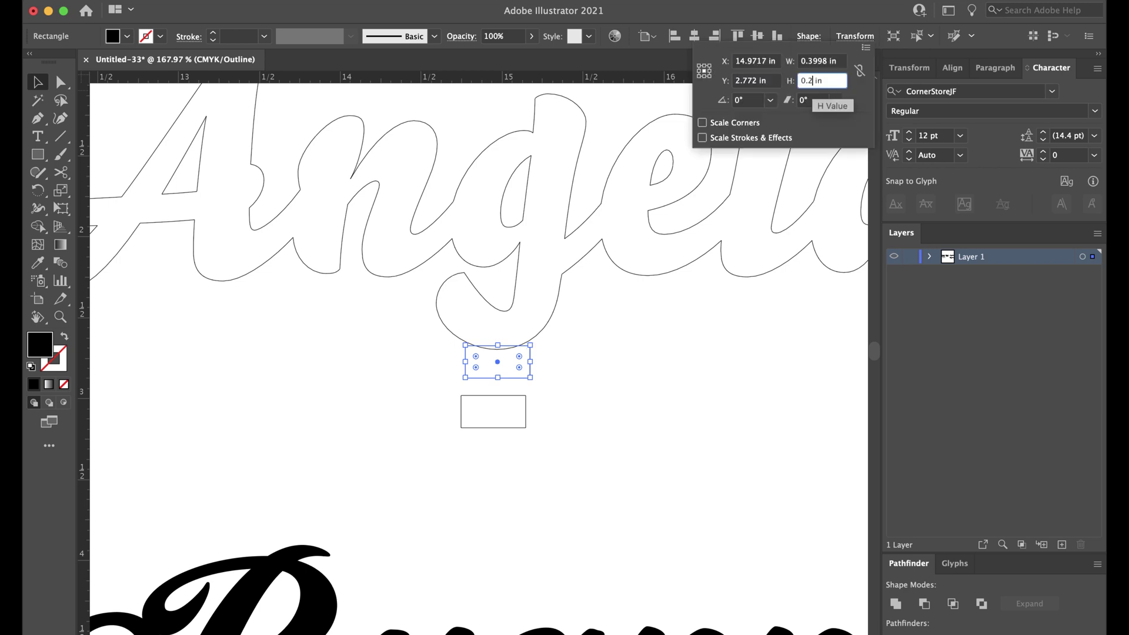
type("1")
key("Return")
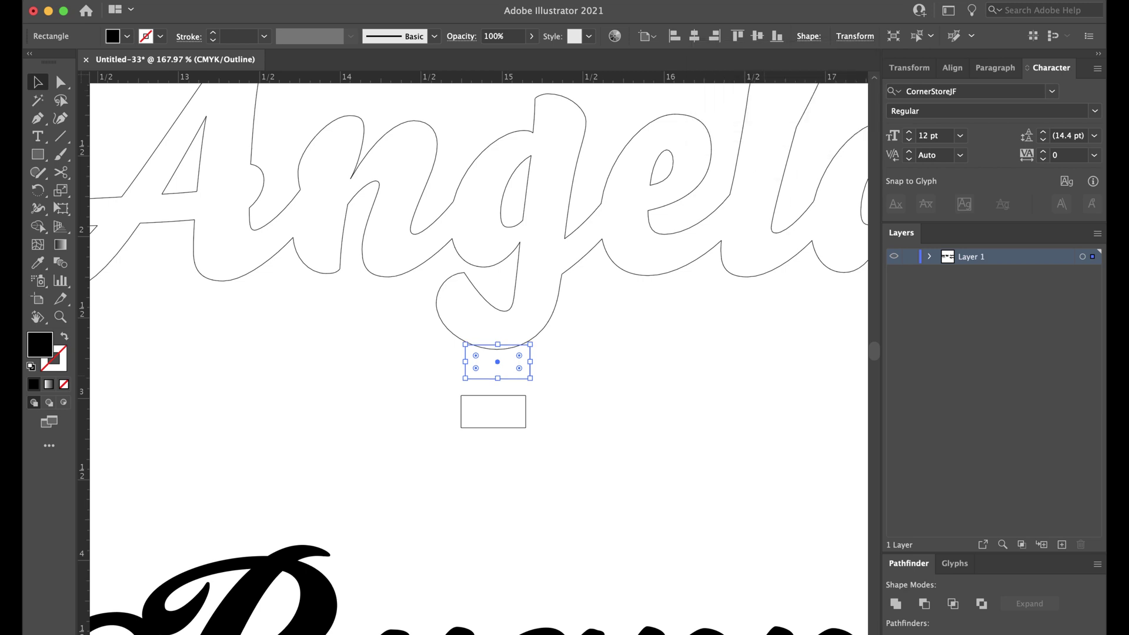
key("Down")
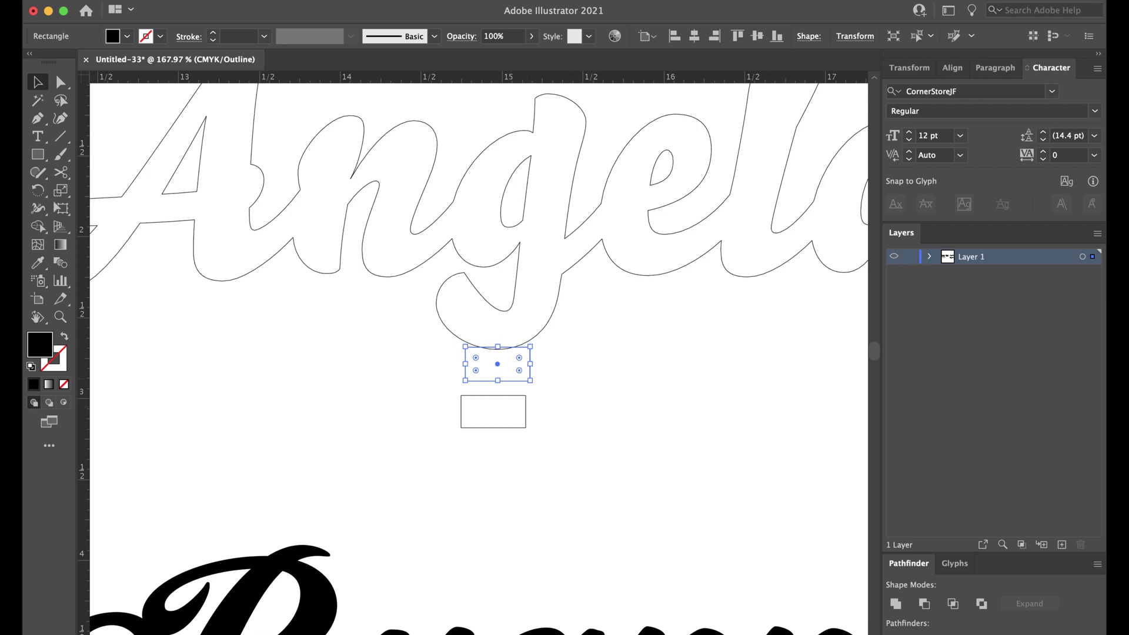
key("Up")
scroll(462, 387, "up", 5)
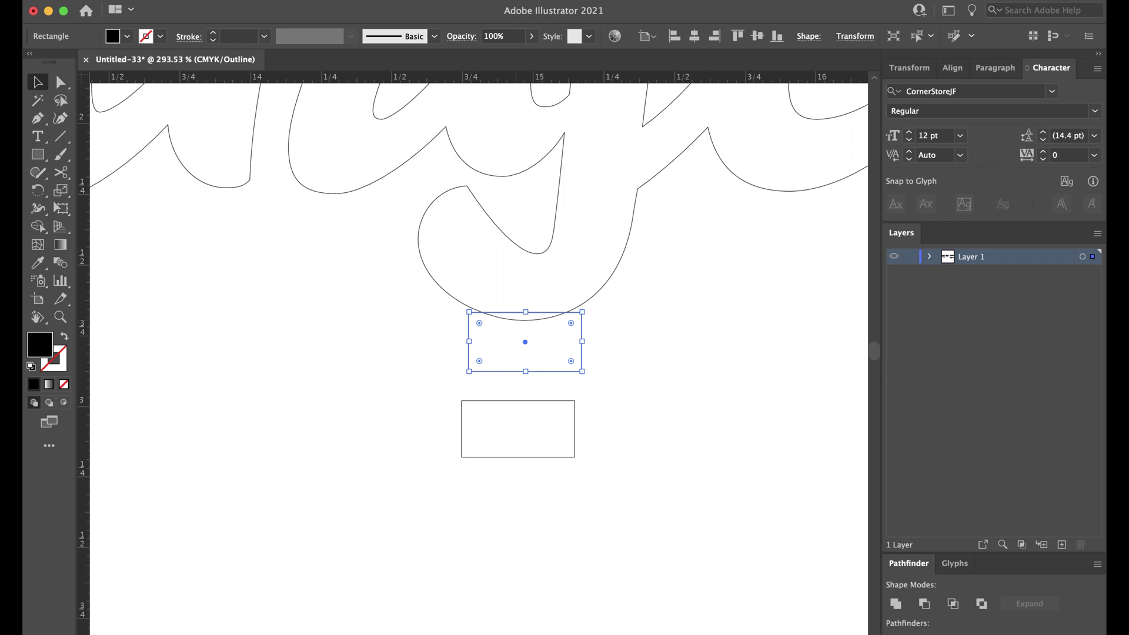
key("super+shift+a")
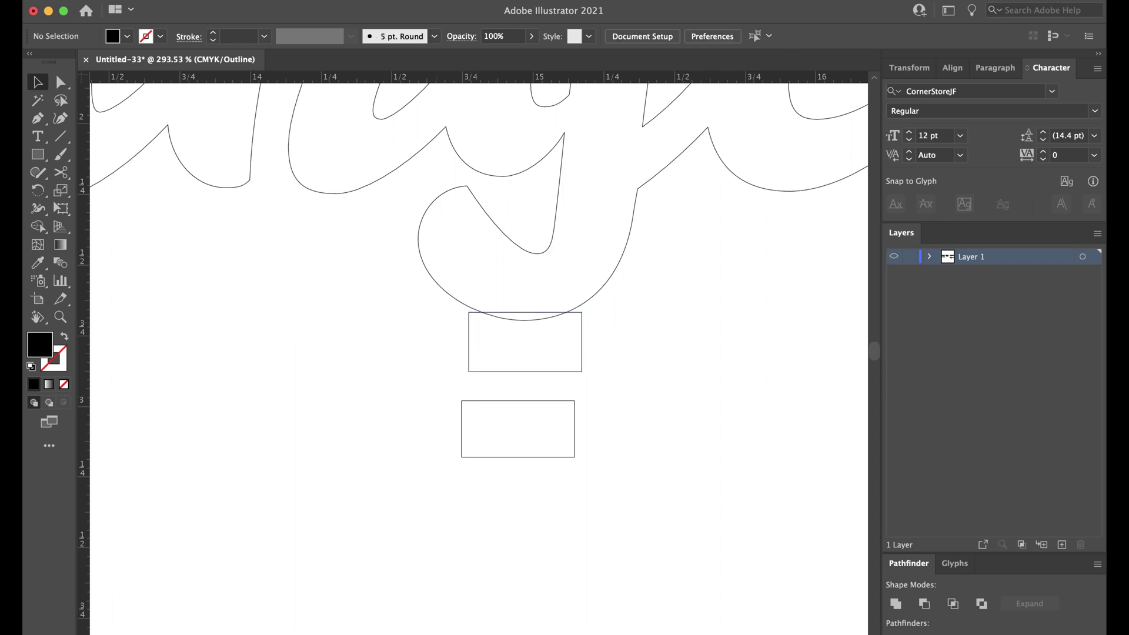
Move the slot rectangle farther down and unite the tab with the script name above it.
left_click_drag(486, 397, 504, 555)
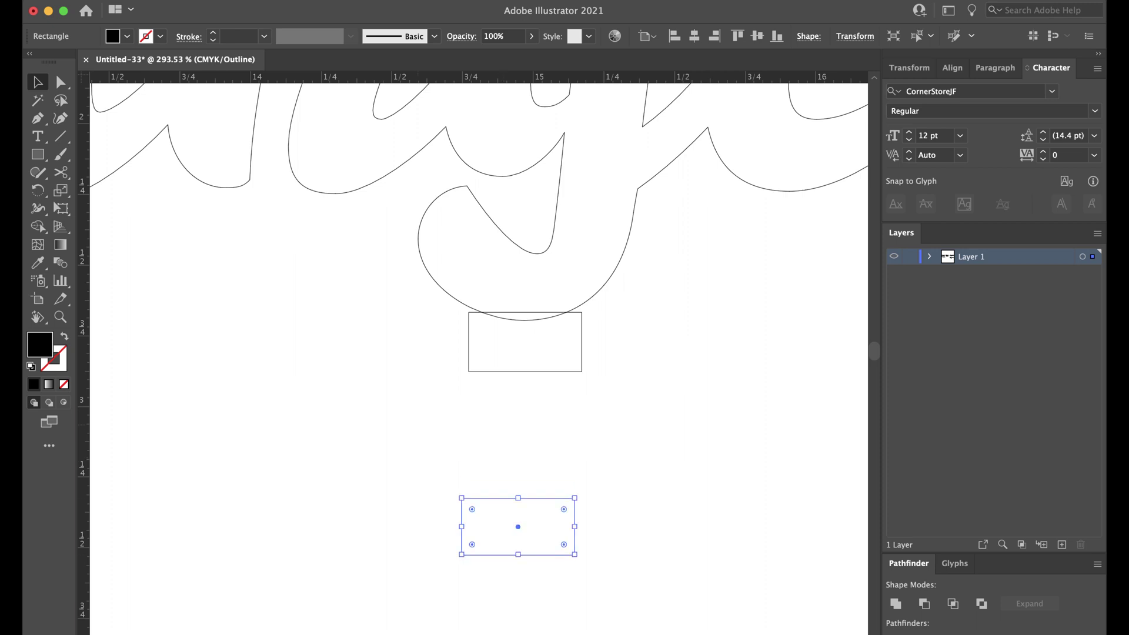
key("super+shift+a")
left_click_drag(533, 424, 435, 267)
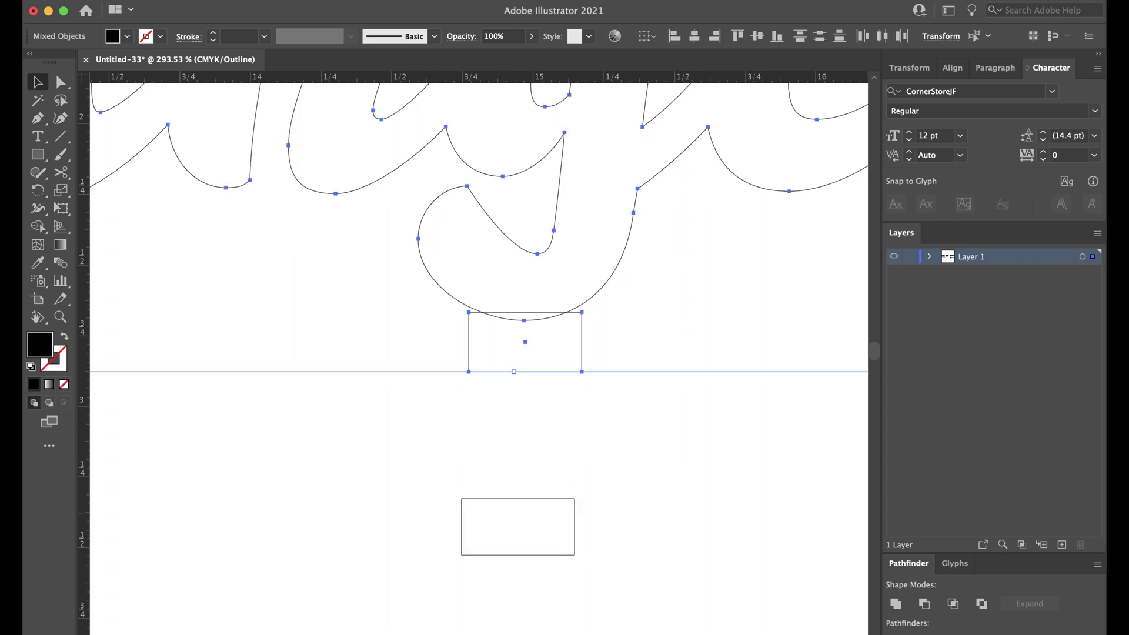
left_click(896, 604)
scroll(649, 448, "down", 3)
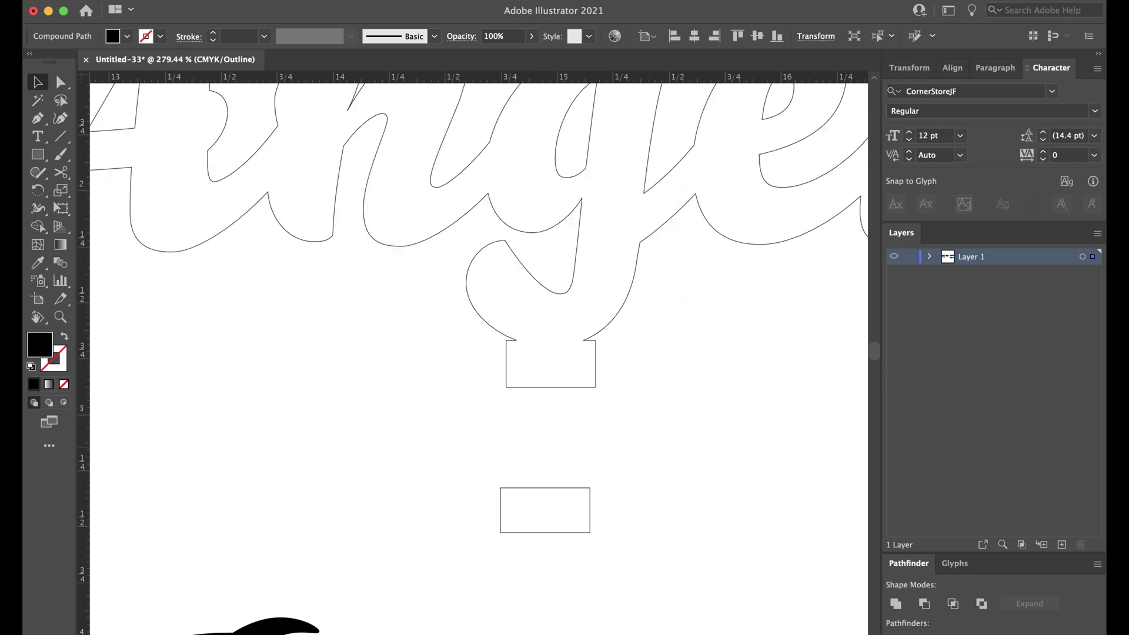
scroll(648, 447, "down", 5)
left_click(648, 446)
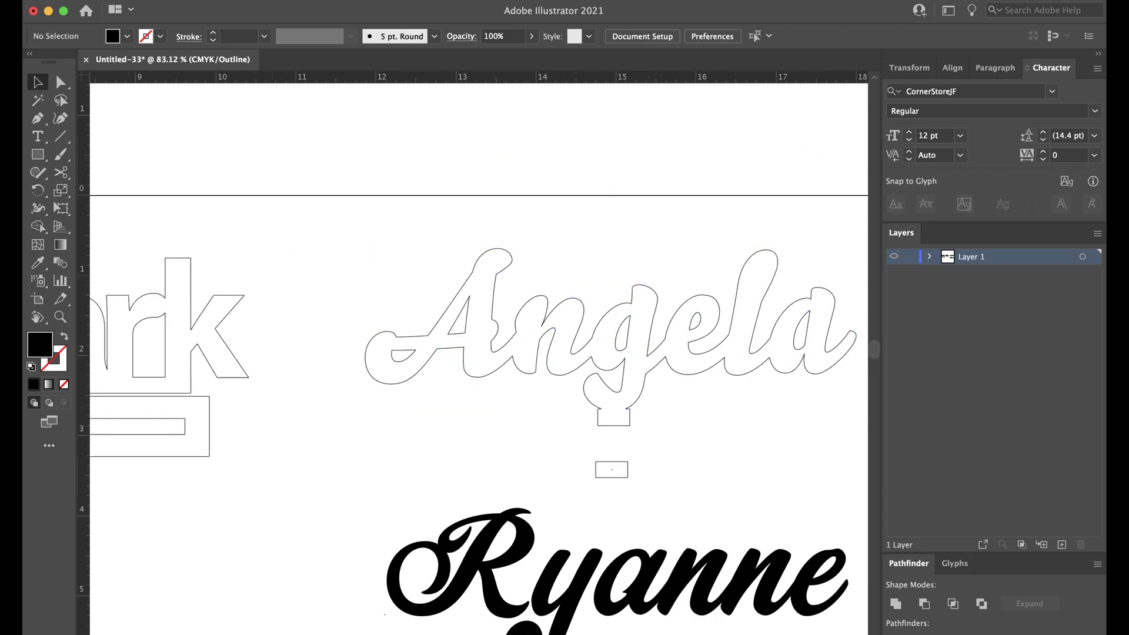
Draw a base rectangle about 2.4 in wide and 0.7 in high around the slot, roughly centred on it.
left_click(37, 155)
left_click_drag(519, 449, 712, 503)
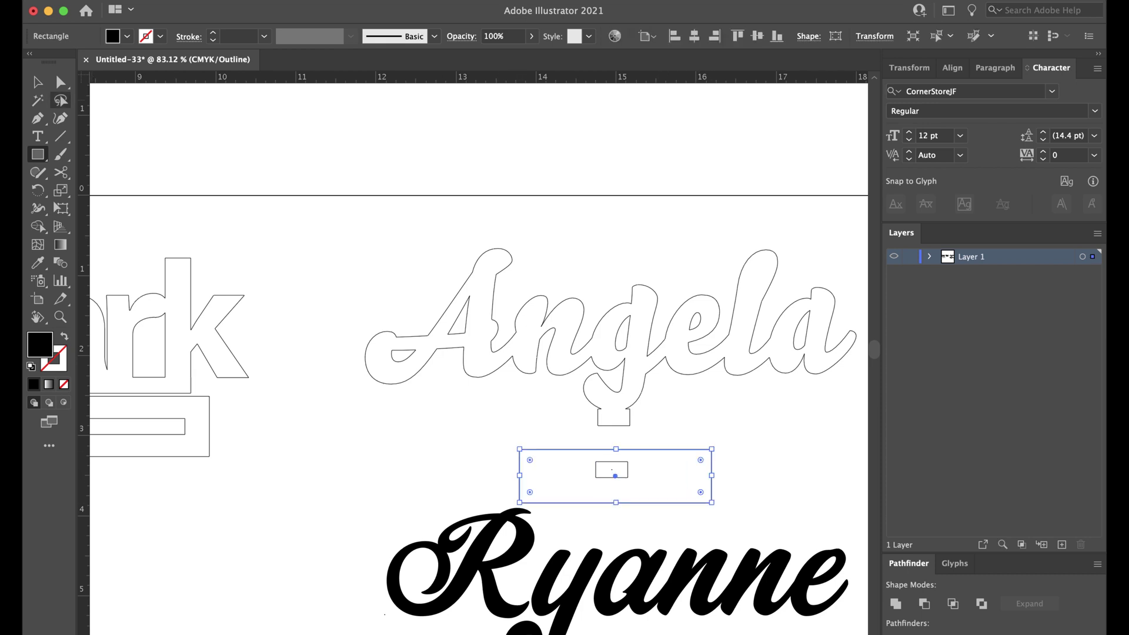
left_click(38, 82)
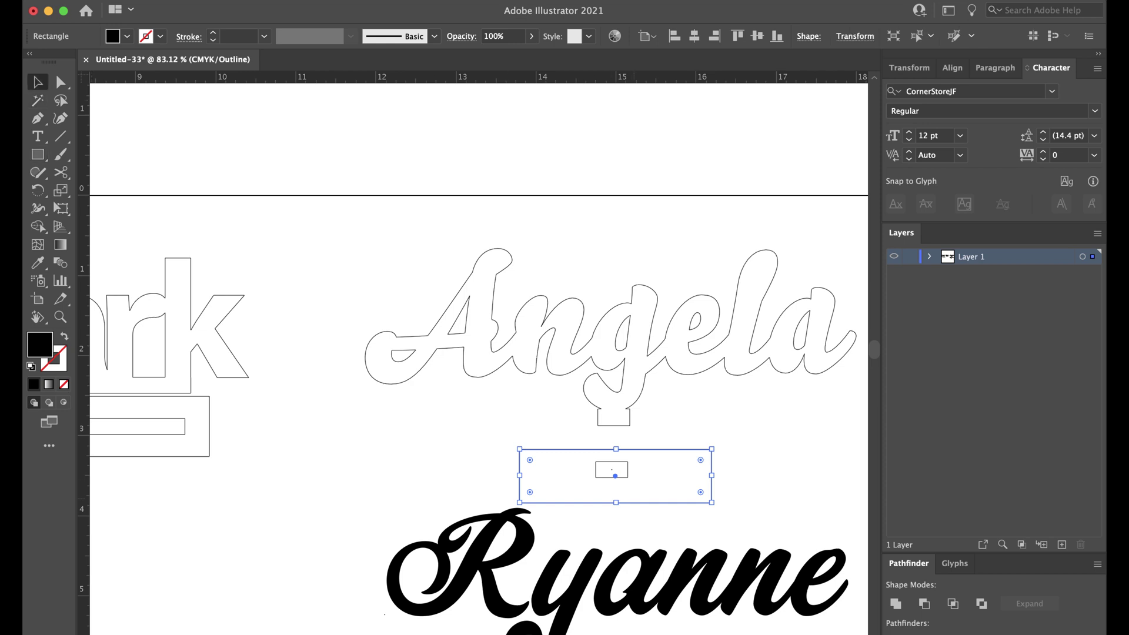
left_click_drag(637, 503, 635, 497)
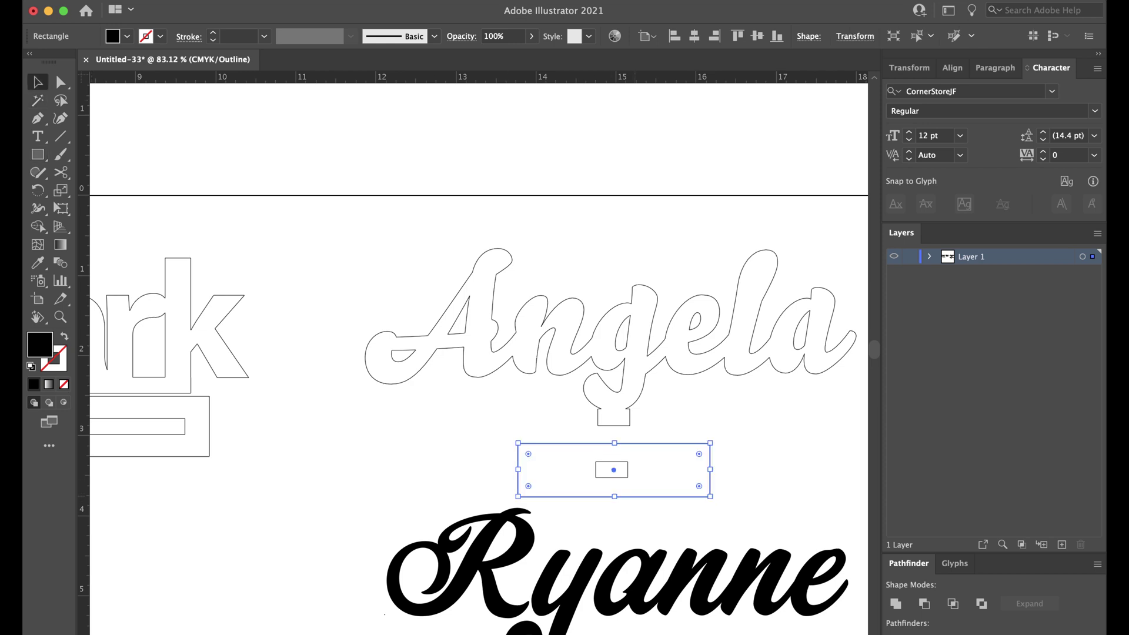
Align the base rectangle and the slot to each other's horizontal and vertical centres.
left_click(484, 445)
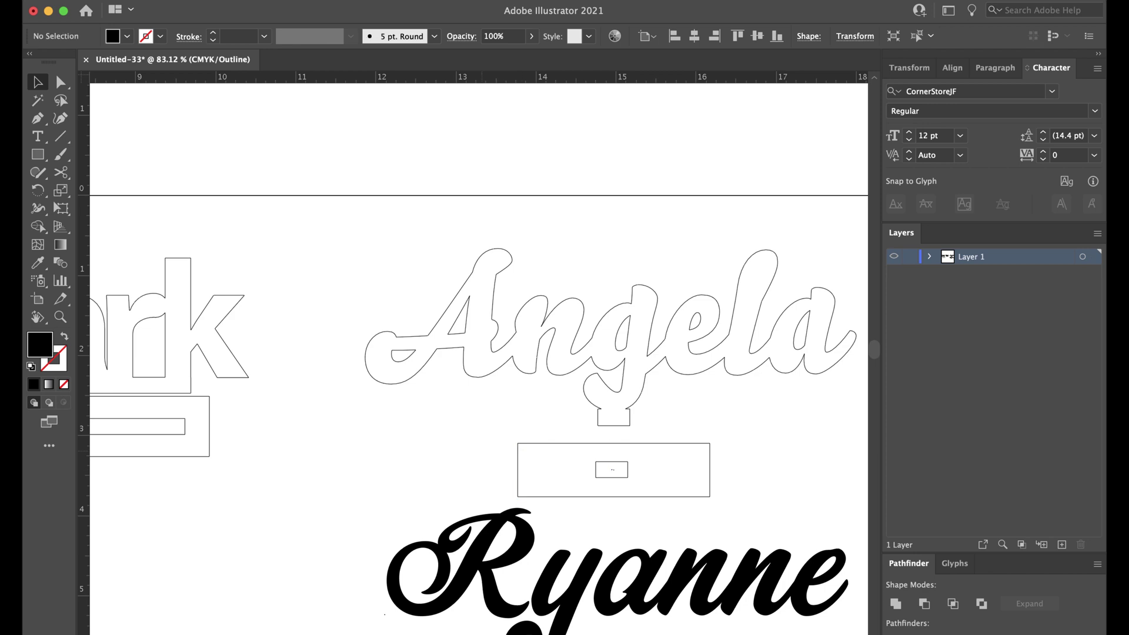
left_click_drag(485, 445, 703, 479)
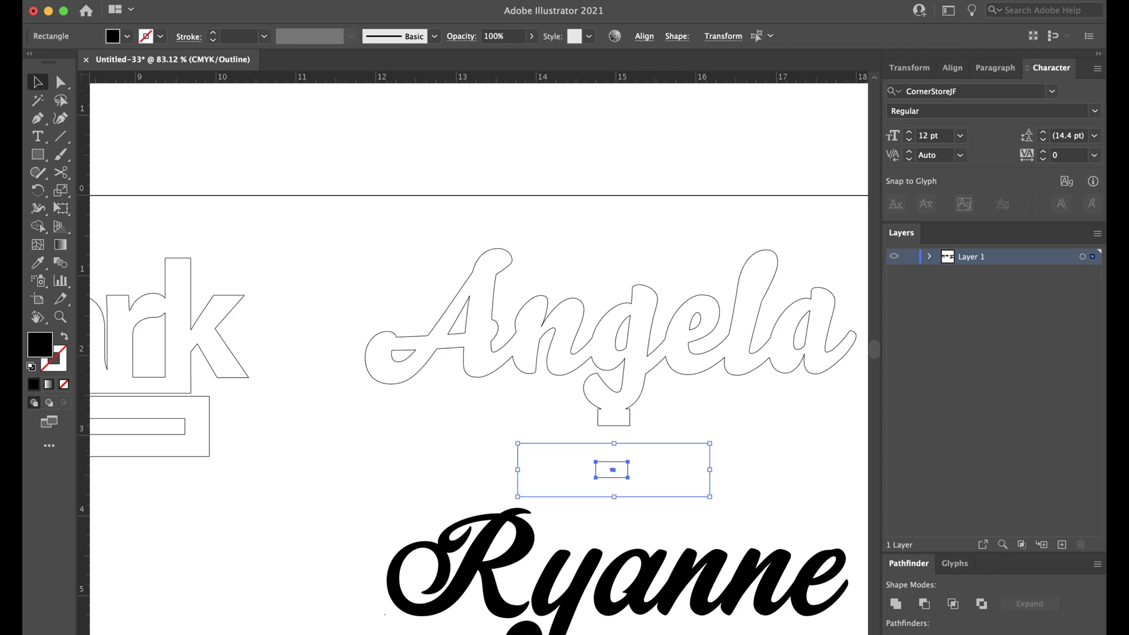
left_click(645, 36)
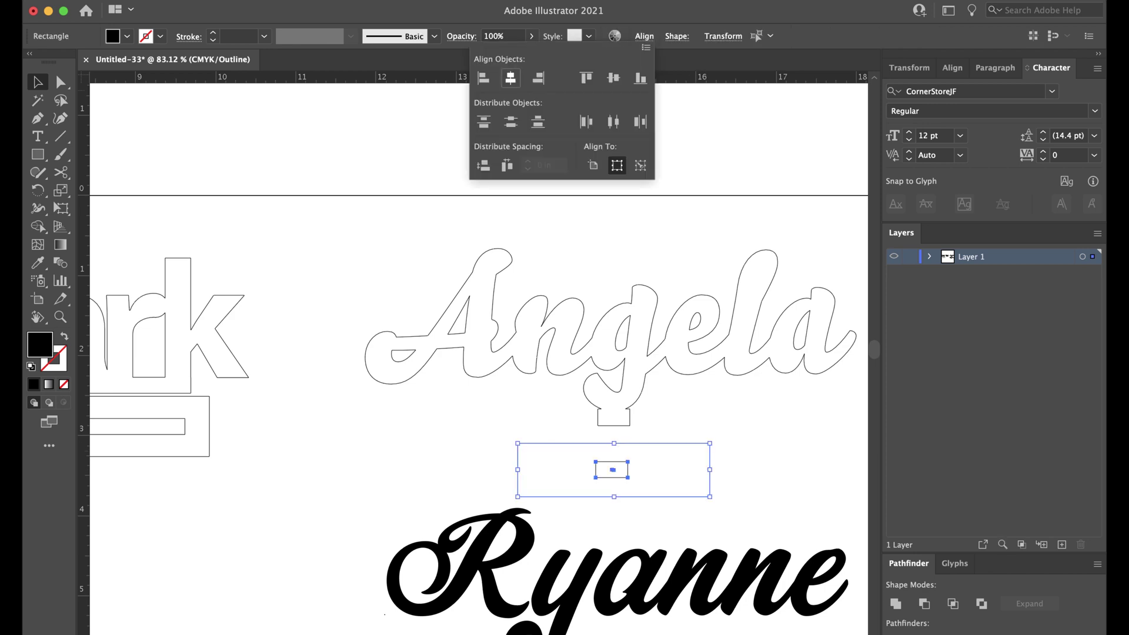
left_click(511, 78)
left_click(613, 79)
left_click(484, 429)
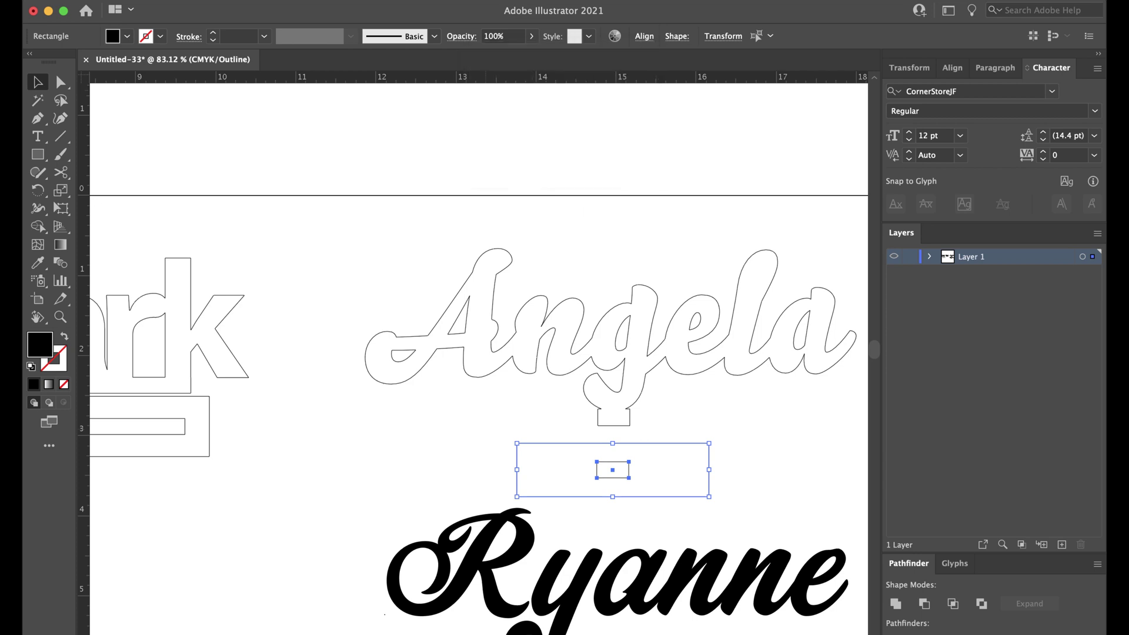
Combine the base and slot into a compound path and move it beside the tab, under the end of the name.
left_click_drag(484, 429, 698, 477)
key("super+8")
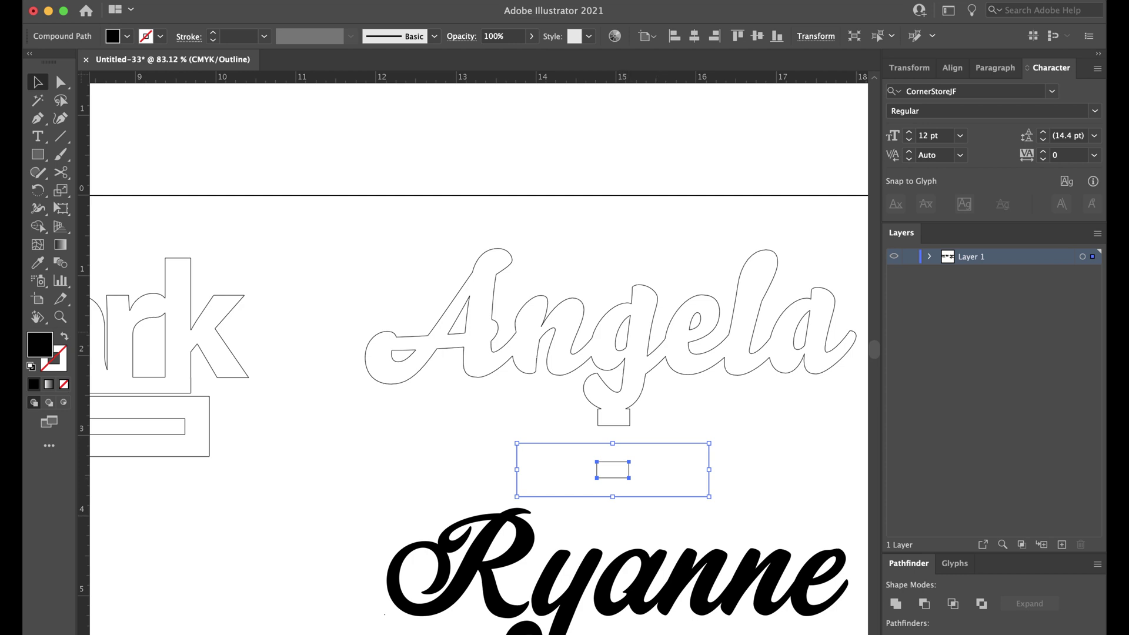
left_click(929, 256)
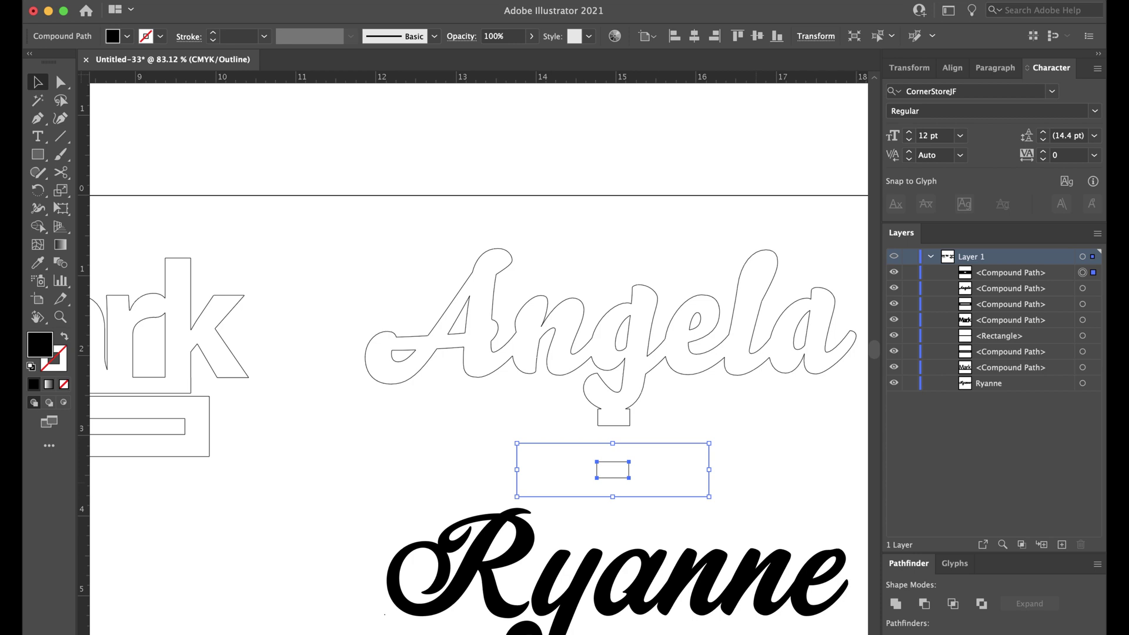
left_click(757, 483)
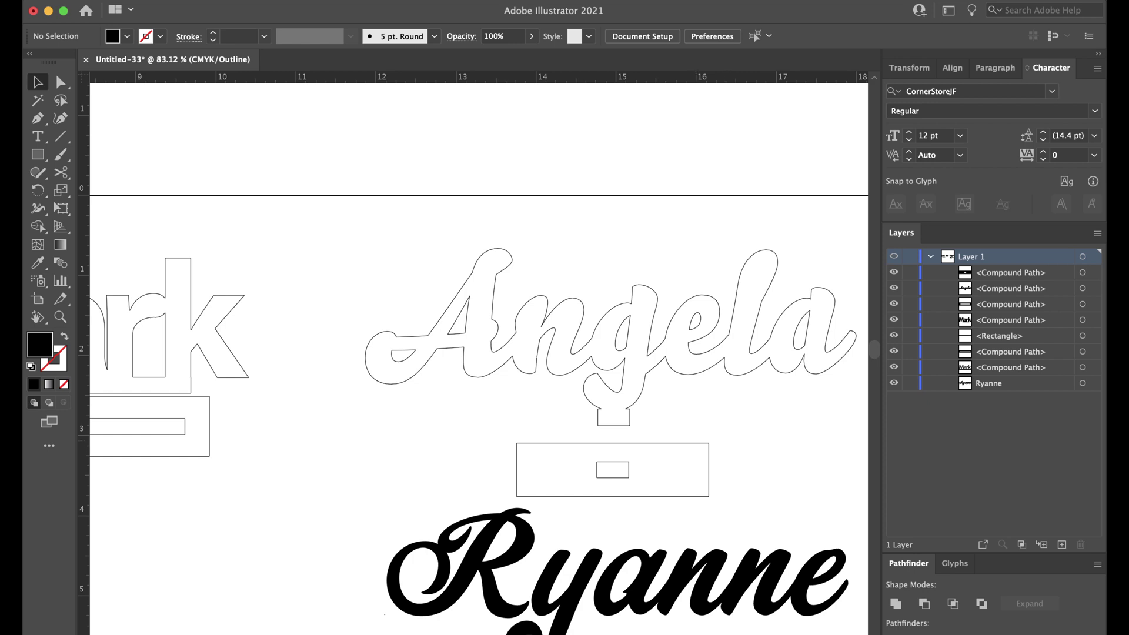
left_click_drag(694, 443, 842, 397)
scroll(841, 398, "down", 3)
scroll(842, 398, "right", 3)
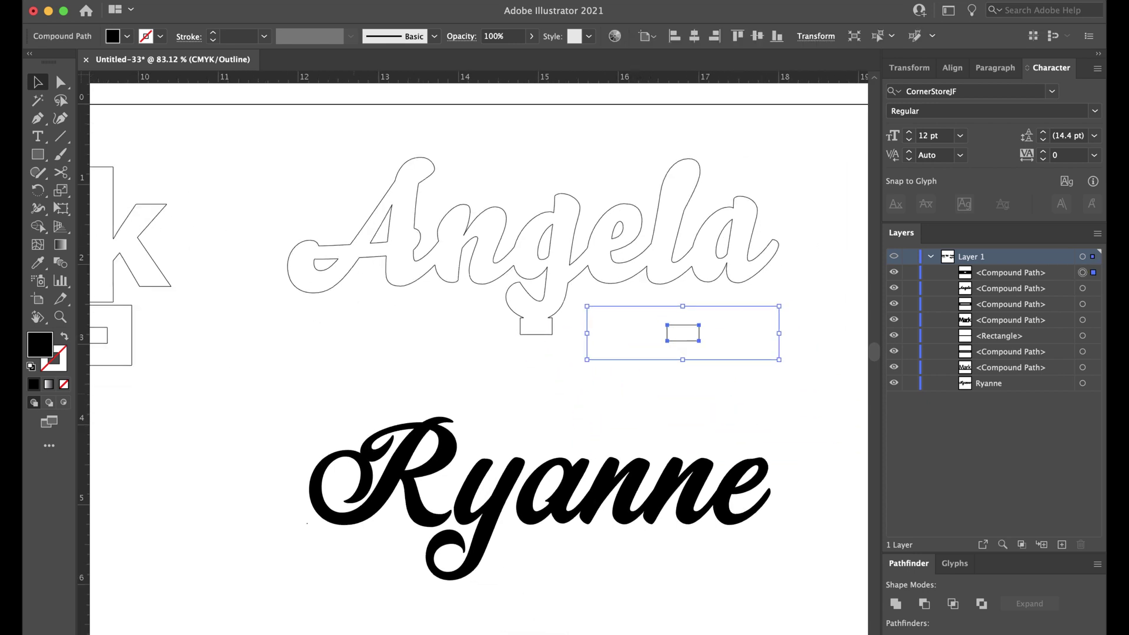
Convert the filled script name below to outlines and ungroup it into separate letters.
left_click(591, 511)
right_click(385, 486)
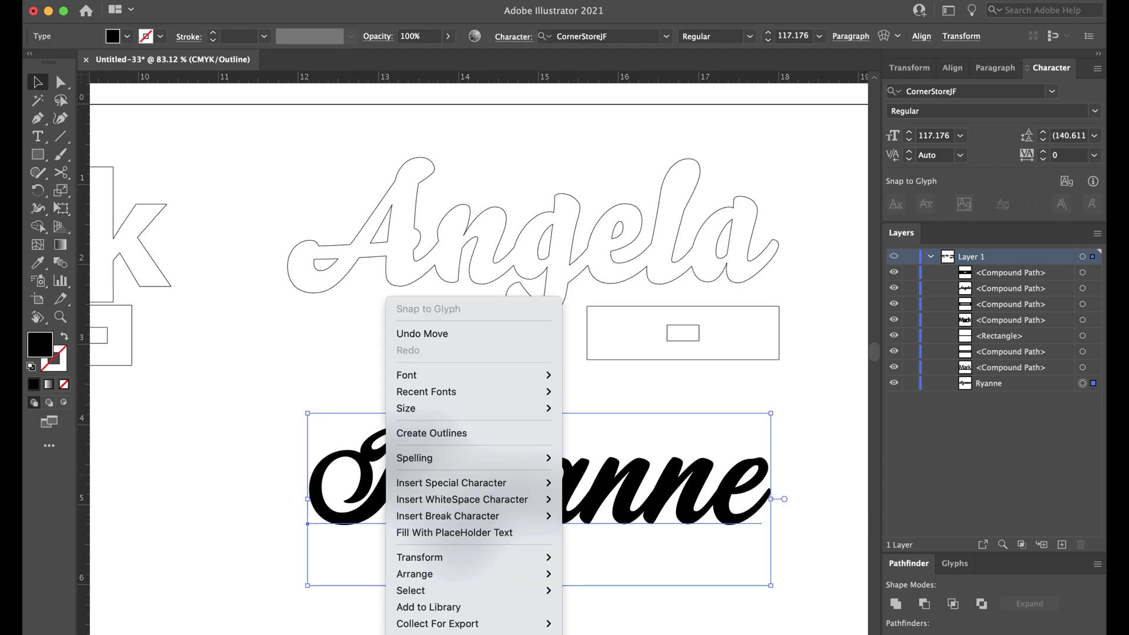
left_click(432, 433)
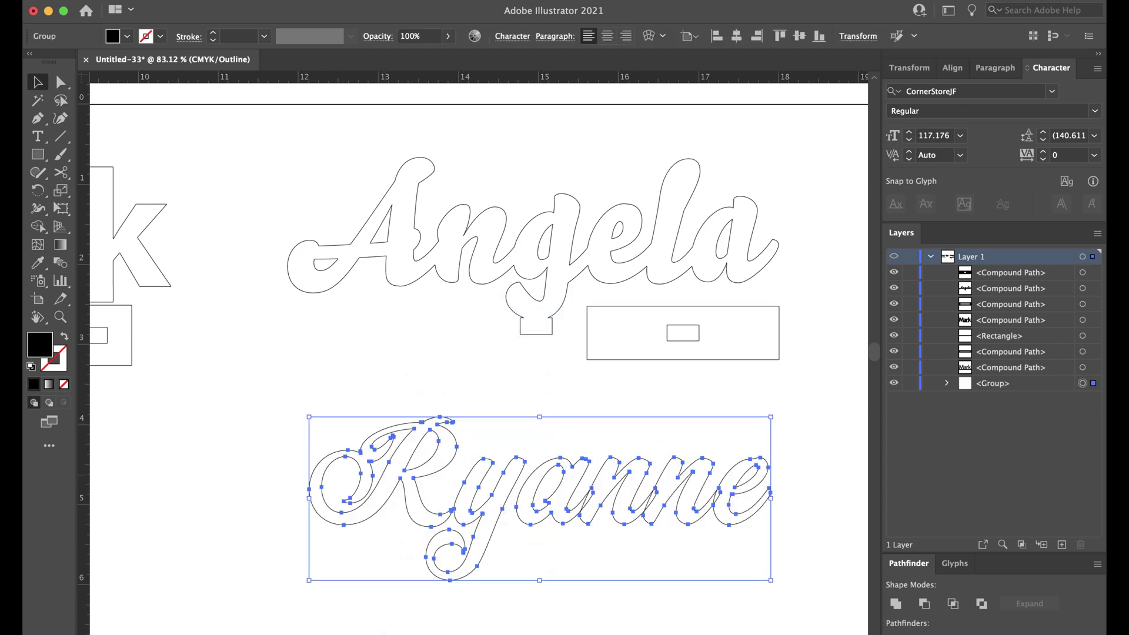
left_click(412, 382)
scroll(422, 483, "up", 3)
scroll(420, 484, "right", 3)
scroll(419, 484, "down", 1)
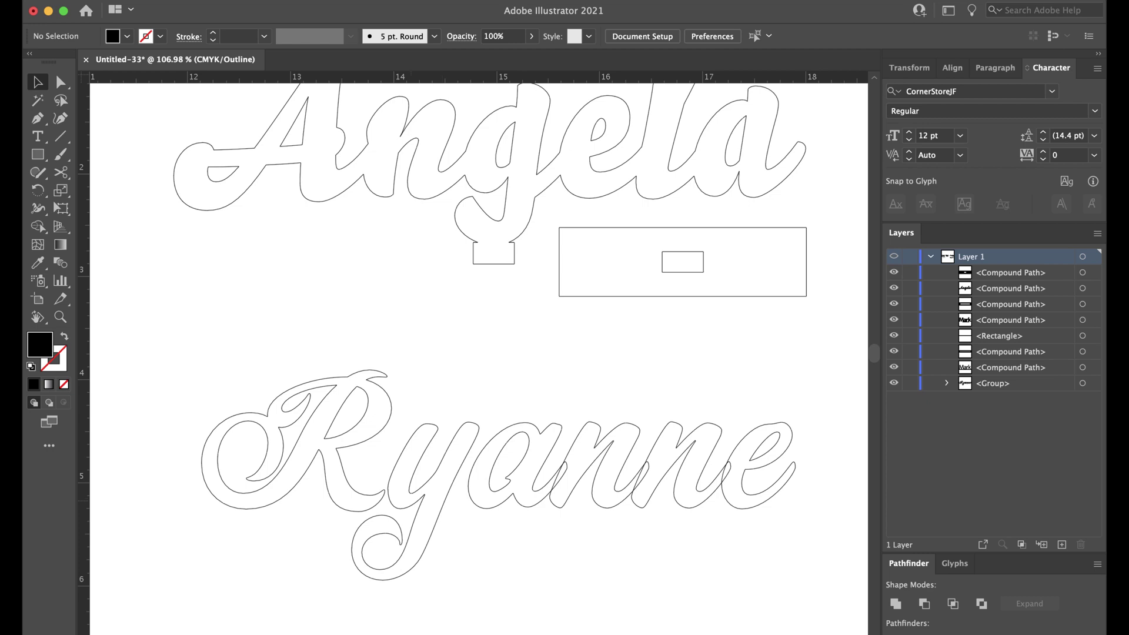
left_click(403, 508)
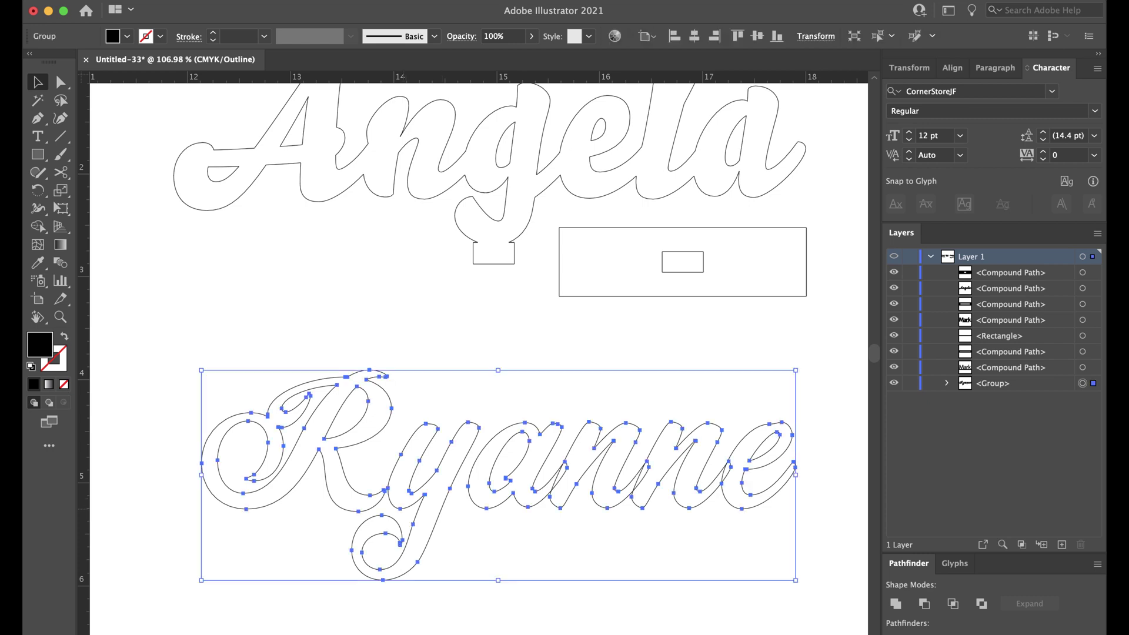
right_click(401, 369)
left_click(432, 507)
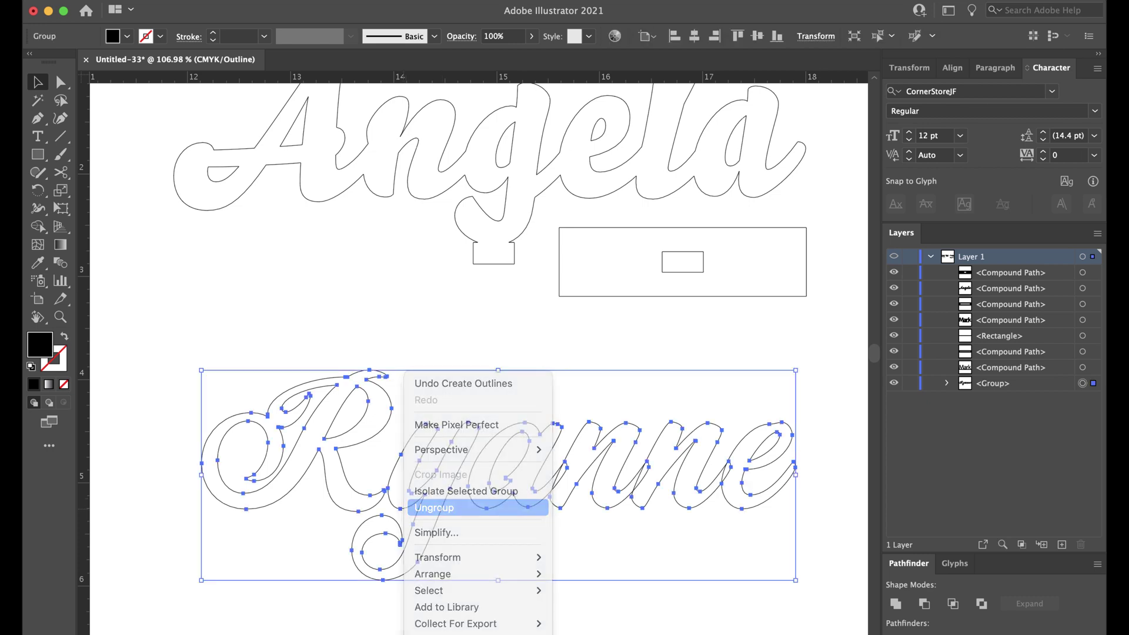
left_click(155, 508)
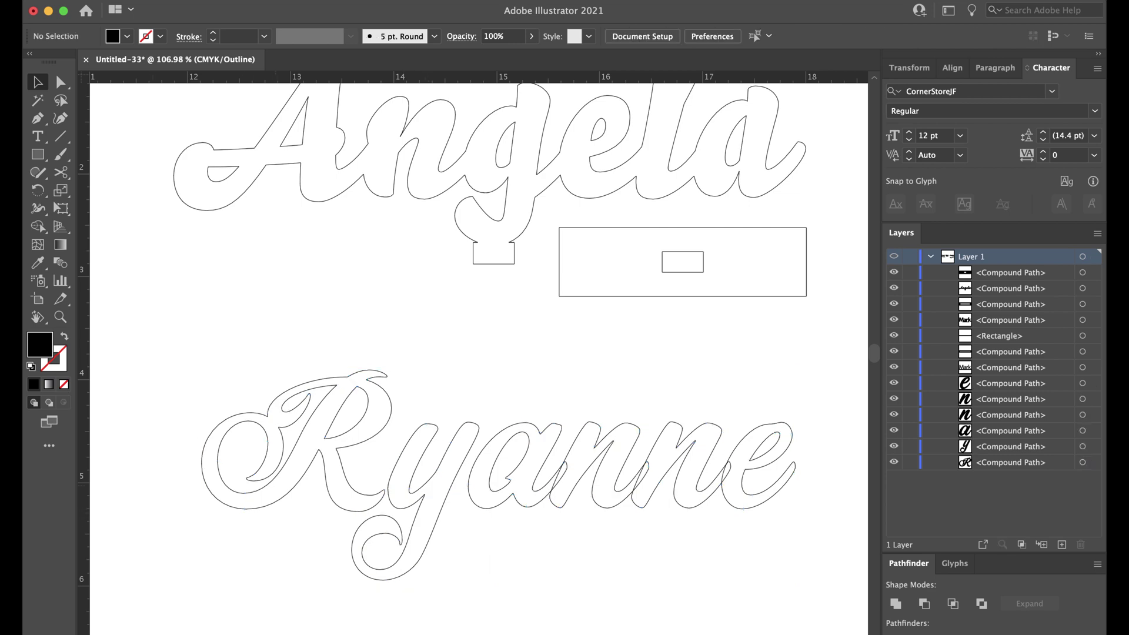
Nudge the capital R of the lower script name about 0.1 in to the right so it overlaps the y.
left_click(374, 495)
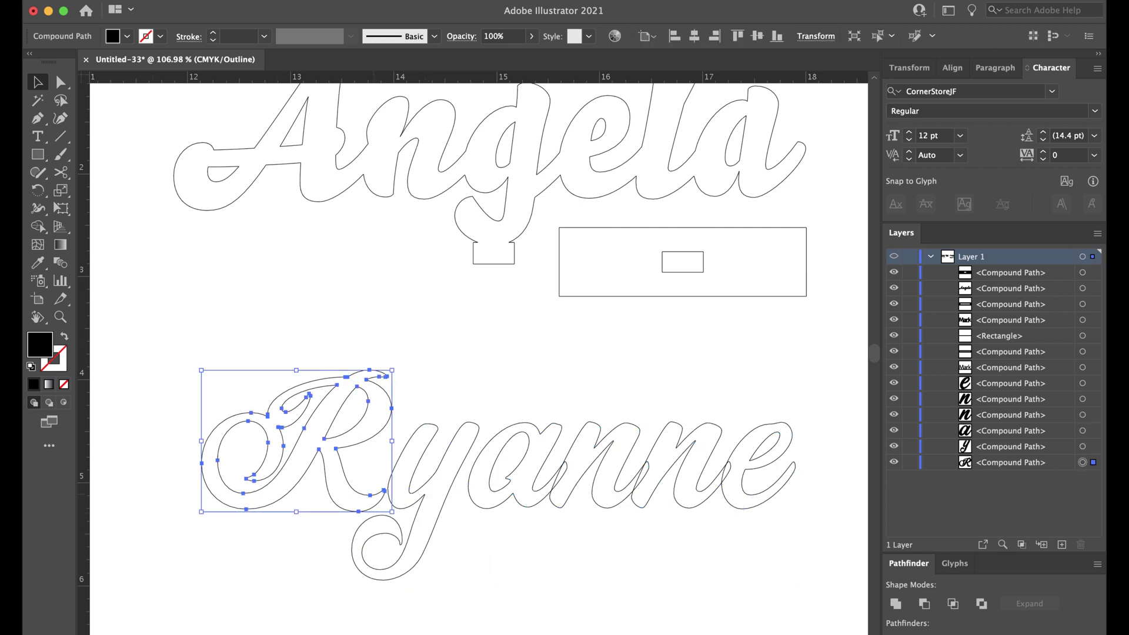
key("Right")
key("Right")
key("Right")
key("Right")
key("Right")
key("Right")
key("Right")
key("Right")
key("Right")
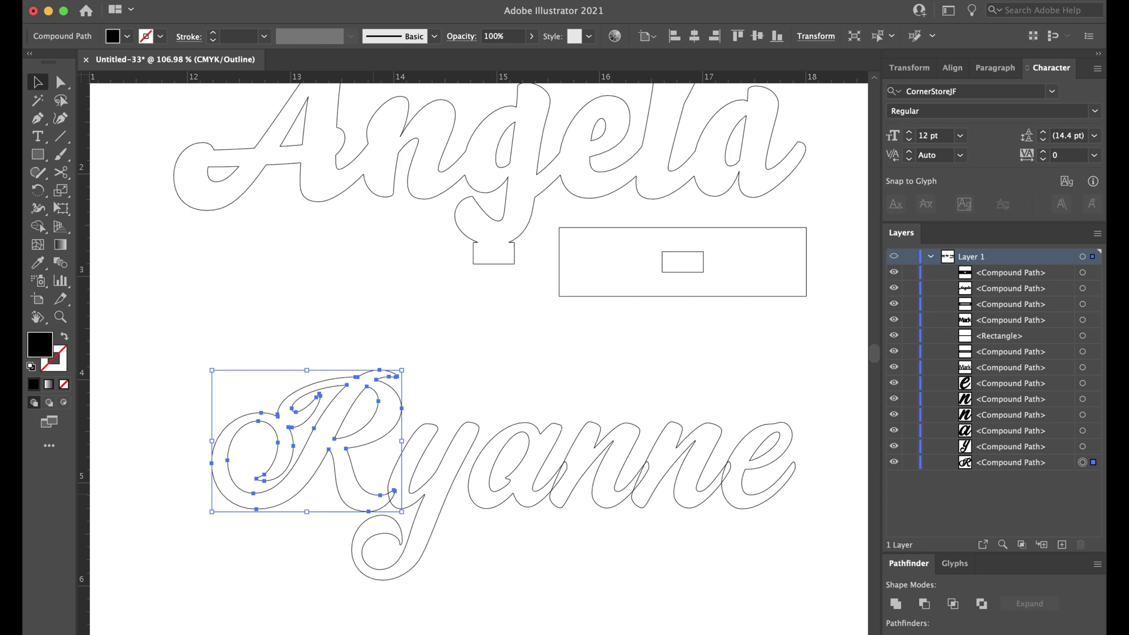
key("shift+super+a")
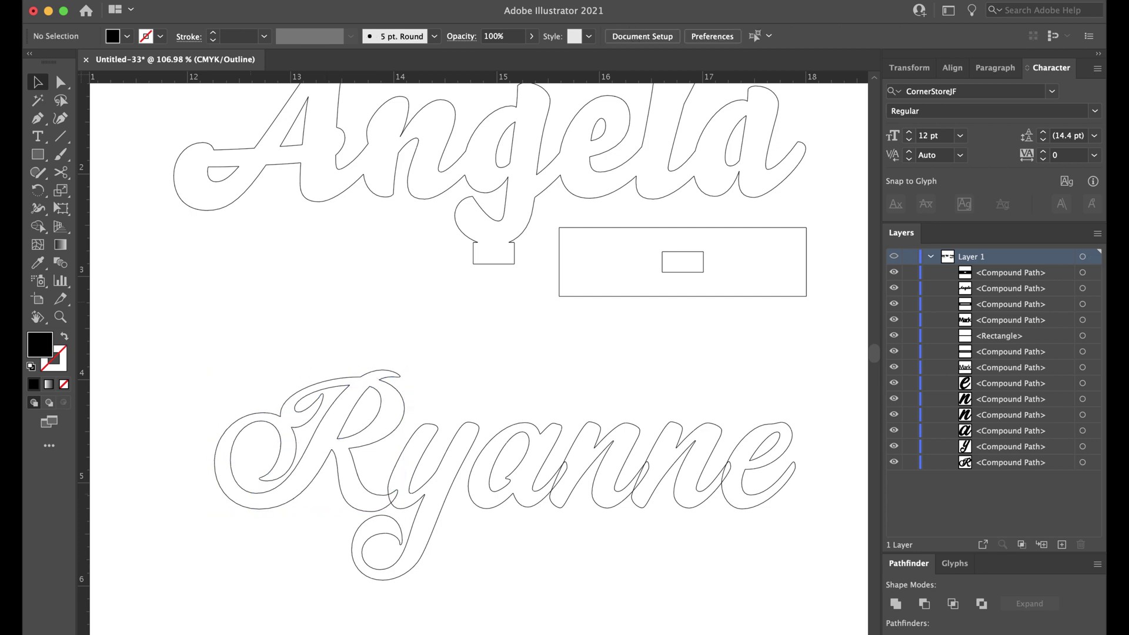
Unite the capital R and y of the lower script name, and unite its remaining four letters into a second shape.
left_click_drag(220, 351, 437, 507)
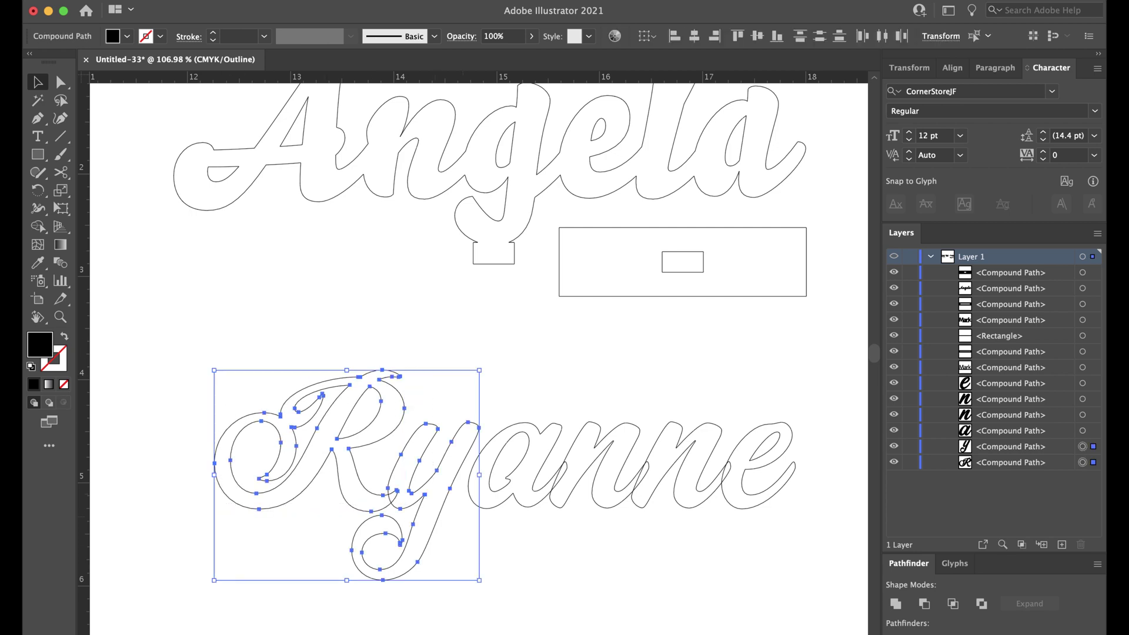
left_click(896, 604)
key("shift+super+a")
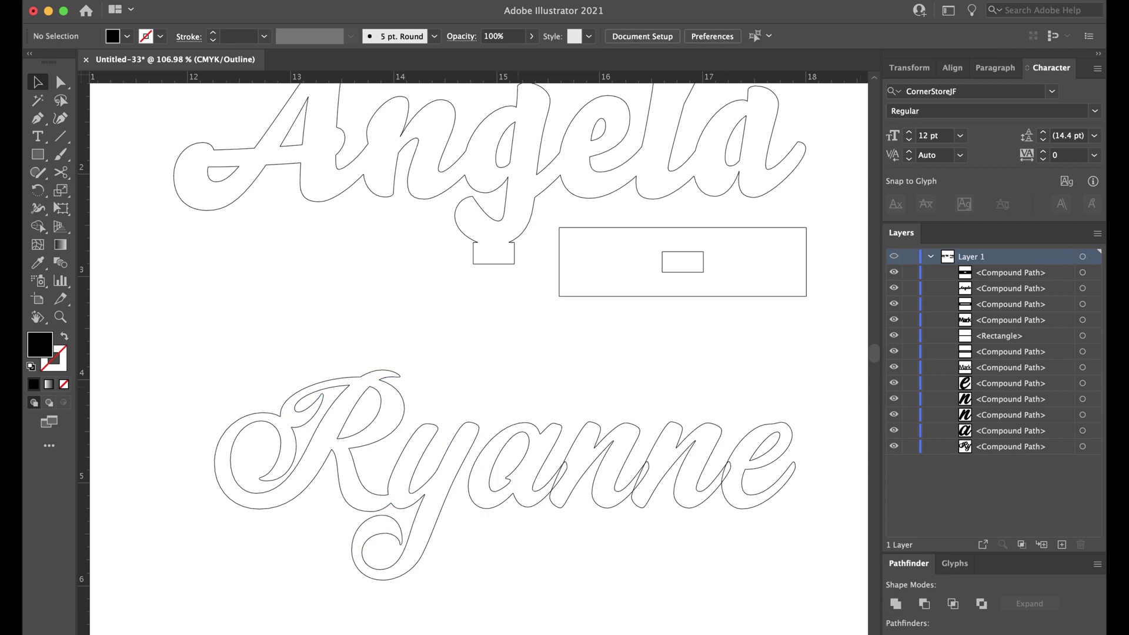
left_click_drag(517, 384, 795, 520)
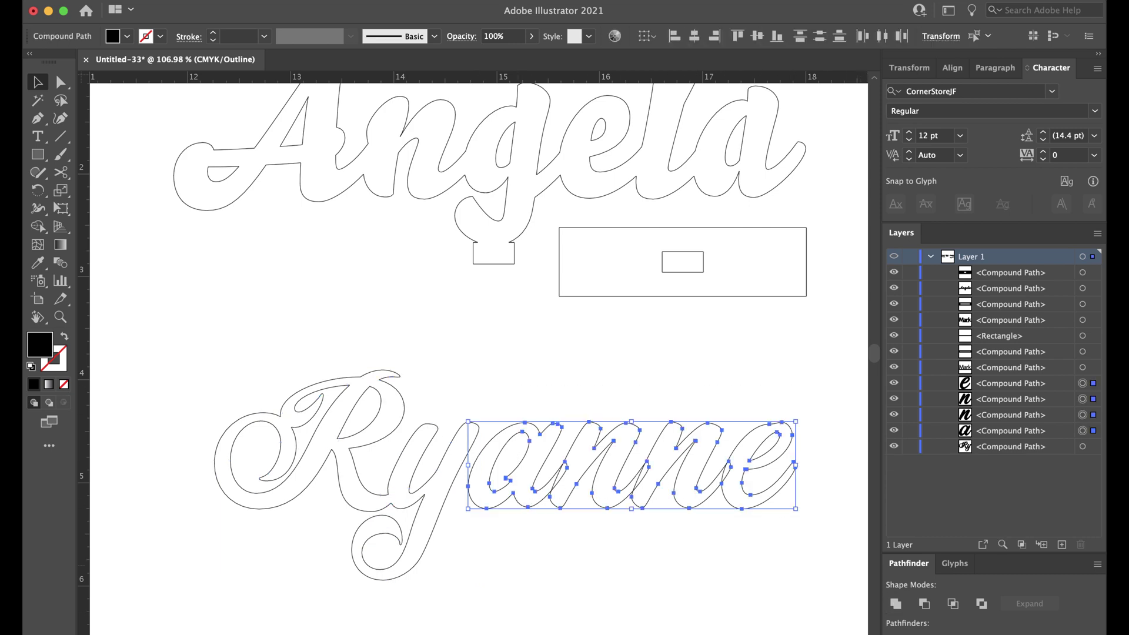
left_click(896, 604)
key("shift+super+a")
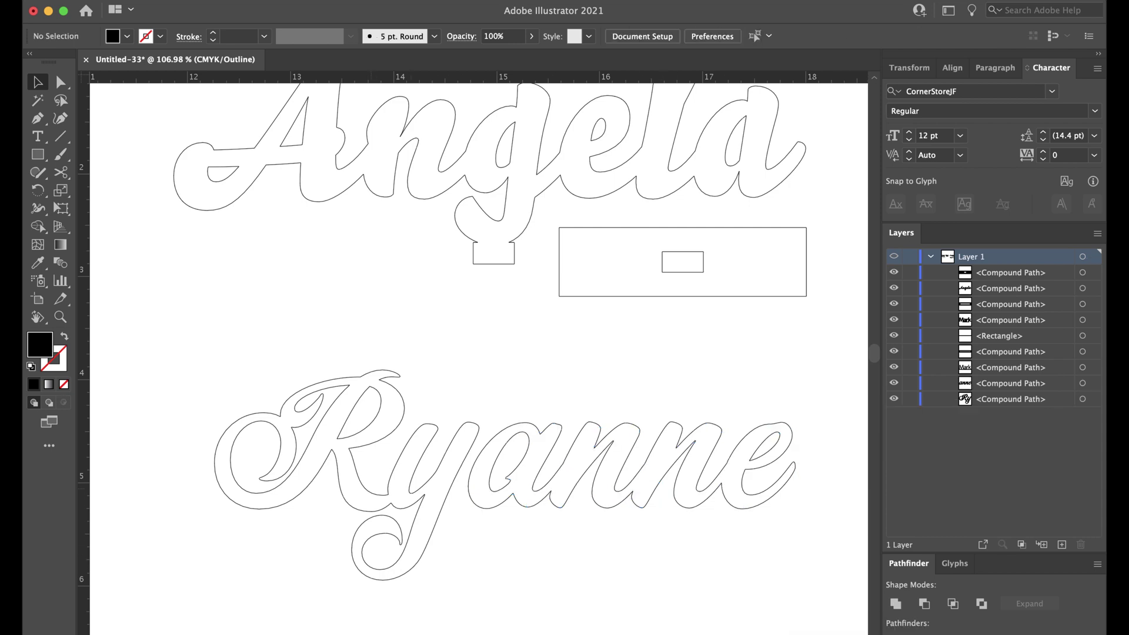
Add a closing parenthesis in CornerStoreJF above the lower name, enlarge it to about 83 pt and rotate it into an upward-opening curve.
left_click(37, 137)
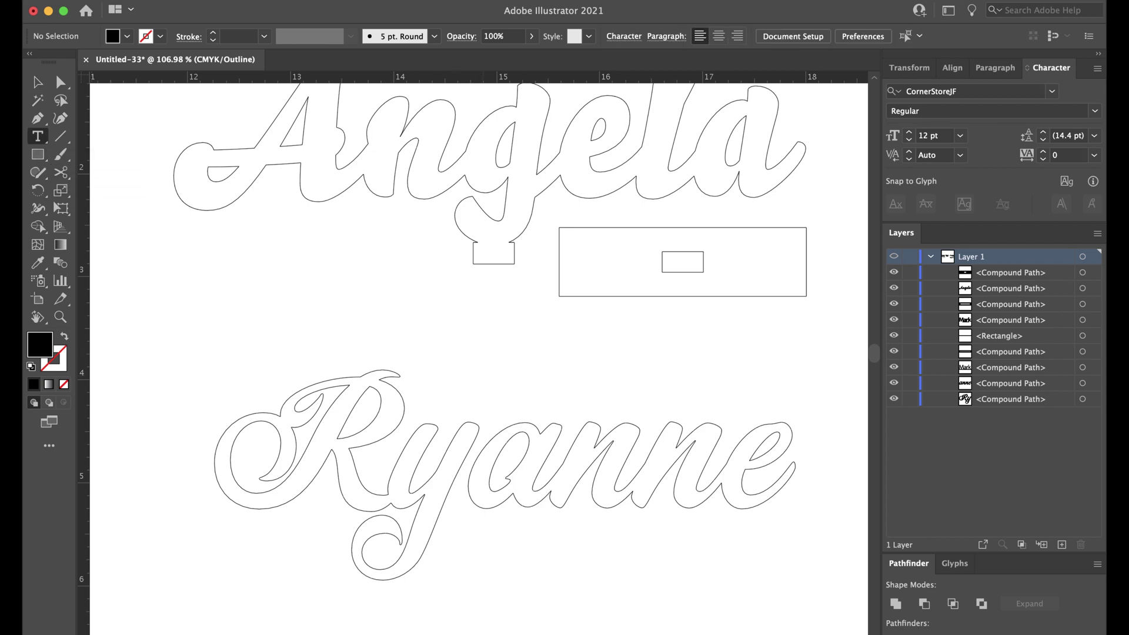
left_click(483, 377)
scroll(484, 376, "up", 5)
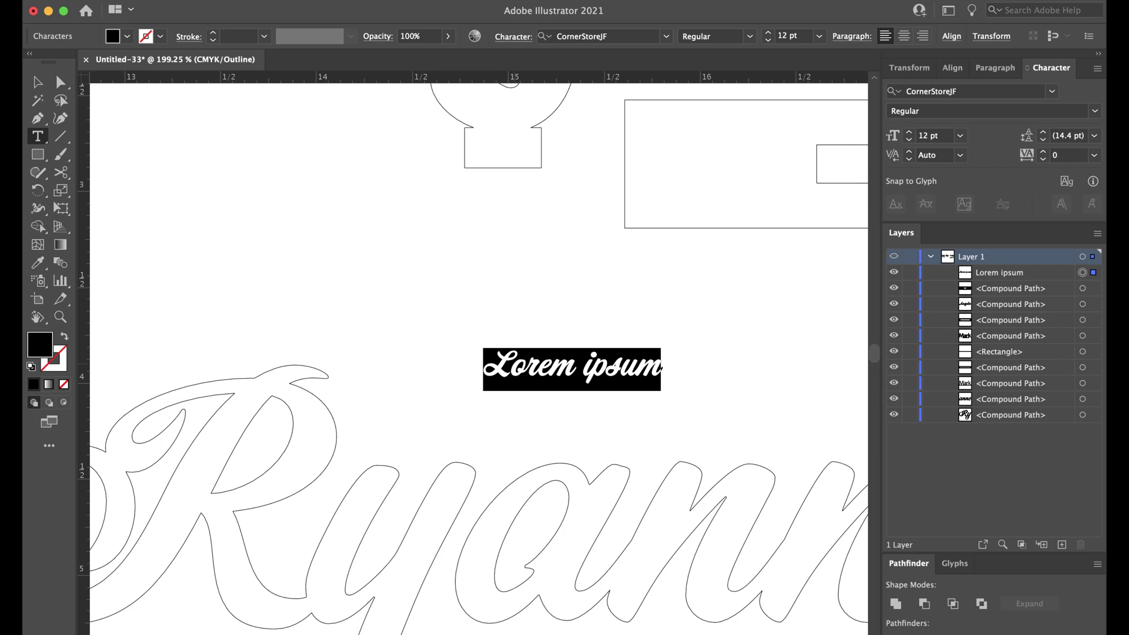
type(")")
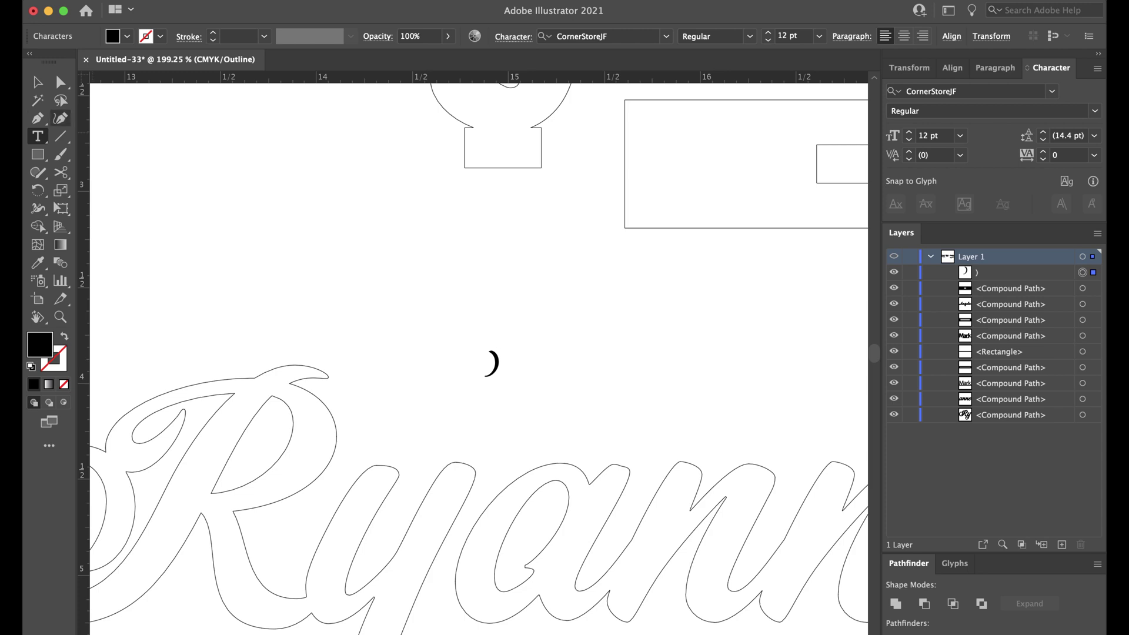
key("Escape")
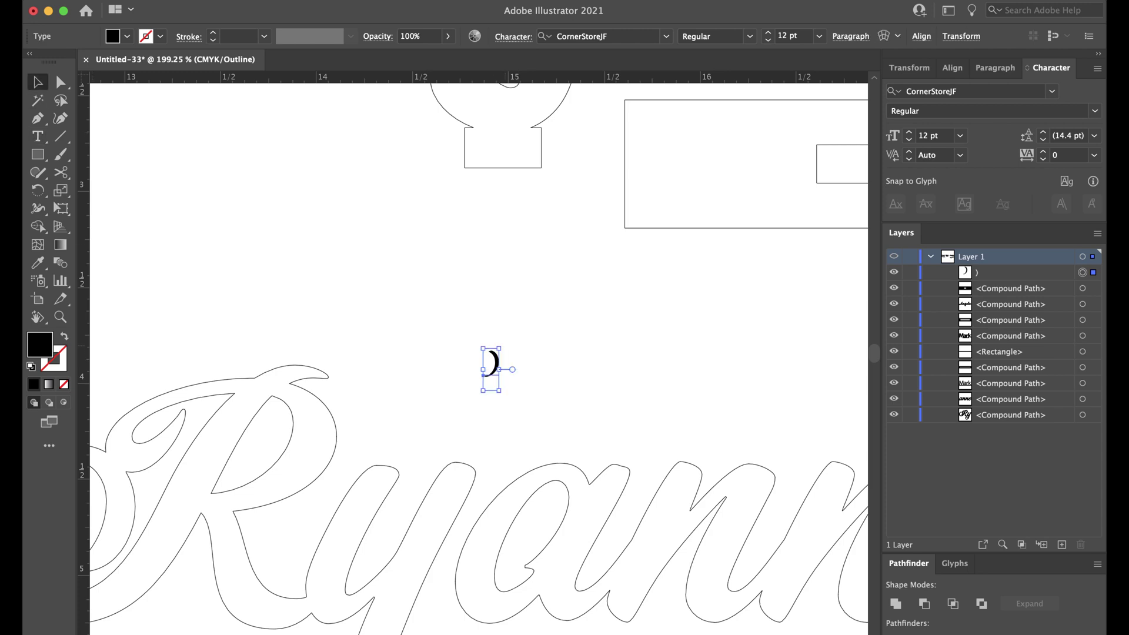
left_click_drag(503, 345, 764, 269)
left_click_drag(665, 356, 491, 425)
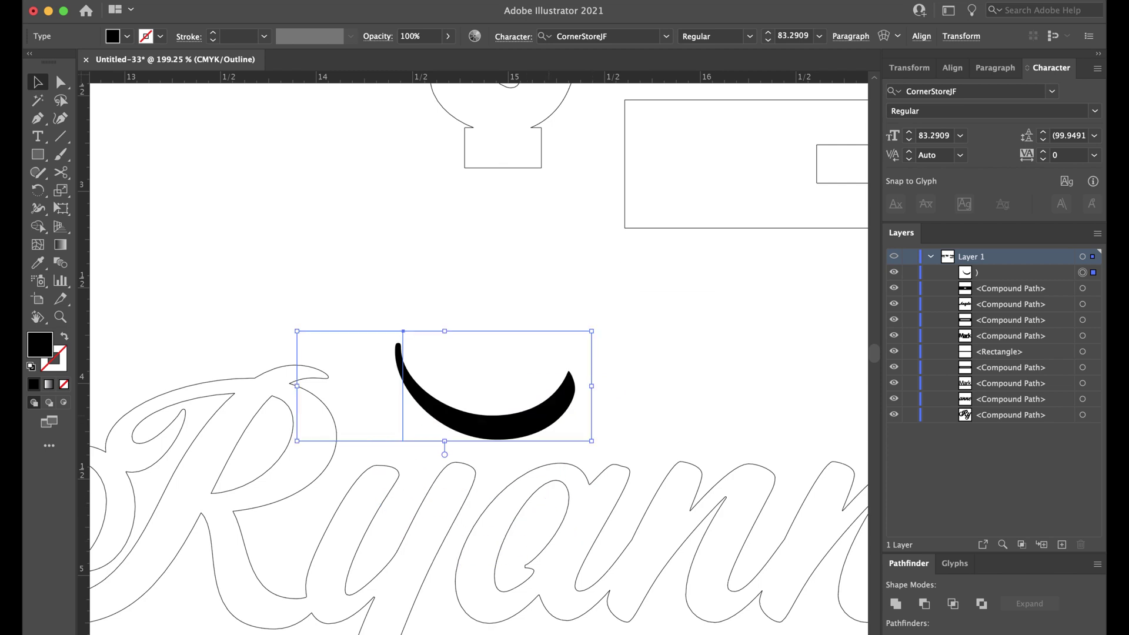
Convert the curved parenthesis to outlines and move it over the lower name so it bridges the y and the a.
right_click(549, 414)
left_click(596, 433)
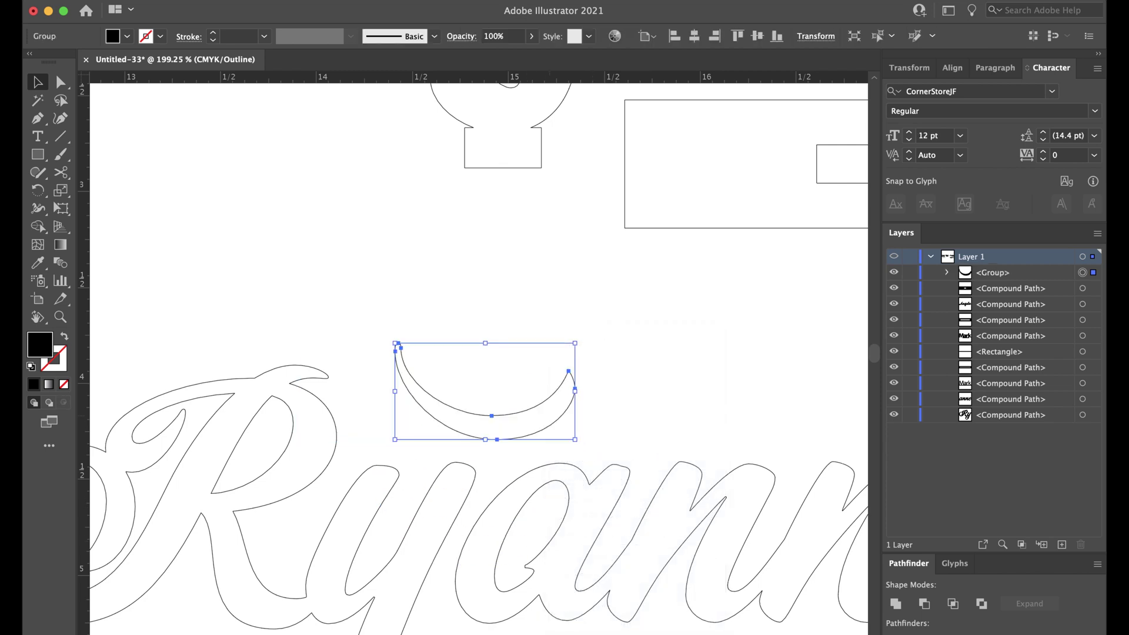
scroll(479, 359, "down", 2)
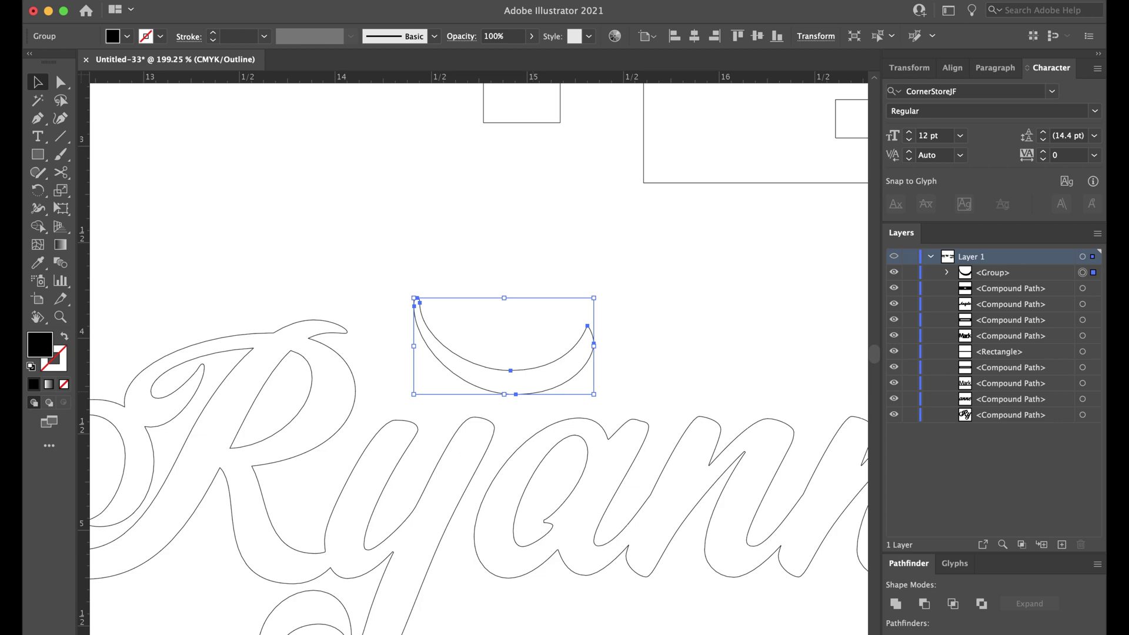
left_click_drag(533, 392, 451, 558)
Remove the three anchor points at the curve's thin end near the R and nudge the shortened connector slightly toward the a.
scroll(451, 557, "up", 5)
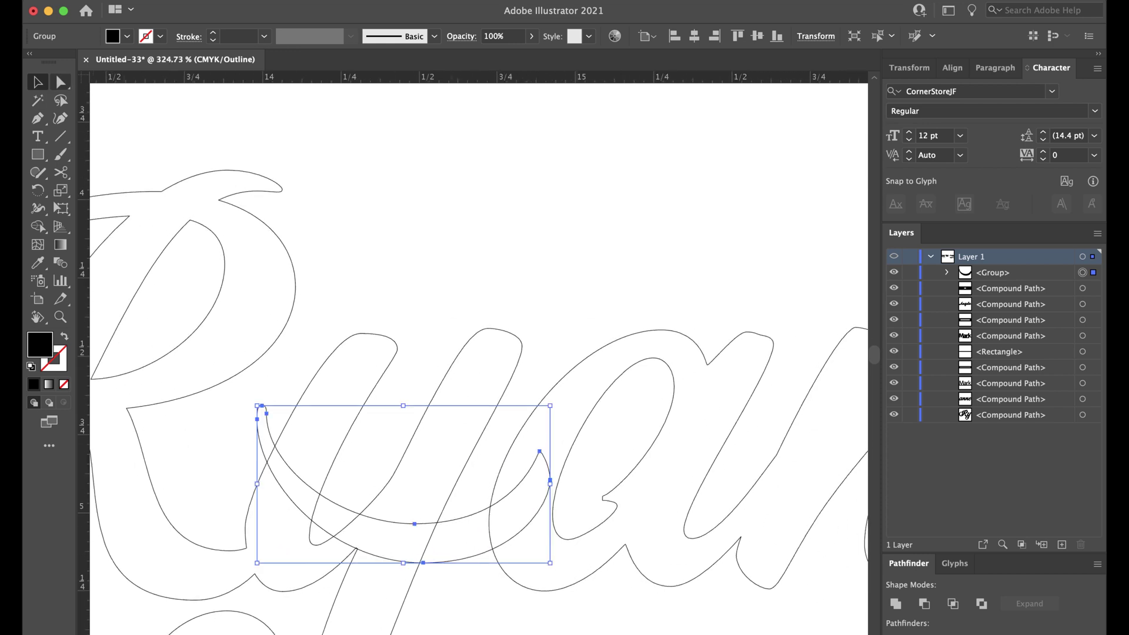
left_click(61, 83)
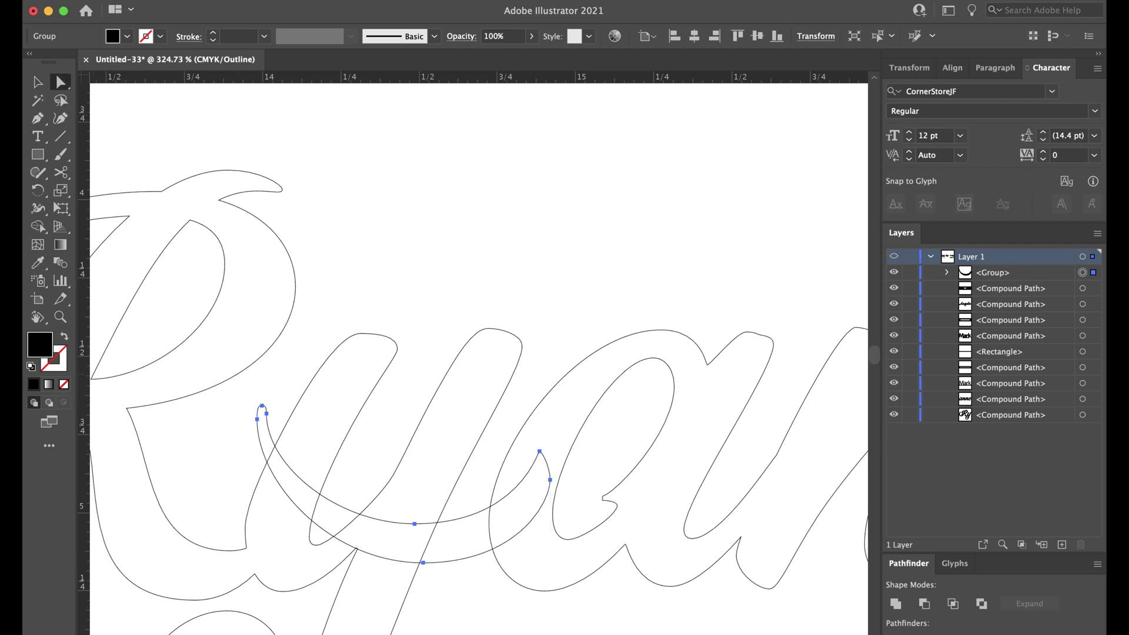
left_click_drag(245, 391, 272, 427)
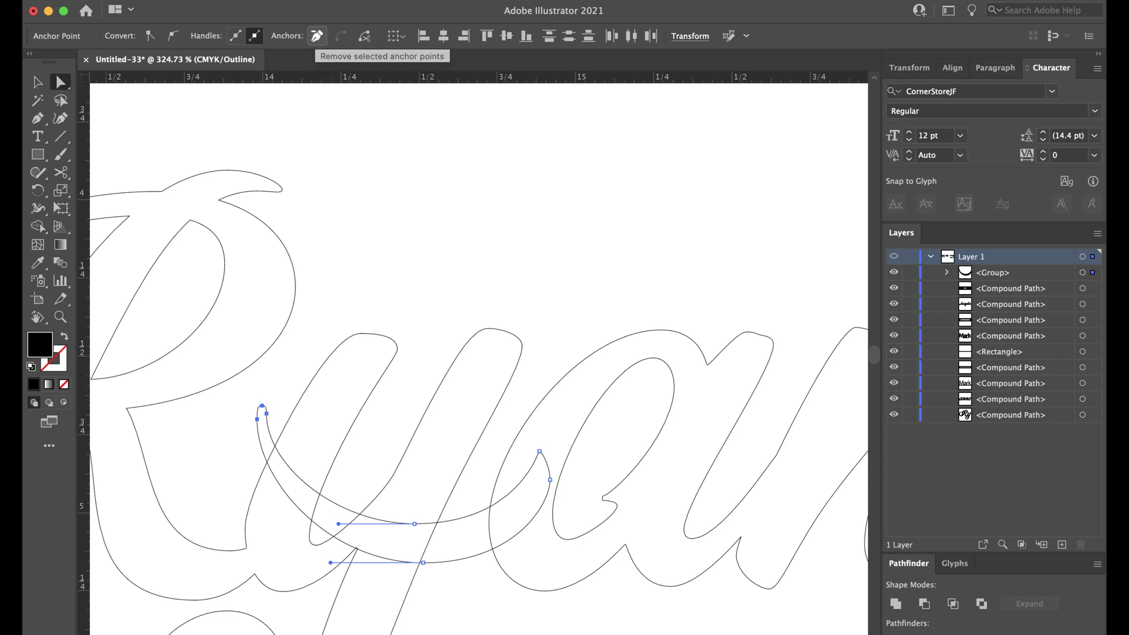
left_click(317, 36)
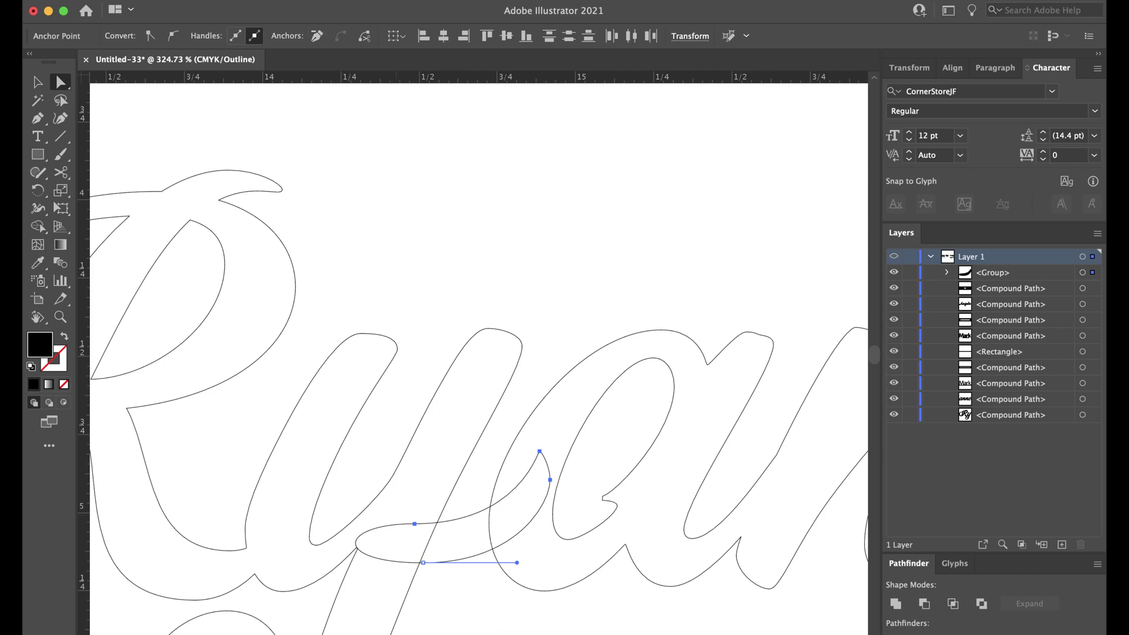
left_click(295, 223)
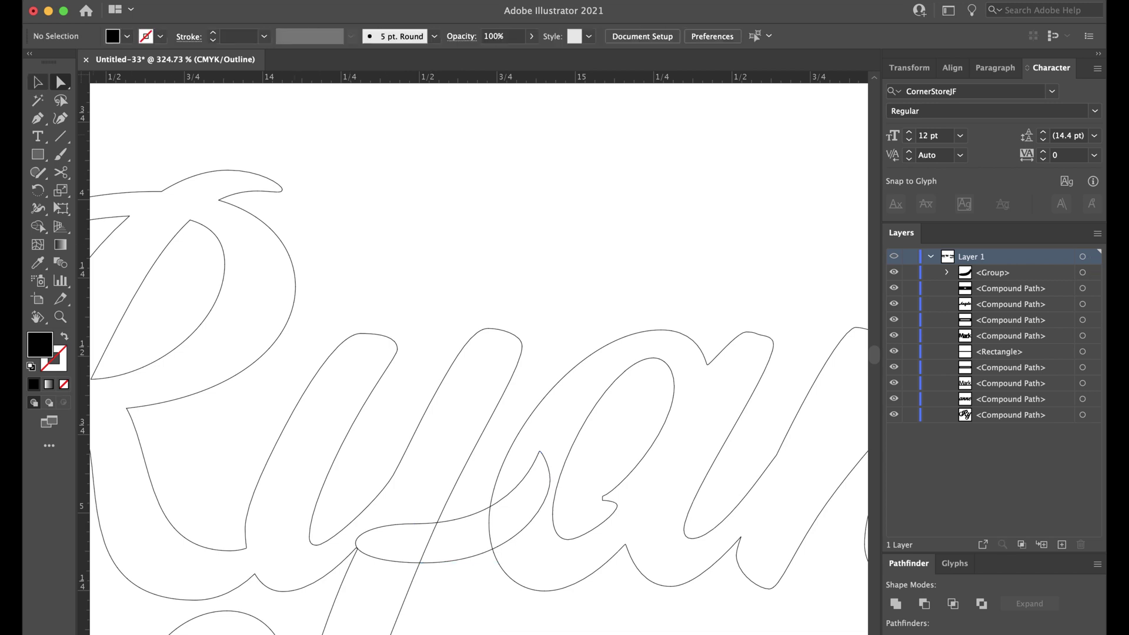
left_click(38, 83)
left_click_drag(454, 520, 460, 520)
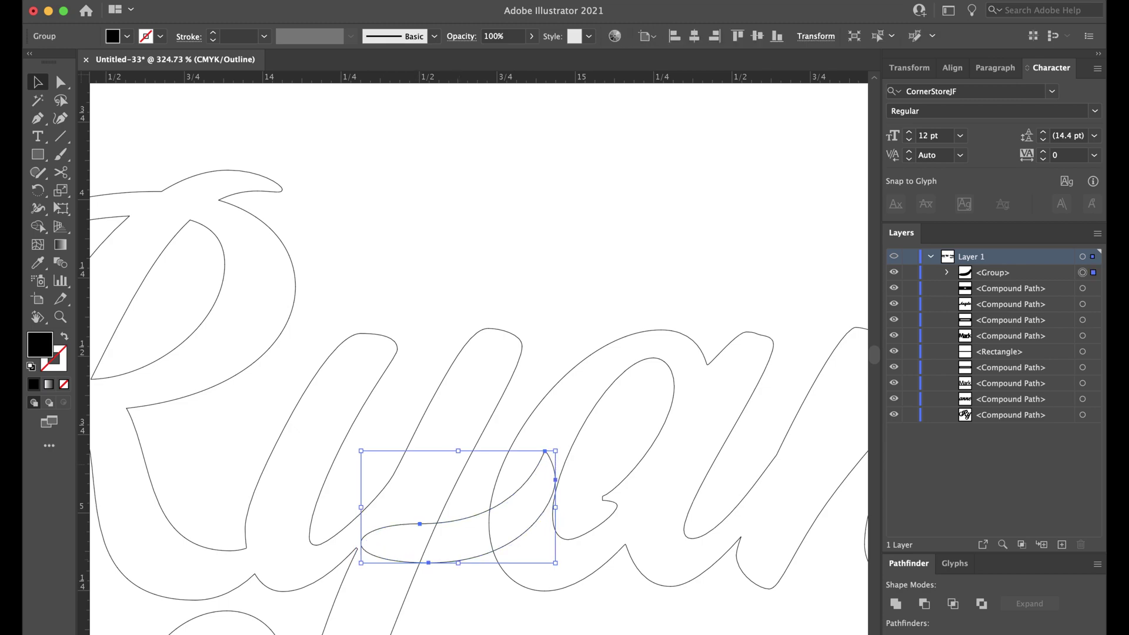
Unite the connector curve with both parts of the lower name into one connected shape.
scroll(482, 406, "down", 5)
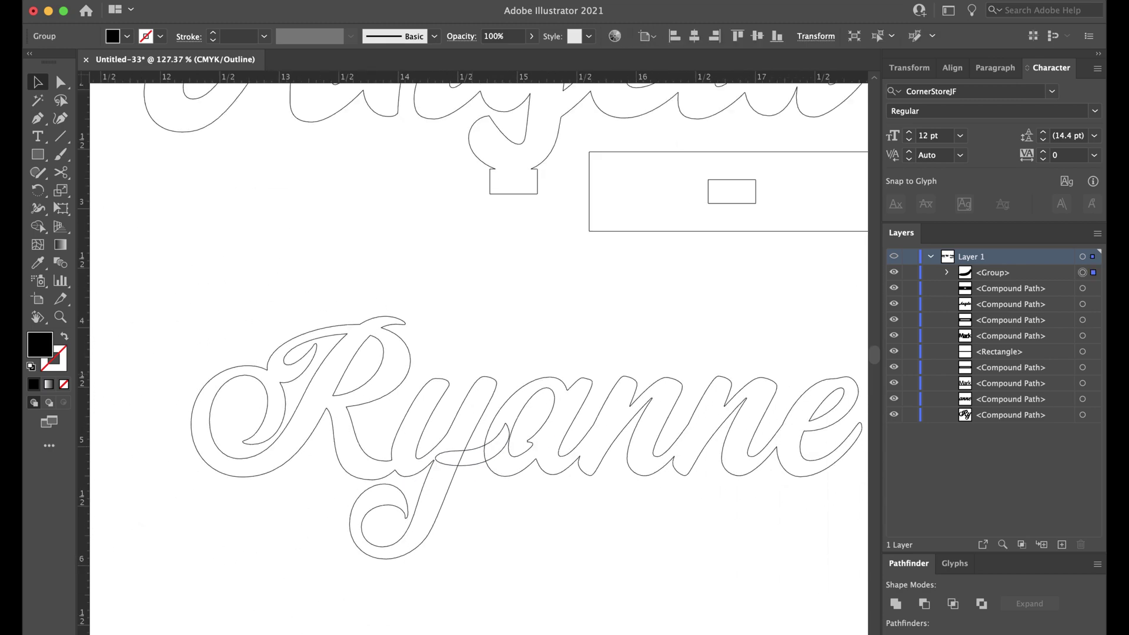
key("super+shift+a")
left_click_drag(432, 349, 585, 506)
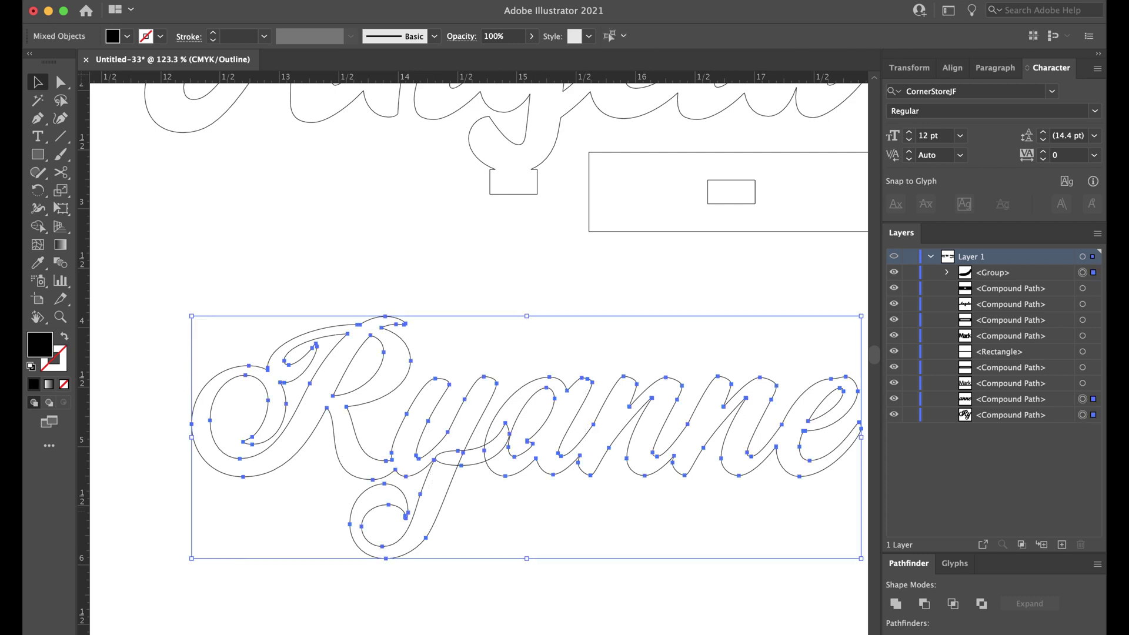
left_click(895, 604)
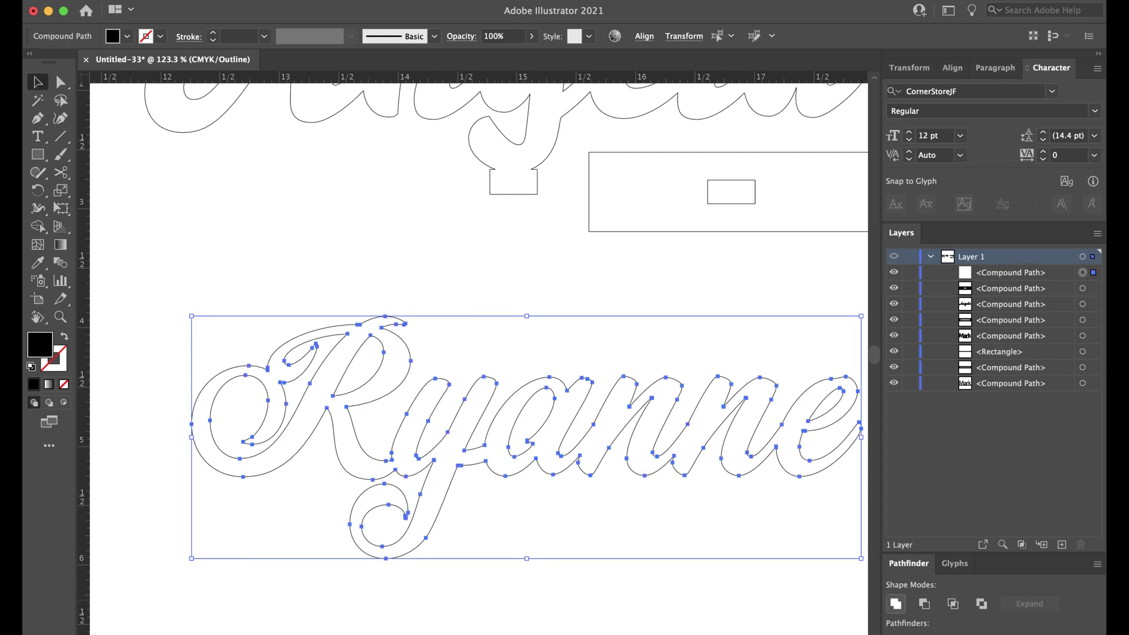
key("super+shift+a")
scroll(578, 581, "down", 1)
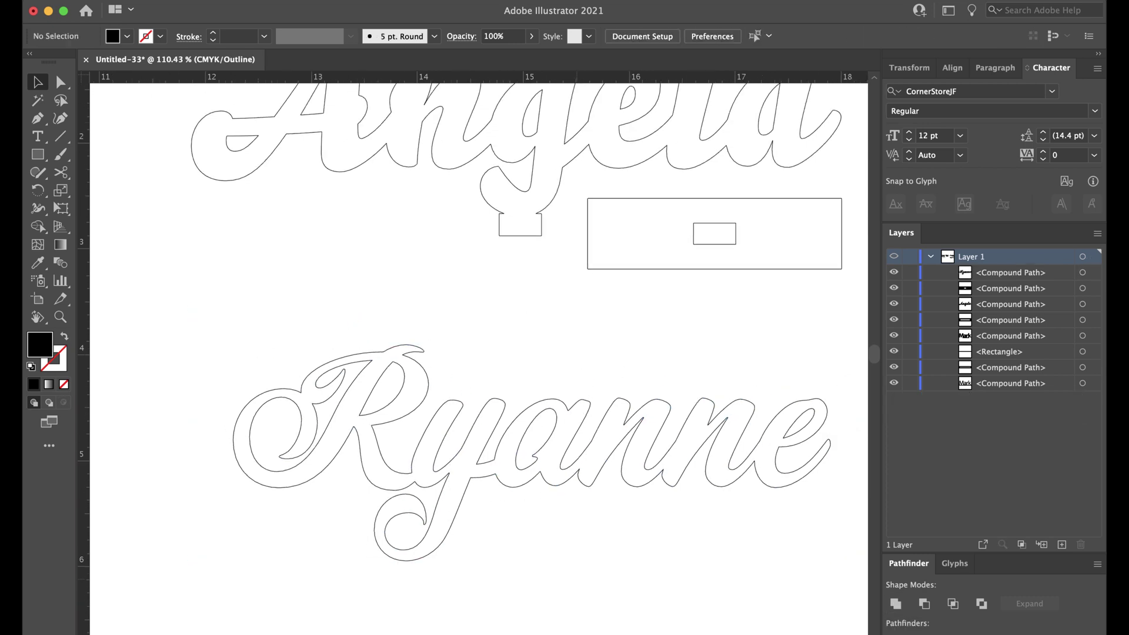
Place a horizontal guide at the bottom of the lower name's y loop, at about 6 in, and switch to Preview view.
scroll(577, 579, "right", 2)
scroll(577, 579, "down", 1)
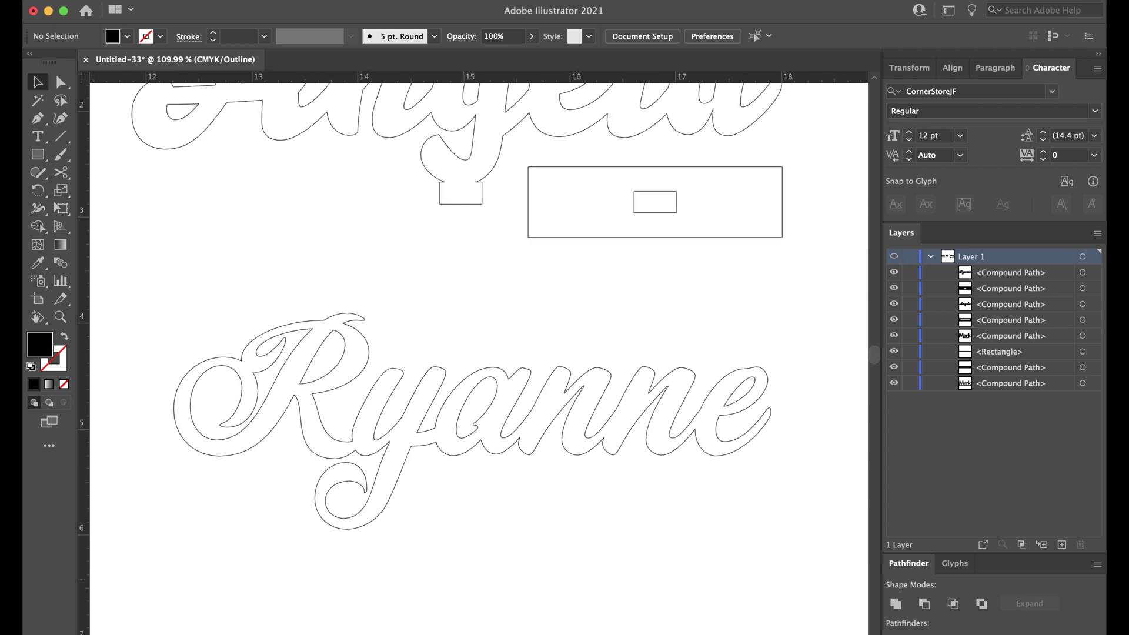
scroll(576, 581, "down", 1)
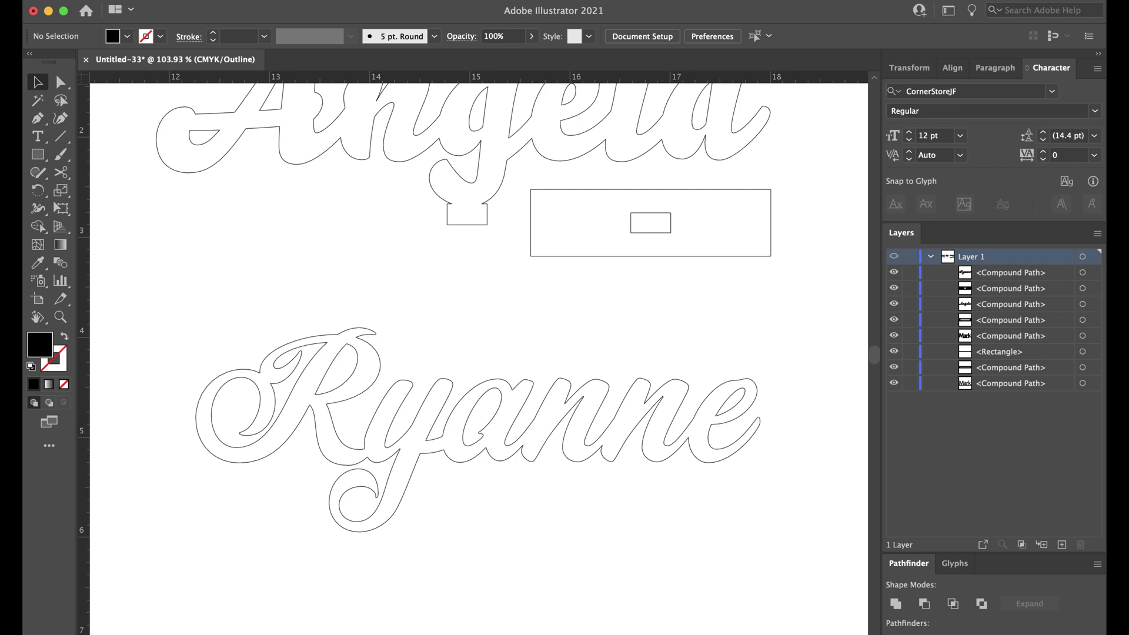
left_click_drag(389, 77, 441, 532)
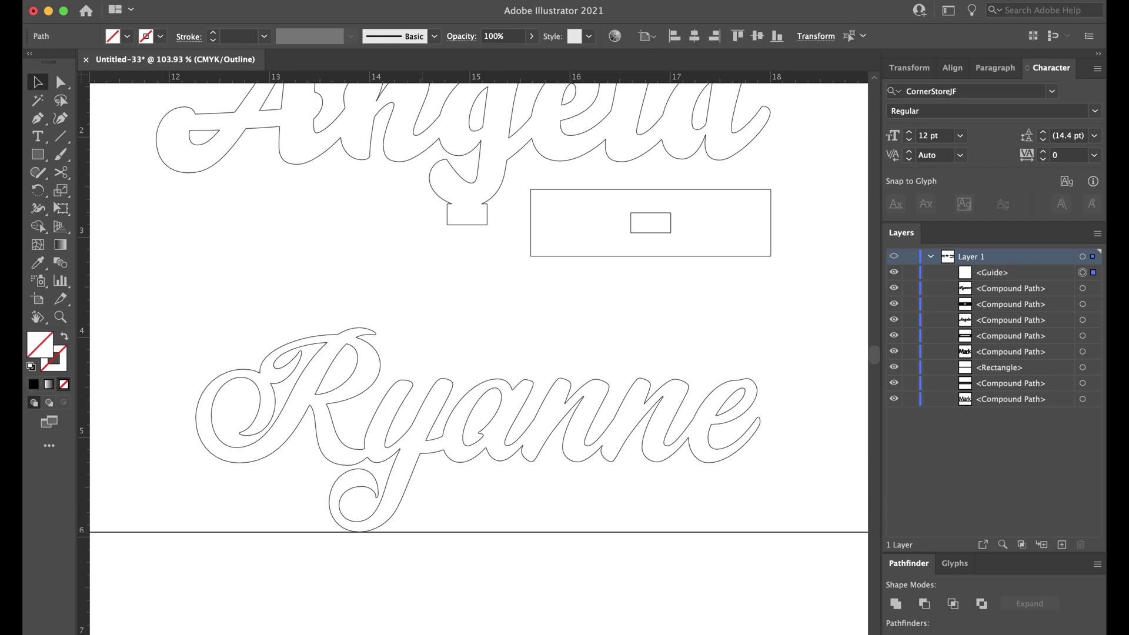
key("super+y")
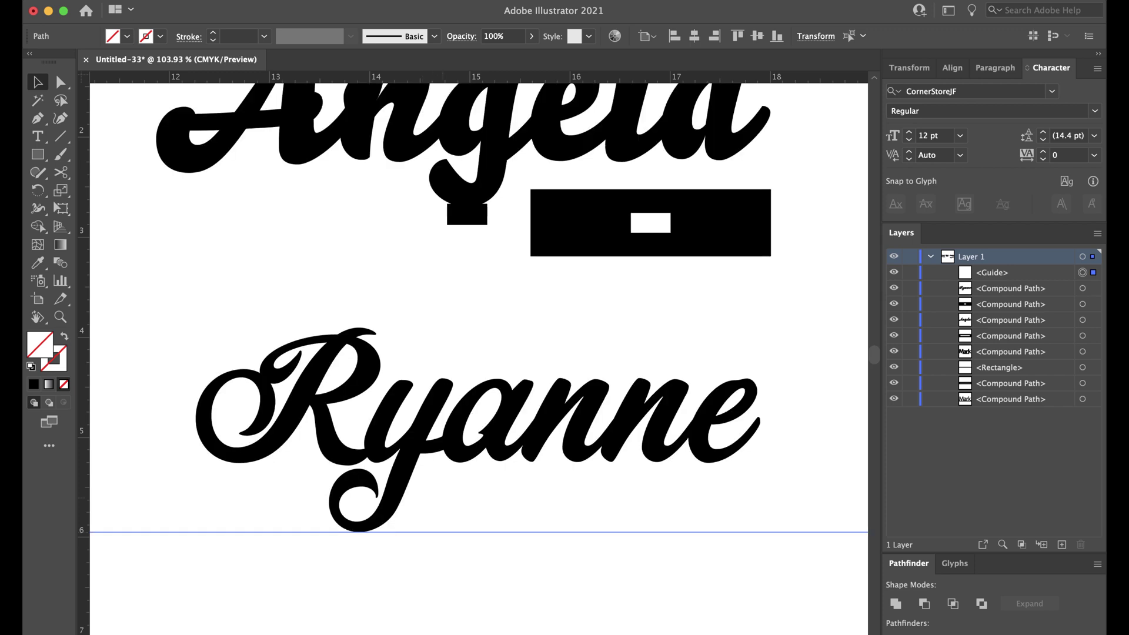
Add an opening parenthesis below the lower name, enlarge it to about 157.5 pt and rotate it into a downward-opening arch.
scroll(444, 498, "down", 1)
scroll(444, 498, "up", 3)
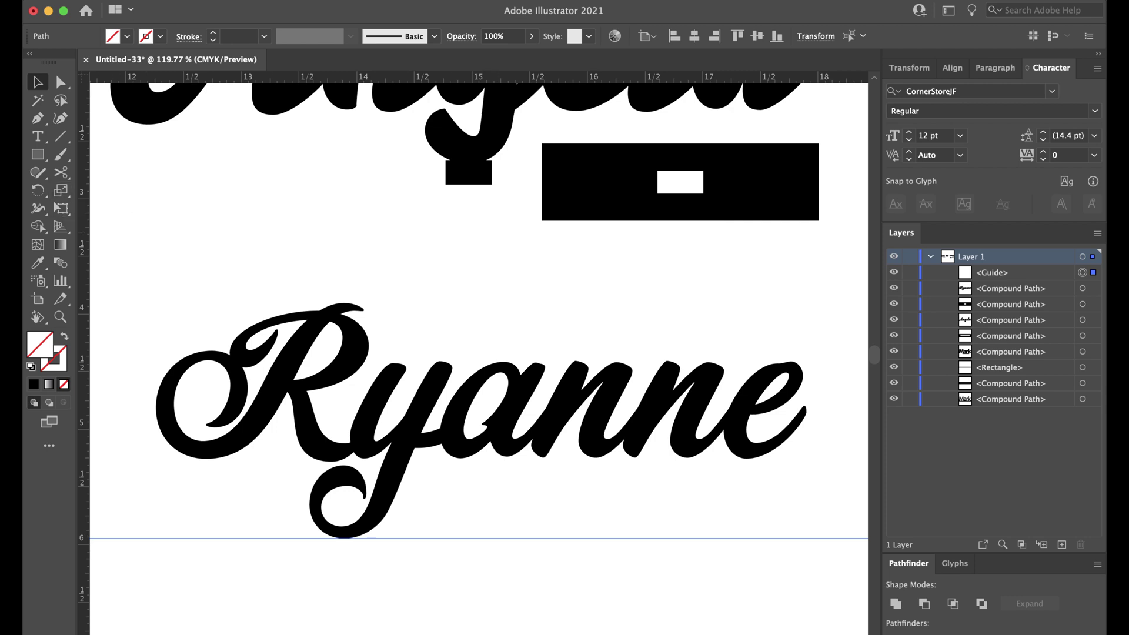
key("t")
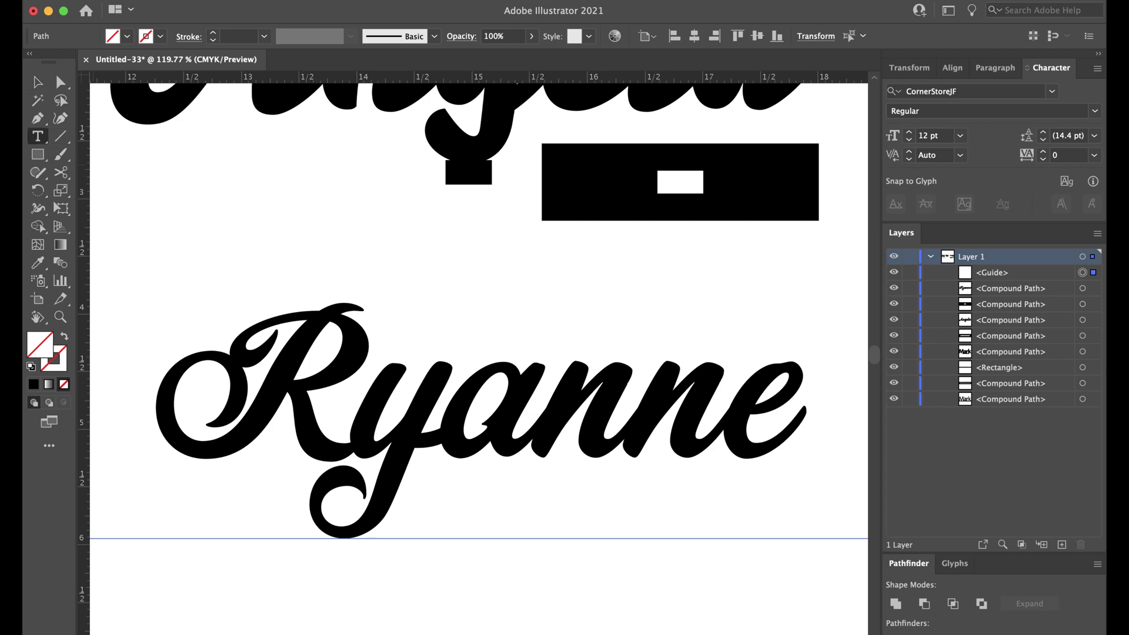
left_click(516, 582)
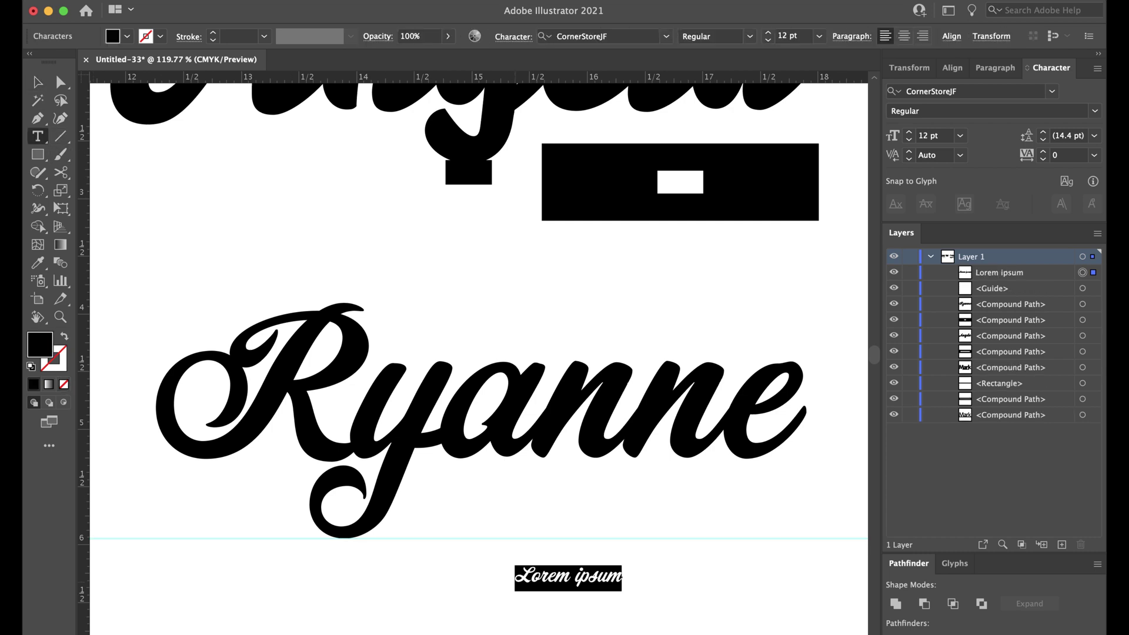
type("(")
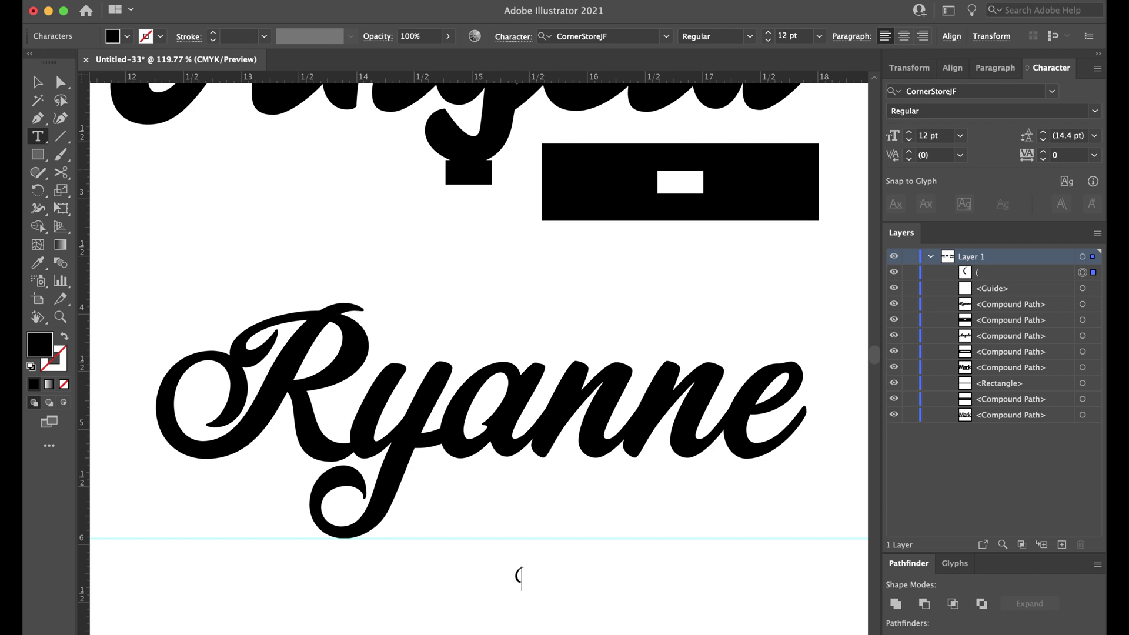
key("Escape")
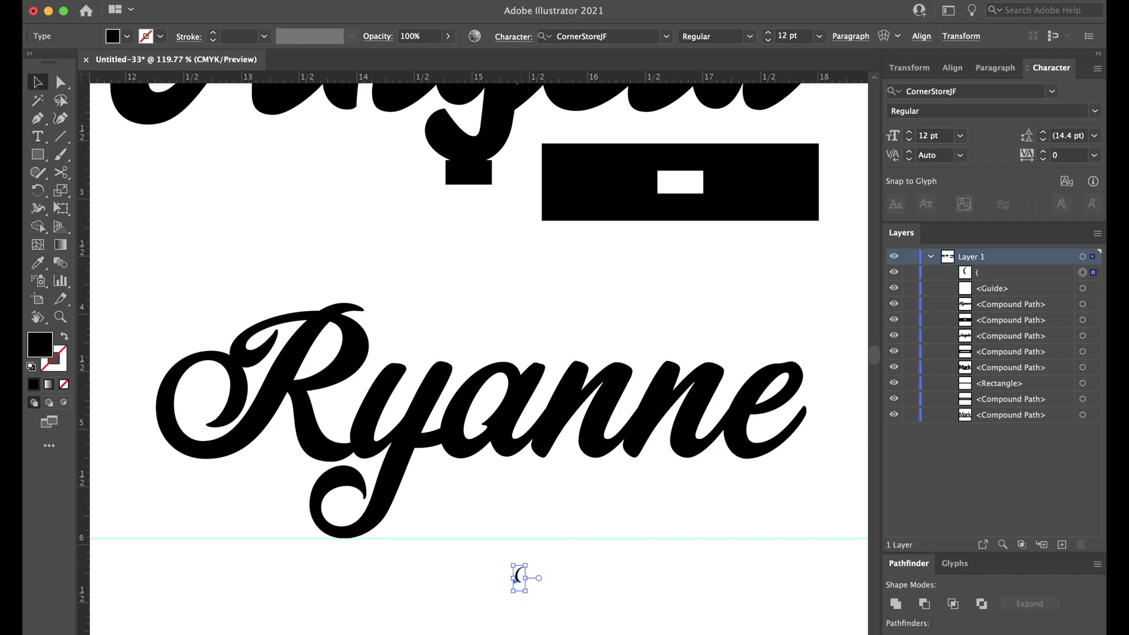
mouse_move(526, 566)
left_mouse_down()
mouse_move(618, 339)
mouse_move(657, 374)
mouse_move(681, 422)
mouse_move(672, 510)
mouse_move(656, 489)
mouse_move(696, 488)
left_mouse_up()
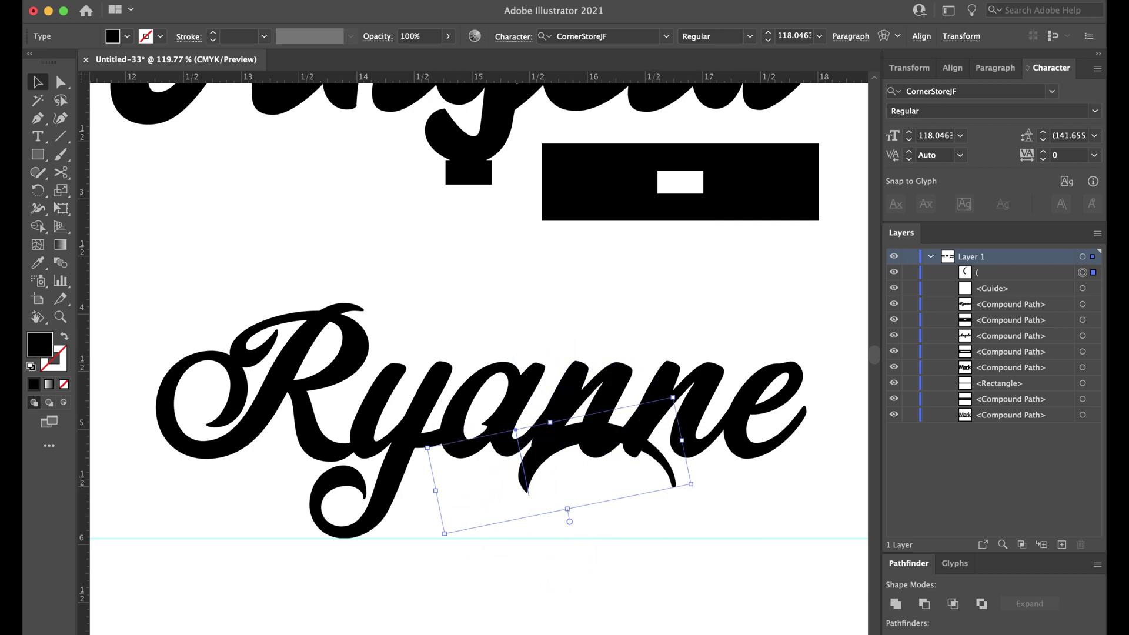
left_click_drag(445, 533, 370, 587)
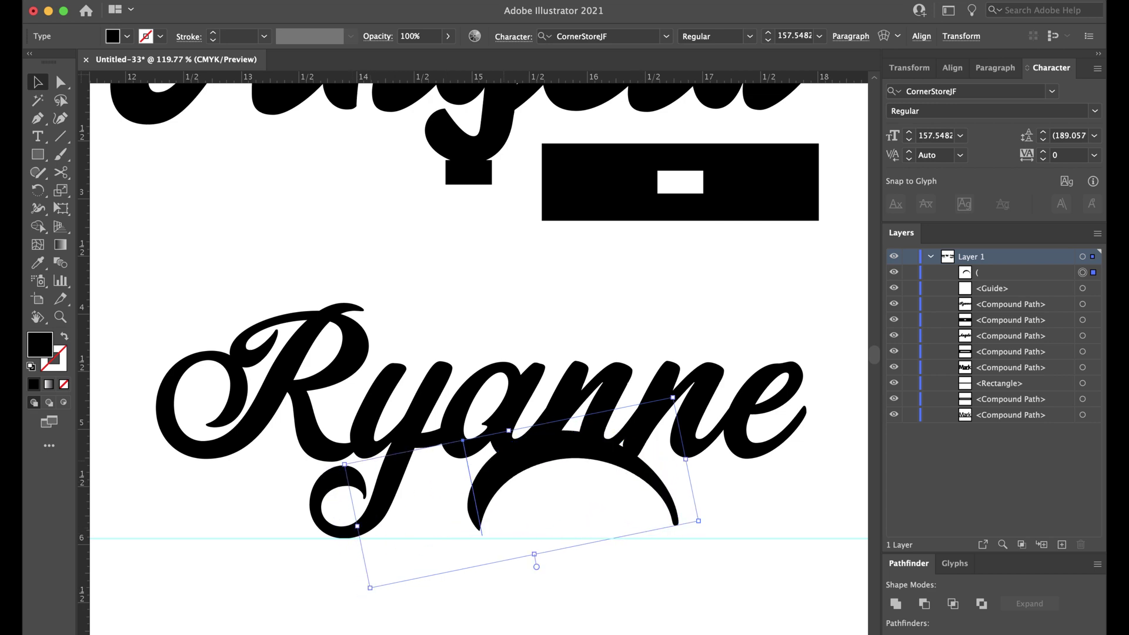
Move the arch under the two n's so its ends reach the guide, and rotate it slightly to level both ends.
left_click_drag(541, 450, 590, 466)
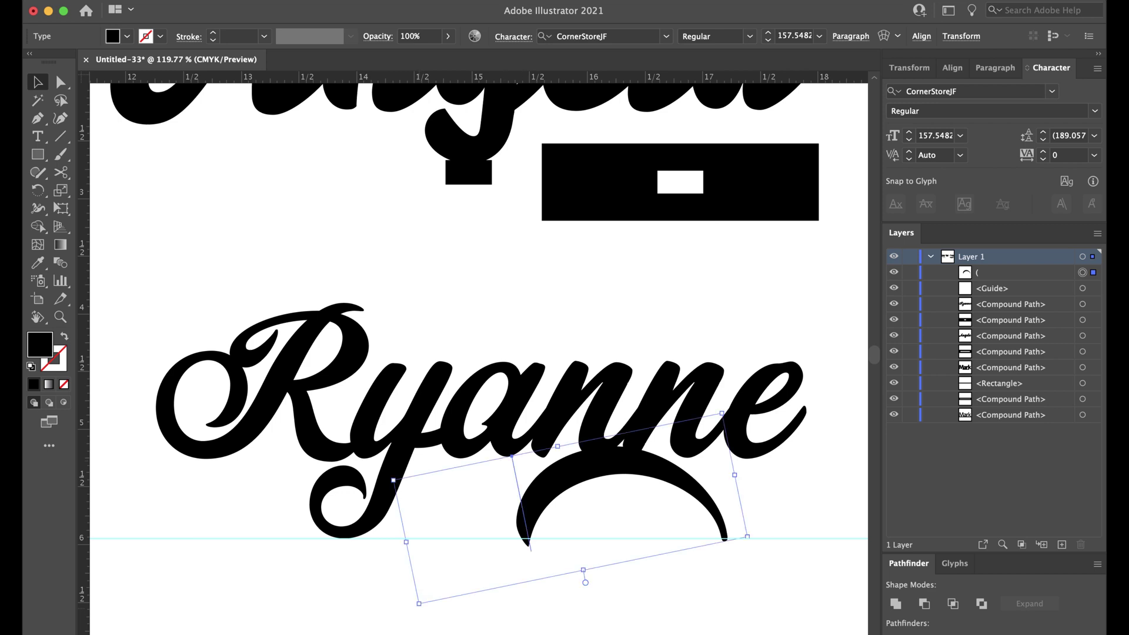
left_click_drag(416, 612, 414, 608)
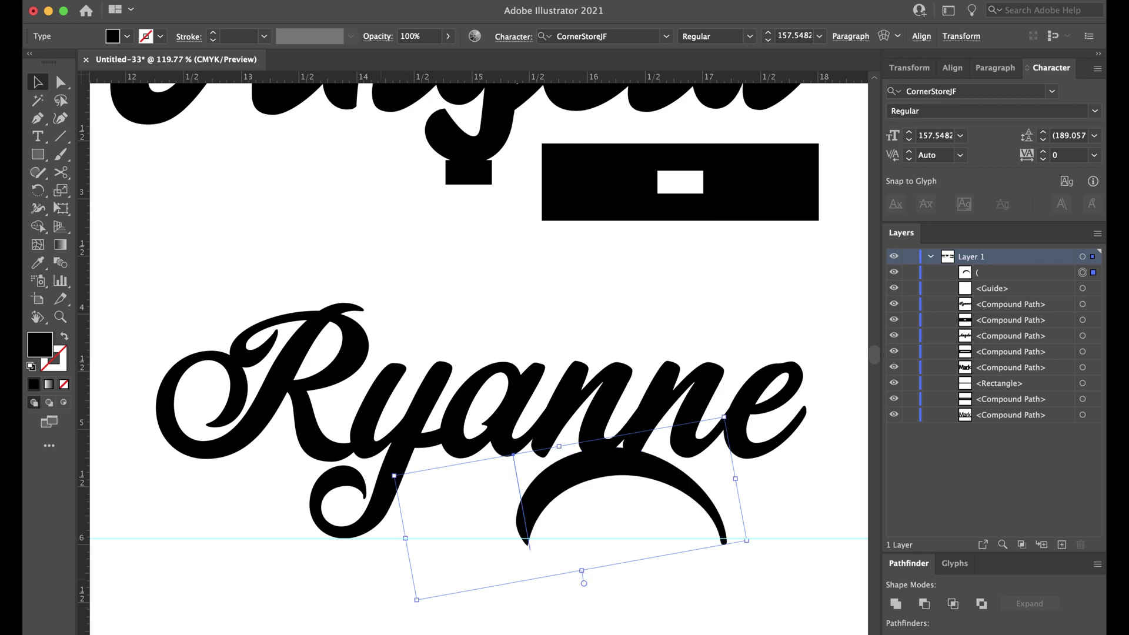
key("shift+super+a")
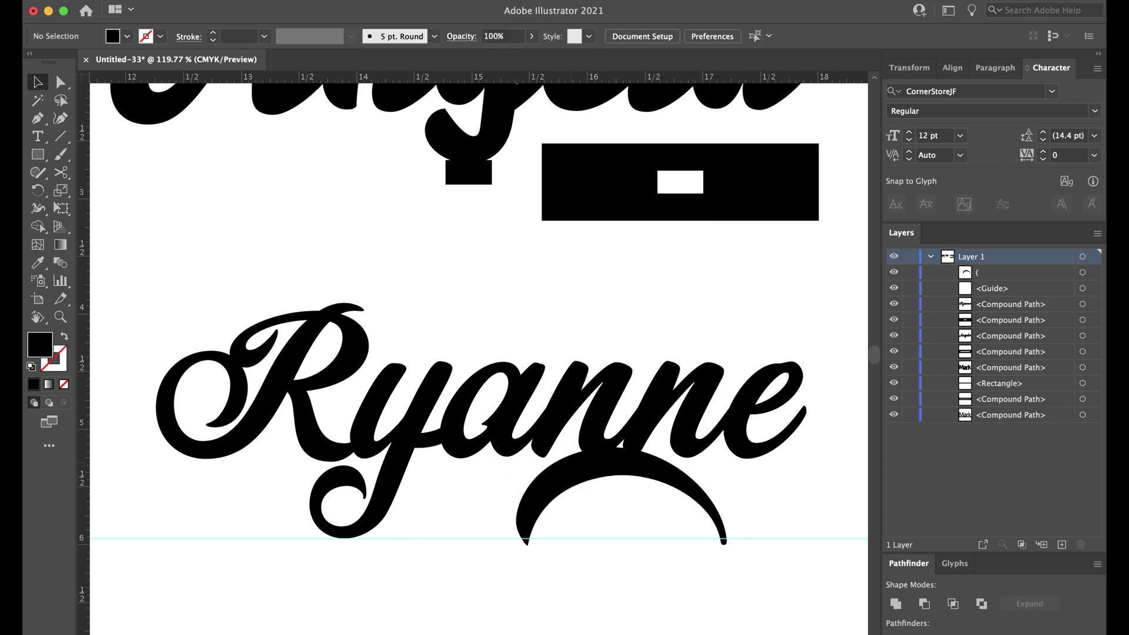
left_click(572, 469)
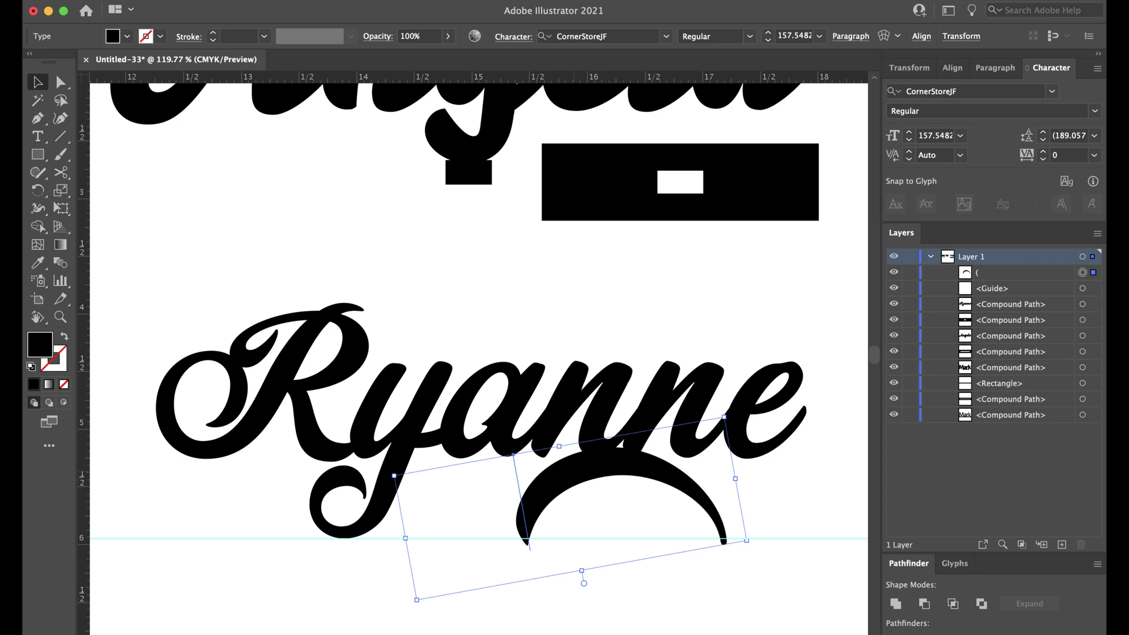
key("Delete")
key("m")
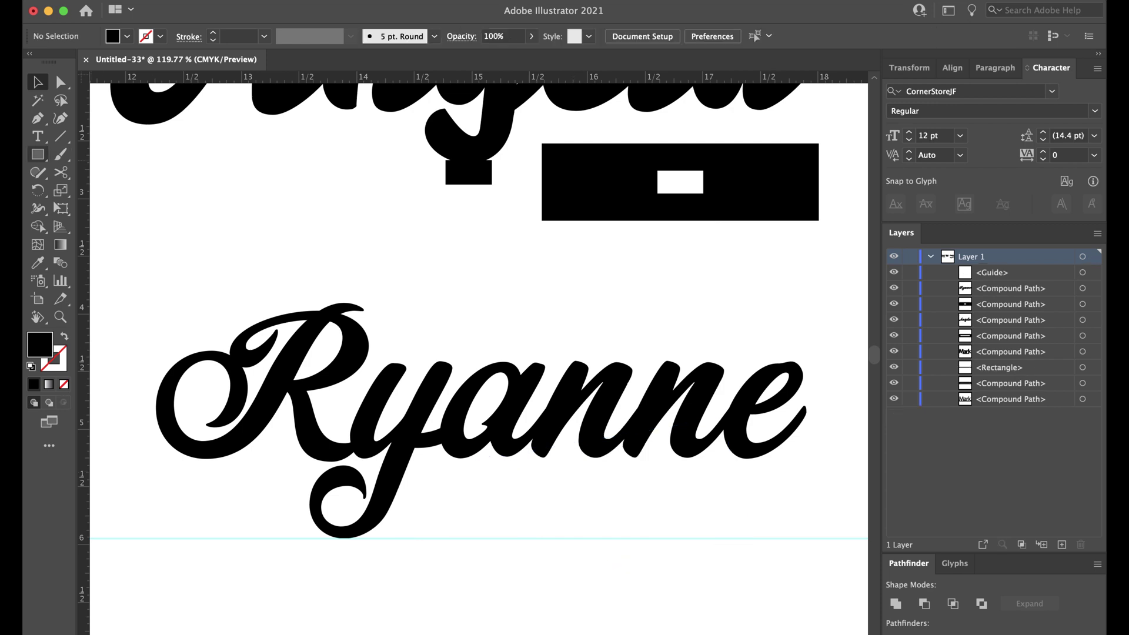
left_click(38, 154)
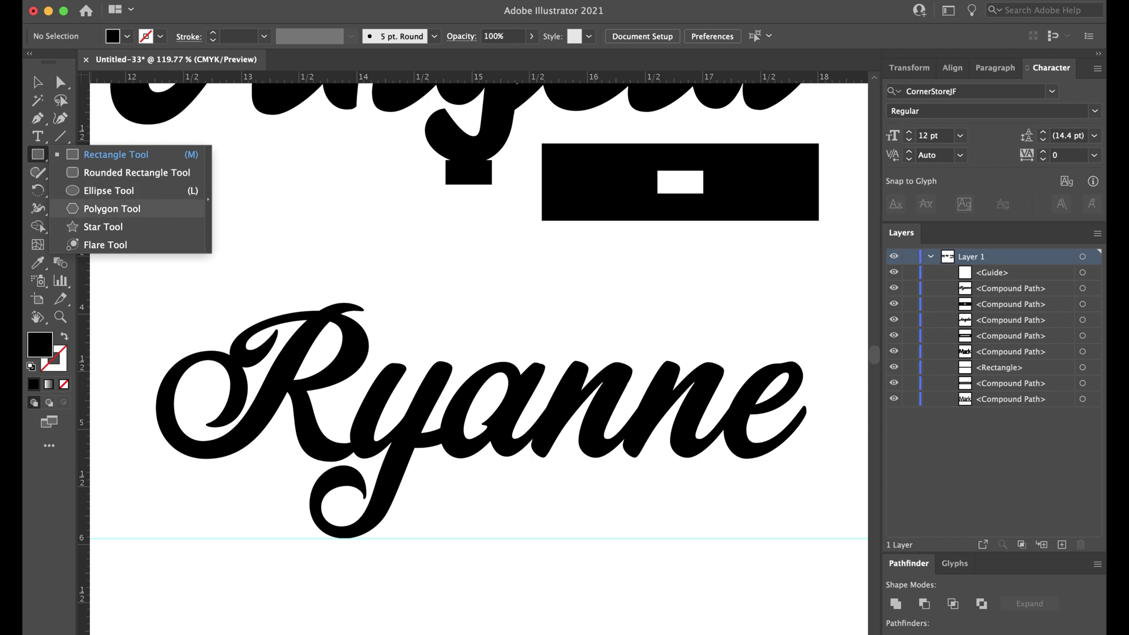
left_click(314, 182)
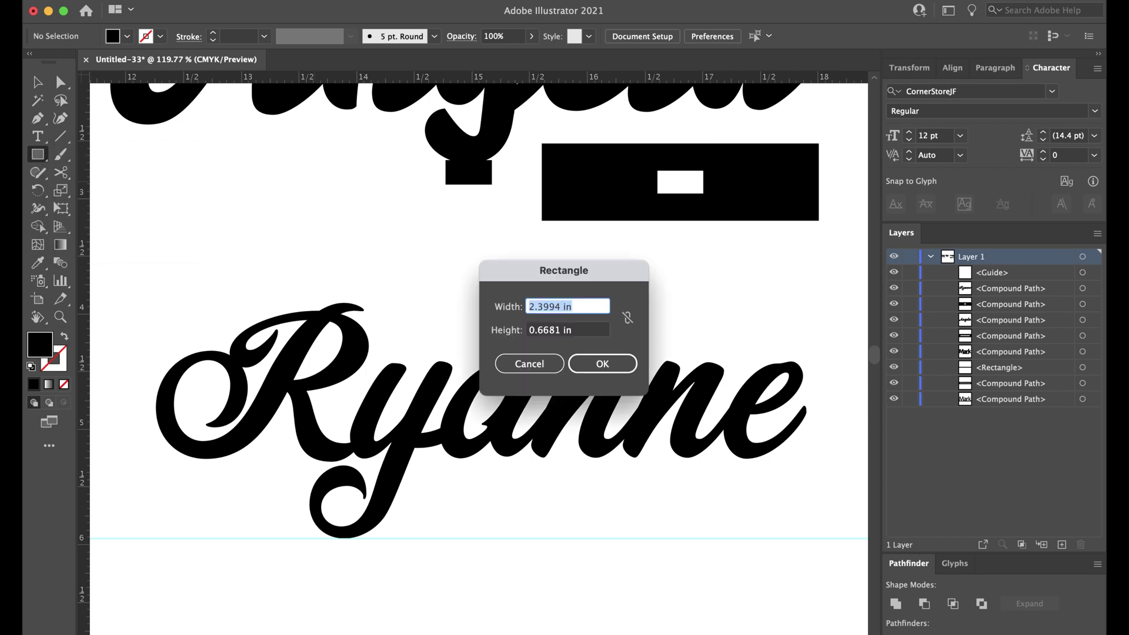
left_click(529, 364)
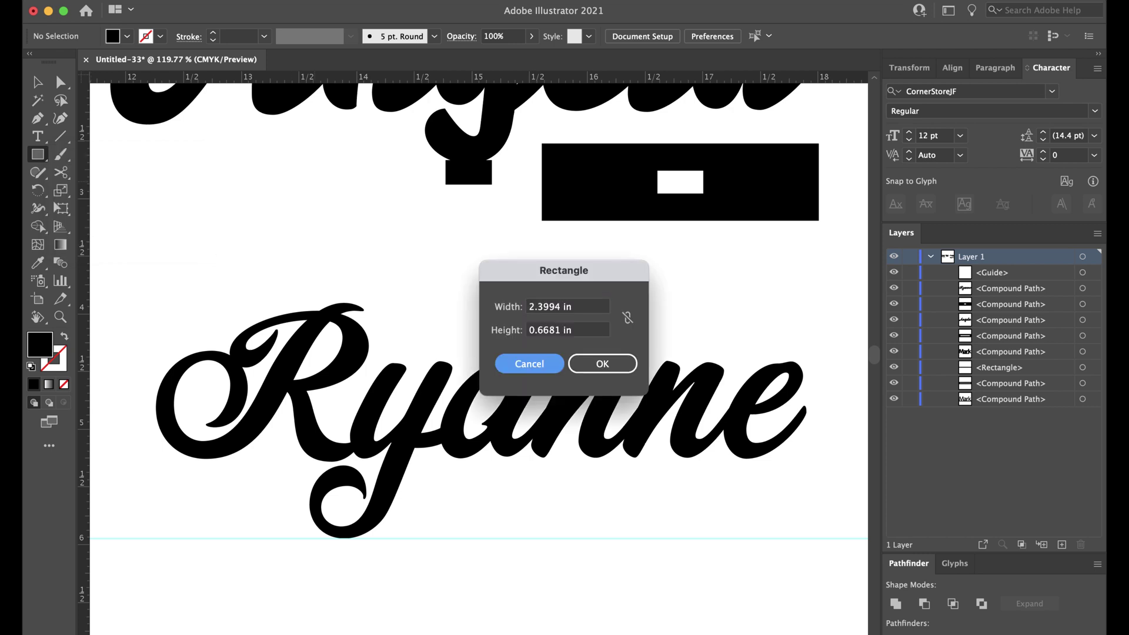
key("super+z")
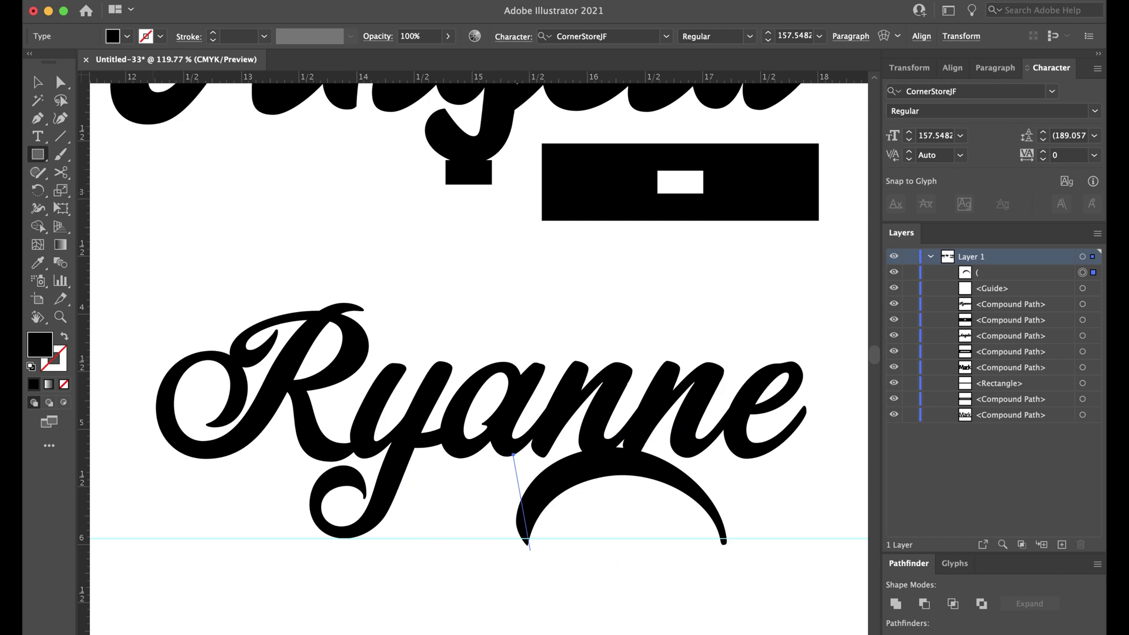
Flatten the parenthesis arch into a shallow curve below the two n's and convert it to outlines.
left_click(38, 82)
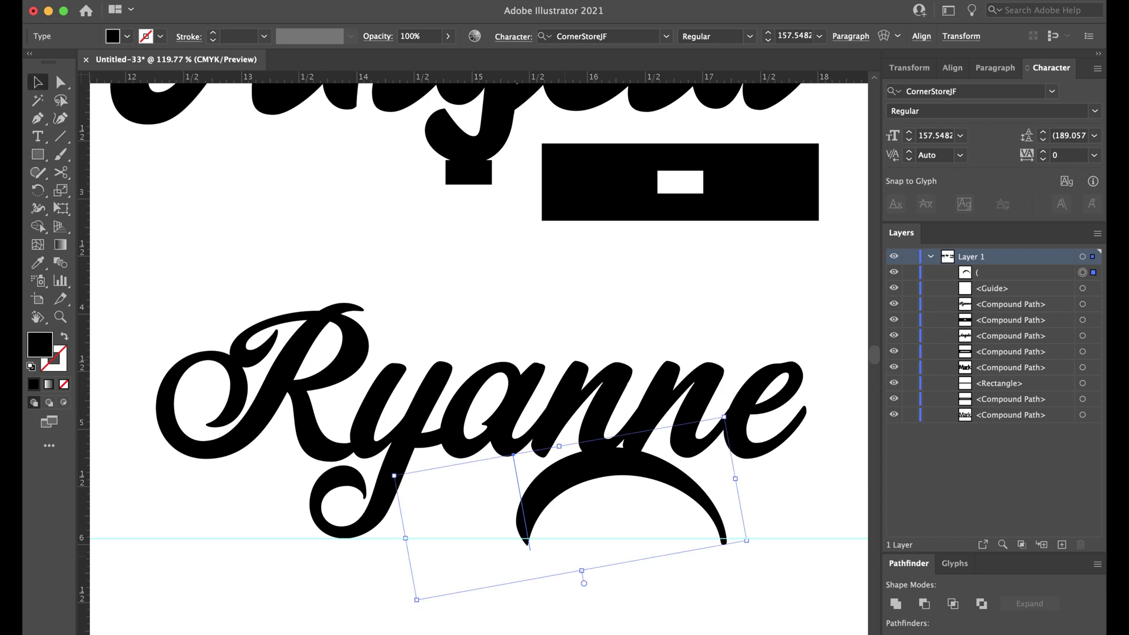
left_click_drag(581, 571, 569, 498)
key("a")
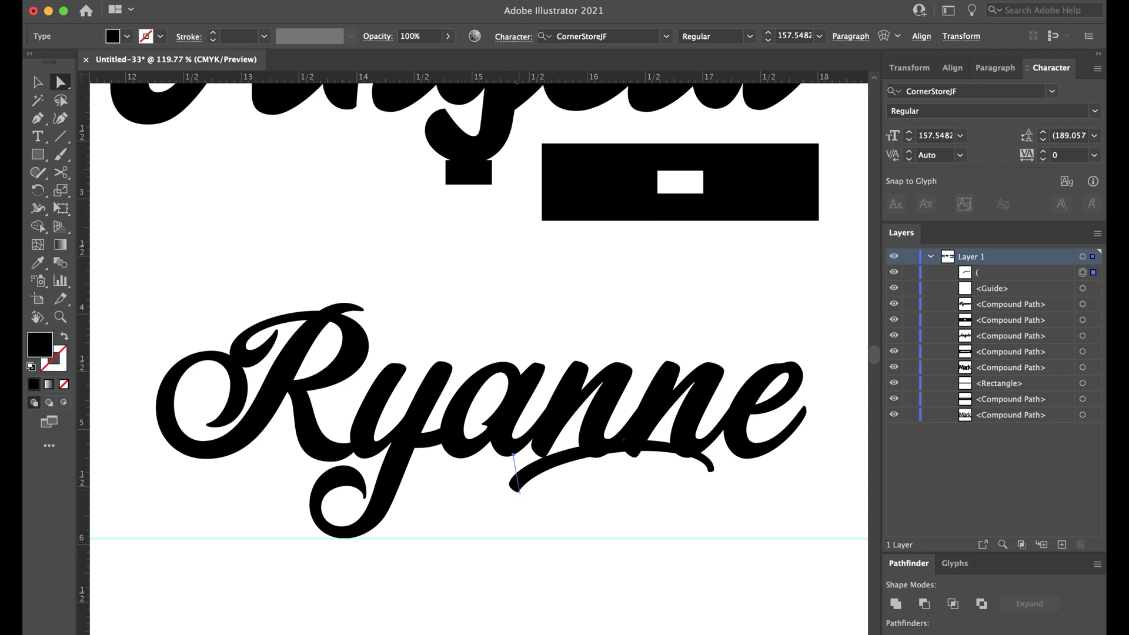
scroll(520, 490, "up", 5)
key("v")
scroll(583, 437, "down", 6)
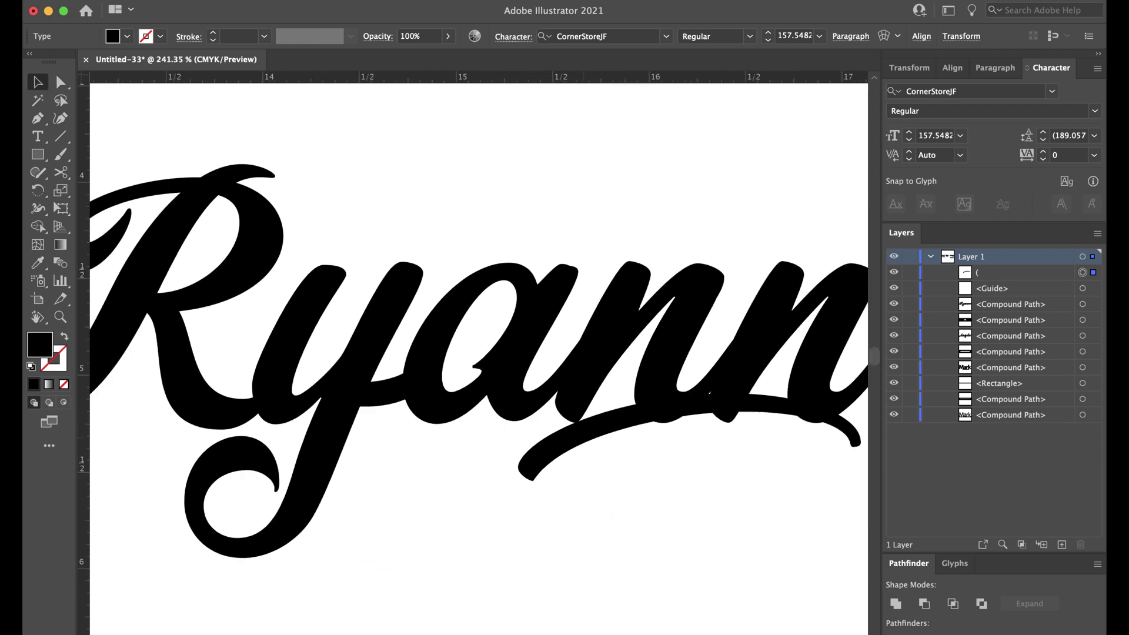
right_click(578, 439)
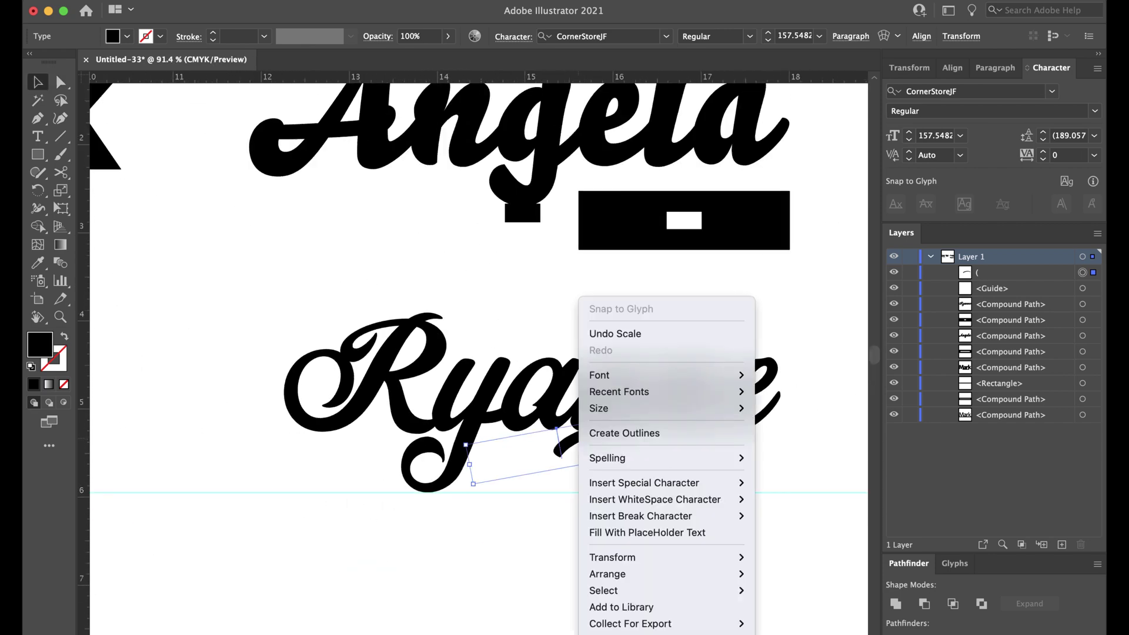
left_click(624, 433)
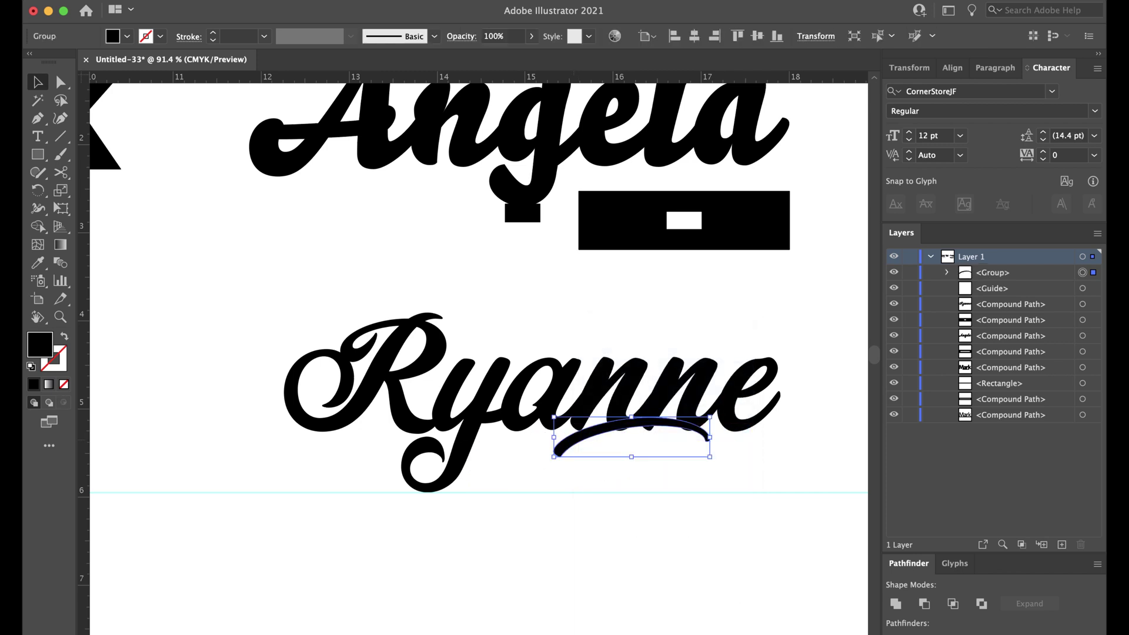
Lower the outlined curve, then resize and tilt it so its thick end meets the guide and its thin end overlaps the letters.
left_click_drag(625, 423, 622, 434)
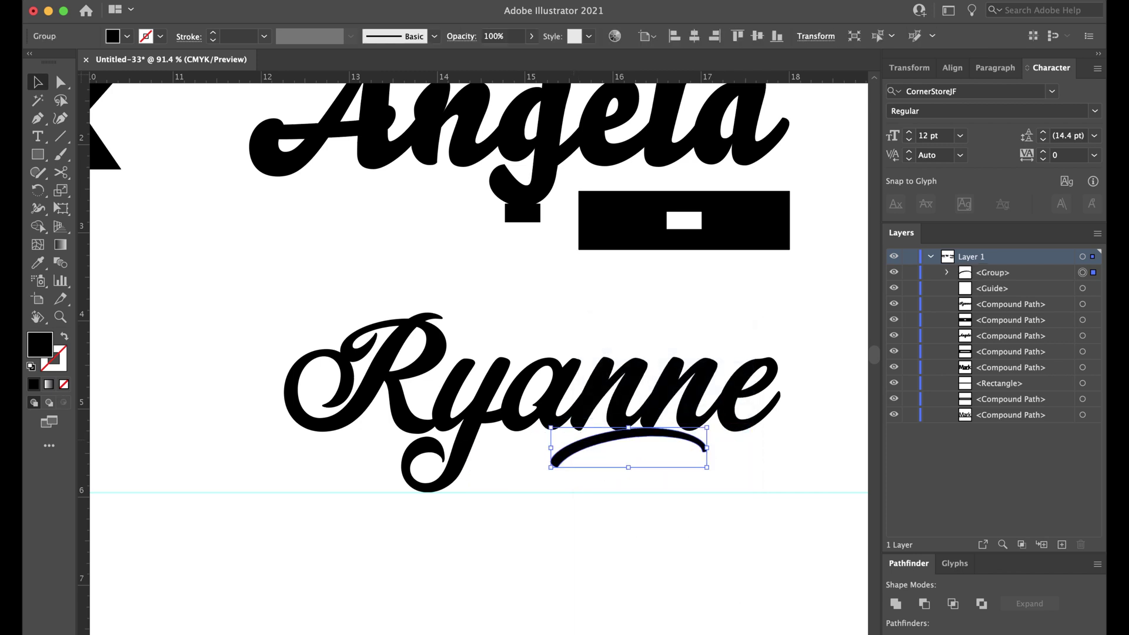
left_click_drag(551, 468, 531, 498)
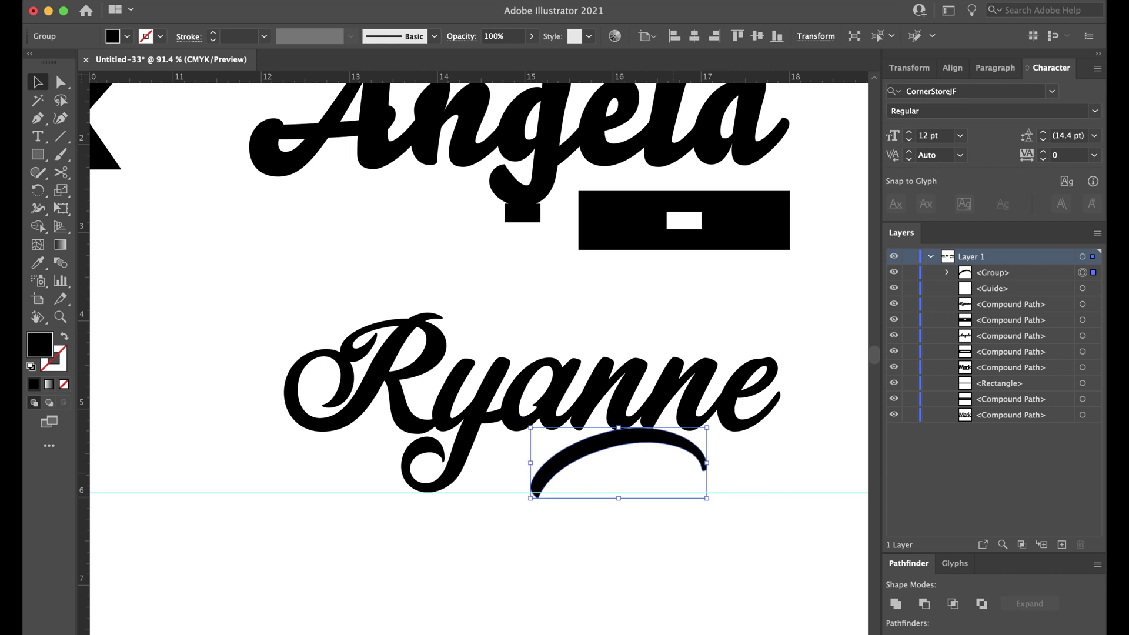
left_click(672, 473)
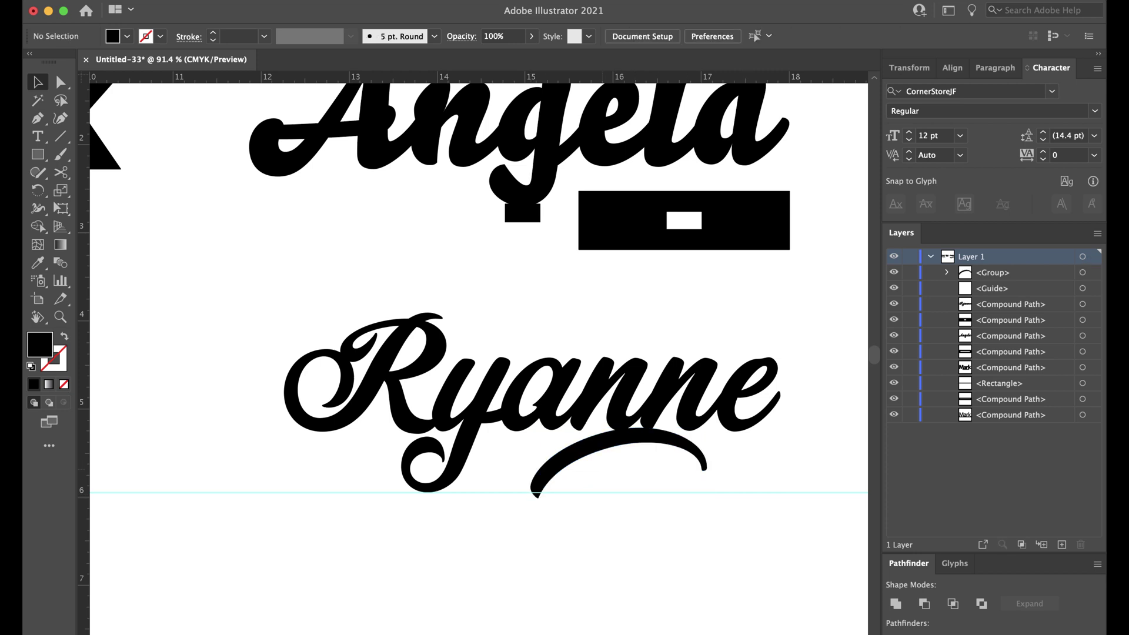
left_click(690, 446)
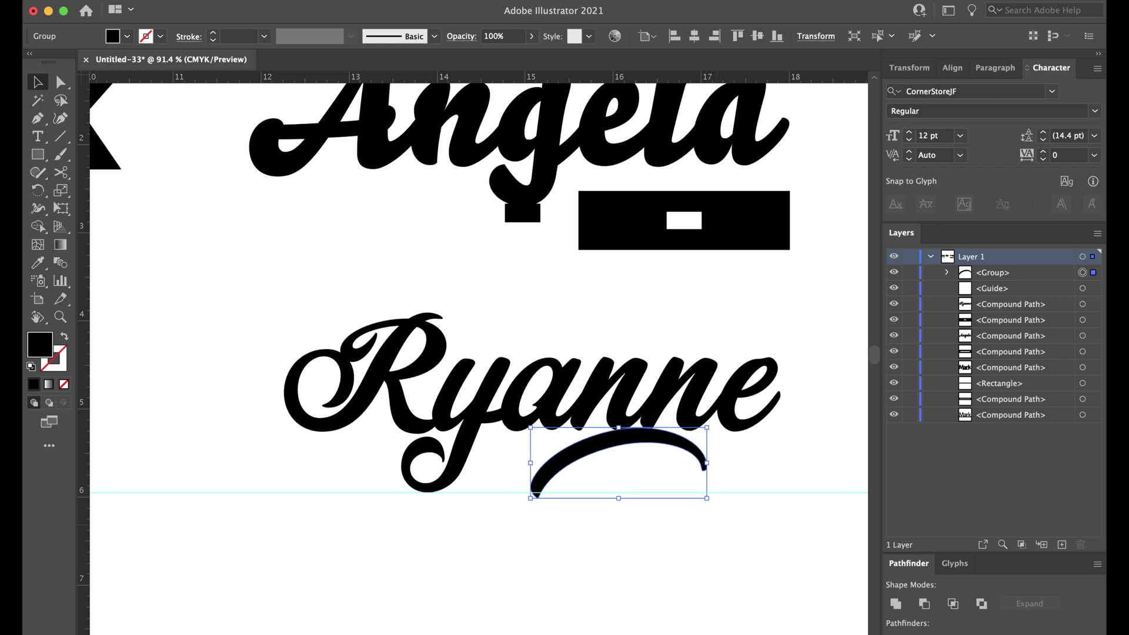
left_click_drag(711, 503, 727, 477)
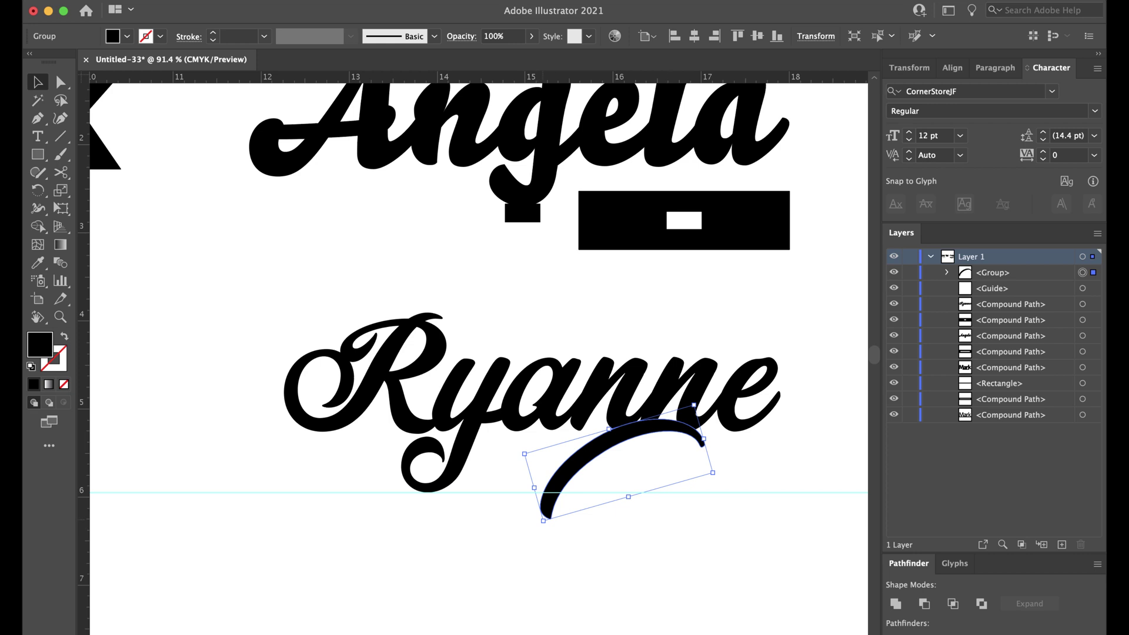
left_click_drag(543, 521, 547, 498)
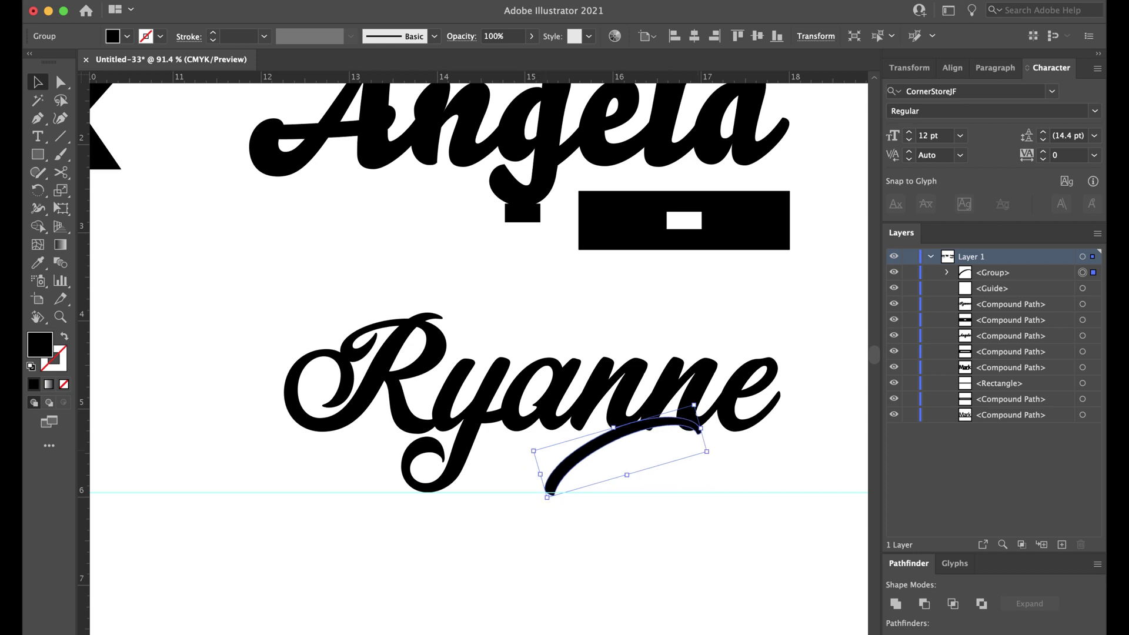
left_click_drag(716, 456, 715, 462)
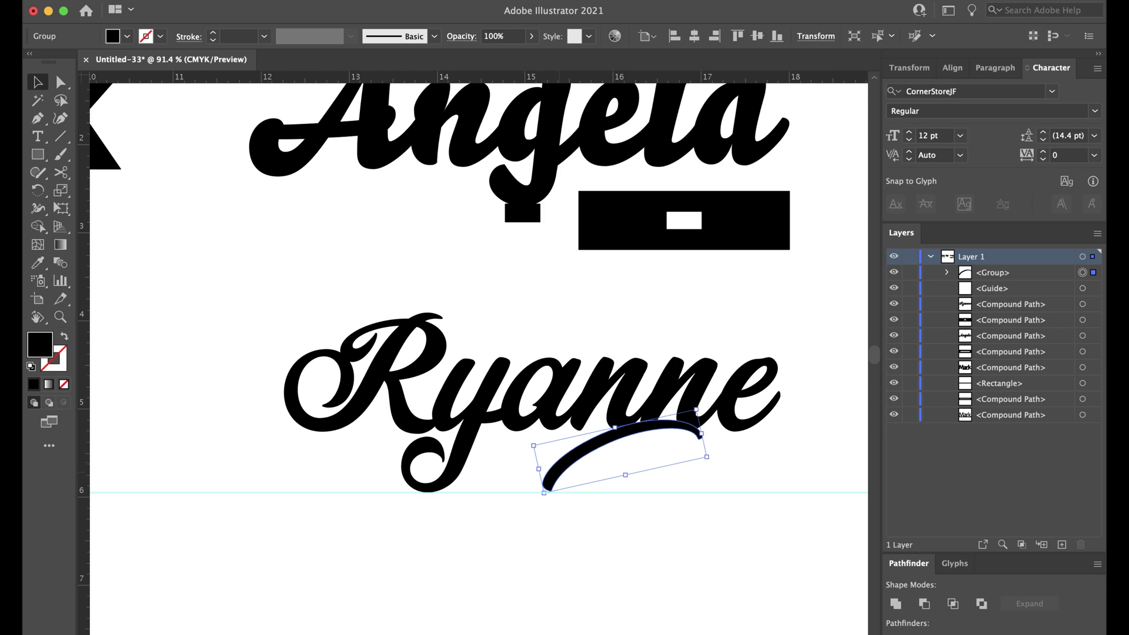
Shift the support curve under the last n and e, then extend its thick end slightly past the guide.
left_click_drag(591, 445, 649, 447)
key("Right")
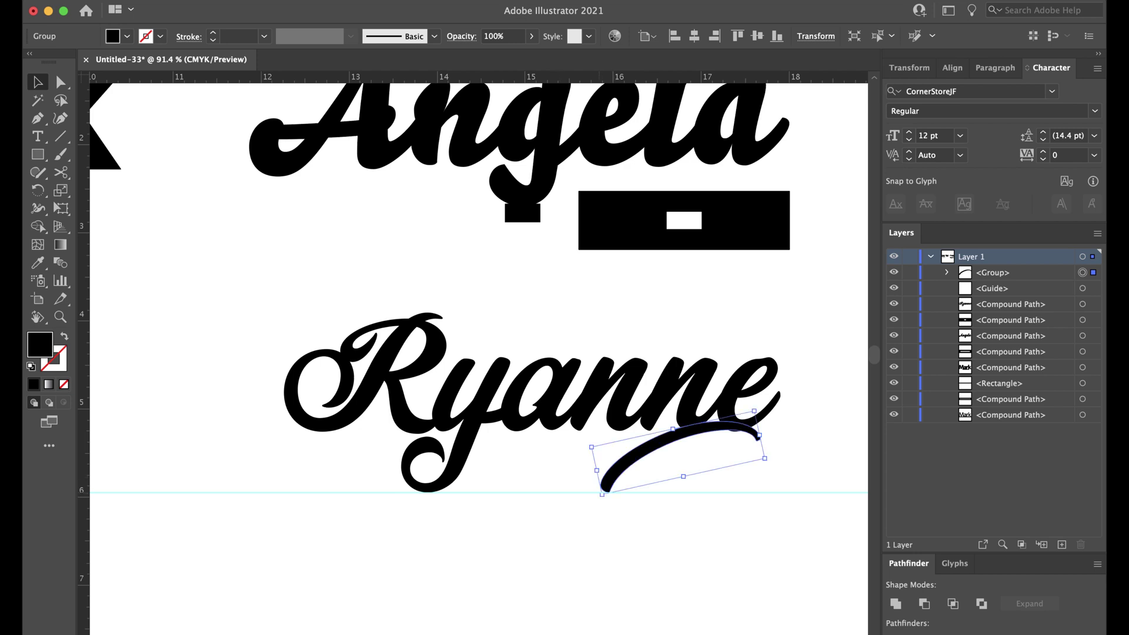
left_click_drag(603, 495, 599, 498)
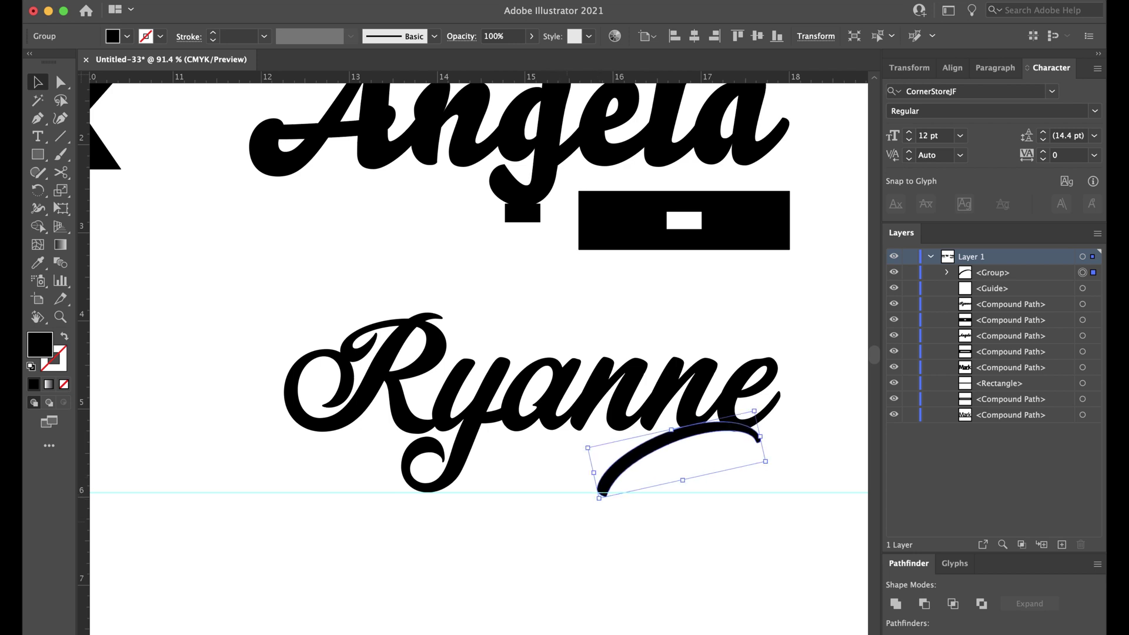
left_click(574, 547)
scroll(574, 546, "down", 3)
scroll(532, 544, "up", 3)
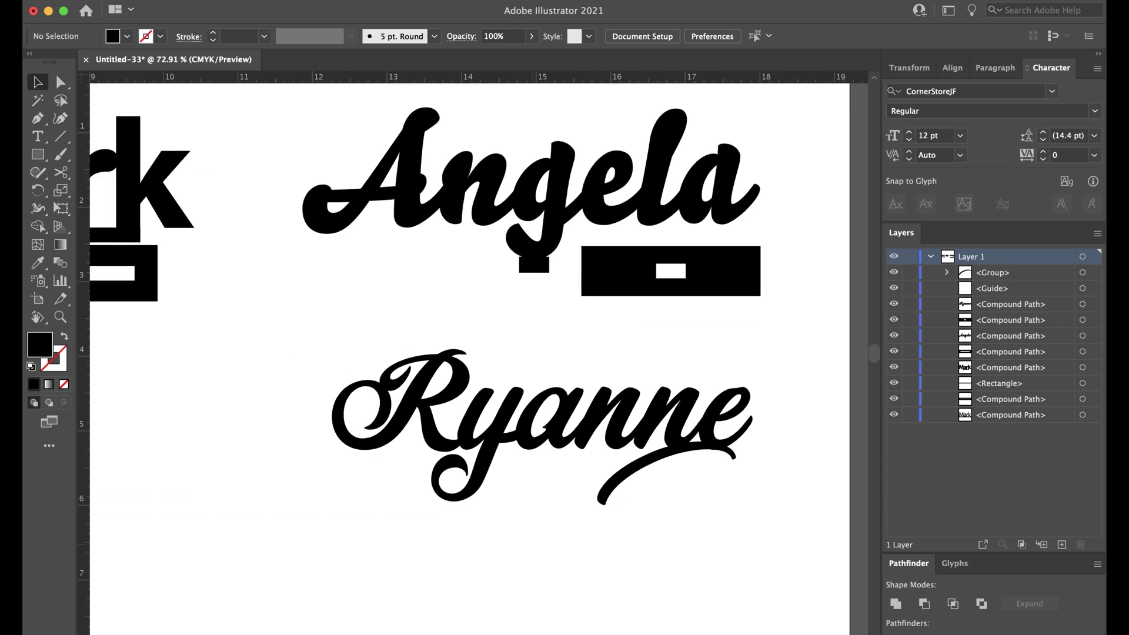
Unite the support curve with the lower name into one shape and switch to Outline view.
left_click_drag(264, 326, 792, 481)
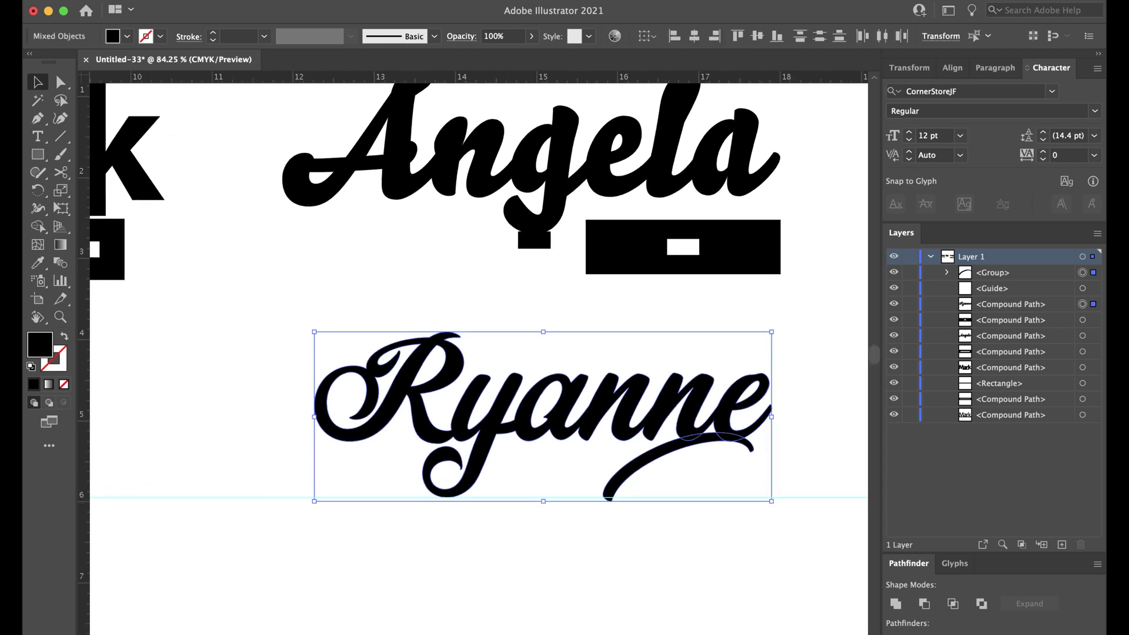
left_click(896, 604)
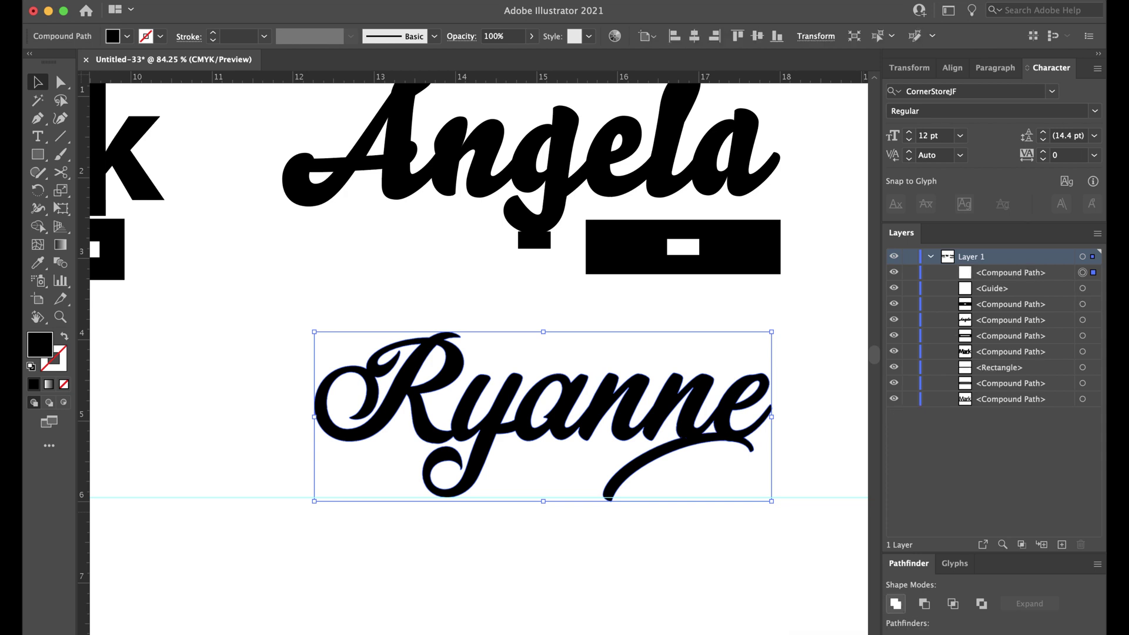
left_click(819, 510)
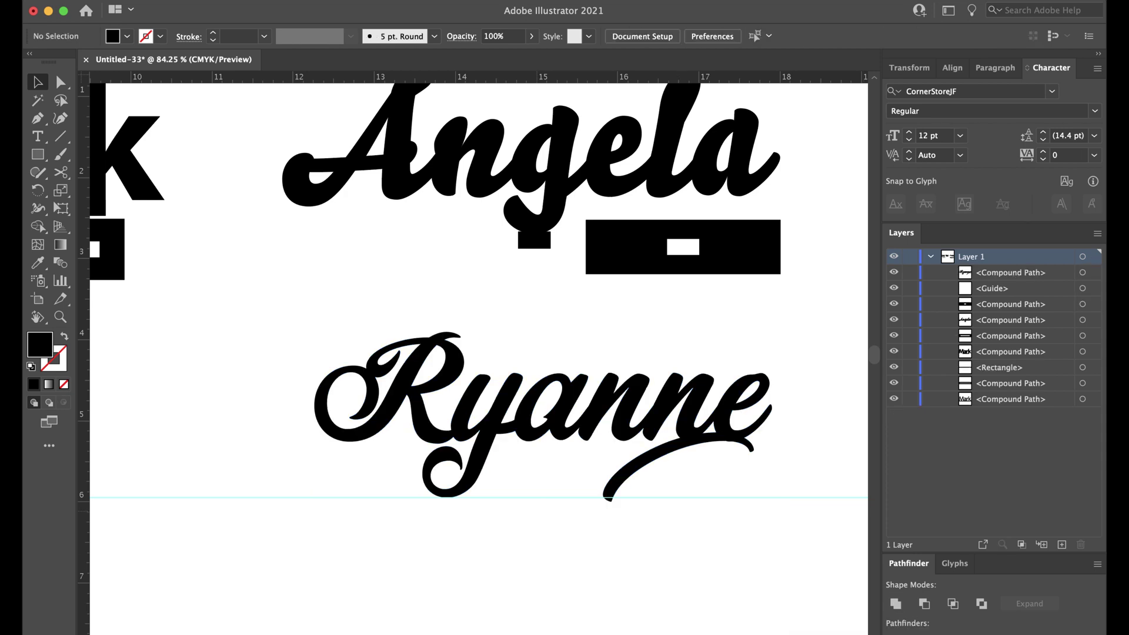
key("super+y")
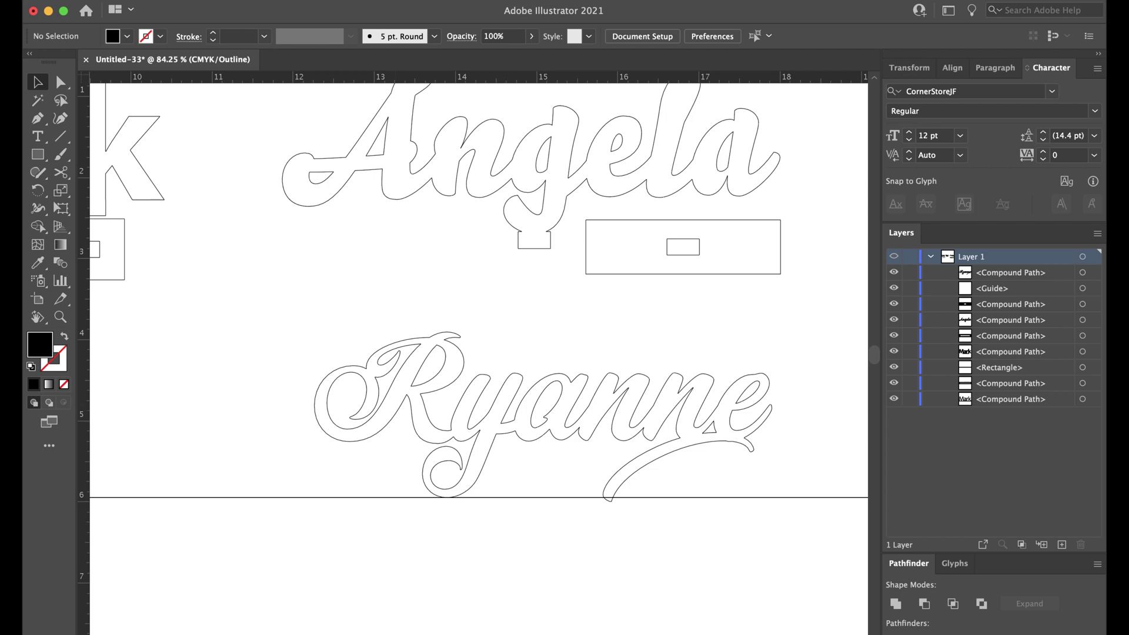
Duplicate the spare thin bar, place the copy along the guide under the lower name and set its height to 0.21 in.
scroll(651, 316, "down", 5)
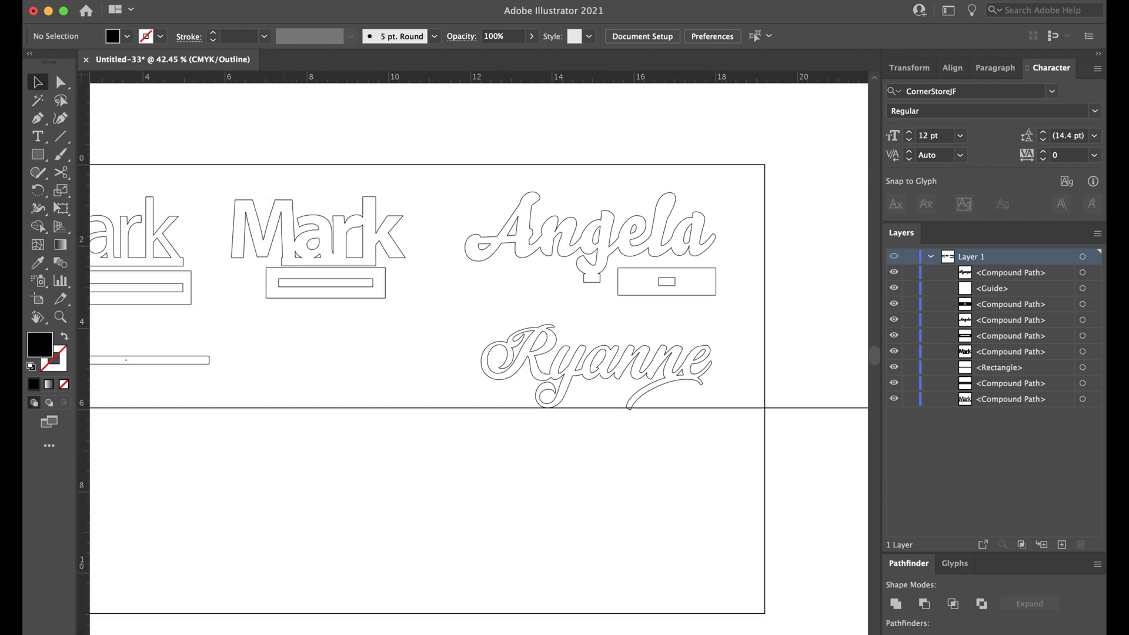
left_click(201, 357)
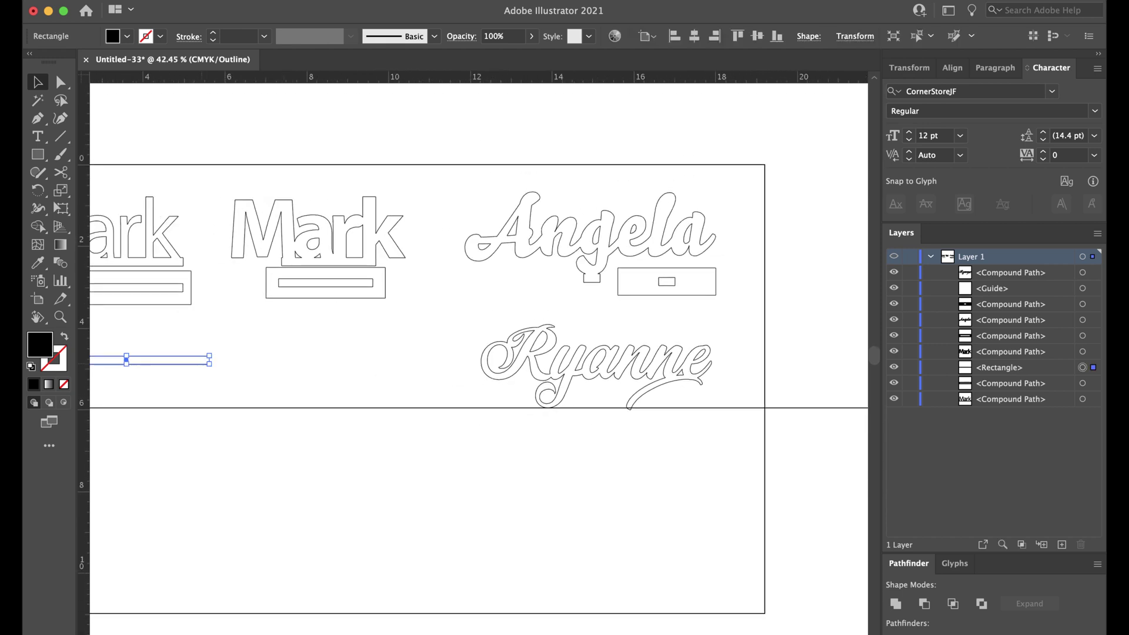
key("super+v")
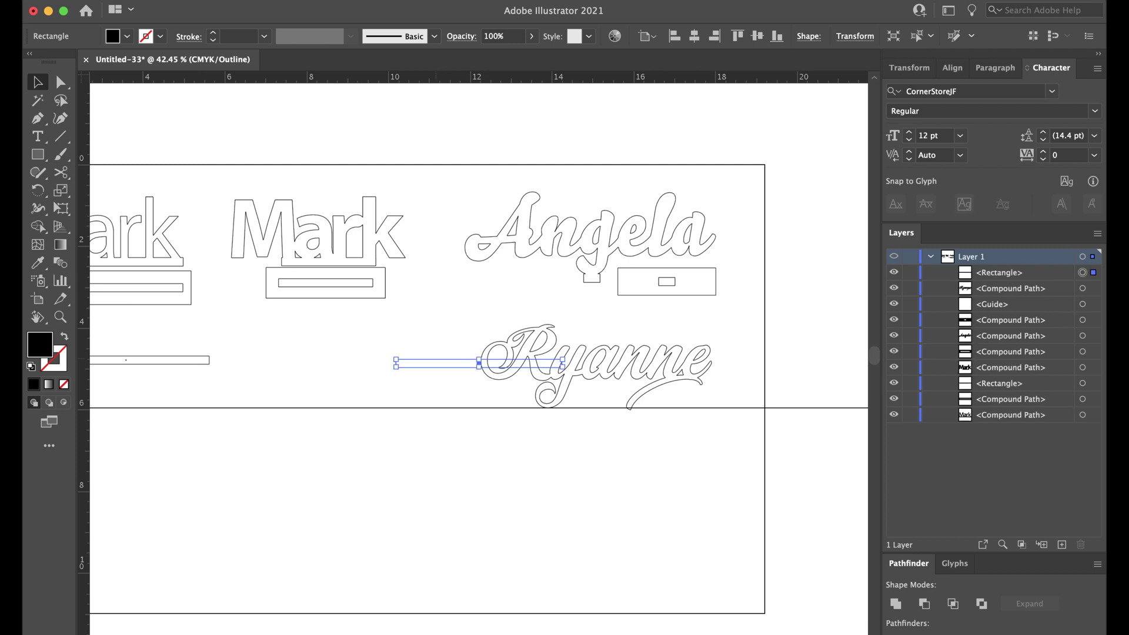
left_click_drag(437, 367, 558, 415)
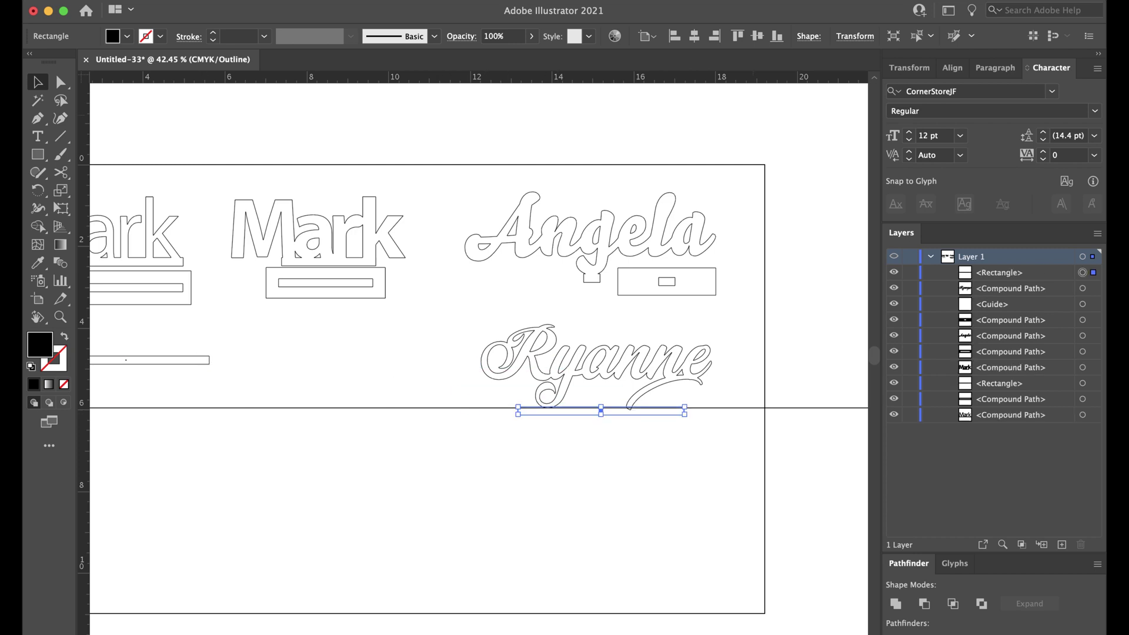
left_click(855, 36)
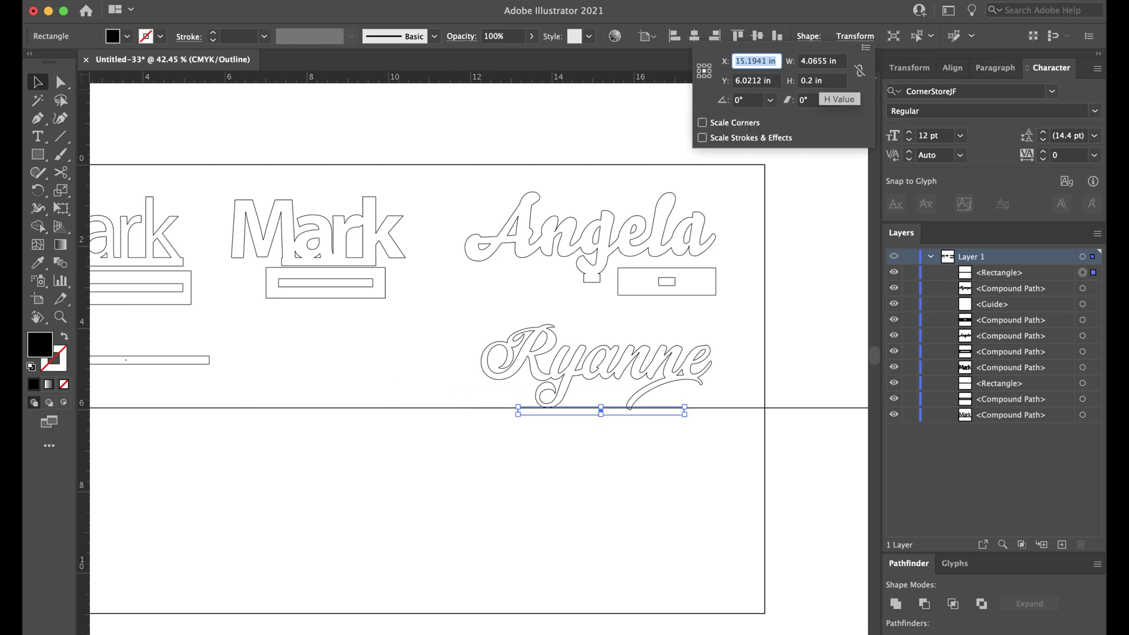
left_click(813, 81)
type("1")
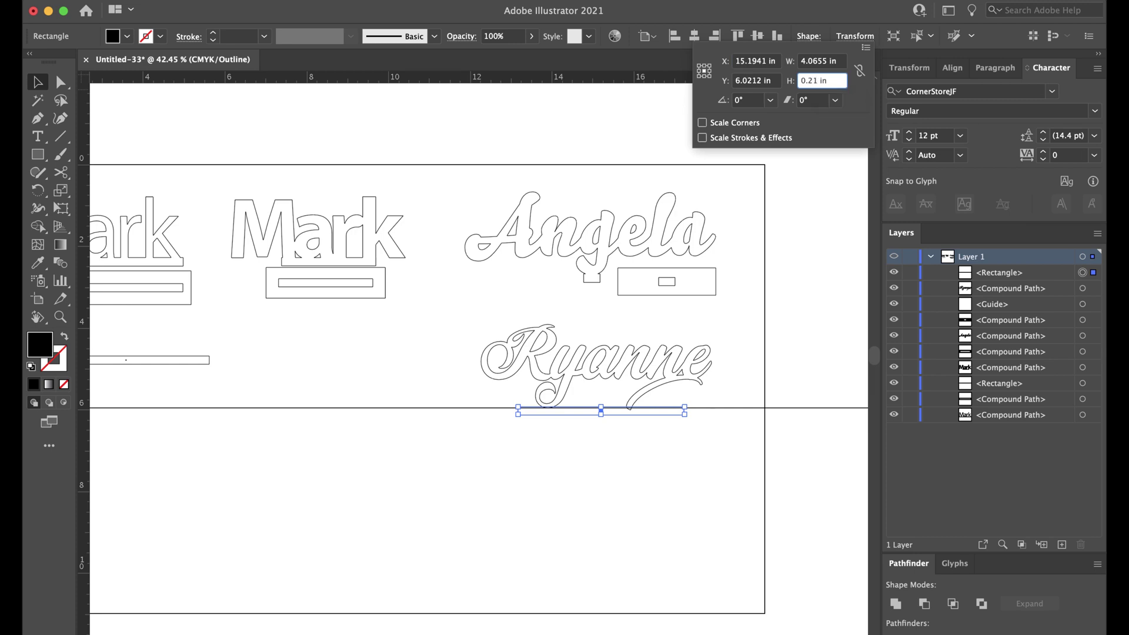
key("Return")
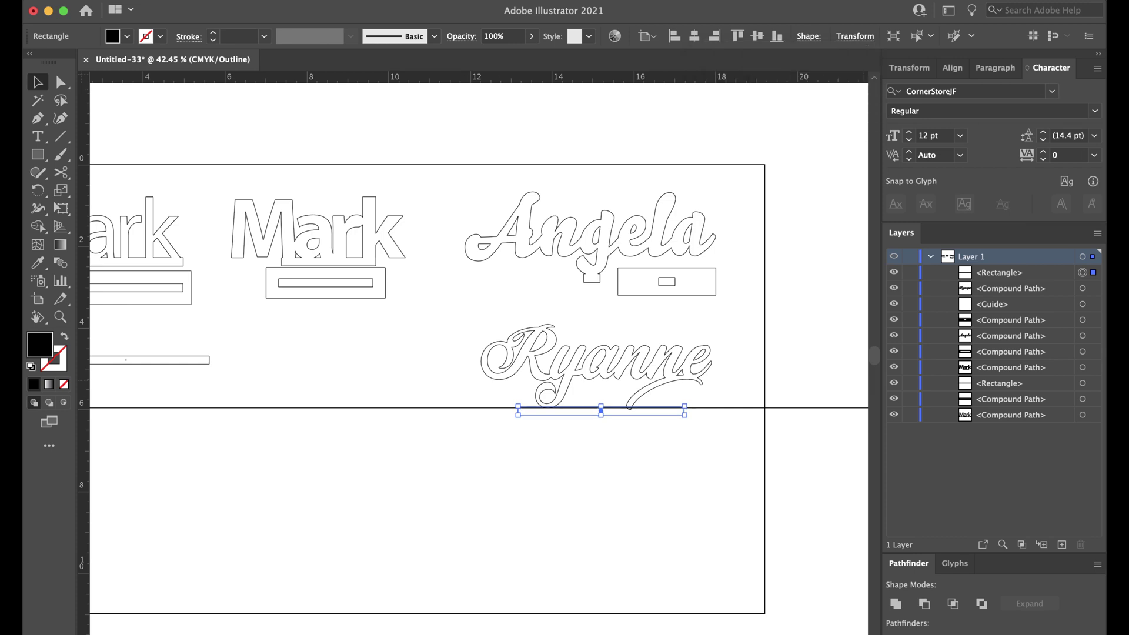
Delete the horizontal guide and shorten the new bar so it spans only from the y loop to the support curve's foot.
left_click(993, 305)
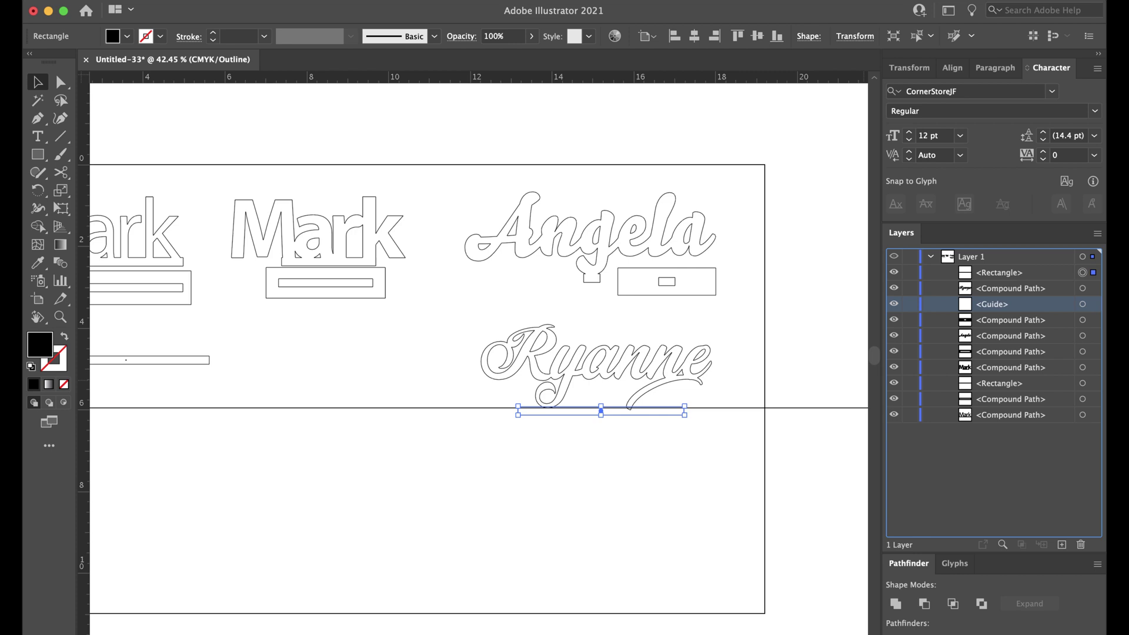
key("Delete")
scroll(649, 491, "up", 5)
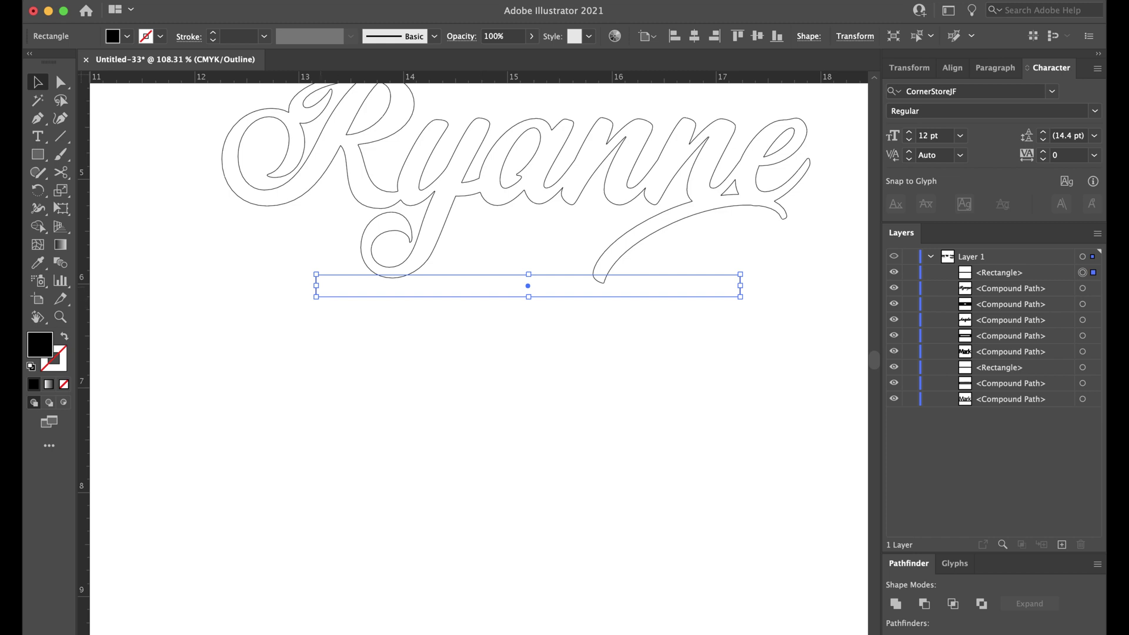
left_click_drag(317, 286, 369, 286)
left_click_drag(741, 286, 614, 286)
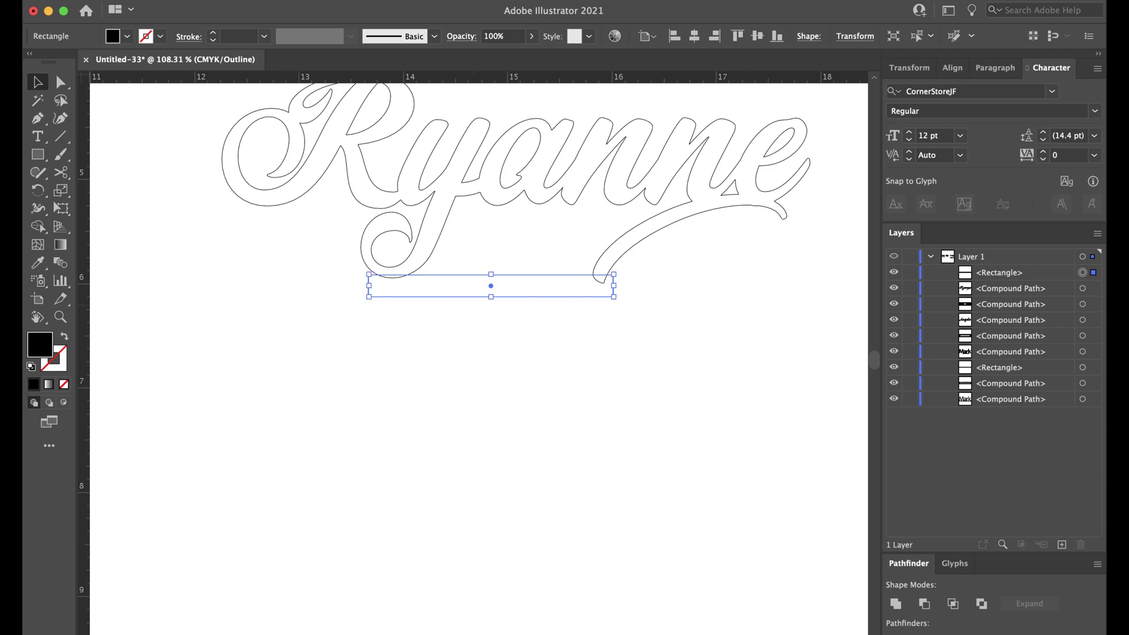
Duplicate the bar under the lower name and set the copy's height to 0.20 in.
key("super+c")
key("super+v")
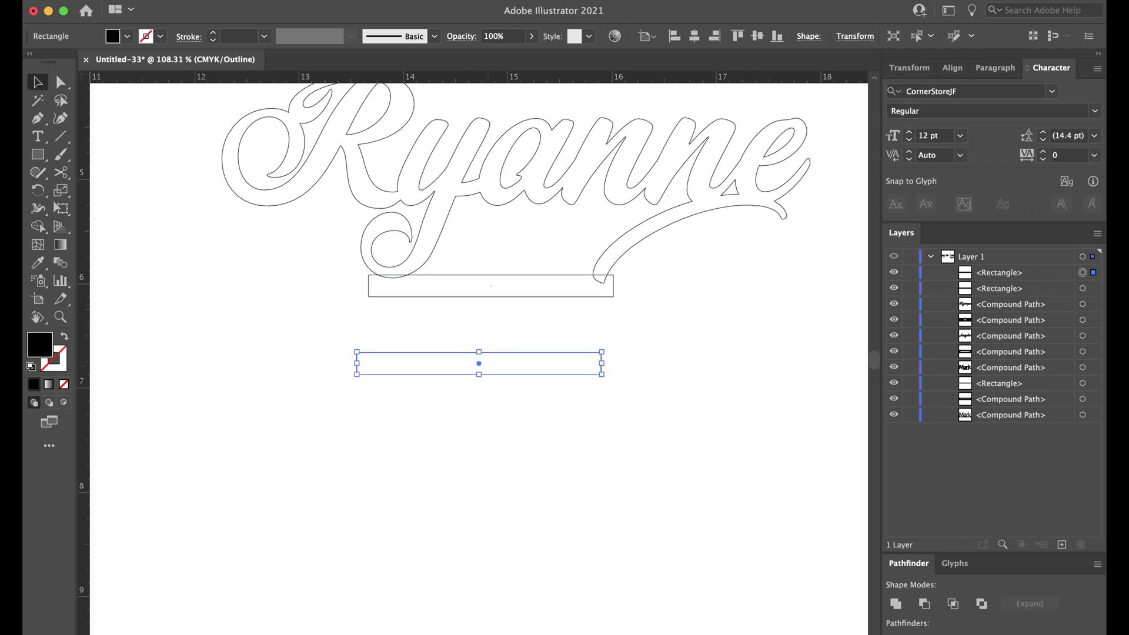
left_click(855, 36)
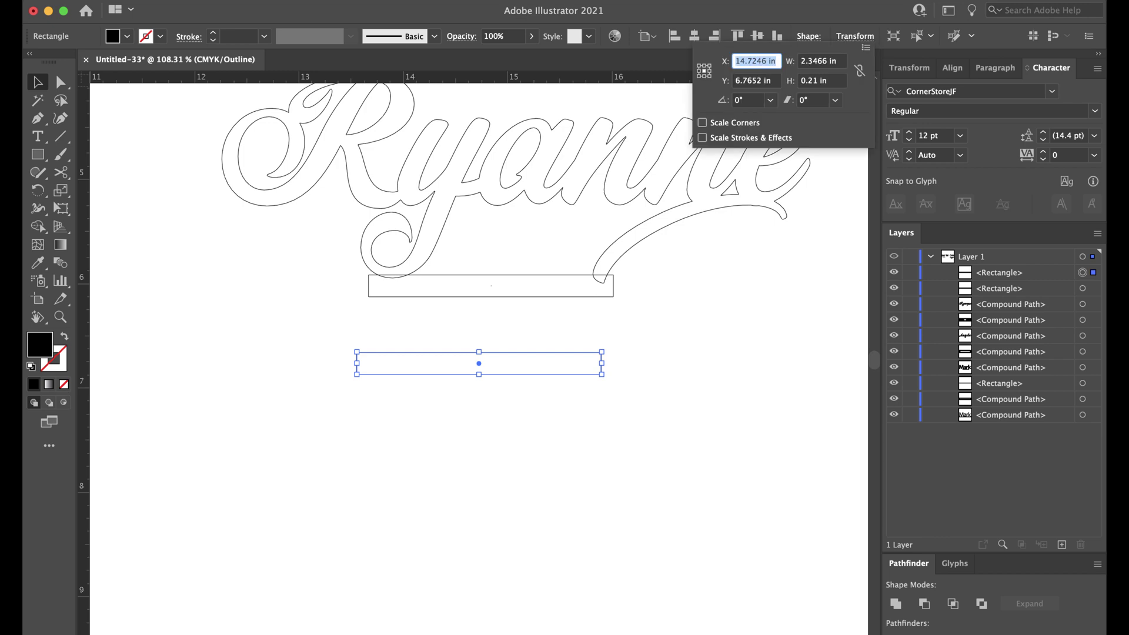
left_click(818, 81)
key("BackSpace")
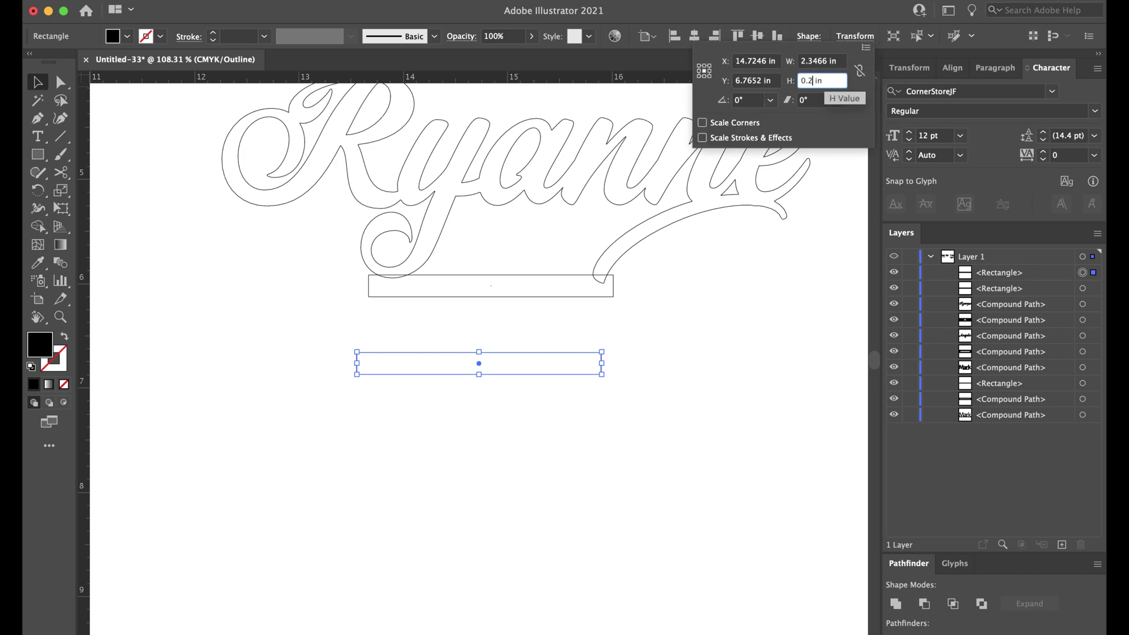
type("0")
key("Tab")
key("Return")
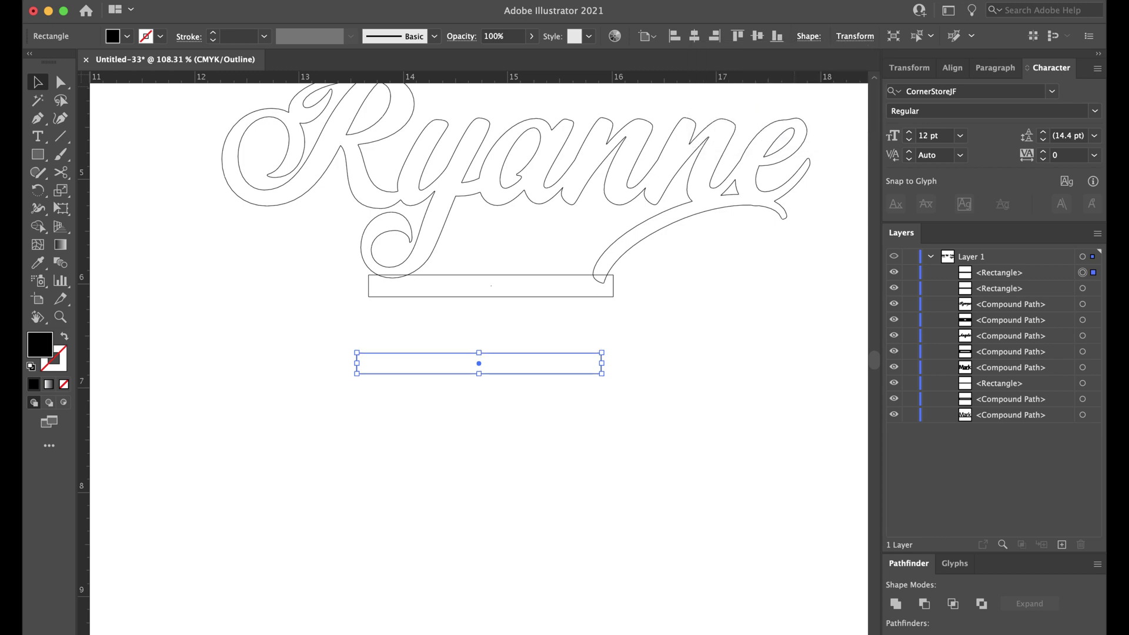
Unite the lower name and its attached bottom bar into one shape.
left_click_drag(299, 236, 645, 306)
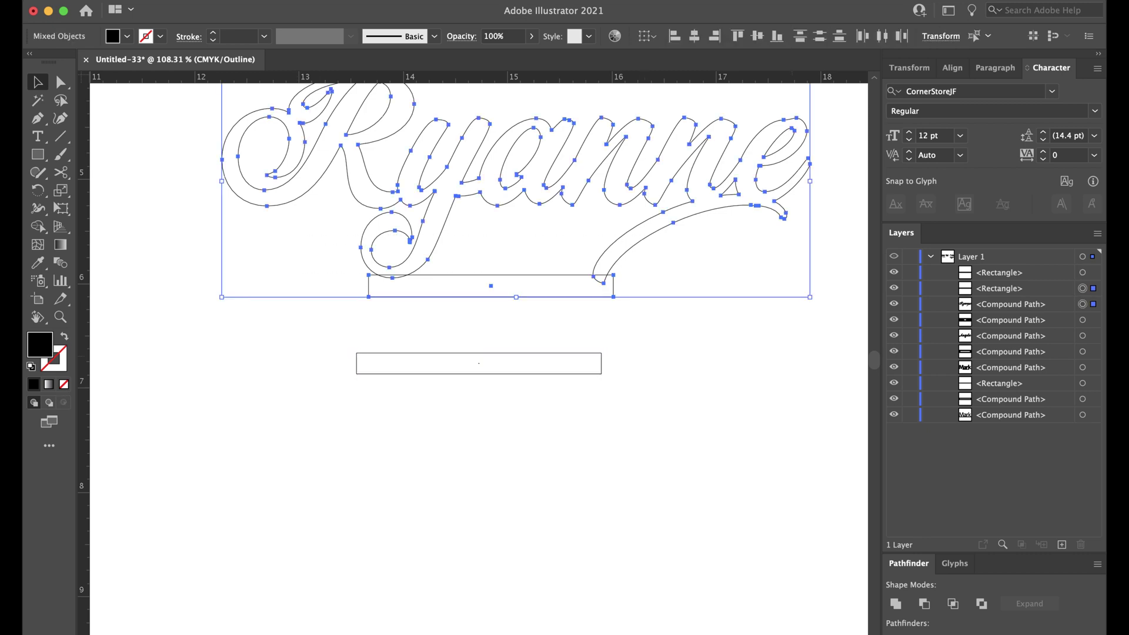
left_click(895, 604)
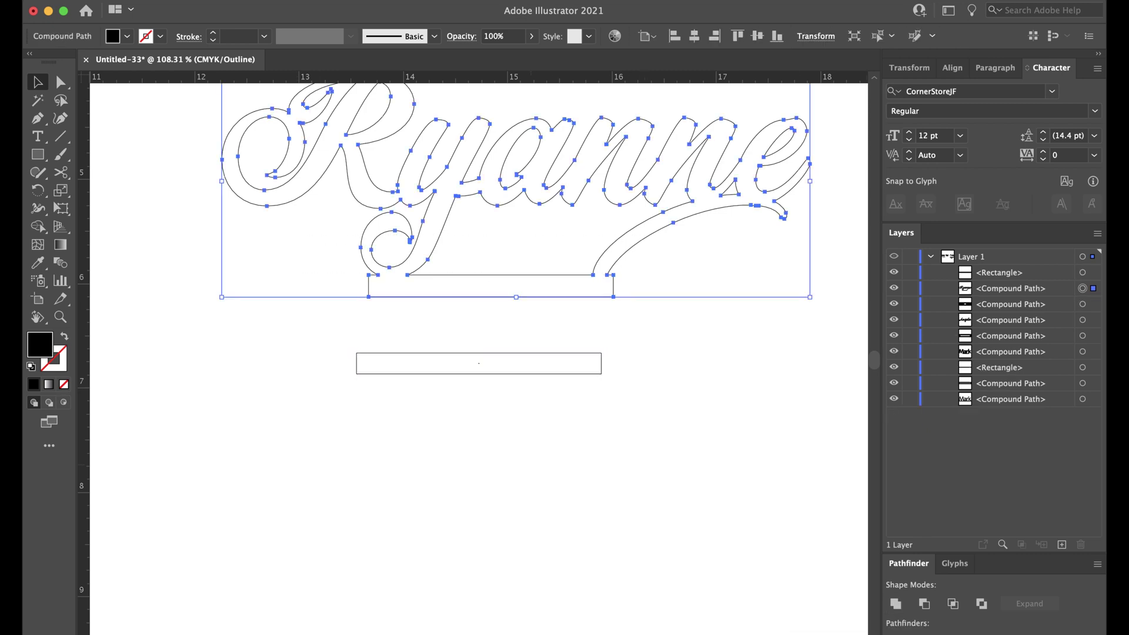
left_click(735, 465)
Draw a base rectangle about 3.4 in wide and 0.9 in high around the duplicated bar.
key("m")
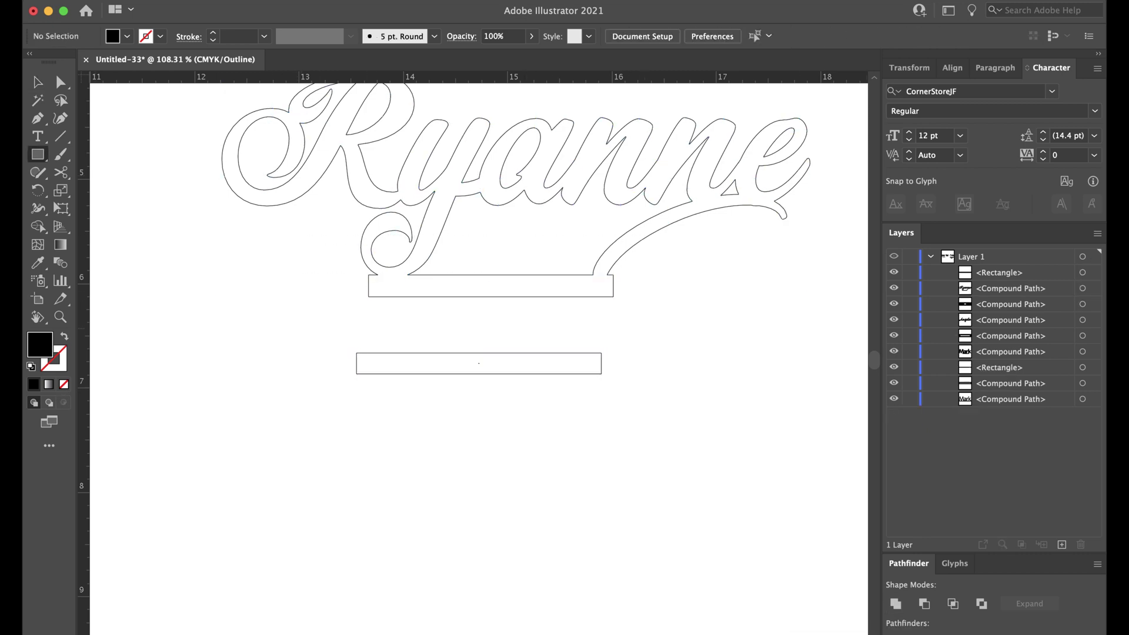
left_click_drag(300, 317, 656, 410)
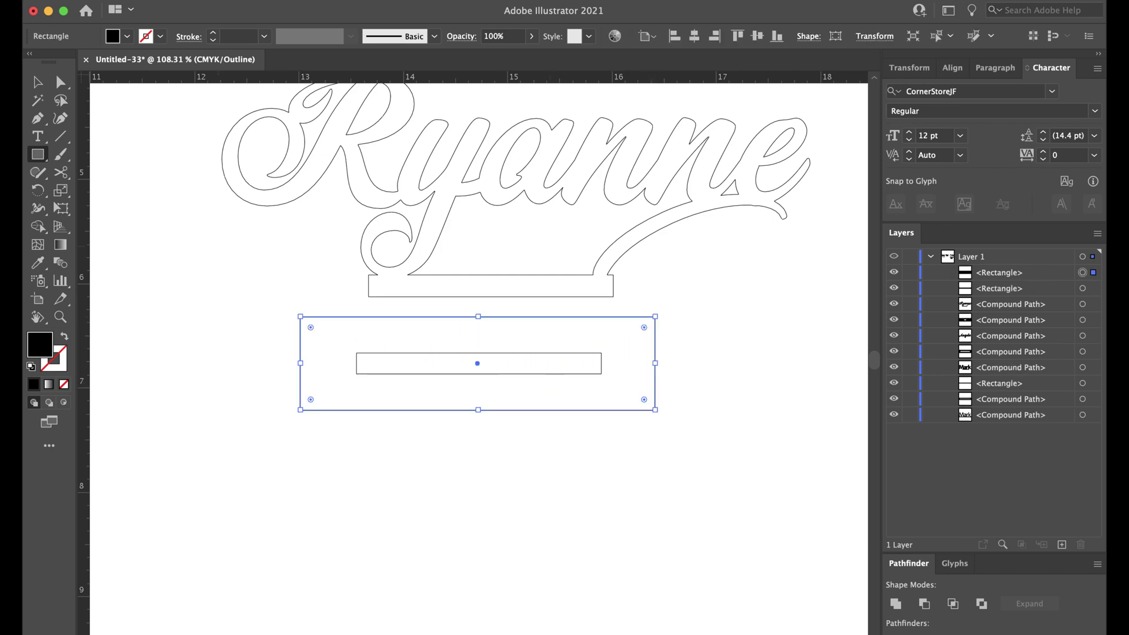
key("v")
Center the base rectangle and the duplicated bar on each other, then exclude their overlap to form a slotted base.
left_click_drag(258, 310, 700, 467)
left_click(644, 36)
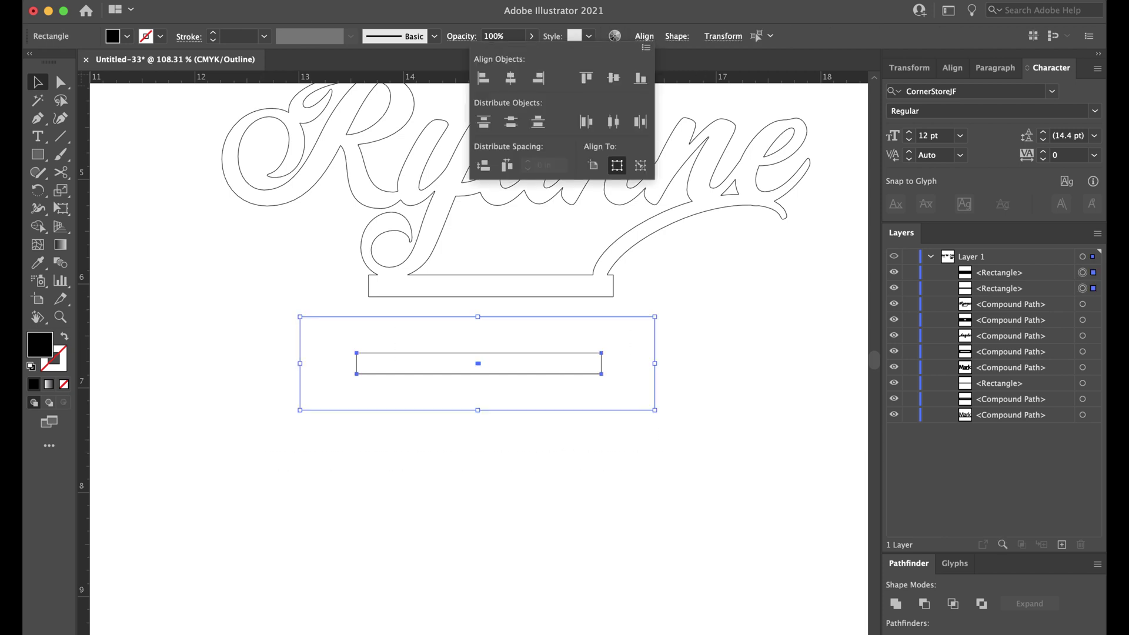
left_click(510, 79)
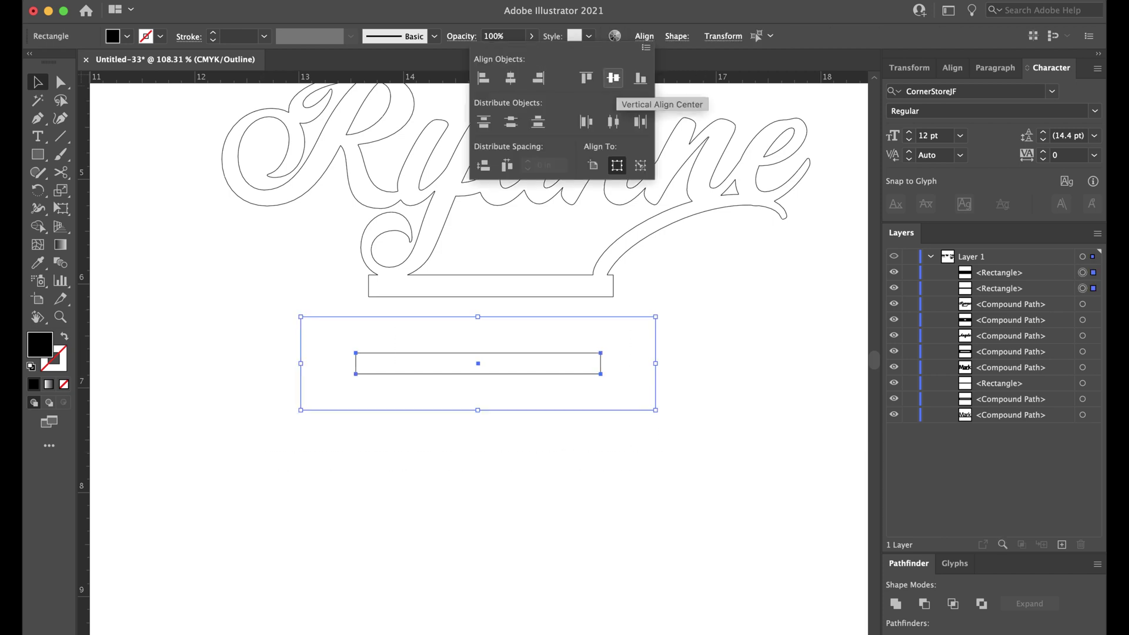
left_click(644, 36)
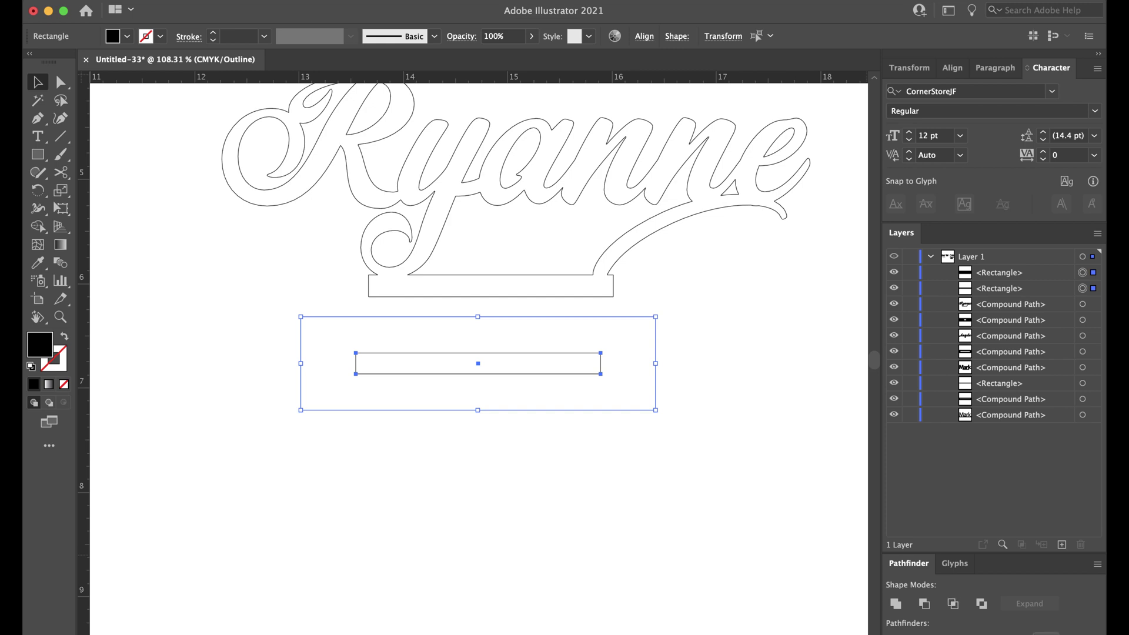
left_click(982, 604)
left_click(628, 449)
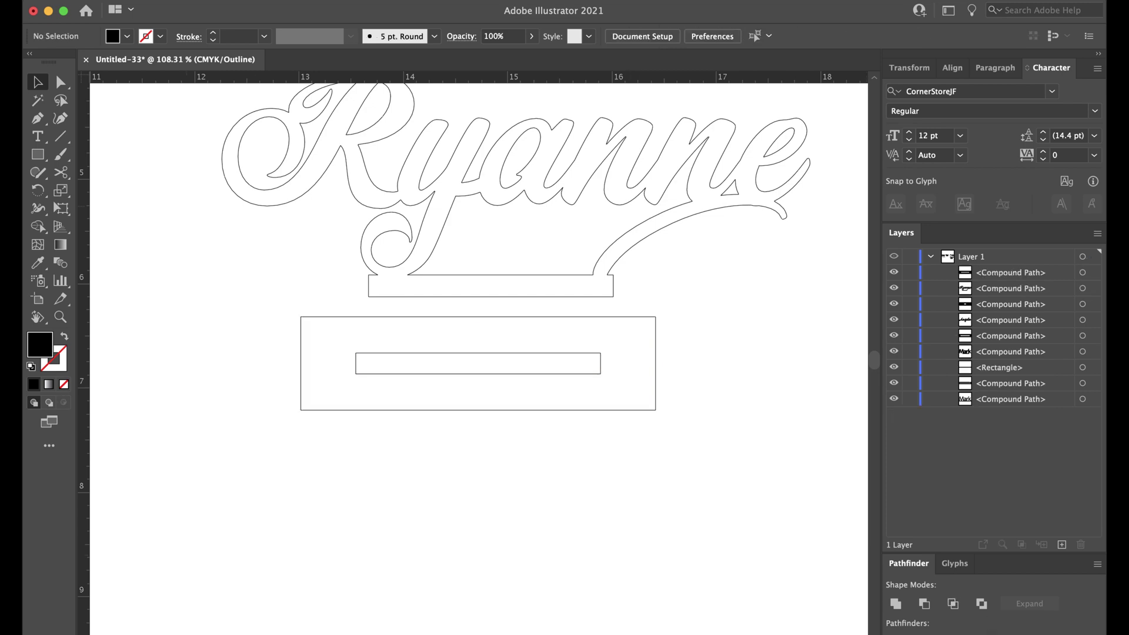
Examine all the name shapes and their slotted bases across the whole artboard.
scroll(188, 230, "down", 2)
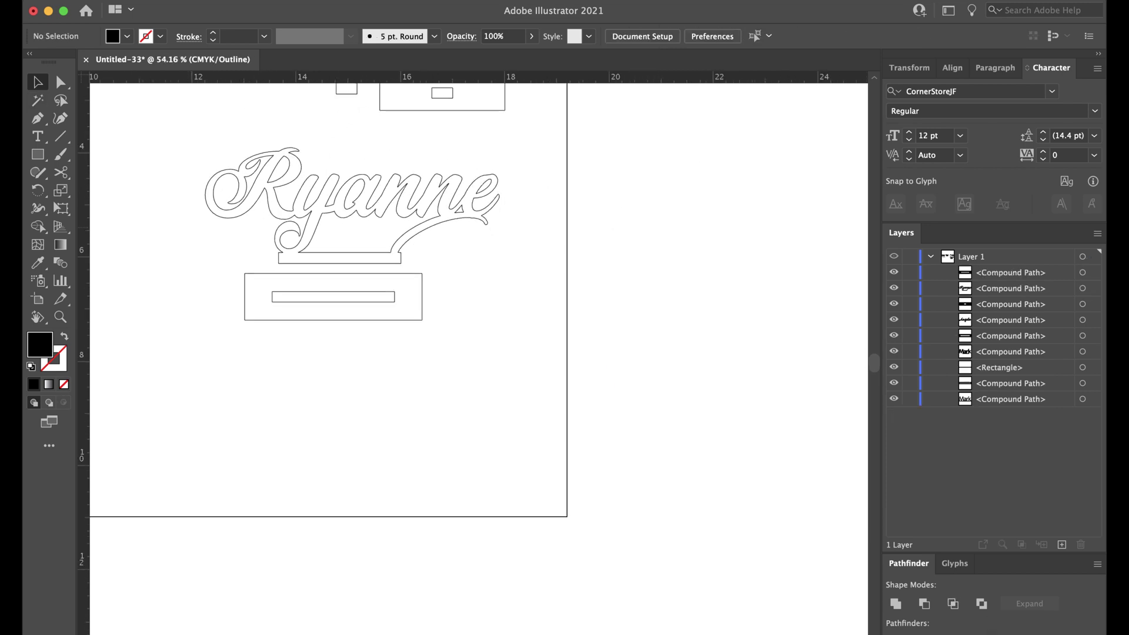
scroll(189, 230, "left", 3)
scroll(189, 230, "up", 2)
scroll(189, 230, "down", 2)
scroll(189, 230, "left", 3)
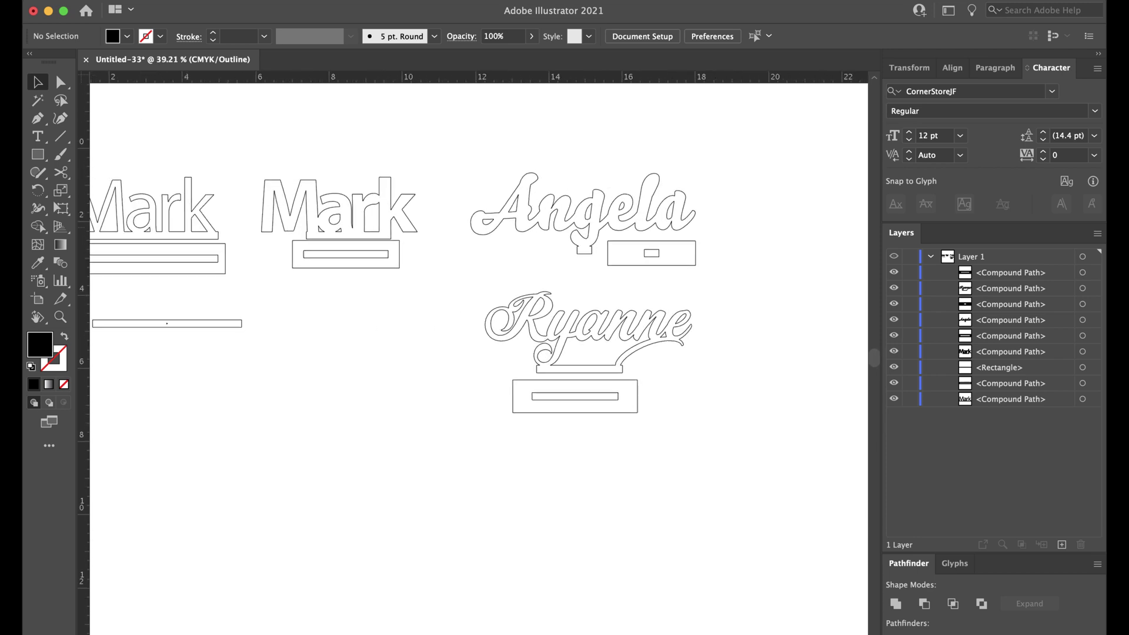
scroll(187, 228, "down", 2)
scroll(187, 228, "left", 3)
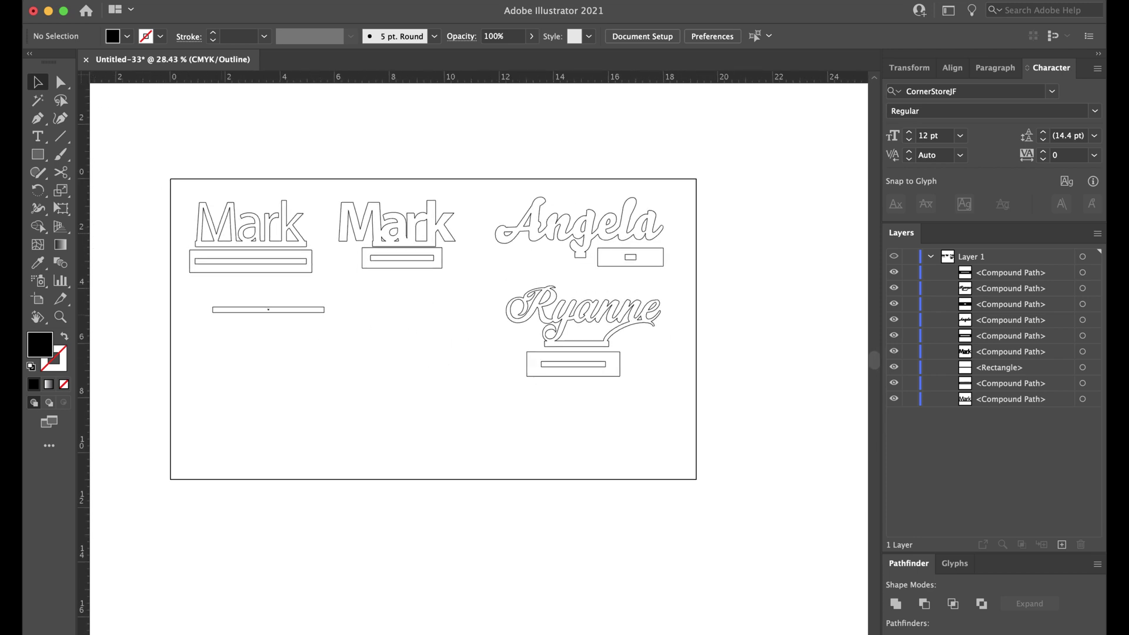